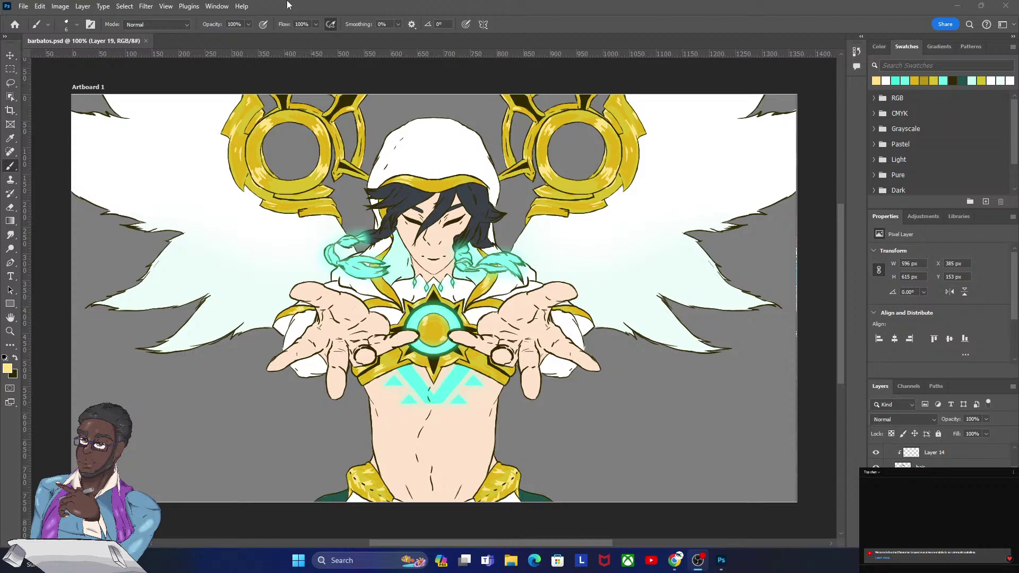
Switch the screen mode to Full Screen Mode with Menu Bar.
{"action": "left_click", "coordinate": [166, 6]}
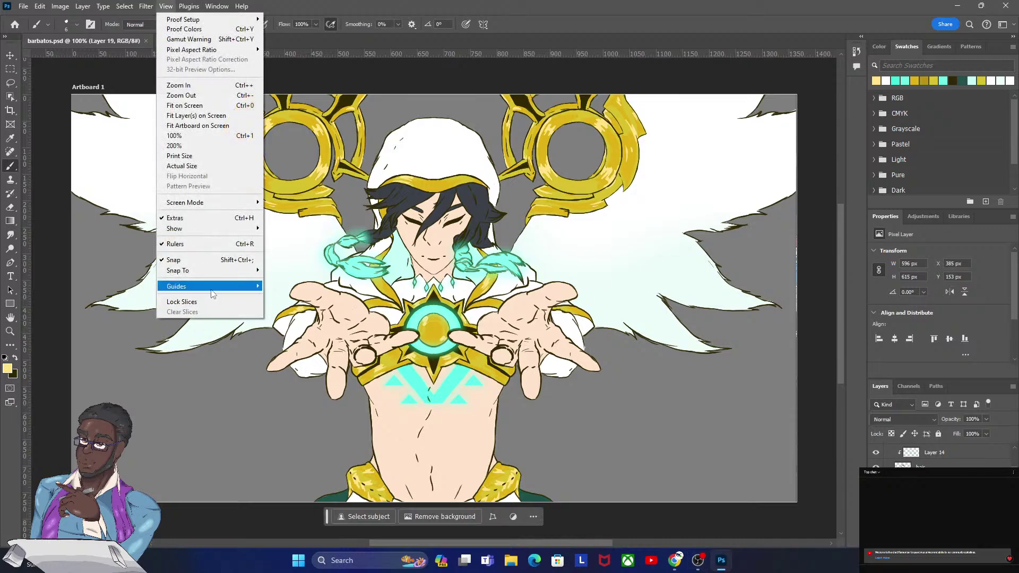
{"action": "mouse_move", "coordinate": [212, 293]}
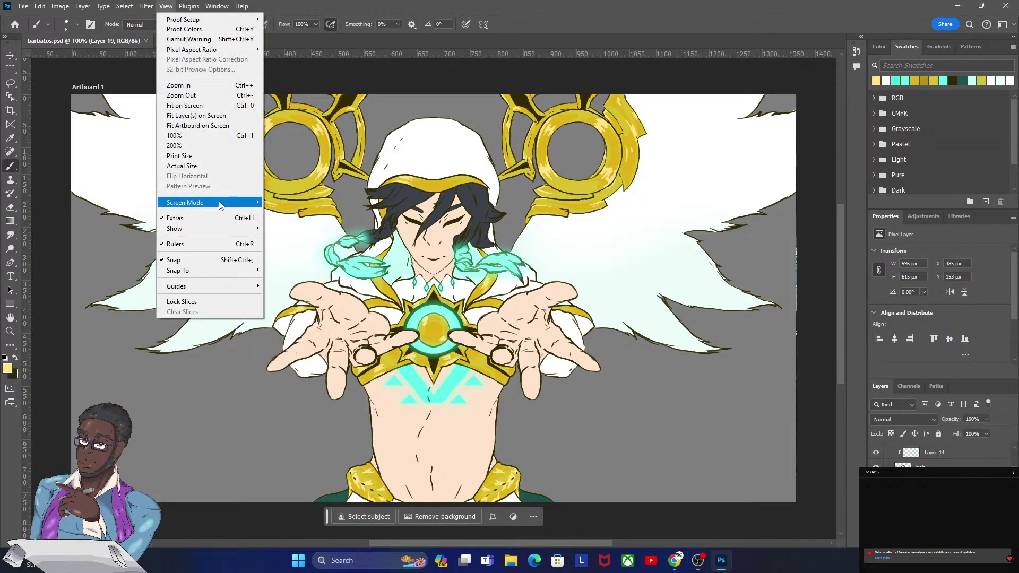
{"action": "mouse_move", "coordinate": [222, 204]}
{"action": "left_click", "coordinate": [273, 212]}
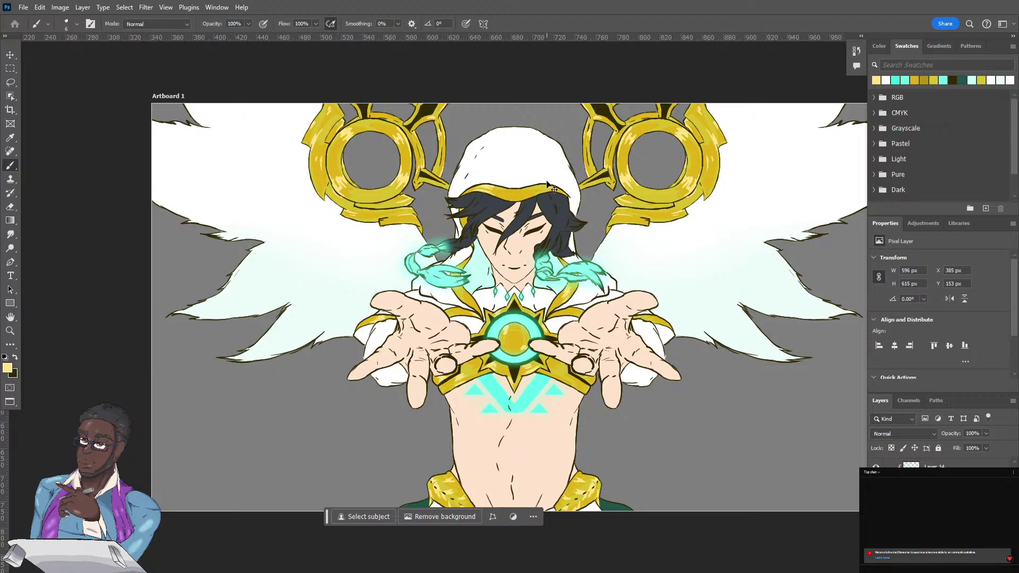
Sample the pale aqua from the hood's inner lining beside the neck and make an empty pixel layer active.
{"action": "scroll", "coordinate": [546, 181], "scroll_direction": "up", "scroll_amount": 1}
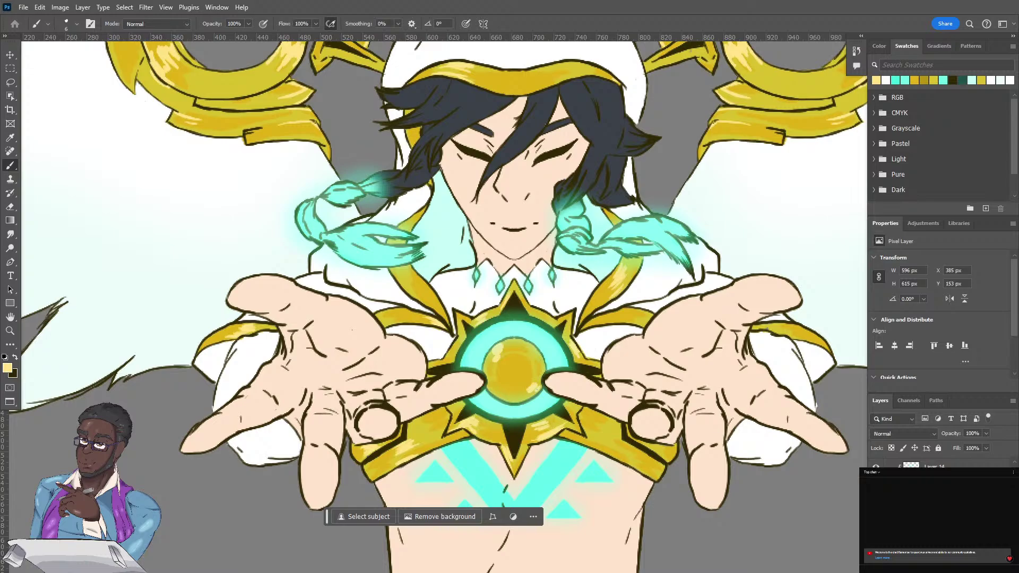
{"action": "key", "text": "i"}
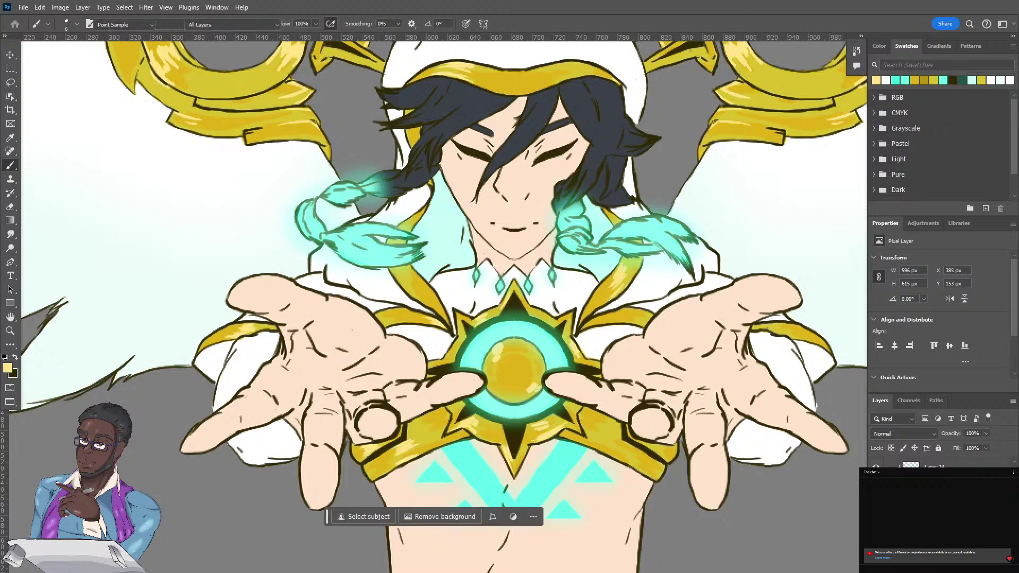
{"action": "left_click", "coordinate": [445, 237]}
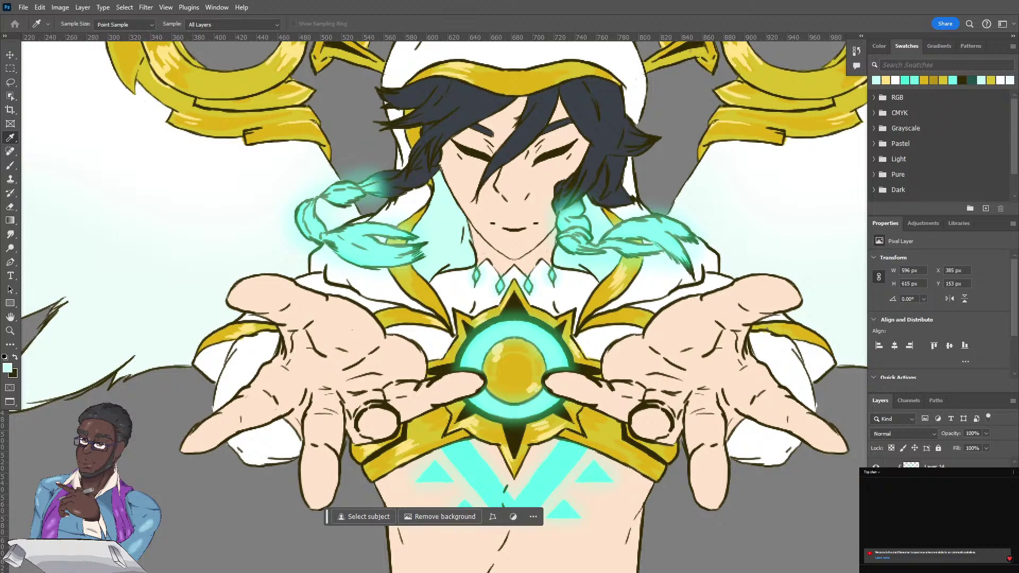
{"action": "scroll", "coordinate": [938, 510], "scroll_direction": "up", "scroll_amount": 3}
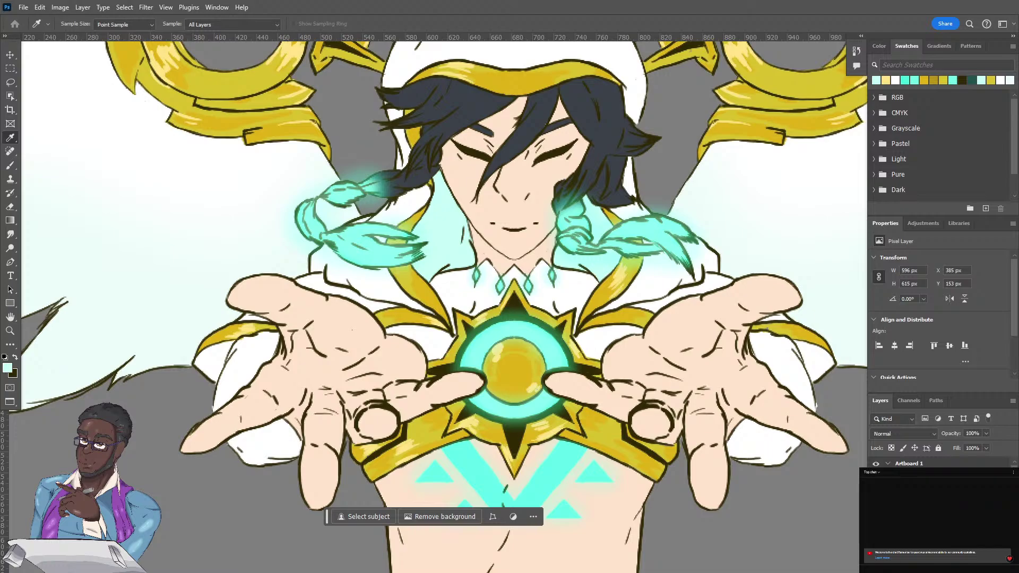
{"action": "left_click", "coordinate": [923, 515]}
{"action": "left_click", "coordinate": [923, 515]}
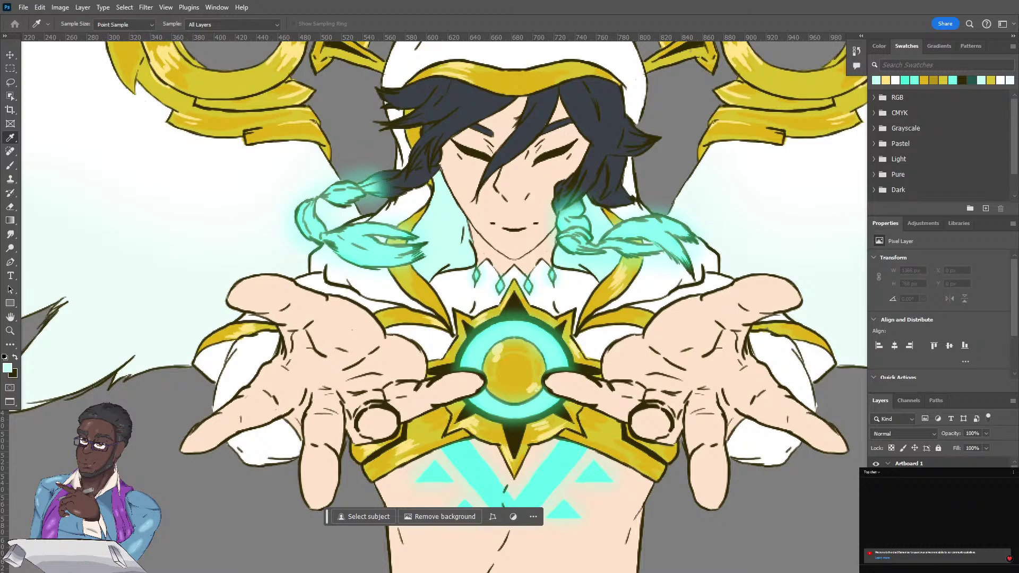
Change the foreground colour to a slightly paler tint of the sampled aqua.
{"action": "left_click", "coordinate": [8, 367]}
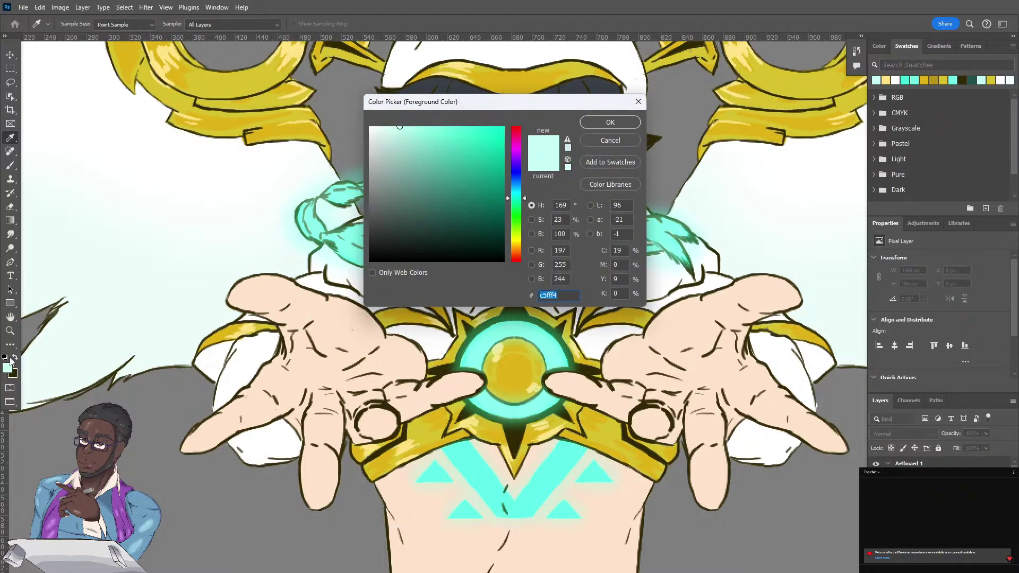
{"action": "left_click_drag", "start_coordinate": [399, 128], "coordinate": [390, 123]}
{"action": "left_click", "coordinate": [589, 127]}
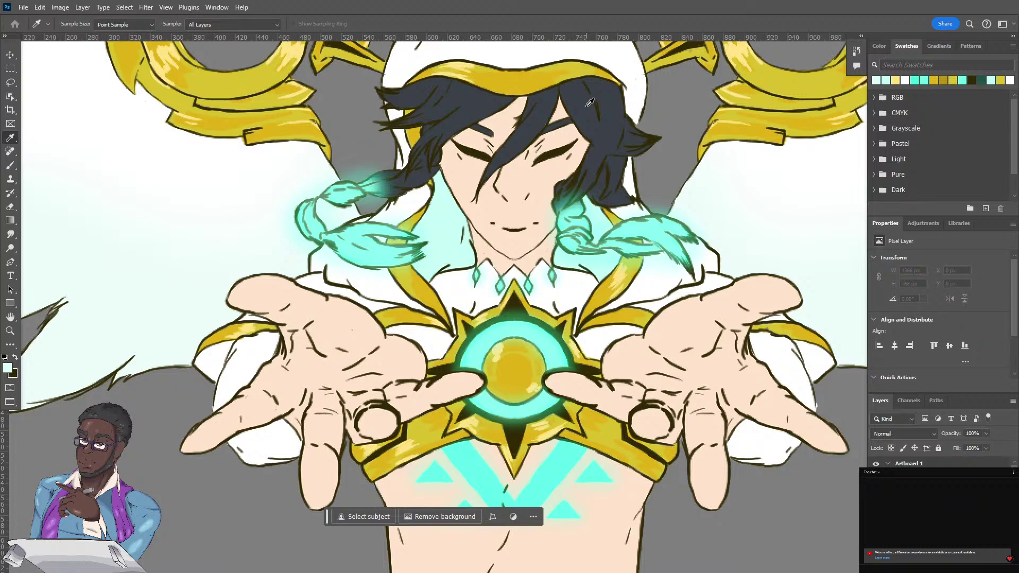
Set the Brush tool to the Soft Round Pressure Opacity and Flow preset.
{"action": "left_click", "coordinate": [11, 167]}
{"action": "left_click", "coordinate": [69, 26]}
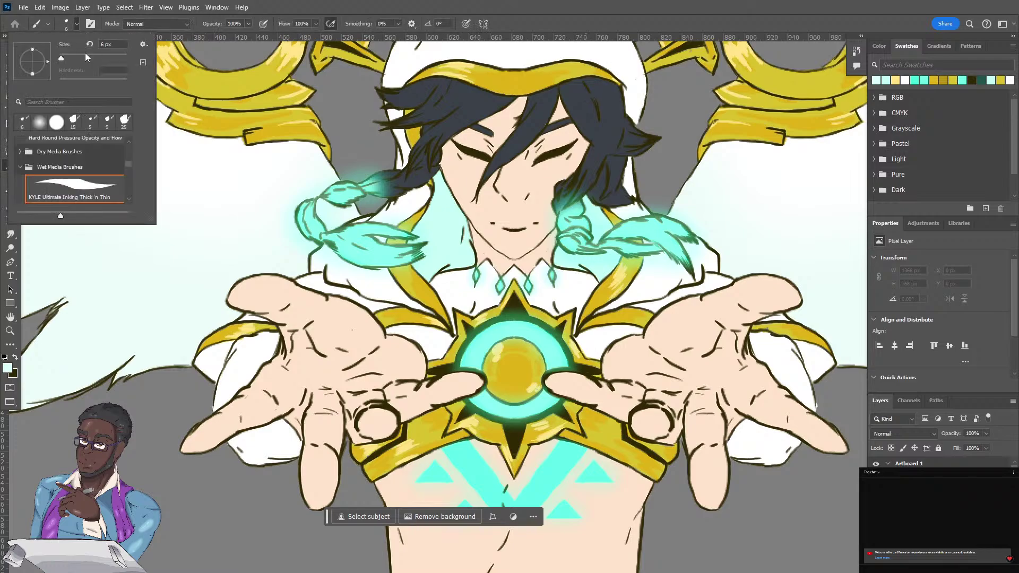
{"action": "scroll", "coordinate": [128, 165], "scroll_direction": "up", "scroll_amount": 2}
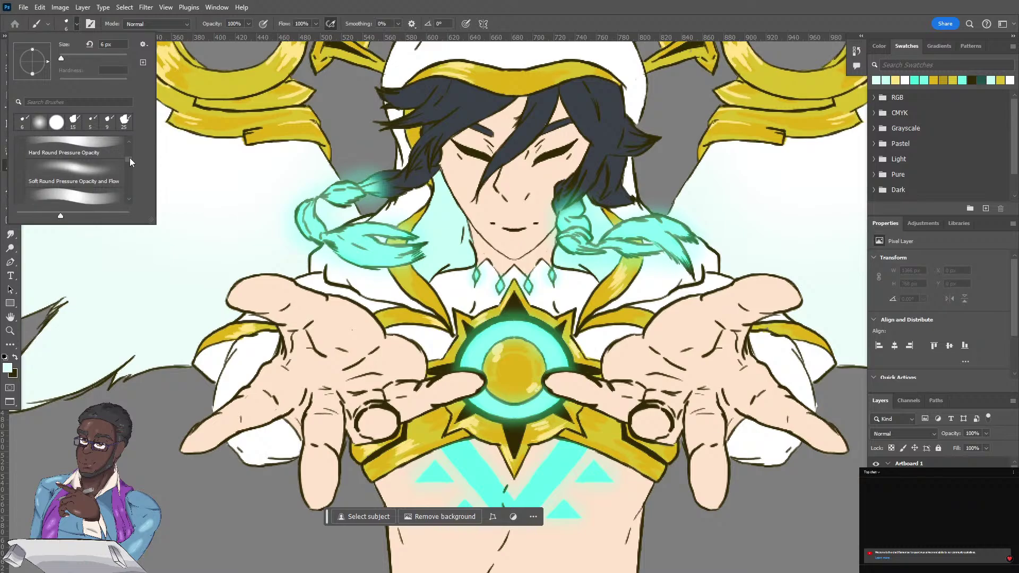
{"action": "scroll", "coordinate": [132, 161], "scroll_direction": "up", "scroll_amount": 1}
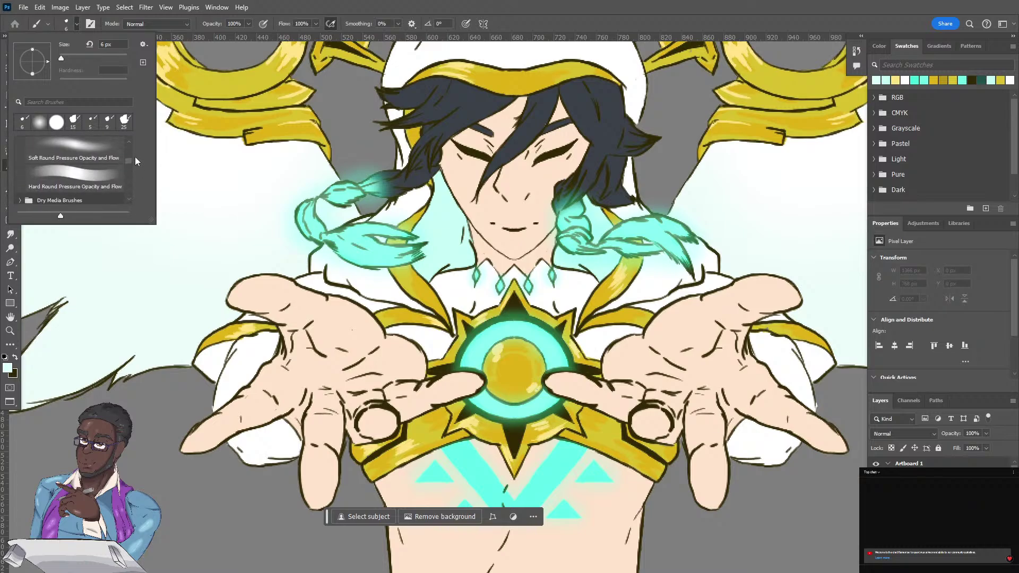
{"action": "left_click_drag", "start_coordinate": [62, 151], "coordinate": [62, 153]}
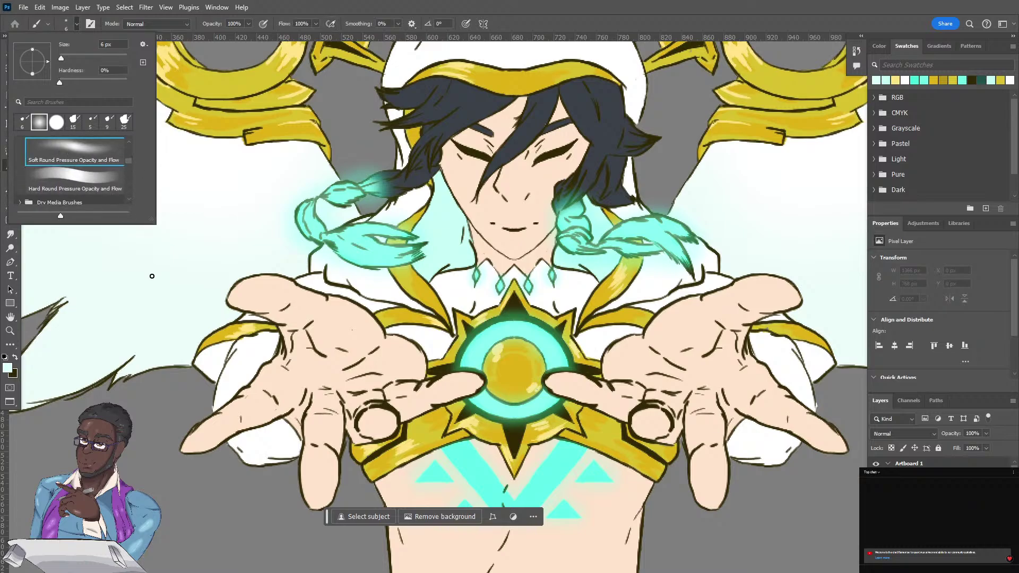
{"action": "left_click", "coordinate": [81, 22]}
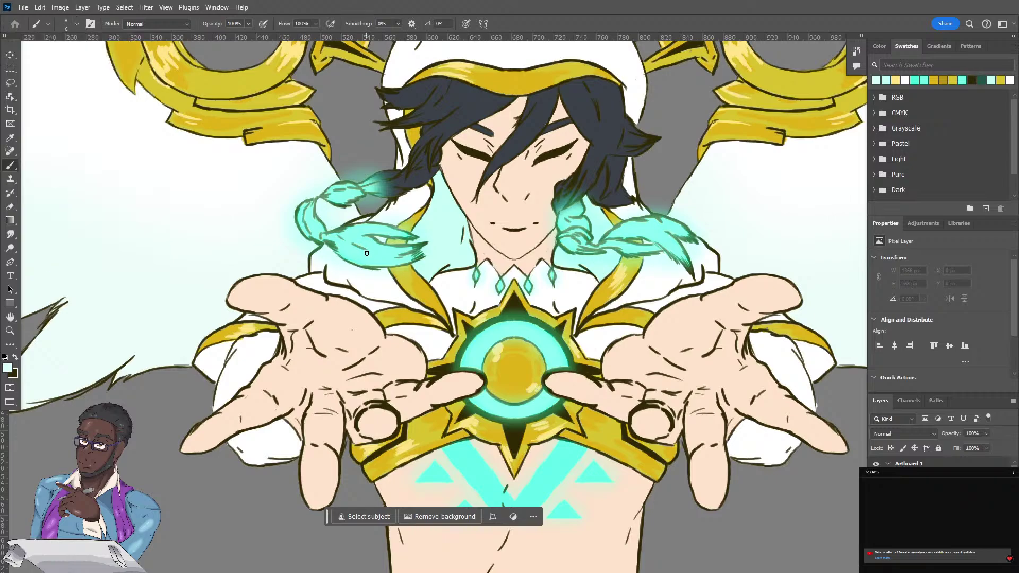
Try a pale aqua glow over the hood lining between the left braid and the cheek with a 40 px brush.
{"action": "key", "text": "bracketright"}
{"action": "key", "text": "bracketright"}
{"action": "key", "text": "bracketright"}
{"action": "key", "text": "bracketright"}
{"action": "key", "text": "bracketright"}
{"action": "key", "text": "bracketright"}
{"action": "key", "text": "bracketright"}
{"action": "key", "text": "bracketright"}
{"action": "left_click_drag", "start_coordinate": [368, 264], "coordinate": [363, 256]}
{"action": "key", "text": "bracketright"}
{"action": "mouse_move", "coordinate": [440, 166]}
{"action": "left_mouse_down"}
{"action": "mouse_move", "coordinate": [436, 181]}
{"action": "mouse_move", "coordinate": [429, 169]}
{"action": "mouse_move", "coordinate": [466, 252]}
{"action": "mouse_move", "coordinate": [436, 266]}
{"action": "mouse_move", "coordinate": [418, 256]}
{"action": "mouse_move", "coordinate": [434, 202]}
{"action": "mouse_move", "coordinate": [448, 225]}
{"action": "mouse_move", "coordinate": [421, 248]}
{"action": "mouse_move", "coordinate": [433, 218]}
{"action": "left_mouse_up"}
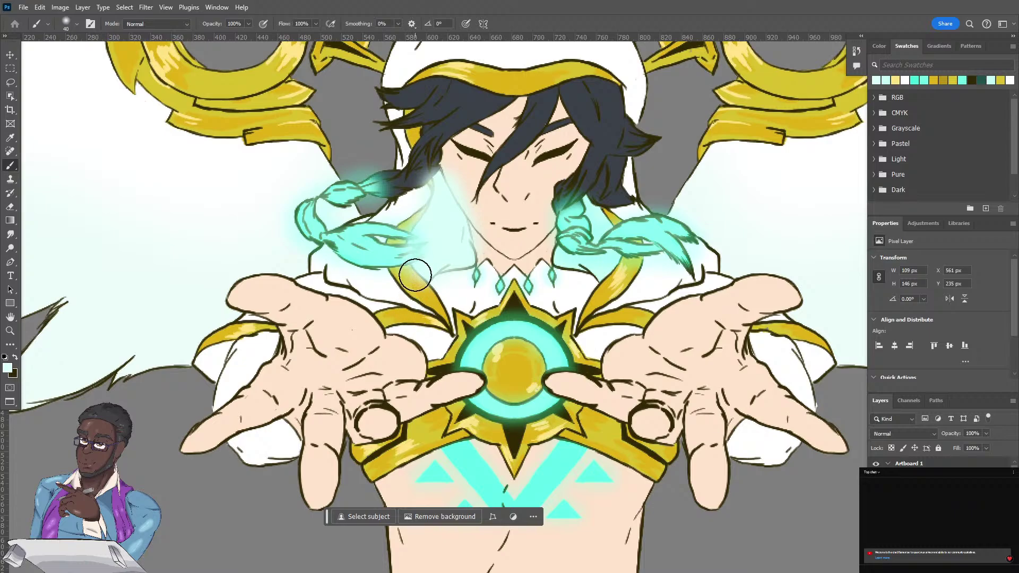
{"action": "key", "text": "ctrl+z"}
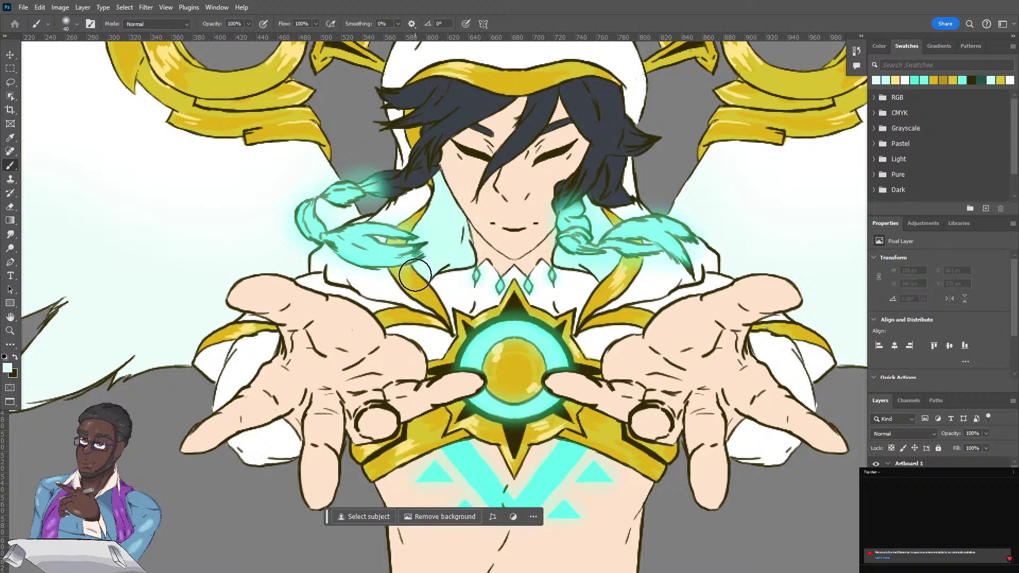
Paint a soft pale aqua glow over the hood lining and braids on both sides of the neck with a 60 px brush.
{"action": "key", "text": "bracketright"}
{"action": "key", "text": "bracketright"}
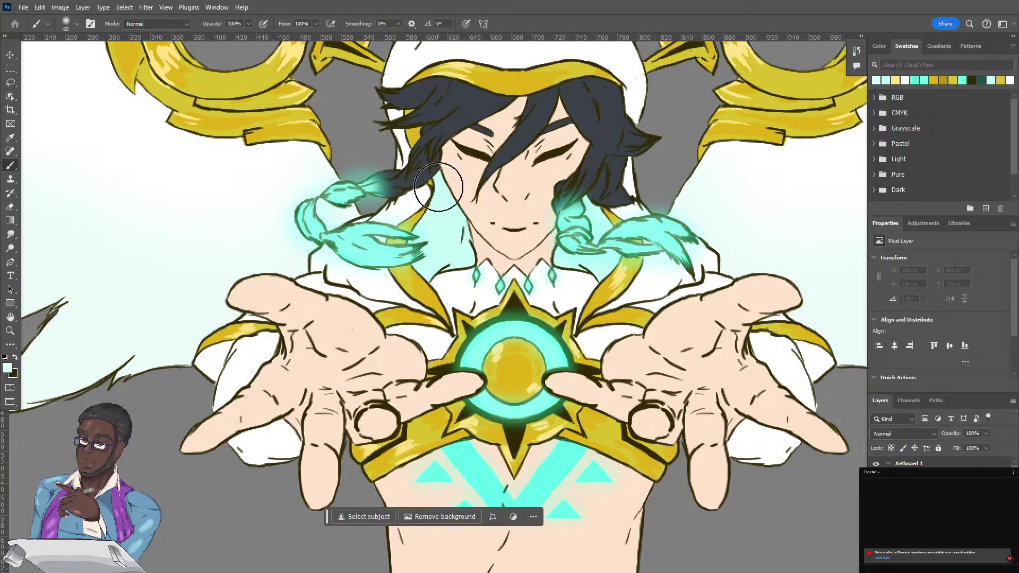
{"action": "mouse_move", "coordinate": [440, 165]}
{"action": "left_mouse_down"}
{"action": "mouse_move", "coordinate": [461, 233]}
{"action": "mouse_move", "coordinate": [455, 253]}
{"action": "mouse_move", "coordinate": [424, 271]}
{"action": "mouse_move", "coordinate": [420, 238]}
{"action": "mouse_move", "coordinate": [441, 187]}
{"action": "mouse_move", "coordinate": [448, 234]}
{"action": "left_mouse_up"}
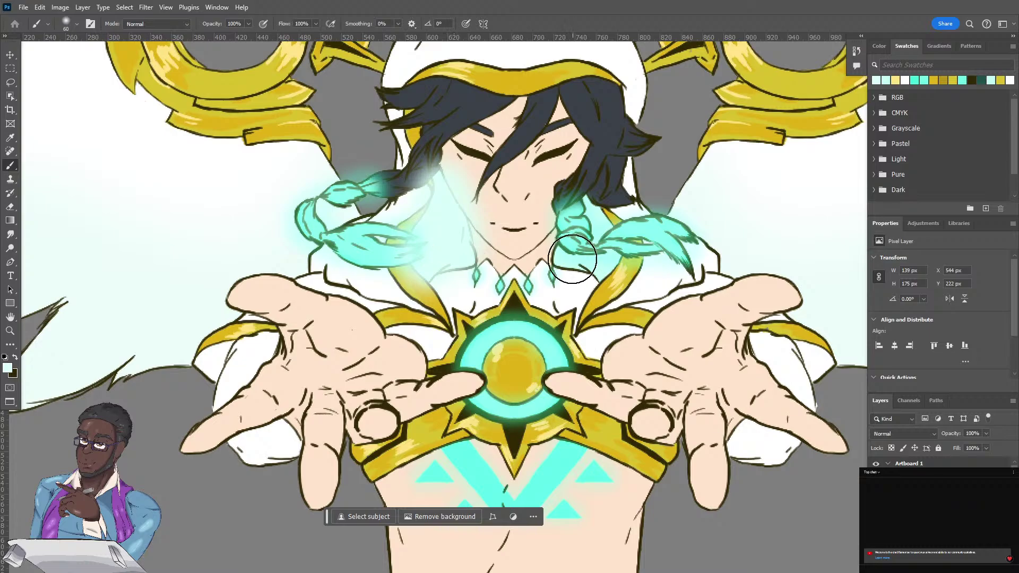
{"action": "mouse_move", "coordinate": [573, 259]}
{"action": "left_mouse_down"}
{"action": "mouse_move", "coordinate": [564, 252]}
{"action": "mouse_move", "coordinate": [587, 265]}
{"action": "mouse_move", "coordinate": [615, 257]}
{"action": "mouse_move", "coordinate": [593, 211]}
{"action": "mouse_move", "coordinate": [609, 225]}
{"action": "left_mouse_up"}
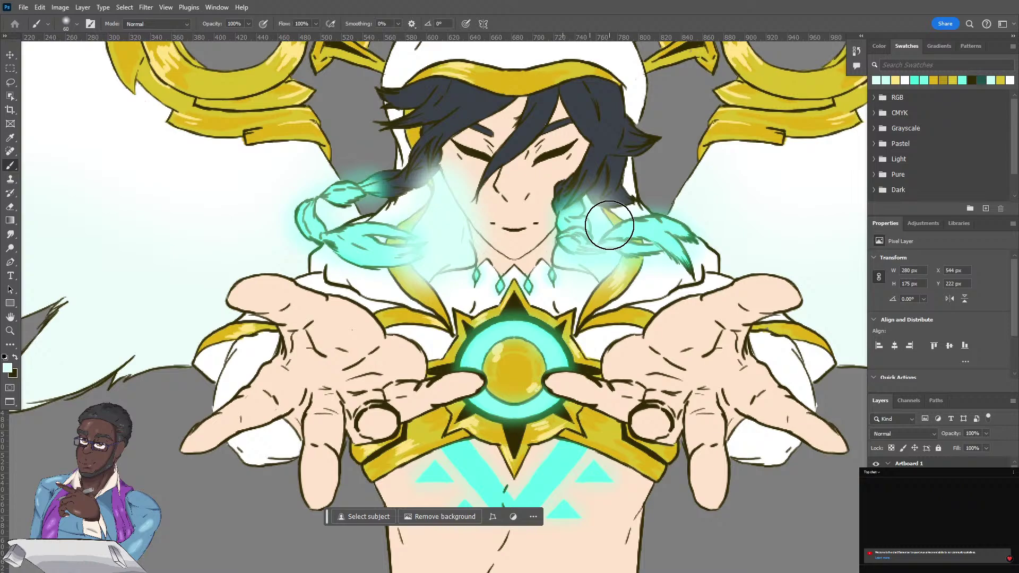
Erase the glow spilling onto the dark hair and the hood's edges on both sides with an 8 px hard eraser.
{"action": "key", "text": "e"}
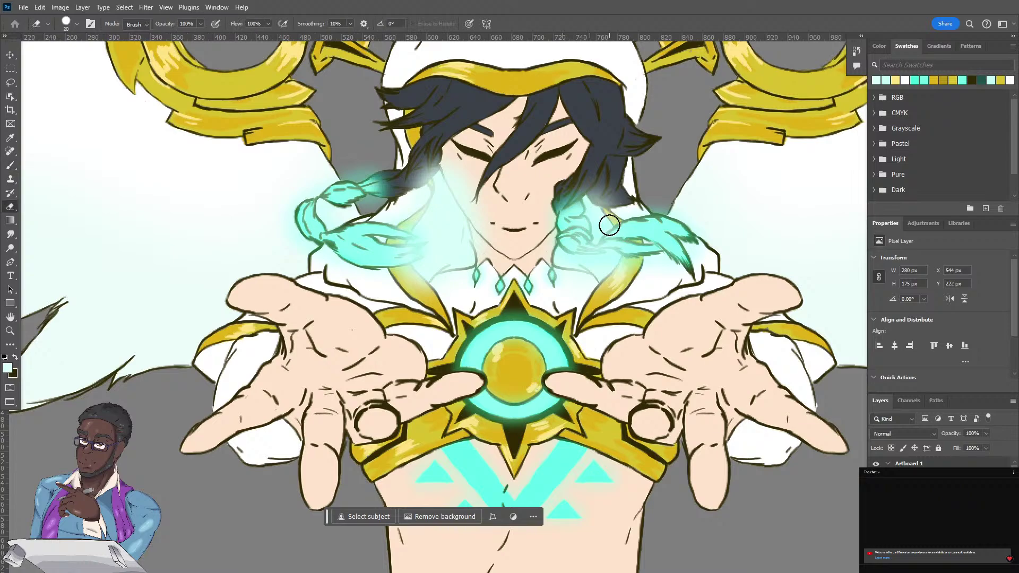
{"action": "key", "text": "bracketleft"}
{"action": "key", "text": "bracketleft"}
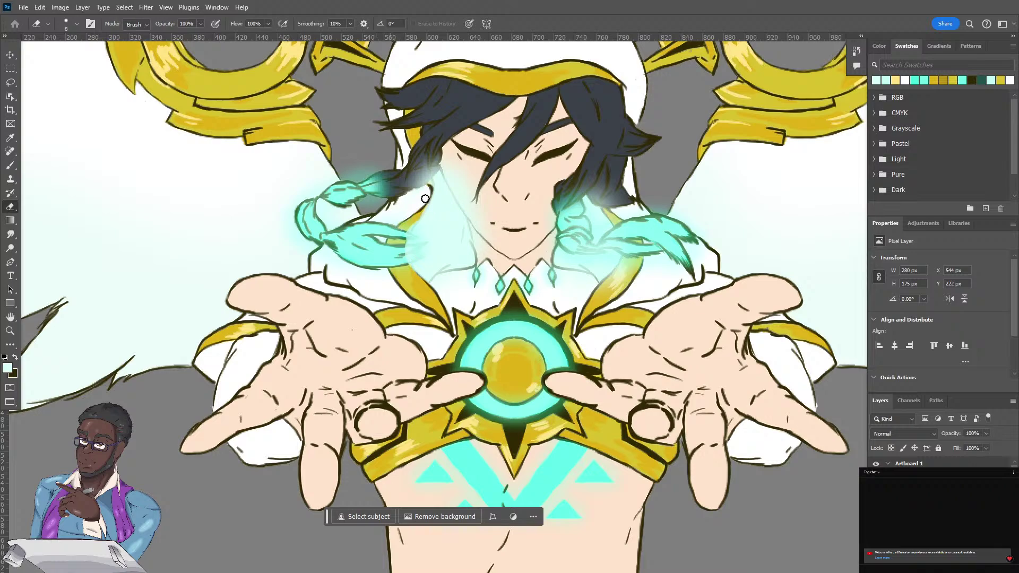
{"action": "left_click_drag", "start_coordinate": [428, 194], "coordinate": [417, 216]}
{"action": "key", "text": "ctrl+z"}
{"action": "mouse_move", "coordinate": [400, 230]}
{"action": "left_mouse_down"}
{"action": "mouse_move", "coordinate": [425, 175]}
{"action": "mouse_move", "coordinate": [421, 185]}
{"action": "mouse_move", "coordinate": [440, 163]}
{"action": "mouse_move", "coordinate": [411, 190]}
{"action": "mouse_move", "coordinate": [401, 230]}
{"action": "mouse_move", "coordinate": [394, 188]}
{"action": "mouse_move", "coordinate": [413, 147]}
{"action": "mouse_move", "coordinate": [428, 166]}
{"action": "left_mouse_up"}
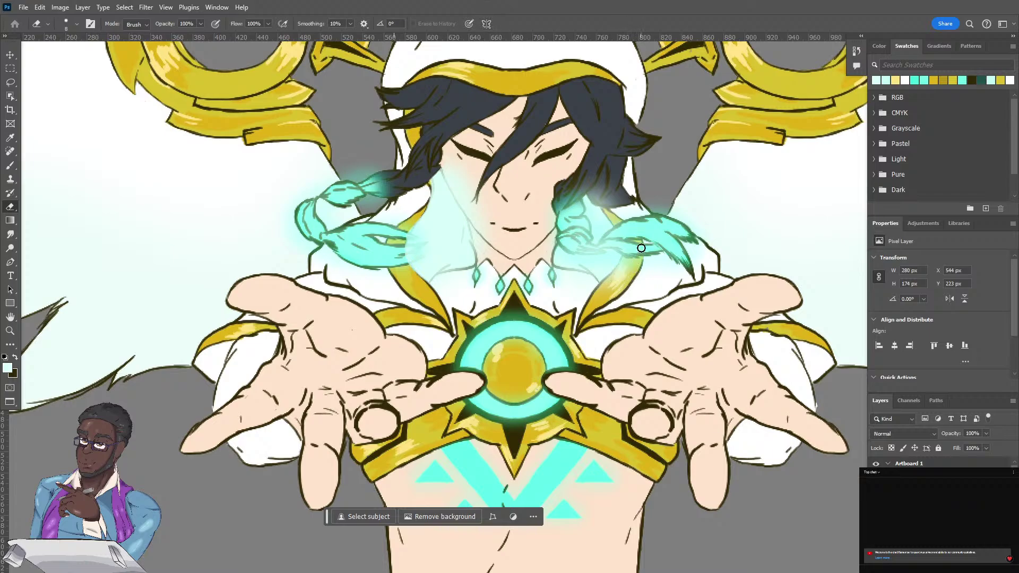
{"action": "mouse_move", "coordinate": [608, 300]}
{"action": "left_mouse_down"}
{"action": "mouse_move", "coordinate": [626, 287]}
{"action": "mouse_move", "coordinate": [629, 278]}
{"action": "mouse_move", "coordinate": [603, 291]}
{"action": "mouse_move", "coordinate": [635, 237]}
{"action": "mouse_move", "coordinate": [606, 198]}
{"action": "left_mouse_up"}
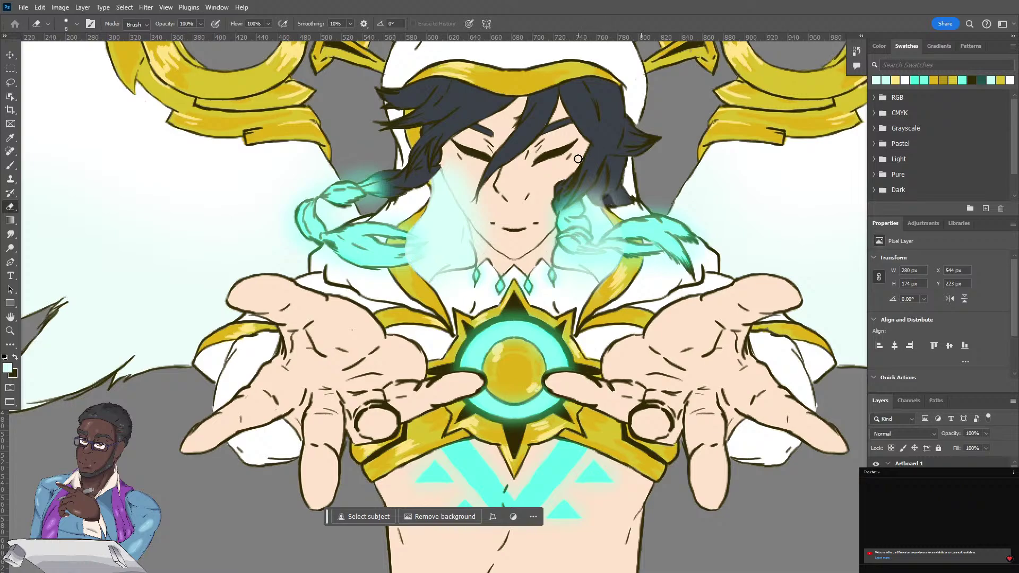
{"action": "mouse_move", "coordinate": [559, 190]}
{"action": "left_mouse_down"}
{"action": "mouse_move", "coordinate": [573, 187]}
{"action": "mouse_move", "coordinate": [558, 203]}
{"action": "mouse_move", "coordinate": [582, 189]}
{"action": "mouse_move", "coordinate": [575, 181]}
{"action": "mouse_move", "coordinate": [585, 171]}
{"action": "mouse_move", "coordinate": [597, 174]}
{"action": "mouse_move", "coordinate": [597, 197]}
{"action": "mouse_move", "coordinate": [609, 166]}
{"action": "mouse_move", "coordinate": [617, 204]}
{"action": "mouse_move", "coordinate": [629, 198]}
{"action": "mouse_move", "coordinate": [610, 199]}
{"action": "mouse_move", "coordinate": [616, 219]}
{"action": "left_mouse_up"}
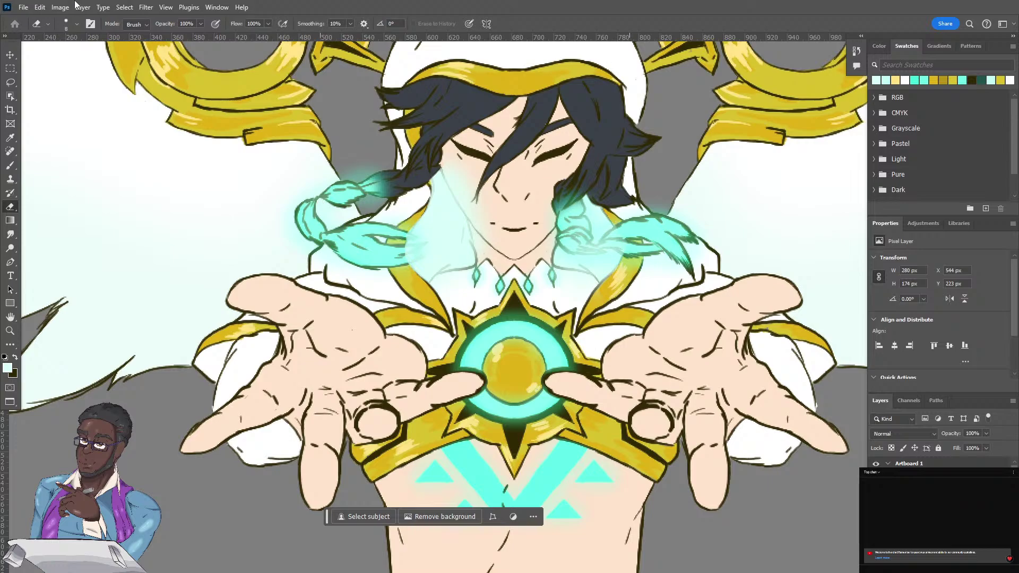
Set the Eraser tool to the Soft Round Pressure Opacity and Flow preset.
{"action": "left_click", "coordinate": [75, 24]}
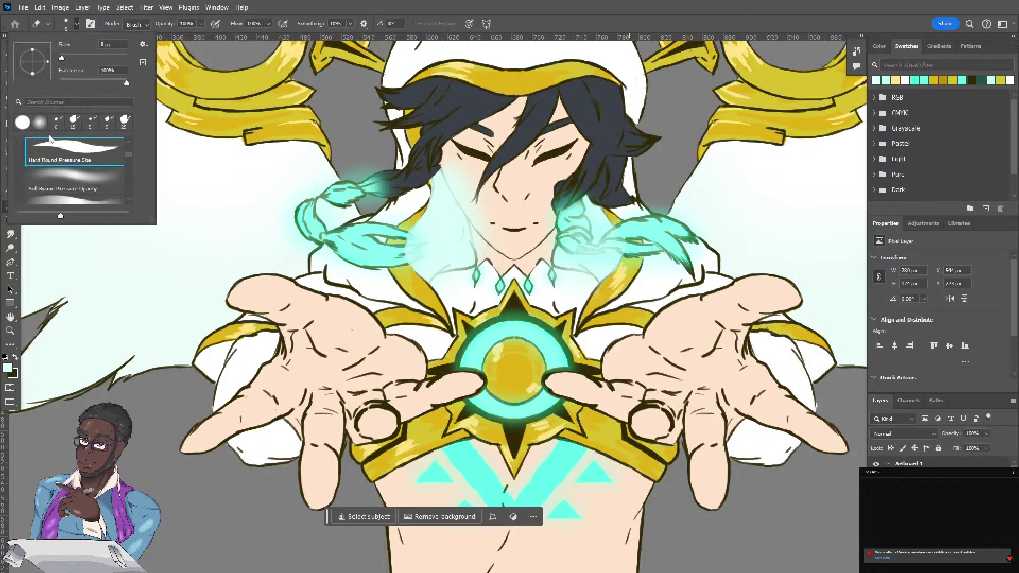
{"action": "scroll", "coordinate": [127, 165], "scroll_direction": "down", "scroll_amount": 2}
{"action": "scroll", "coordinate": [127, 165], "scroll_direction": "up", "scroll_amount": 3}
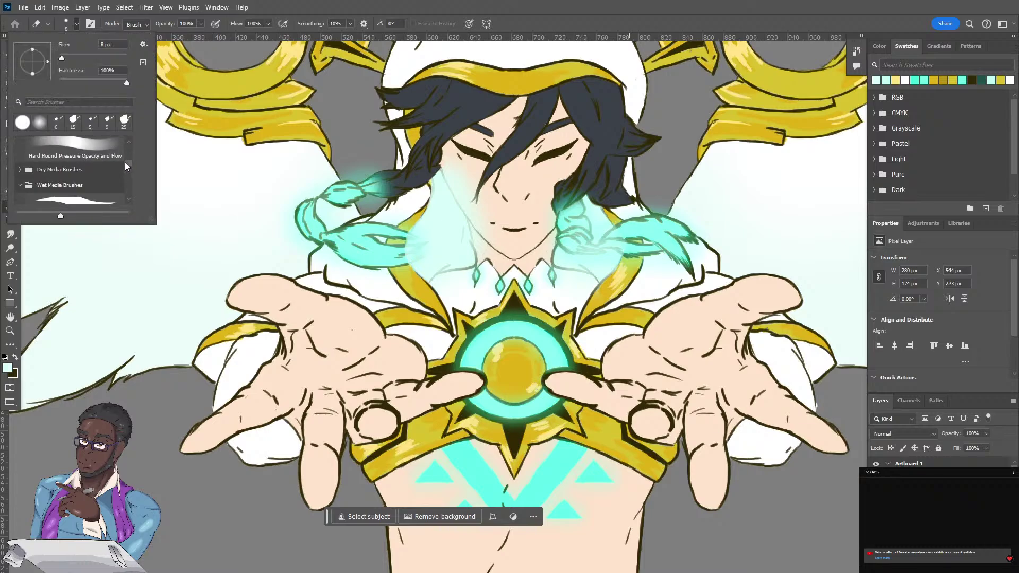
{"action": "left_click", "coordinate": [78, 166]}
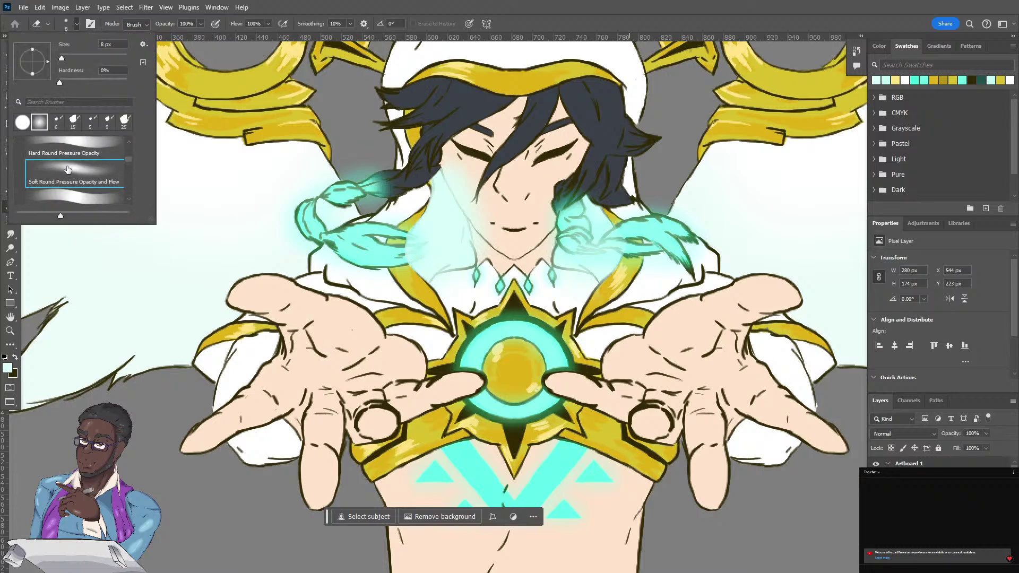
{"action": "left_click", "coordinate": [75, 25]}
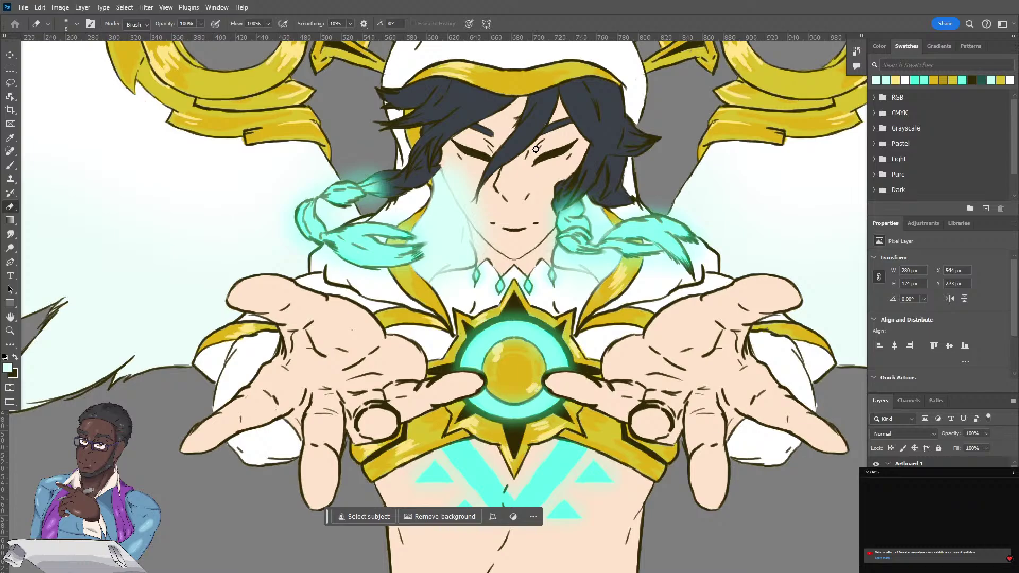
Set the glow layer's blending mode to Hard Light and its opacity to 51%.
{"action": "left_click", "coordinate": [927, 433]}
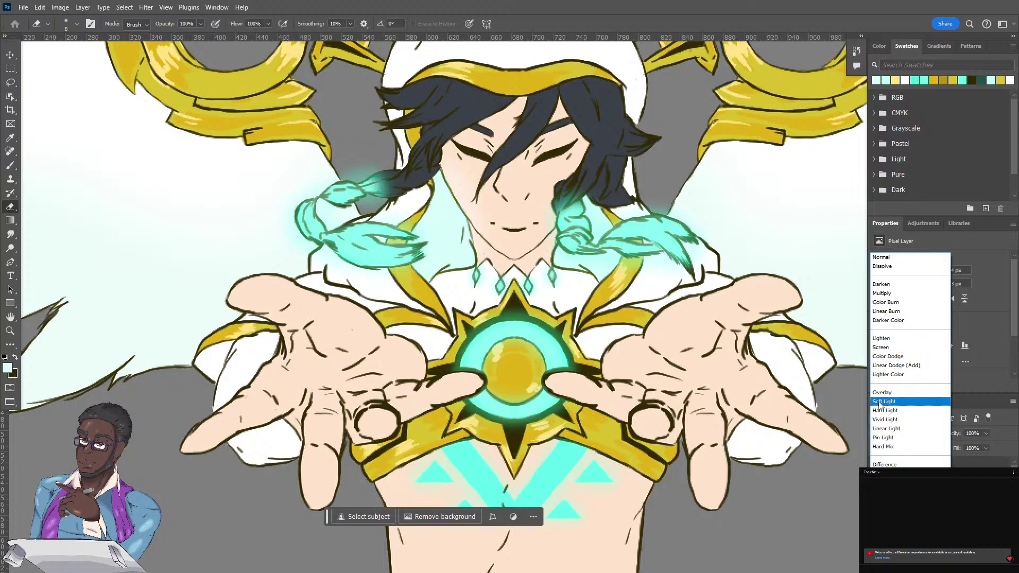
{"action": "left_click", "coordinate": [879, 405]}
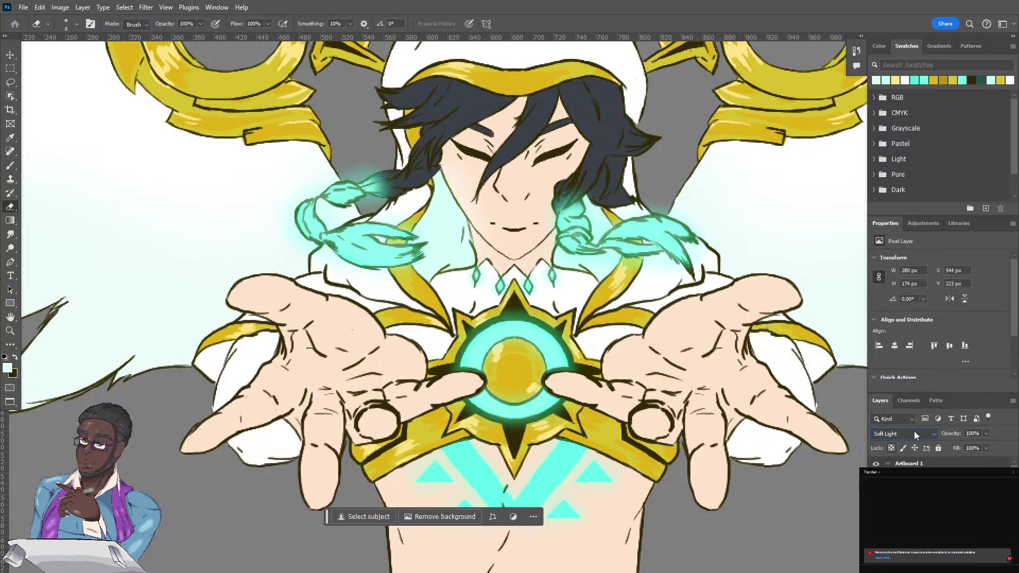
{"action": "left_click", "coordinate": [906, 435]}
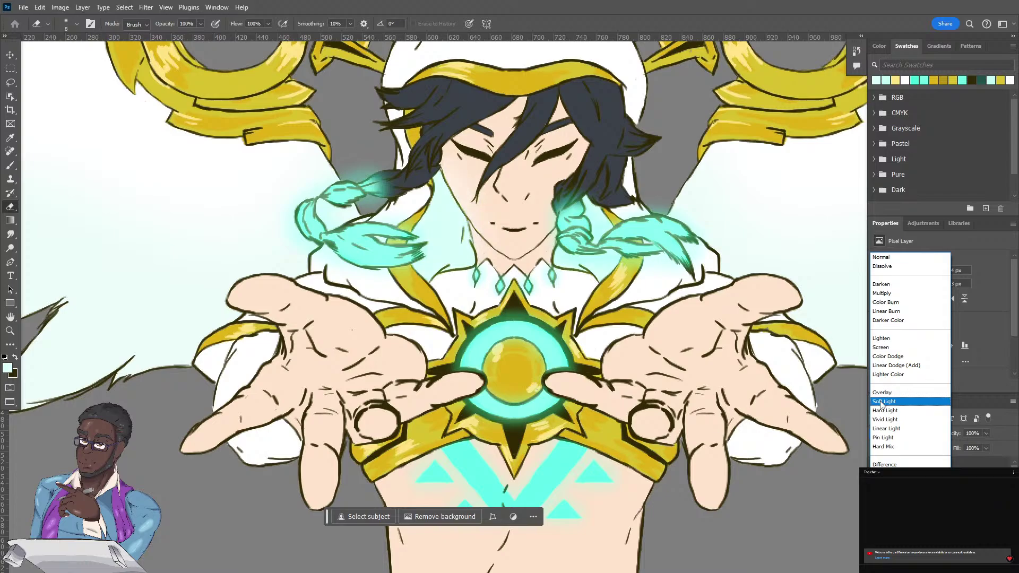
{"action": "left_click", "coordinate": [876, 411]}
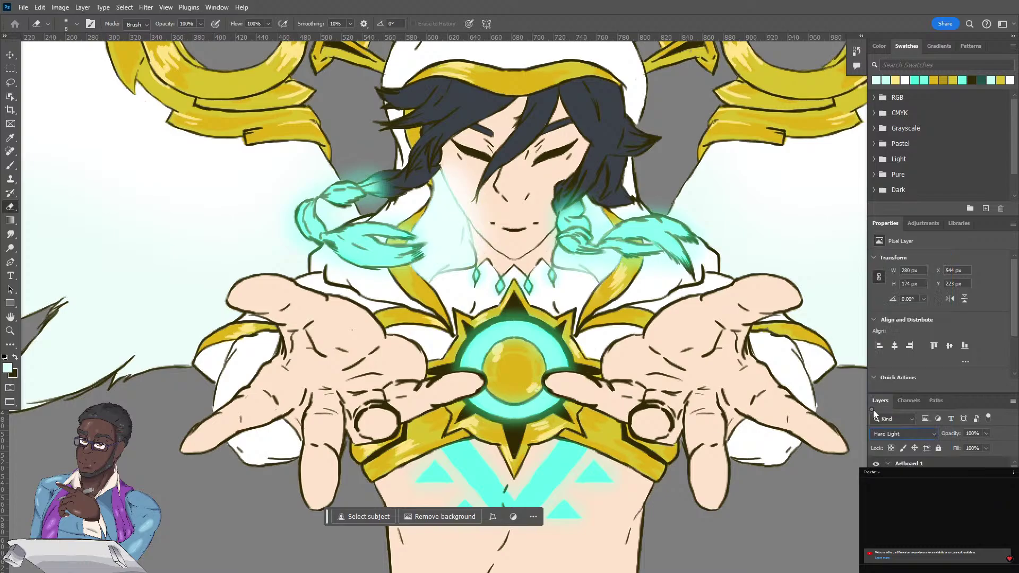
{"action": "left_click", "coordinate": [985, 434]}
{"action": "left_click_drag", "start_coordinate": [958, 442], "coordinate": [952, 444]}
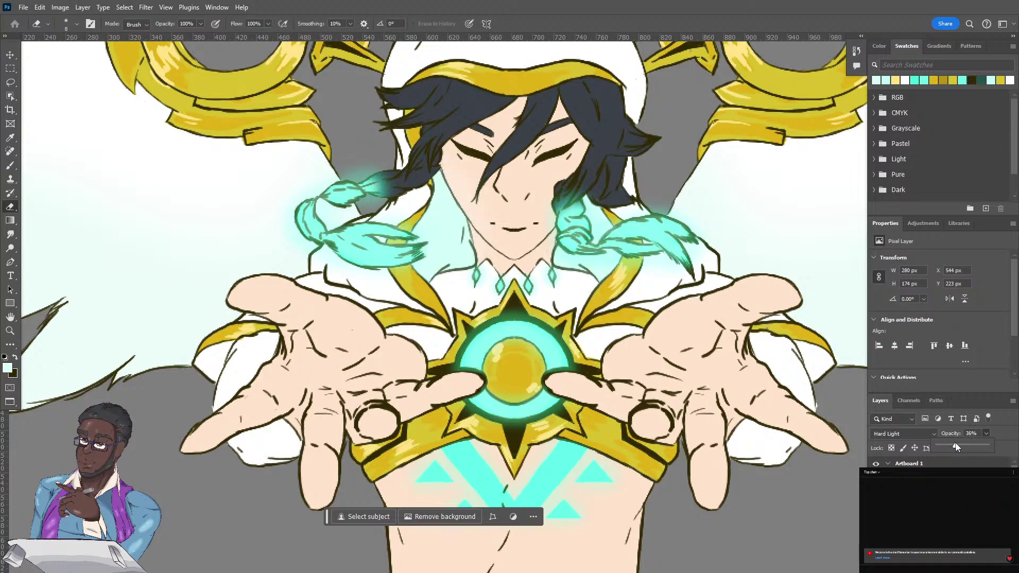
{"action": "left_click_drag", "start_coordinate": [964, 449], "coordinate": [962, 449]}
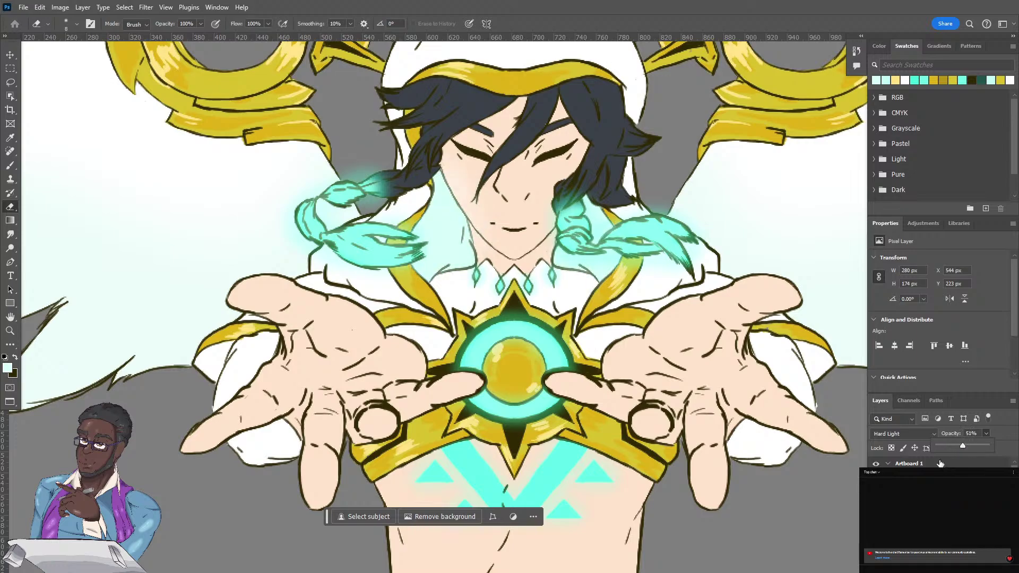
Set the glow layer's blending mode to Soft Light and its opacity to 64%.
{"action": "left_click", "coordinate": [902, 434]}
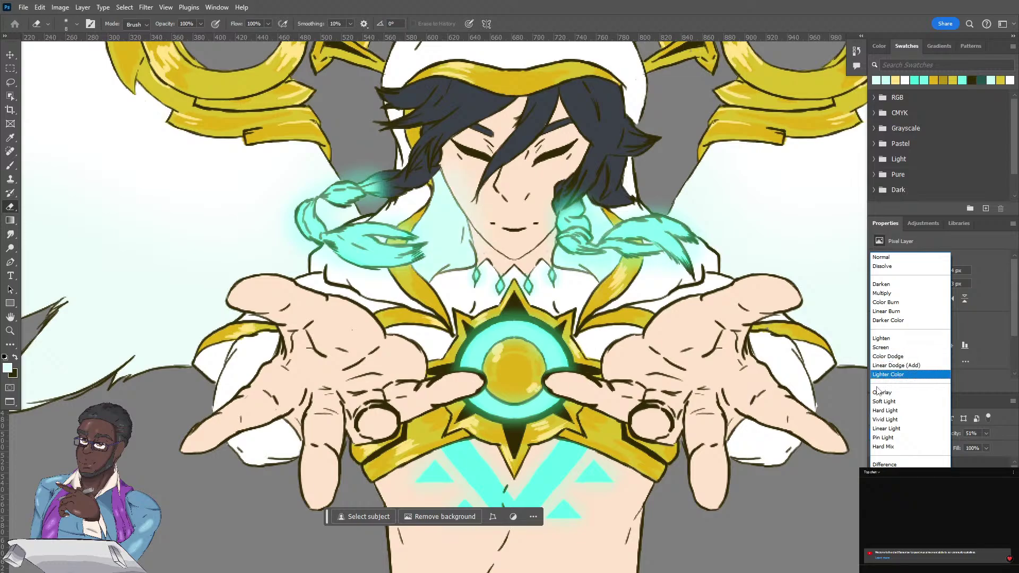
{"action": "left_click", "coordinate": [889, 402]}
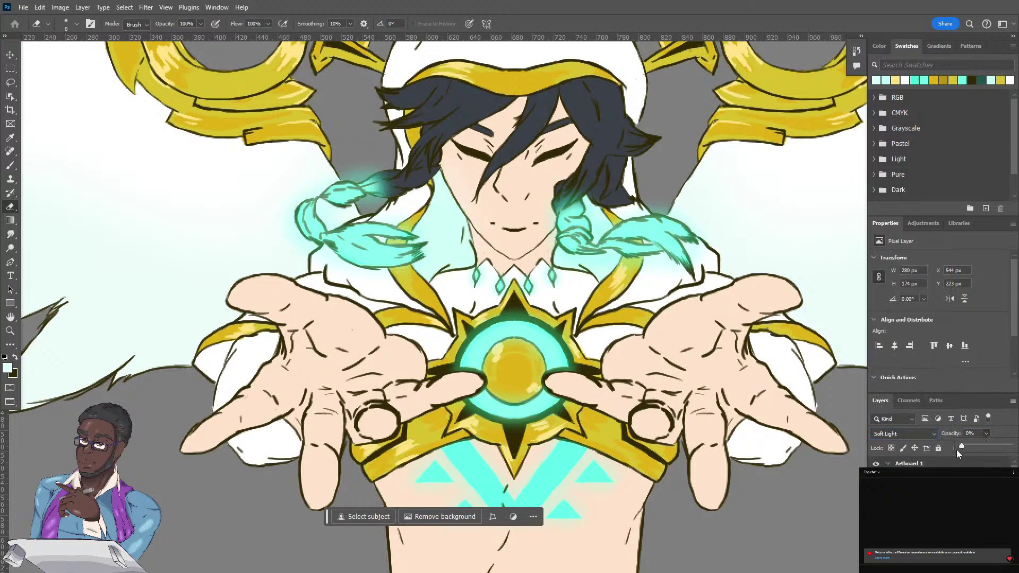
{"action": "left_click_drag", "start_coordinate": [981, 450], "coordinate": [981, 447]}
{"action": "key", "text": "Return"}
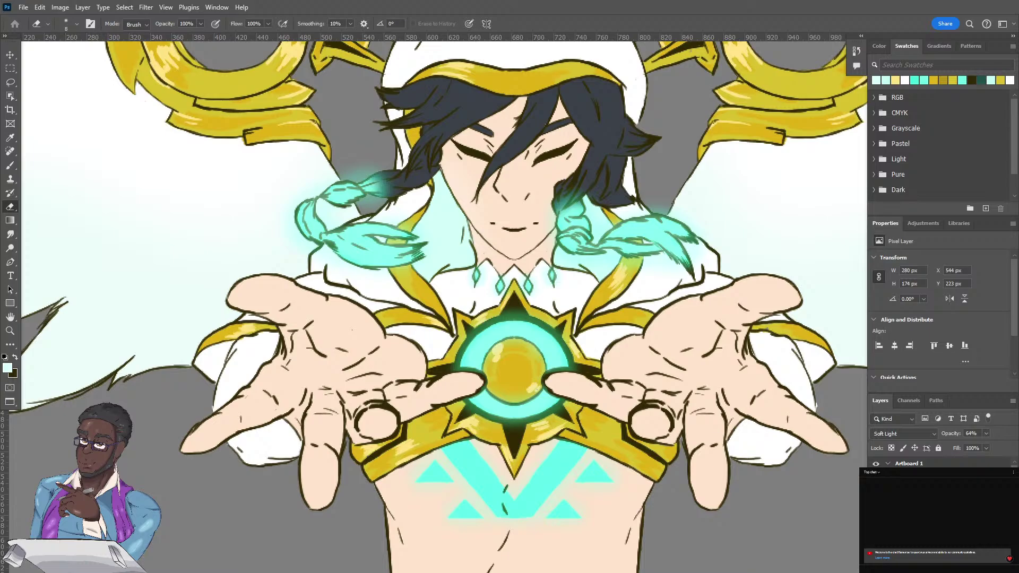
{"action": "right_click", "coordinate": [422, 457]}
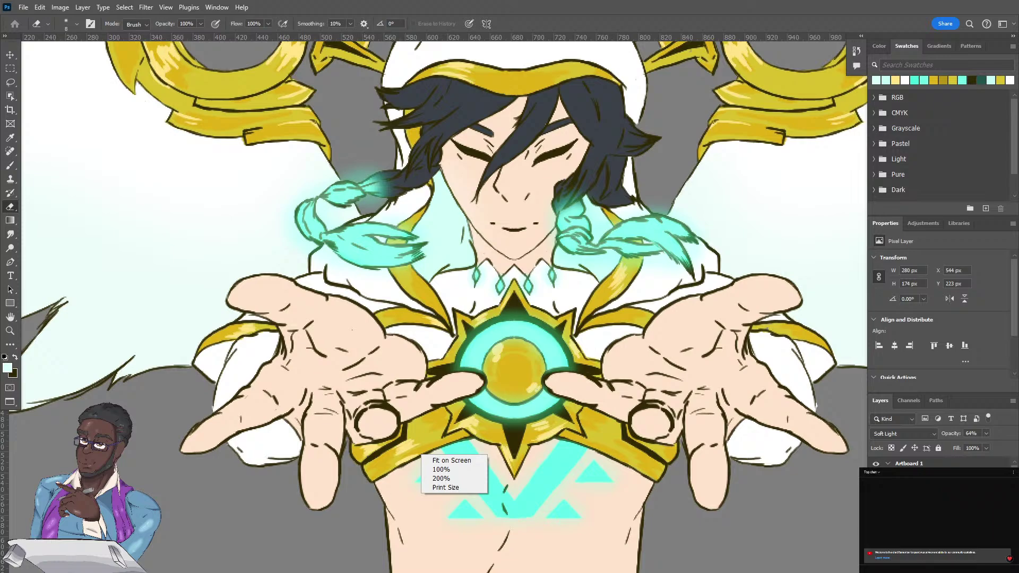
{"action": "key", "text": "Escape"}
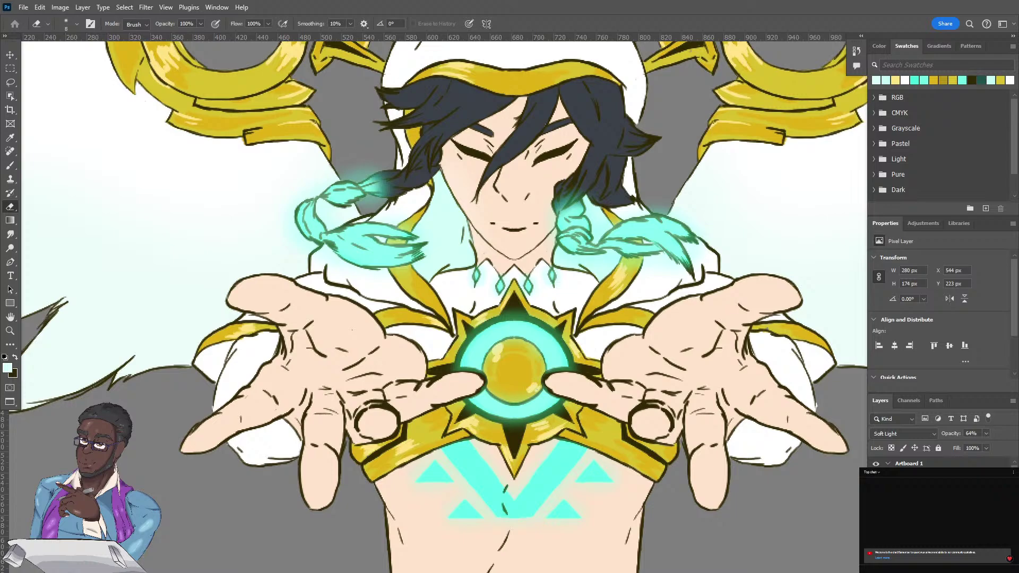
Select the adjacent layers below the lineart layer and put them into a group.
{"action": "scroll", "coordinate": [939, 493], "scroll_direction": "down", "scroll_amount": 4}
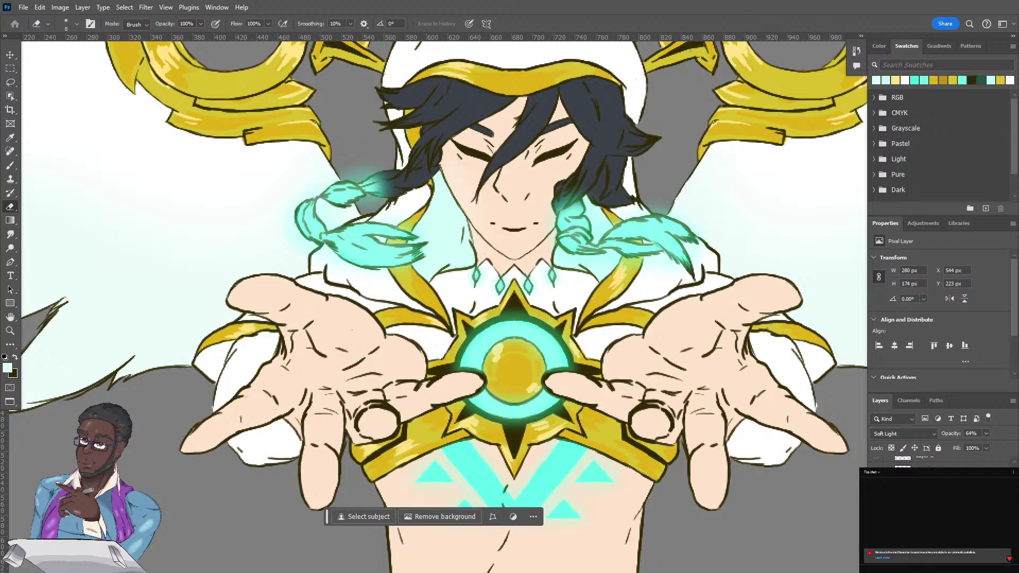
{"action": "scroll", "coordinate": [939, 493], "scroll_direction": "down", "scroll_amount": 3}
{"action": "left_click", "coordinate": [929, 504]}
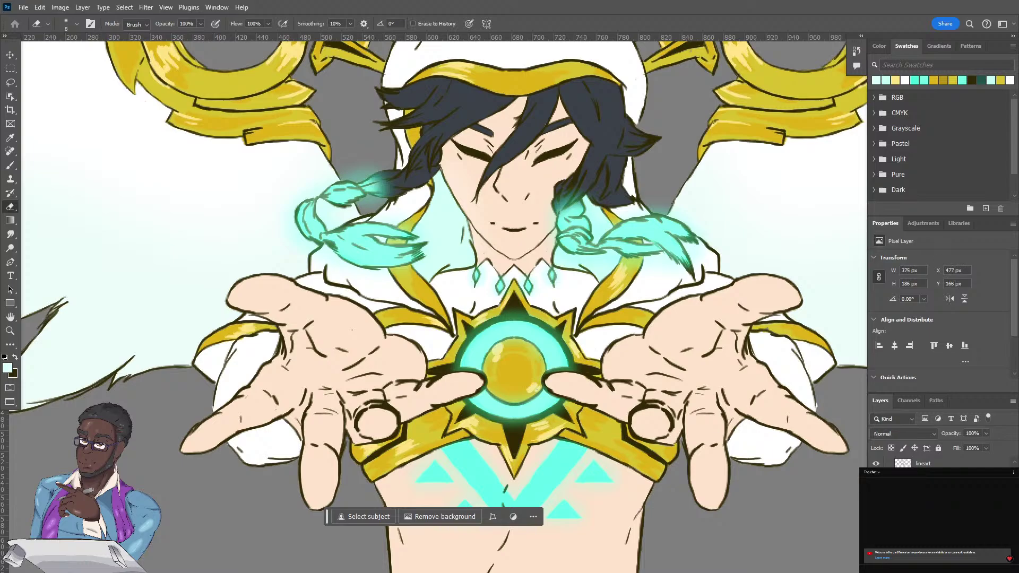
{"action": "left_click", "coordinate": [928, 523], "text": "shift"}
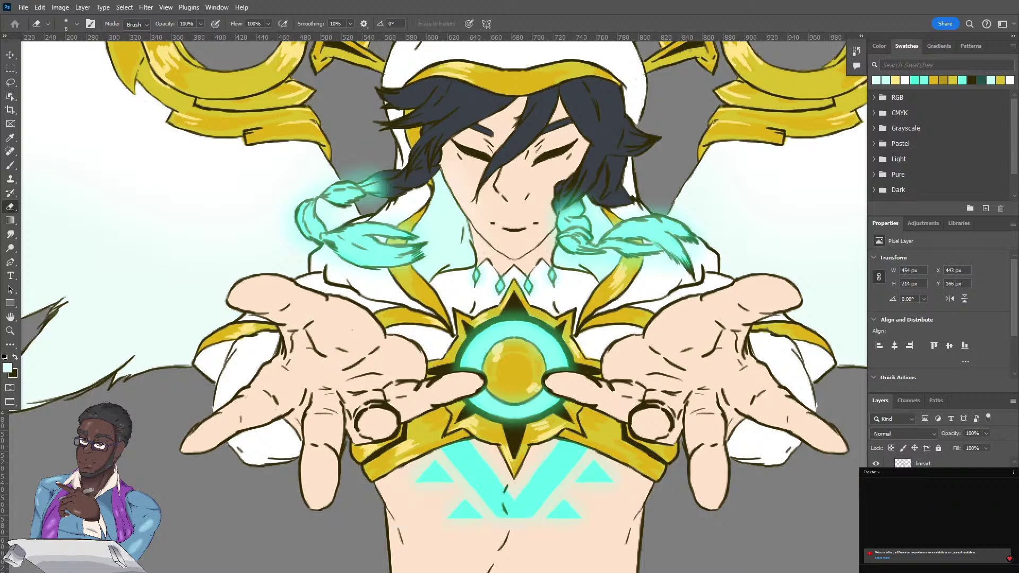
{"action": "key", "text": "ctrl+g"}
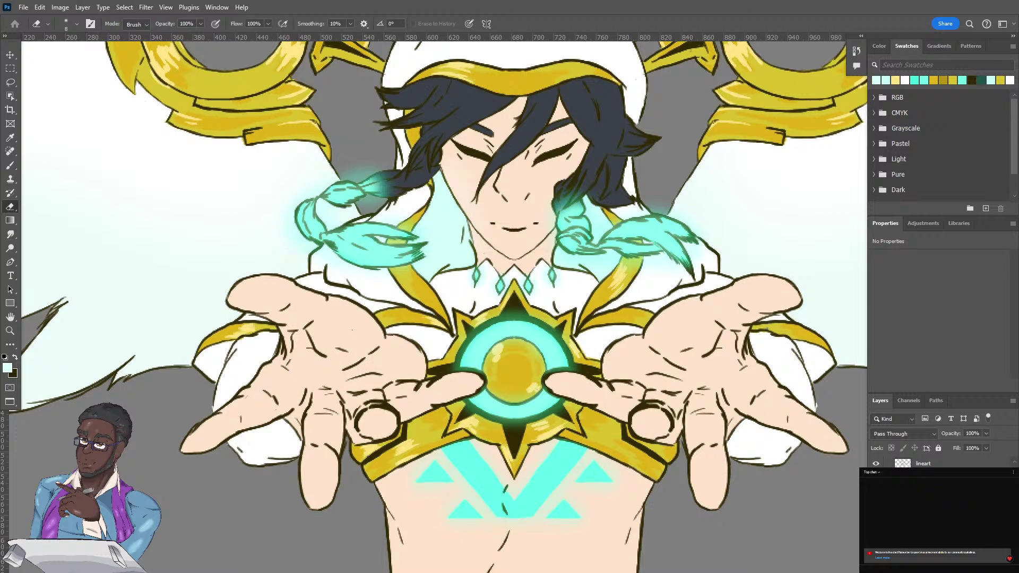
Group the range of clothing layers and name the group garments.
{"action": "left_click", "coordinate": [926, 509]}
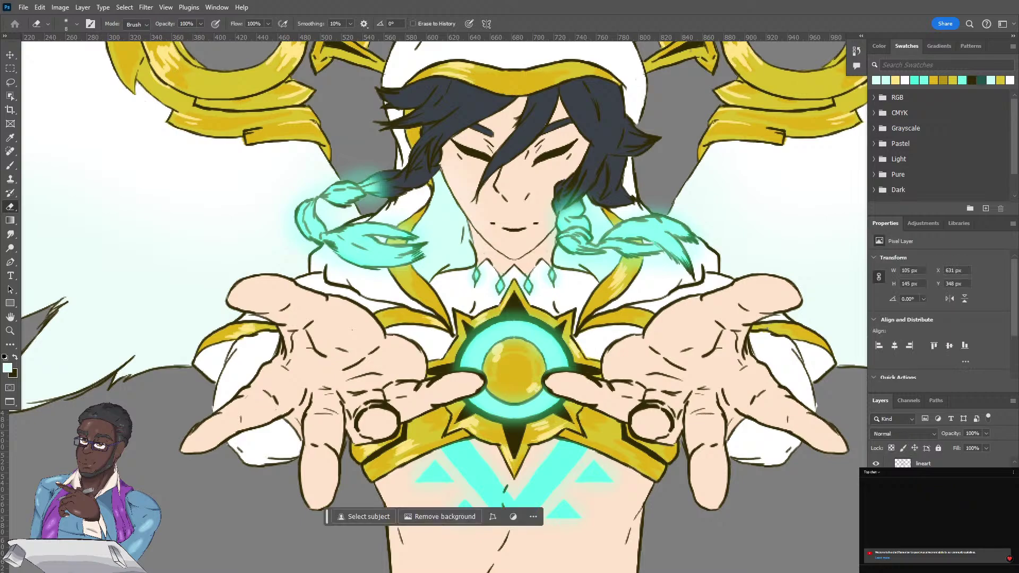
{"action": "scroll", "coordinate": [925, 510], "scroll_direction": "down", "scroll_amount": 8}
{"action": "left_click", "coordinate": [926, 509], "text": "shift"}
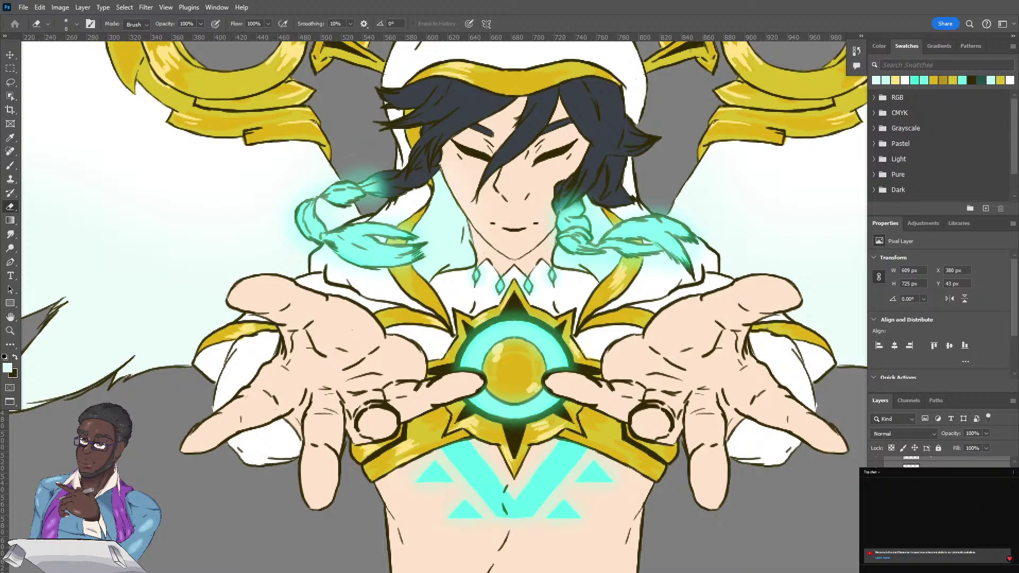
{"action": "left_click", "coordinate": [1013, 401]}
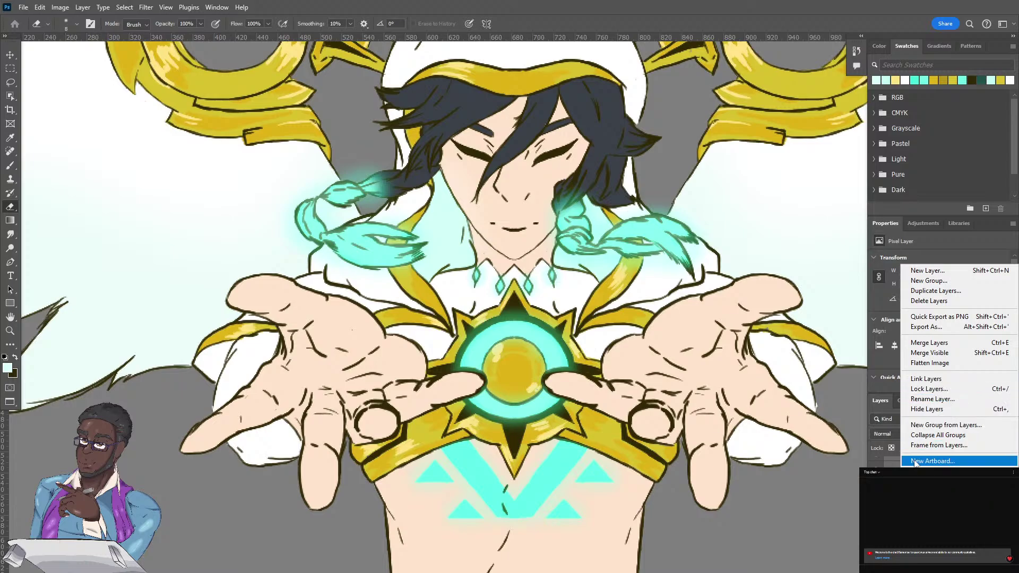
{"action": "left_click", "coordinate": [923, 487]}
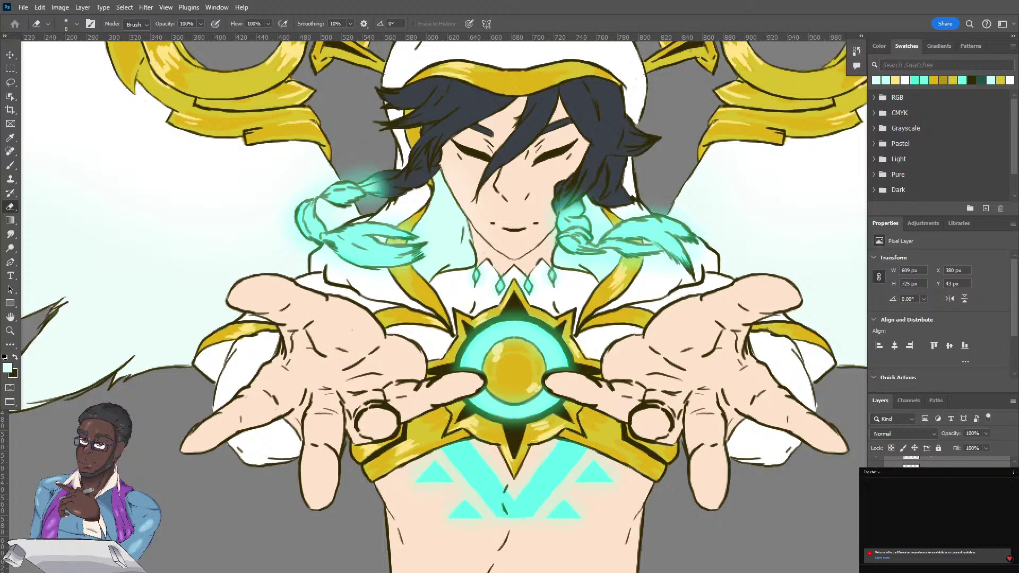
{"action": "key", "text": "ctrl+g"}
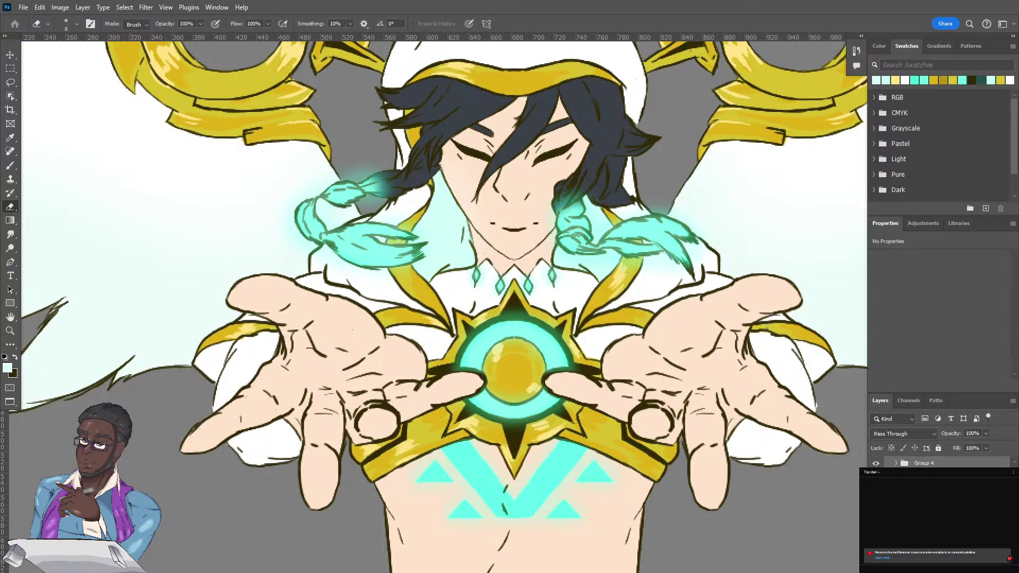
{"action": "double_click", "coordinate": [924, 462]}
{"action": "type", "text": "d"}
{"action": "type", "text": "arments"}
{"action": "key", "text": "Return"}
Hide and show the group below garments to check which parts of the figure it contains.
{"action": "left_click", "coordinate": [926, 489]}
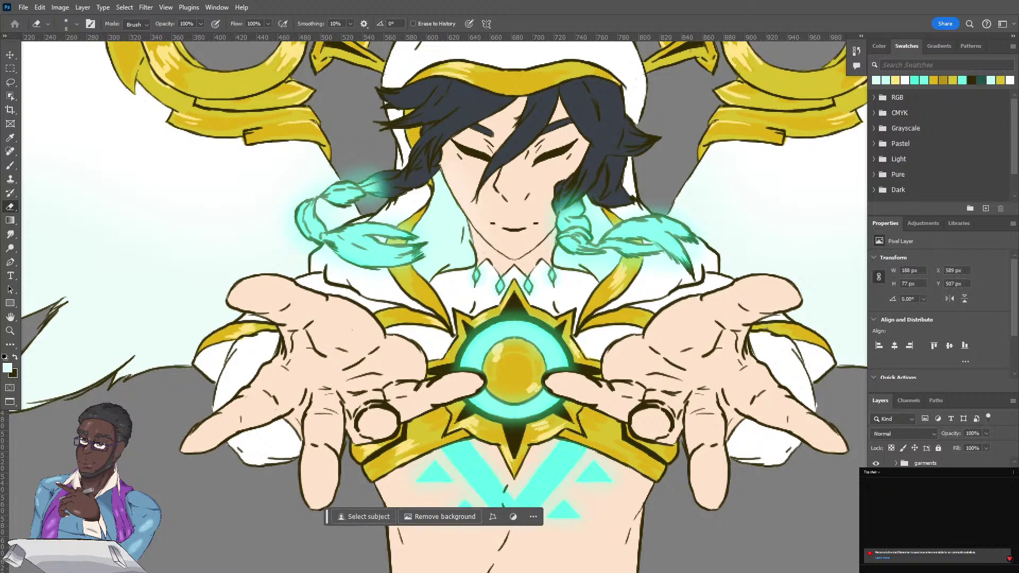
{"action": "left_click", "coordinate": [876, 478]}
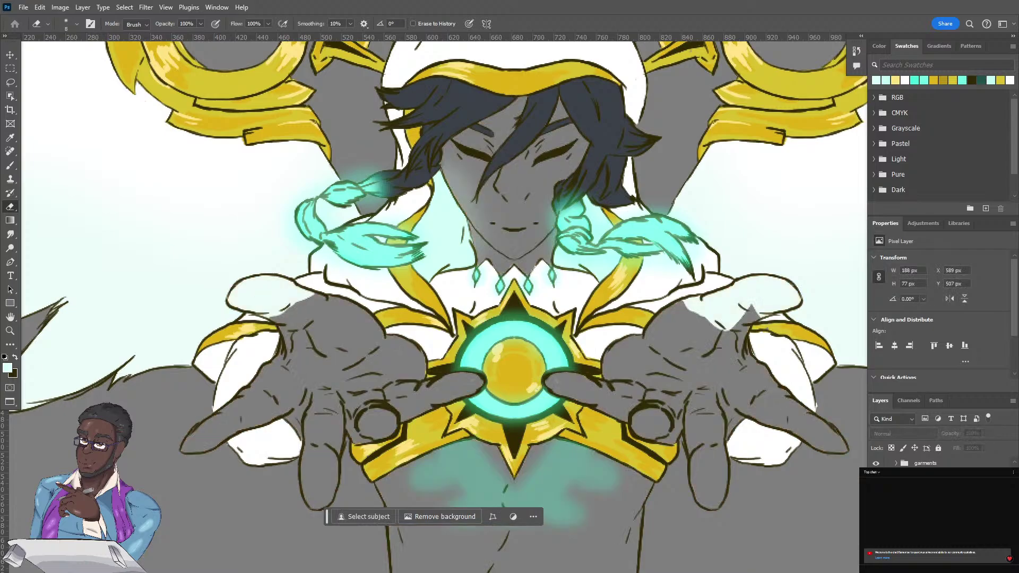
{"action": "left_click", "coordinate": [875, 478]}
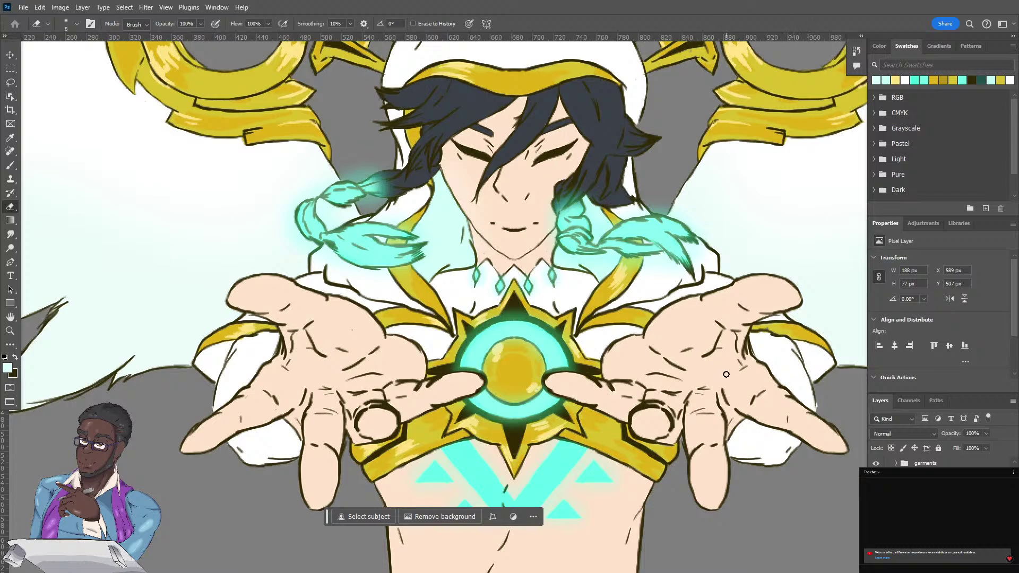
Switch to the Brush tool and set the foreground colour to warm peach ffbb7e for the skin.
{"action": "scroll", "coordinate": [726, 374], "scroll_direction": "down", "scroll_amount": 5}
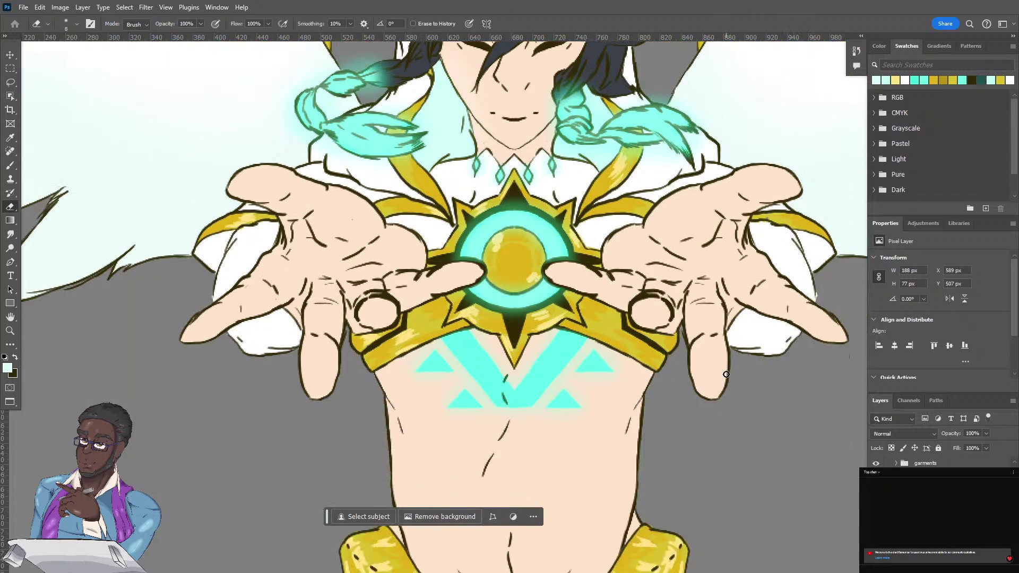
{"action": "scroll", "coordinate": [726, 375], "scroll_direction": "down", "scroll_amount": 1}
{"action": "scroll", "coordinate": [726, 374], "scroll_direction": "down", "scroll_amount": 2}
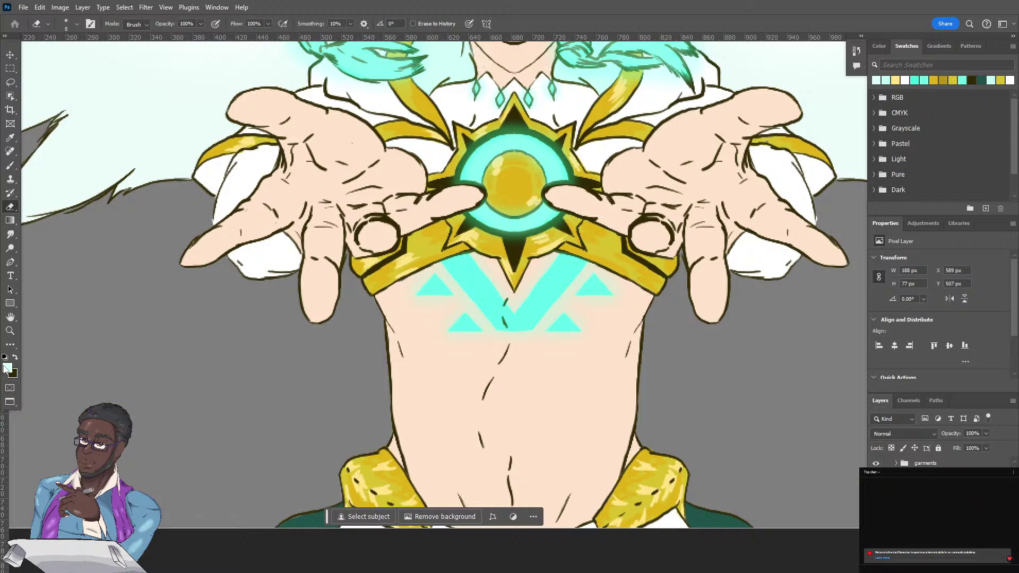
{"action": "left_click", "coordinate": [11, 166]}
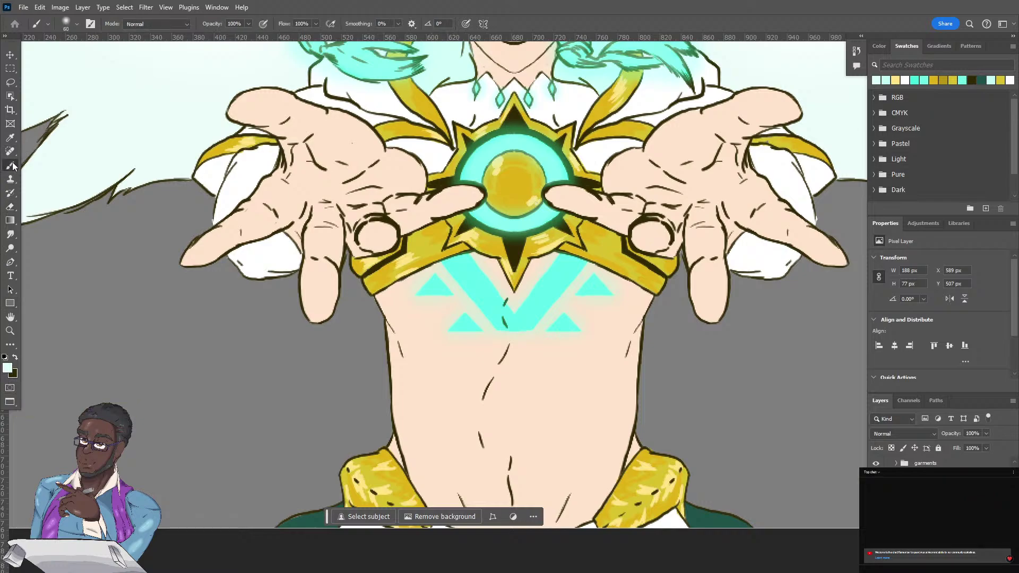
{"action": "left_click", "coordinate": [8, 369]}
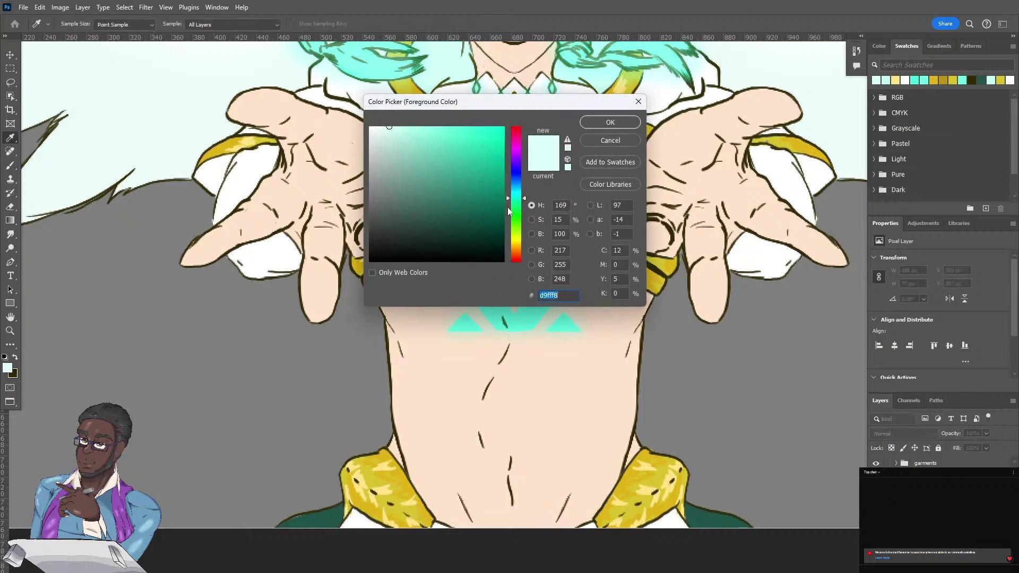
{"action": "left_click_drag", "start_coordinate": [519, 216], "coordinate": [517, 247]}
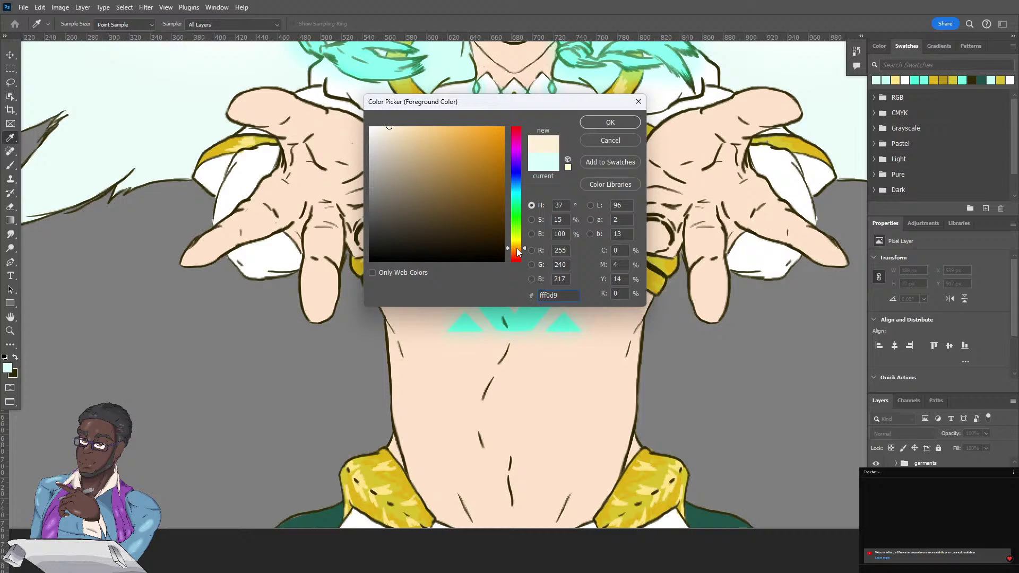
{"action": "left_click", "coordinate": [437, 392]}
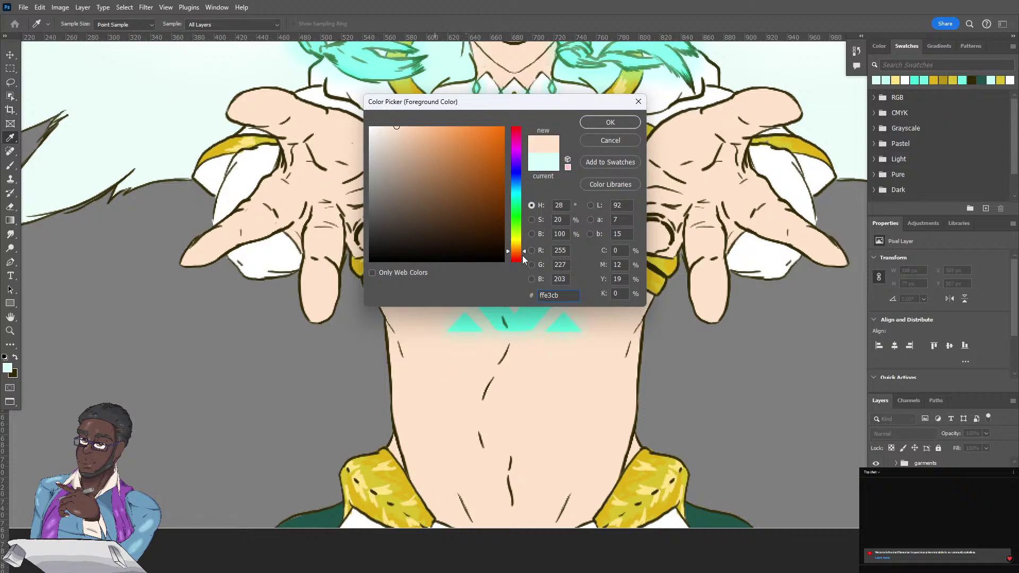
{"action": "left_click_drag", "start_coordinate": [514, 251], "coordinate": [515, 246]}
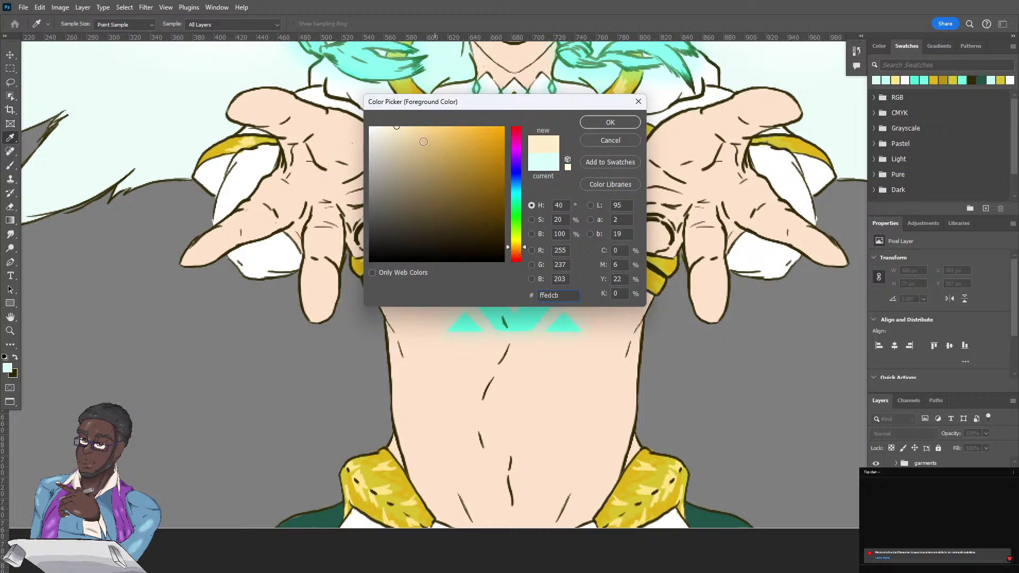
{"action": "left_click_drag", "start_coordinate": [406, 128], "coordinate": [429, 122]}
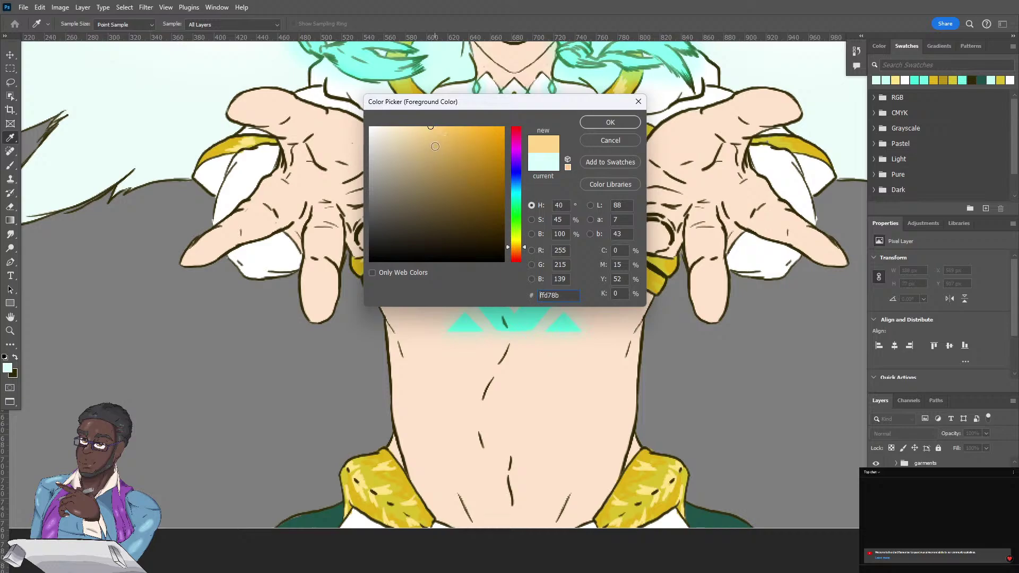
{"action": "left_click_drag", "start_coordinate": [433, 134], "coordinate": [434, 129]}
{"action": "left_click_drag", "start_coordinate": [432, 128], "coordinate": [417, 124]}
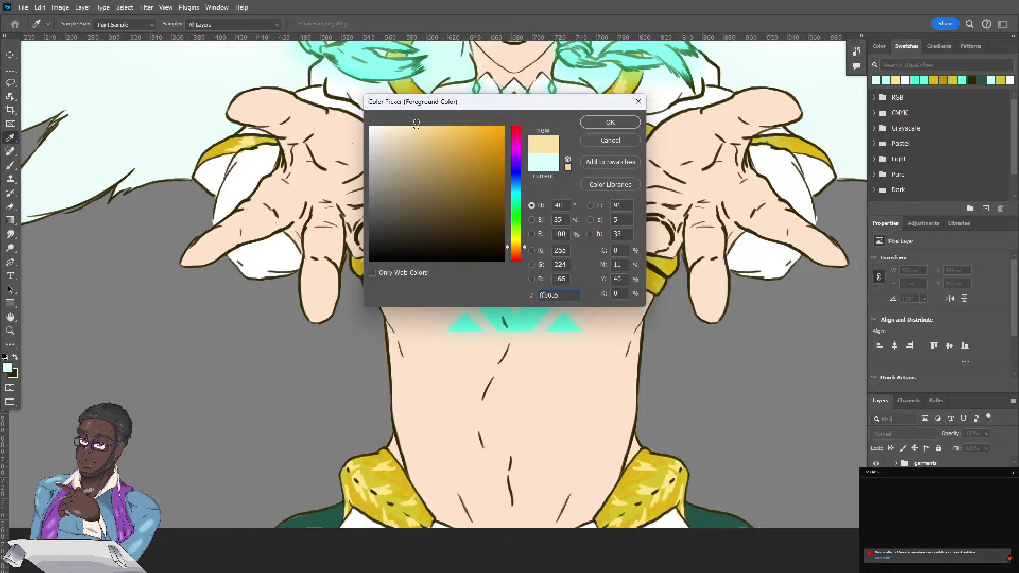
{"action": "left_click_drag", "start_coordinate": [416, 122], "coordinate": [416, 123]}
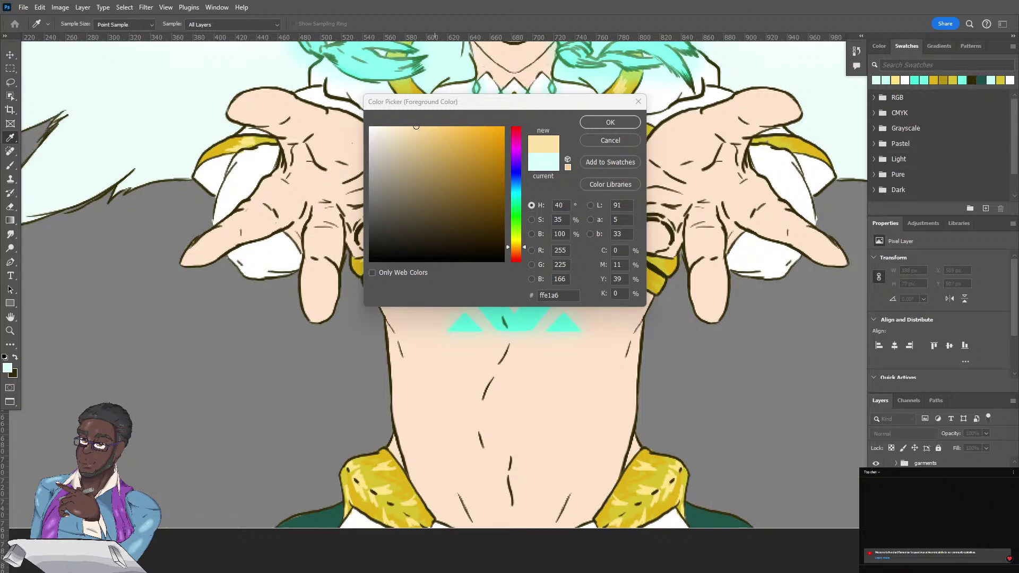
{"action": "left_click", "coordinate": [518, 230]}
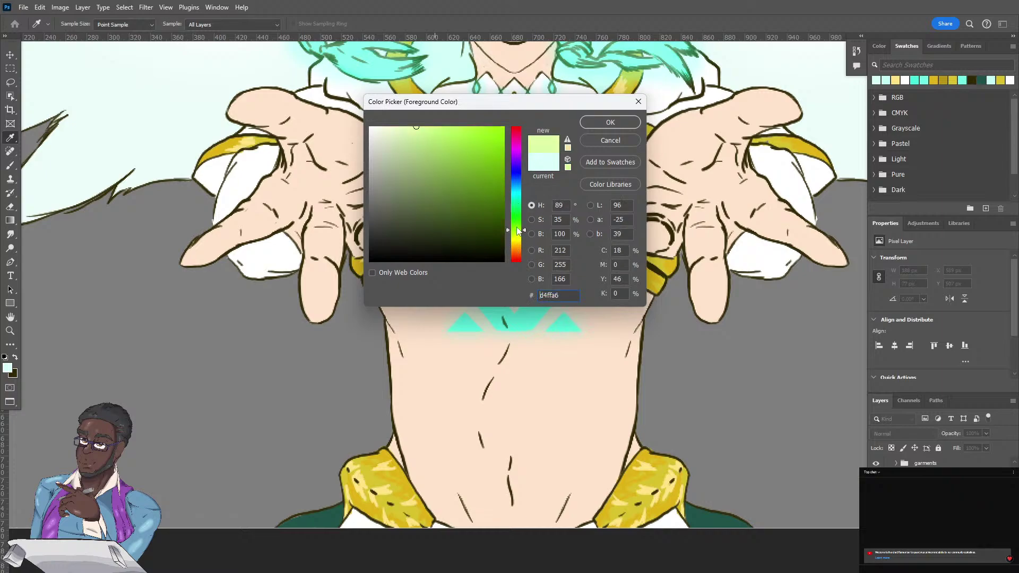
{"action": "left_click_drag", "start_coordinate": [518, 231], "coordinate": [527, 120]}
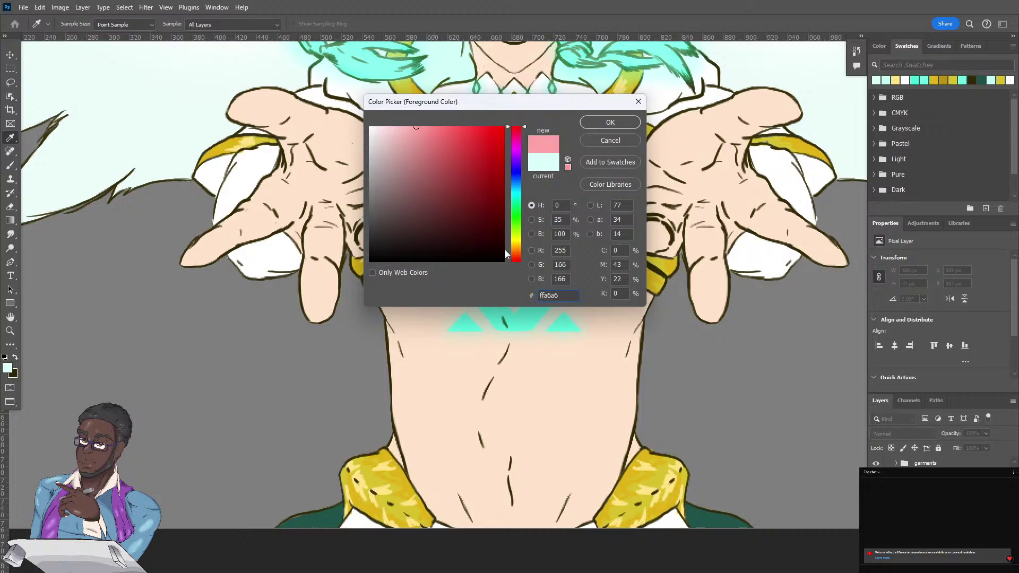
{"action": "left_click_drag", "start_coordinate": [517, 255], "coordinate": [517, 250]}
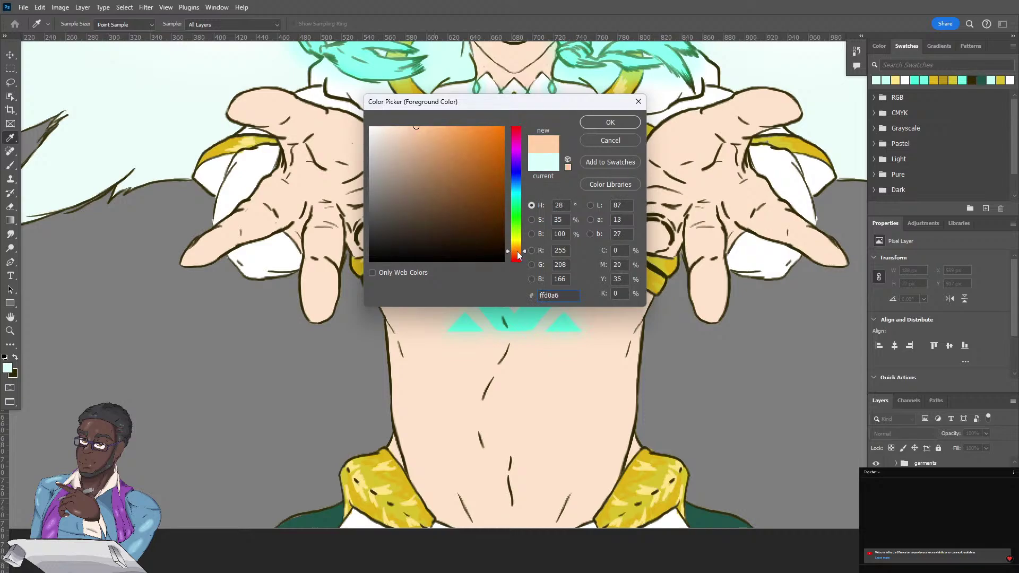
{"action": "left_click_drag", "start_coordinate": [421, 130], "coordinate": [438, 125]}
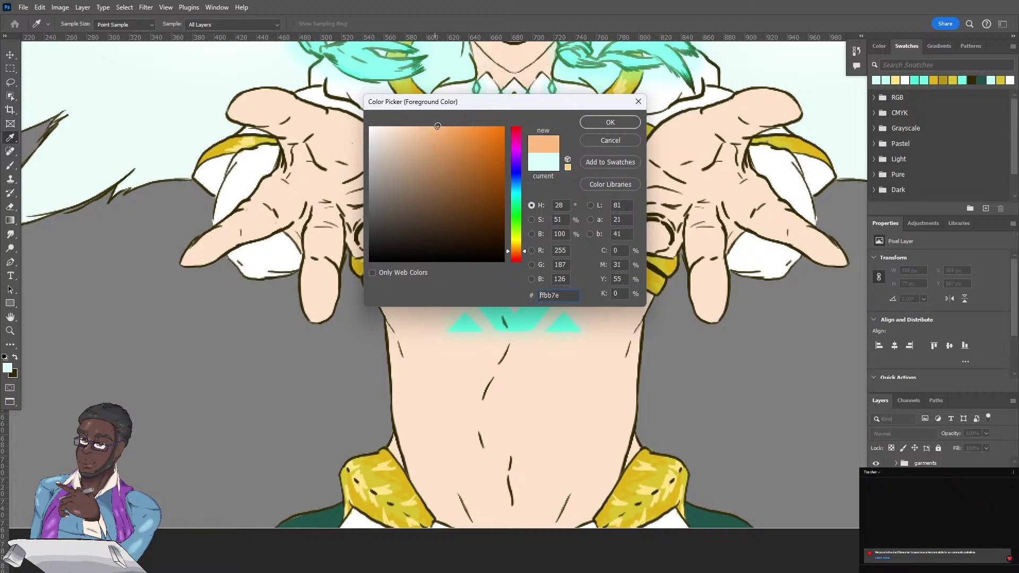
{"action": "left_click", "coordinate": [610, 123]}
{"action": "key", "text": "b"}
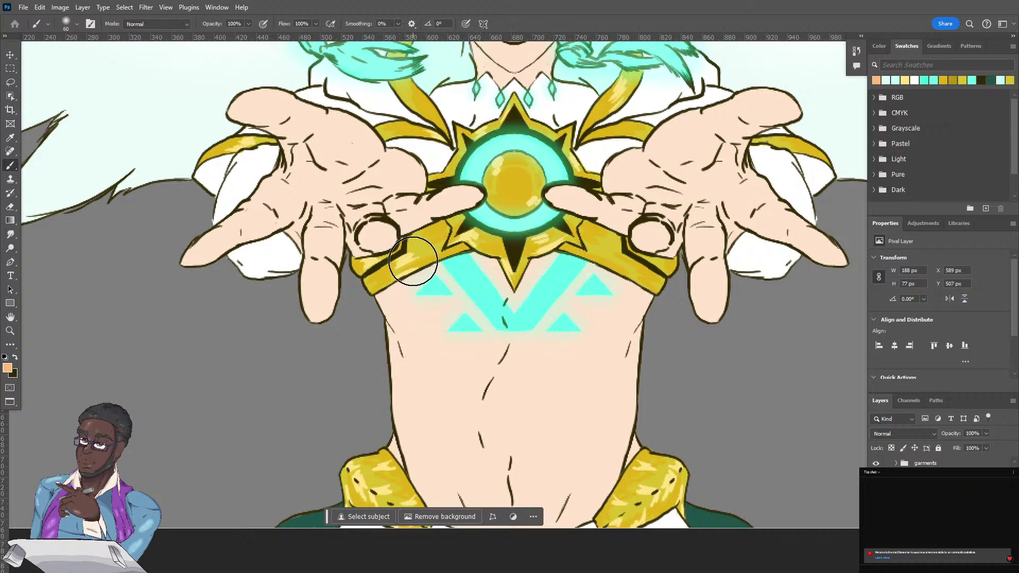
Hide and show the aqua chest marking's layer to identify it, and select the empty layer for the skin shading.
{"action": "left_click", "coordinate": [875, 493]}
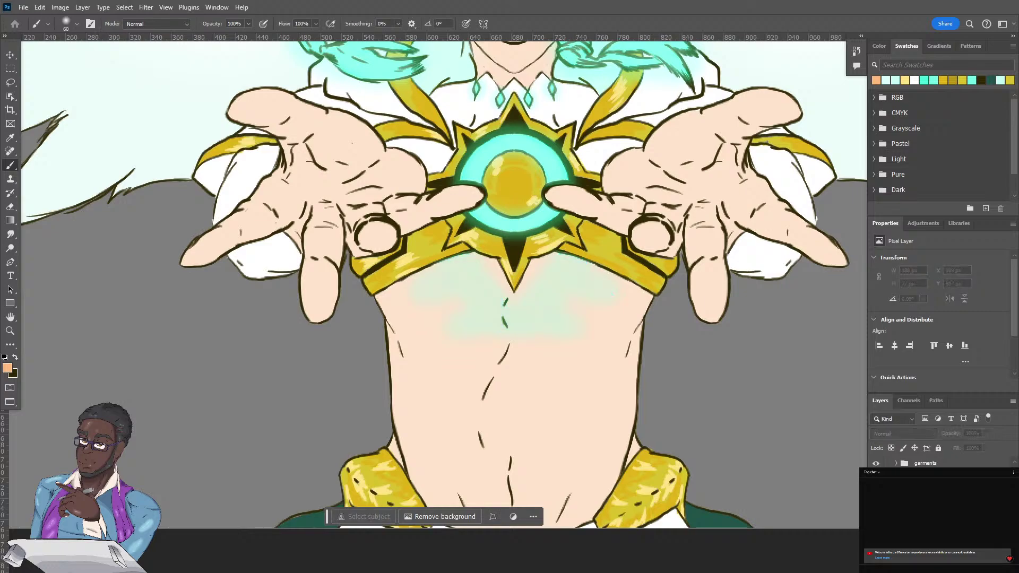
{"action": "left_click", "coordinate": [876, 493]}
{"action": "left_click", "coordinate": [926, 509]}
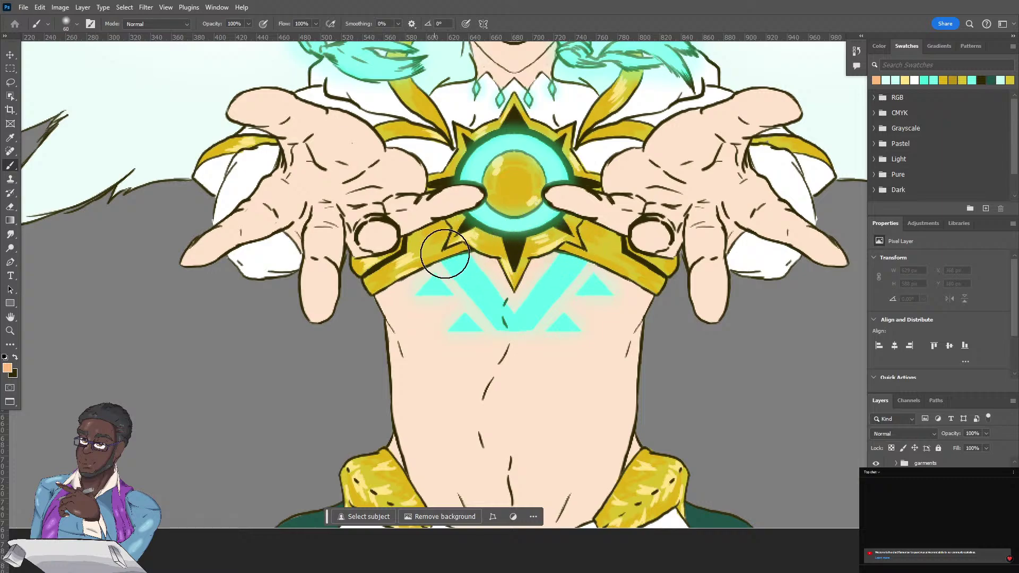
Brush soft peach shading over both sides of the abdomen, along the waist edges and across the chest below the gold band.
{"action": "mouse_move", "coordinate": [626, 297]}
{"action": "left_mouse_down"}
{"action": "mouse_move", "coordinate": [554, 314]}
{"action": "mouse_move", "coordinate": [565, 352]}
{"action": "left_mouse_up"}
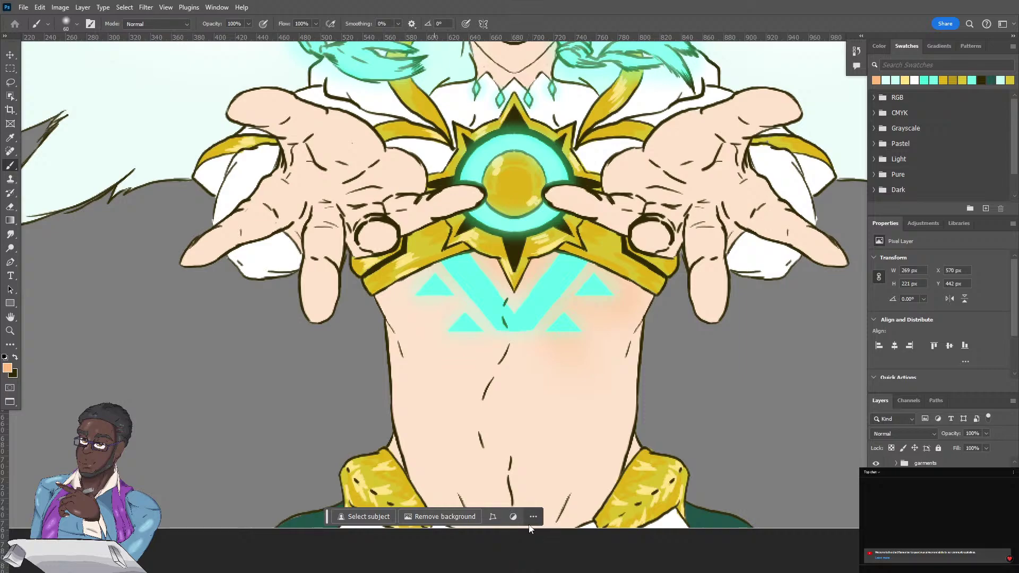
{"action": "key", "text": "ctrl+z"}
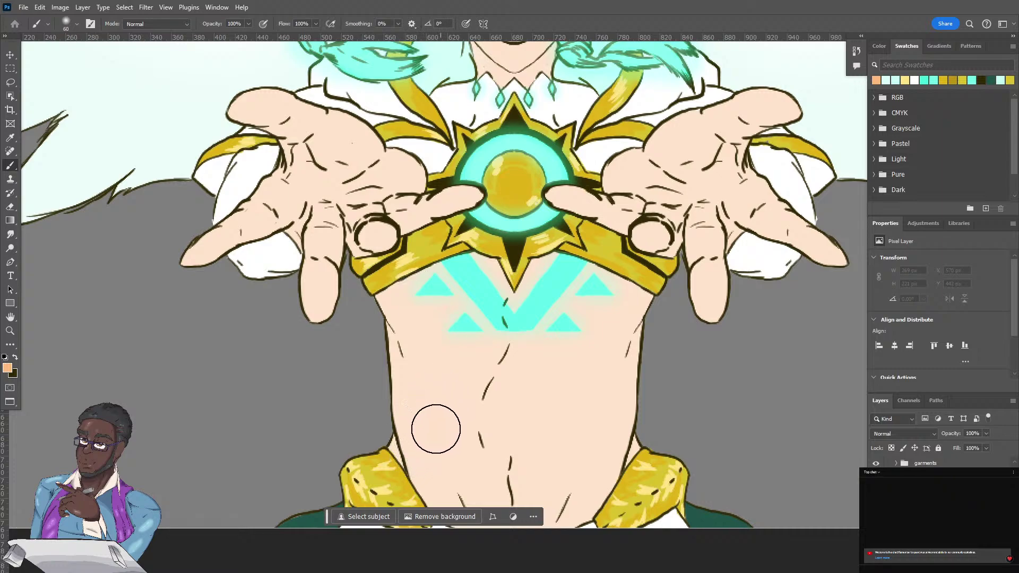
{"action": "mouse_move", "coordinate": [479, 486]}
{"action": "left_mouse_down"}
{"action": "mouse_move", "coordinate": [454, 449]}
{"action": "mouse_move", "coordinate": [457, 402]}
{"action": "mouse_move", "coordinate": [436, 396]}
{"action": "mouse_move", "coordinate": [435, 432]}
{"action": "mouse_move", "coordinate": [474, 487]}
{"action": "mouse_move", "coordinate": [436, 454]}
{"action": "mouse_move", "coordinate": [425, 398]}
{"action": "left_mouse_up"}
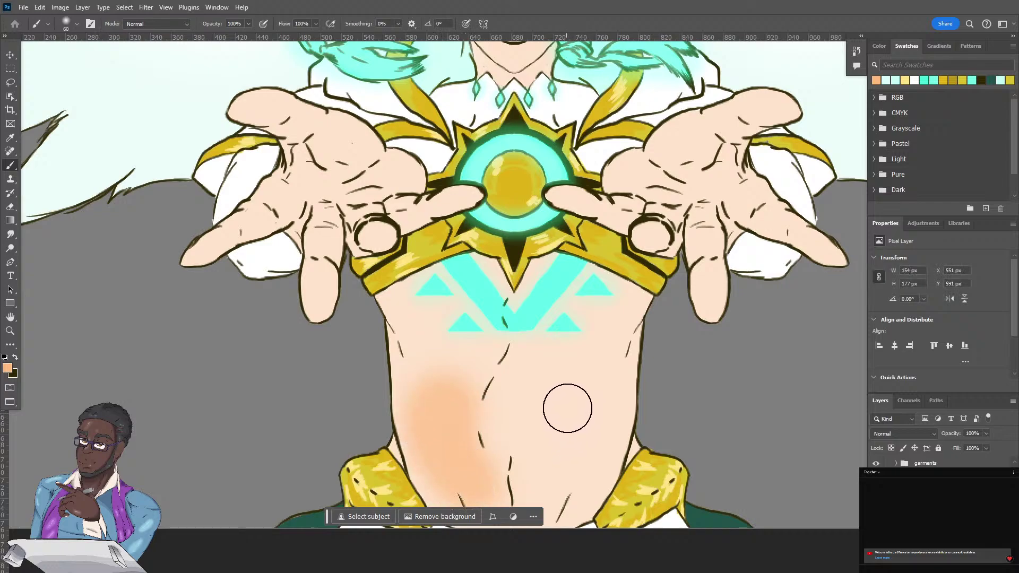
{"action": "mouse_move", "coordinate": [562, 409]}
{"action": "left_mouse_down"}
{"action": "mouse_move", "coordinate": [555, 489]}
{"action": "mouse_move", "coordinate": [597, 406]}
{"action": "mouse_move", "coordinate": [576, 406]}
{"action": "mouse_move", "coordinate": [546, 437]}
{"action": "mouse_move", "coordinate": [535, 497]}
{"action": "mouse_move", "coordinate": [557, 490]}
{"action": "mouse_move", "coordinate": [588, 437]}
{"action": "mouse_move", "coordinate": [600, 376]}
{"action": "mouse_move", "coordinate": [644, 431]}
{"action": "mouse_move", "coordinate": [645, 471]}
{"action": "mouse_move", "coordinate": [653, 310]}
{"action": "mouse_move", "coordinate": [638, 273]}
{"action": "left_mouse_up"}
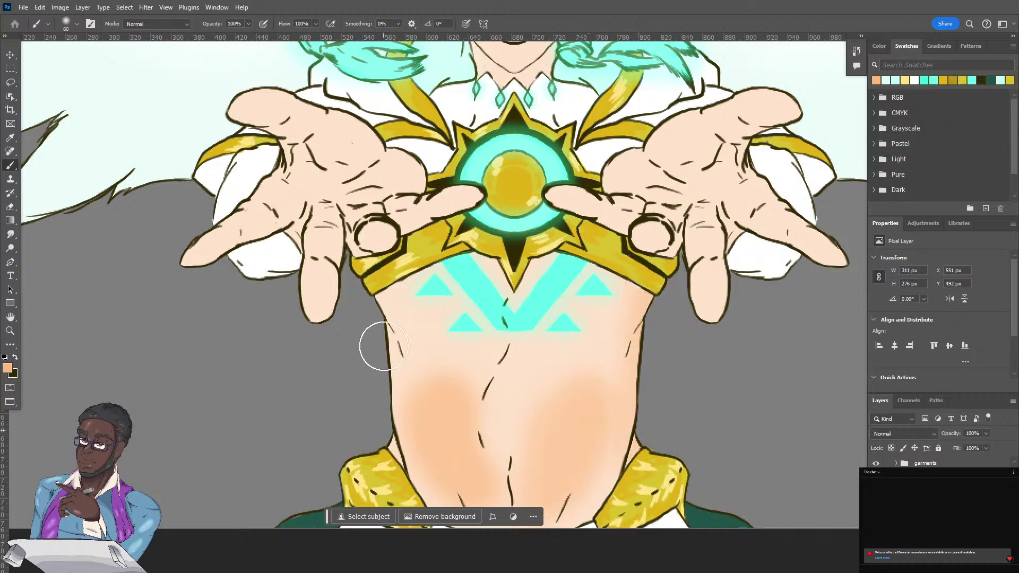
{"action": "mouse_move", "coordinate": [389, 405]}
{"action": "left_mouse_down"}
{"action": "mouse_move", "coordinate": [383, 316]}
{"action": "mouse_move", "coordinate": [410, 261]}
{"action": "mouse_move", "coordinate": [482, 254]}
{"action": "mouse_move", "coordinate": [465, 249]}
{"action": "mouse_move", "coordinate": [473, 285]}
{"action": "mouse_move", "coordinate": [496, 265]}
{"action": "mouse_move", "coordinate": [548, 257]}
{"action": "left_mouse_up"}
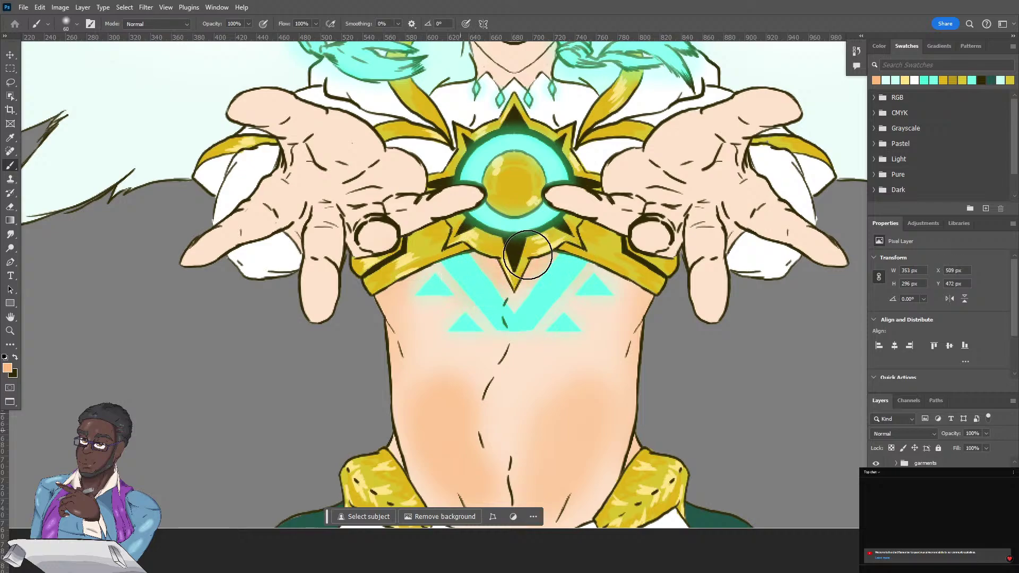
{"action": "mouse_move", "coordinate": [488, 274]}
{"action": "left_mouse_down"}
{"action": "mouse_move", "coordinate": [553, 260]}
{"action": "mouse_move", "coordinate": [573, 272]}
{"action": "left_mouse_up"}
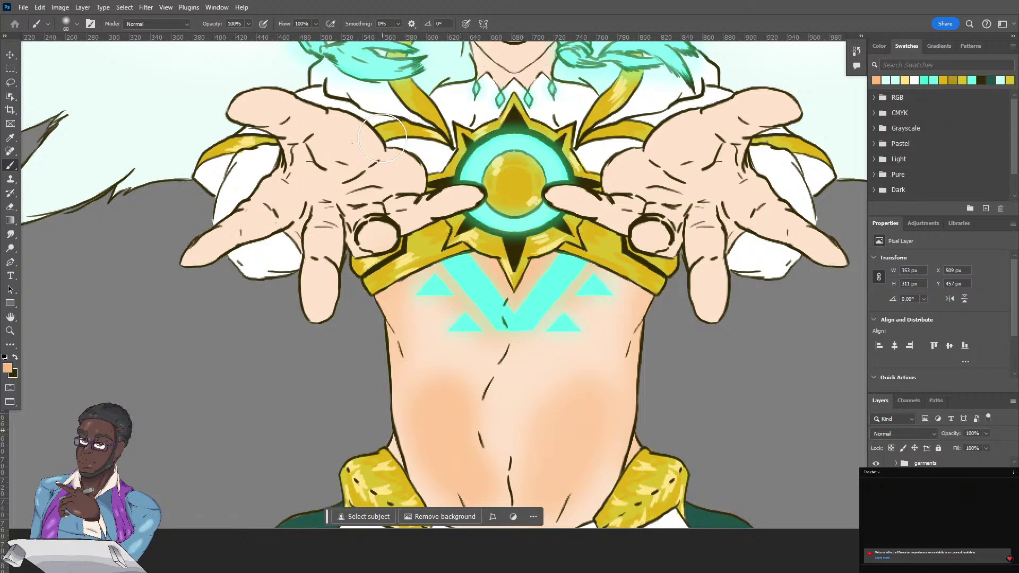
Brush soft peach shading over the palms and fingers of both outstretched hands.
{"action": "mouse_move", "coordinate": [325, 151]}
{"action": "left_mouse_down"}
{"action": "mouse_move", "coordinate": [350, 133]}
{"action": "mouse_move", "coordinate": [342, 160]}
{"action": "mouse_move", "coordinate": [333, 138]}
{"action": "mouse_move", "coordinate": [309, 141]}
{"action": "mouse_move", "coordinate": [320, 127]}
{"action": "mouse_move", "coordinate": [277, 110]}
{"action": "mouse_move", "coordinate": [375, 163]}
{"action": "mouse_move", "coordinate": [387, 183]}
{"action": "mouse_move", "coordinate": [403, 172]}
{"action": "mouse_move", "coordinate": [393, 182]}
{"action": "mouse_move", "coordinate": [409, 209]}
{"action": "mouse_move", "coordinate": [449, 200]}
{"action": "mouse_move", "coordinate": [423, 207]}
{"action": "mouse_move", "coordinate": [401, 183]}
{"action": "mouse_move", "coordinate": [369, 175]}
{"action": "mouse_move", "coordinate": [361, 206]}
{"action": "mouse_move", "coordinate": [374, 238]}
{"action": "mouse_move", "coordinate": [344, 192]}
{"action": "mouse_move", "coordinate": [316, 198]}
{"action": "mouse_move", "coordinate": [329, 193]}
{"action": "mouse_move", "coordinate": [321, 298]}
{"action": "mouse_move", "coordinate": [321, 199]}
{"action": "mouse_move", "coordinate": [305, 185]}
{"action": "mouse_move", "coordinate": [241, 224]}
{"action": "mouse_move", "coordinate": [217, 258]}
{"action": "left_mouse_up"}
{"action": "mouse_move", "coordinate": [578, 185]}
{"action": "left_mouse_down"}
{"action": "mouse_move", "coordinate": [636, 211]}
{"action": "mouse_move", "coordinate": [668, 186]}
{"action": "mouse_move", "coordinate": [669, 242]}
{"action": "mouse_move", "coordinate": [684, 201]}
{"action": "mouse_move", "coordinate": [715, 189]}
{"action": "mouse_move", "coordinate": [715, 311]}
{"action": "mouse_move", "coordinate": [706, 197]}
{"action": "mouse_move", "coordinate": [745, 196]}
{"action": "mouse_move", "coordinate": [841, 256]}
{"action": "left_mouse_up"}
{"action": "mouse_move", "coordinate": [689, 159]}
{"action": "left_mouse_down"}
{"action": "mouse_move", "coordinate": [707, 175]}
{"action": "mouse_move", "coordinate": [690, 169]}
{"action": "mouse_move", "coordinate": [713, 171]}
{"action": "mouse_move", "coordinate": [677, 144]}
{"action": "mouse_move", "coordinate": [722, 132]}
{"action": "mouse_move", "coordinate": [755, 99]}
{"action": "mouse_move", "coordinate": [638, 170]}
{"action": "left_mouse_up"}
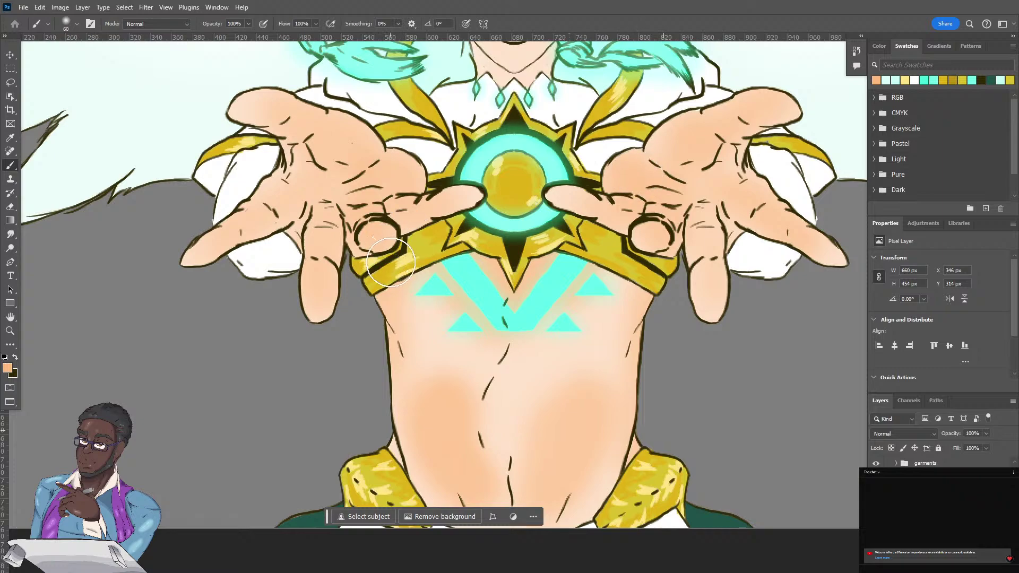
Brush soft peach shading over the face, from the forehead down the cheeks.
{"action": "scroll", "coordinate": [398, 259], "scroll_direction": "up", "scroll_amount": 5}
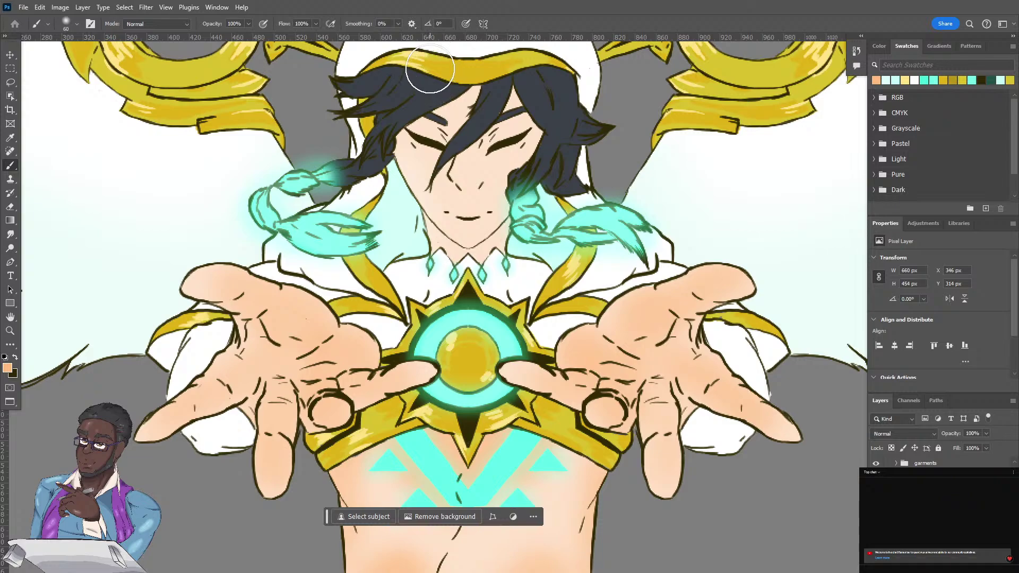
{"action": "mouse_move", "coordinate": [444, 84]}
{"action": "left_mouse_down"}
{"action": "mouse_move", "coordinate": [436, 130]}
{"action": "mouse_move", "coordinate": [410, 173]}
{"action": "mouse_move", "coordinate": [443, 232]}
{"action": "left_mouse_up"}
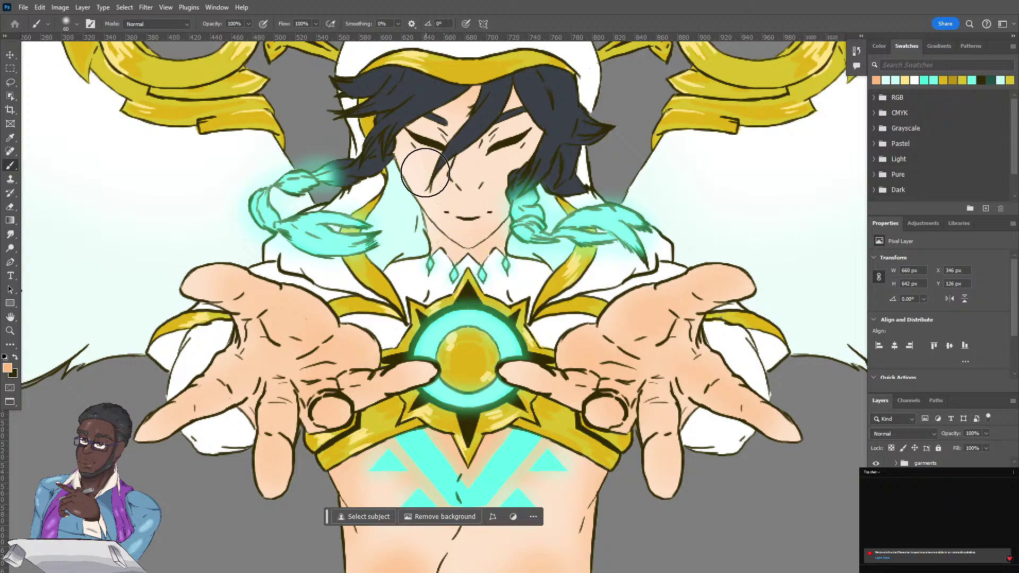
{"action": "mouse_move", "coordinate": [424, 173]}
{"action": "left_mouse_down"}
{"action": "mouse_move", "coordinate": [452, 209]}
{"action": "mouse_move", "coordinate": [415, 153]}
{"action": "mouse_move", "coordinate": [481, 161]}
{"action": "mouse_move", "coordinate": [498, 190]}
{"action": "mouse_move", "coordinate": [516, 155]}
{"action": "mouse_move", "coordinate": [488, 183]}
{"action": "mouse_move", "coordinate": [432, 145]}
{"action": "mouse_move", "coordinate": [472, 163]}
{"action": "mouse_move", "coordinate": [465, 130]}
{"action": "mouse_move", "coordinate": [470, 174]}
{"action": "mouse_move", "coordinate": [458, 142]}
{"action": "mouse_move", "coordinate": [471, 140]}
{"action": "mouse_move", "coordinate": [456, 167]}
{"action": "left_mouse_up"}
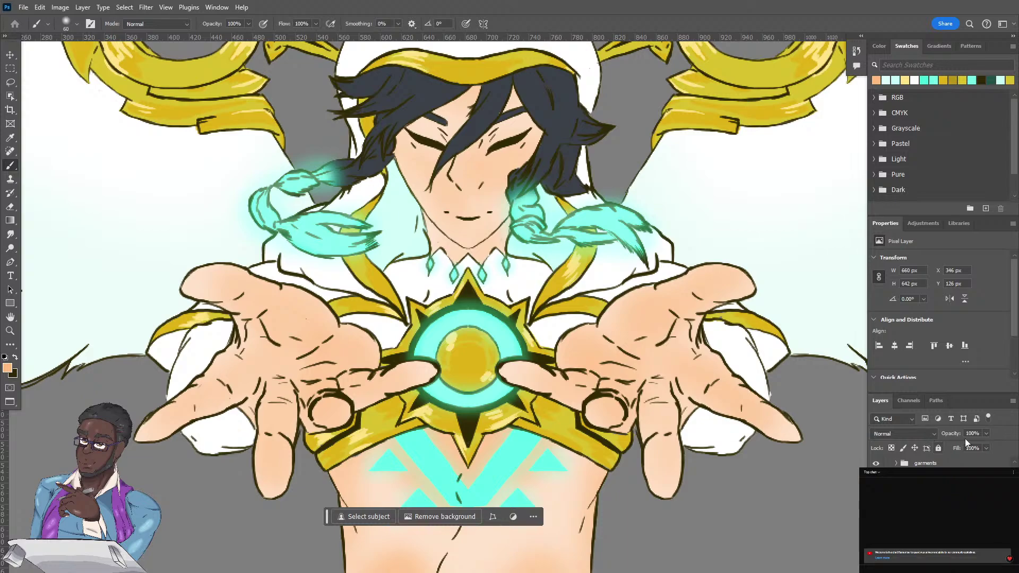
Try the skin shading layer at 34% opacity and in Color Burn mode at 100% opacity.
{"action": "left_click", "coordinate": [985, 433]}
{"action": "left_click_drag", "start_coordinate": [985, 445], "coordinate": [965, 448]}
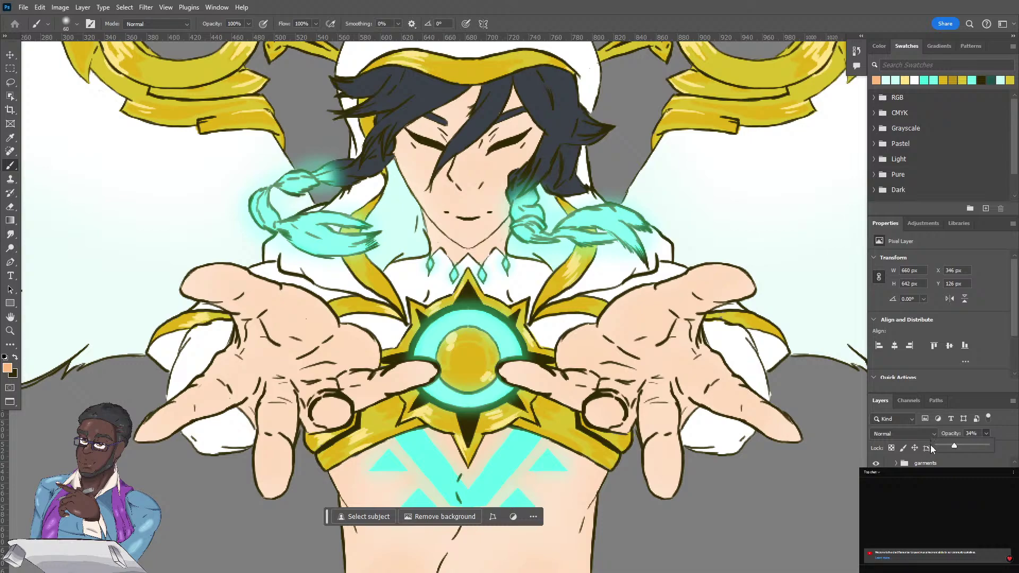
{"action": "left_click", "coordinate": [891, 435]}
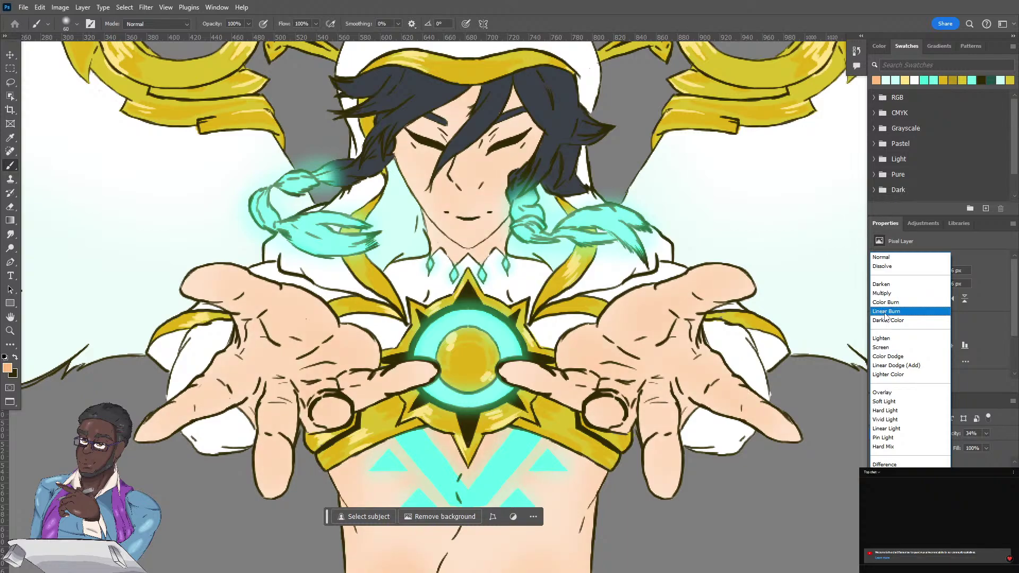
{"action": "left_click", "coordinate": [882, 303]}
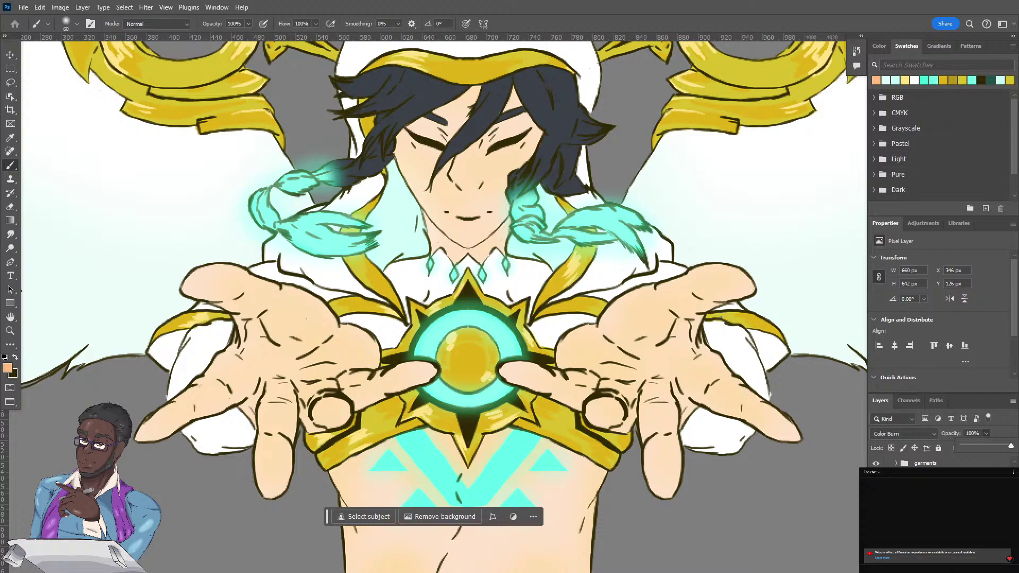
{"action": "key", "text": "Return"}
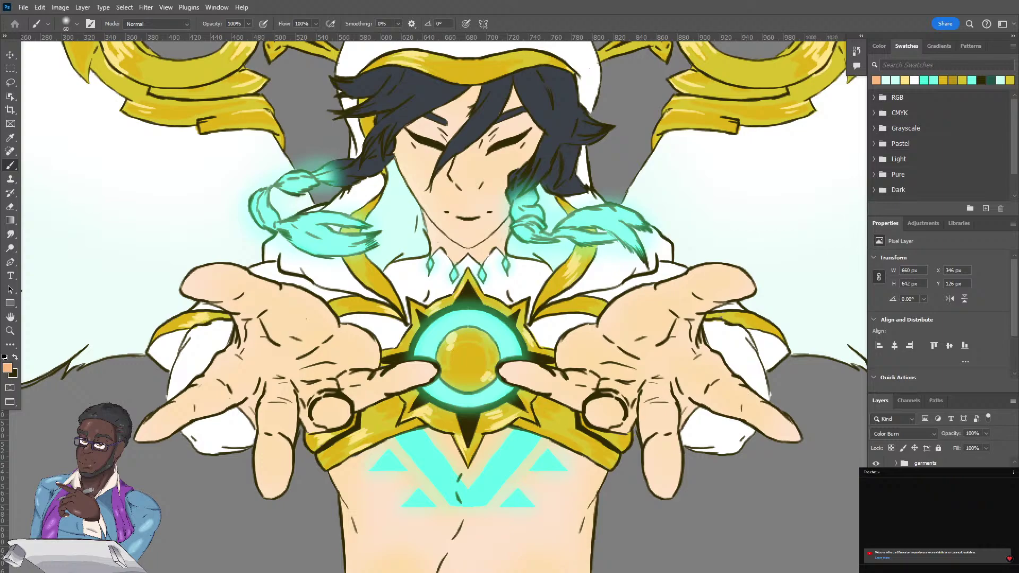
Reduce the skin shading layer's opacity to about 5% and set its blend mode back to Normal.
{"action": "left_click", "coordinate": [985, 434]}
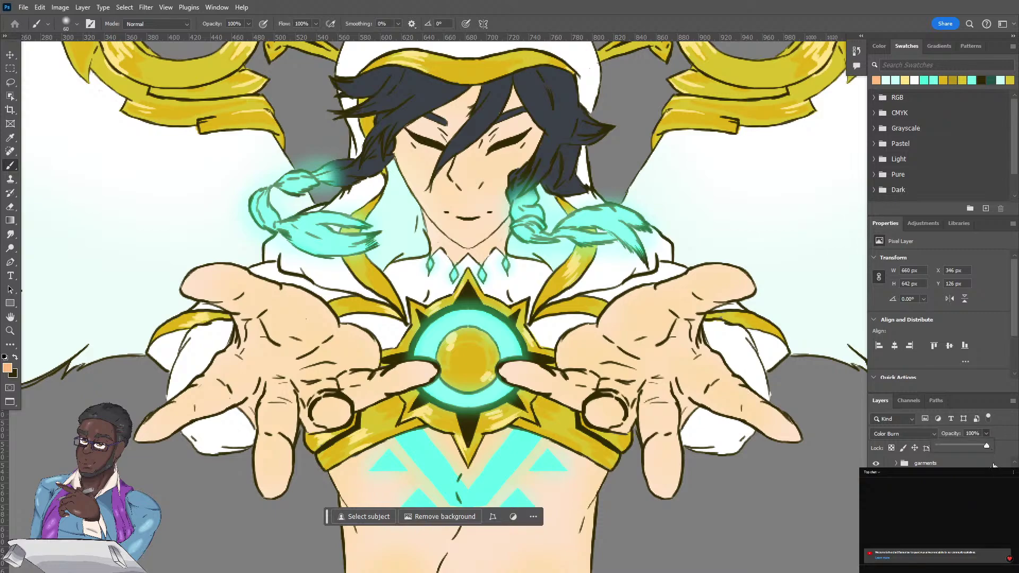
{"action": "key", "text": "ctrl+0"}
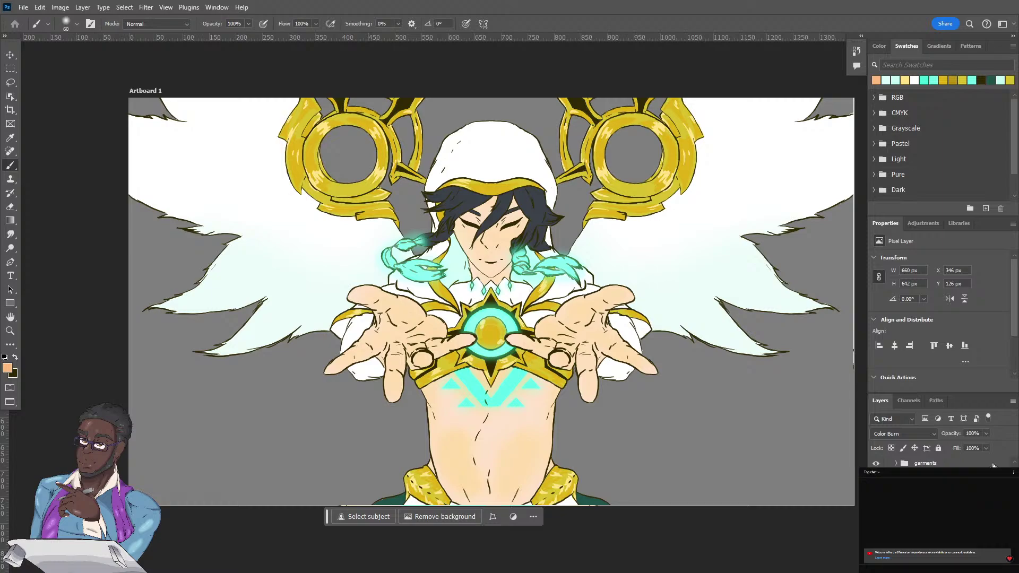
{"action": "left_click", "coordinate": [985, 432]}
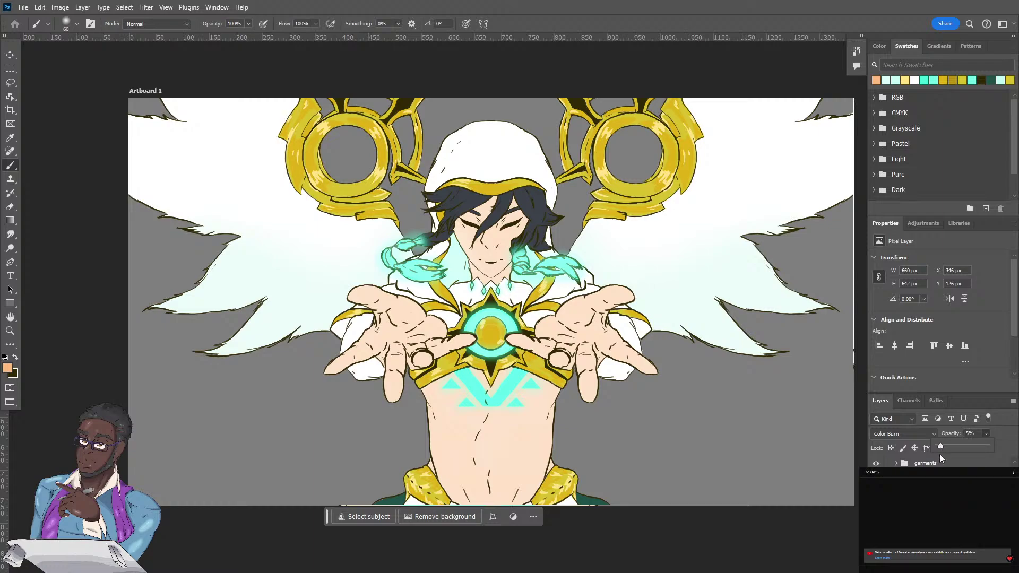
{"action": "left_click_drag", "start_coordinate": [937, 447], "coordinate": [944, 450]}
{"action": "left_click_drag", "start_coordinate": [941, 451], "coordinate": [940, 450]}
{"action": "left_click", "coordinate": [933, 504]}
{"action": "left_click", "coordinate": [893, 434]}
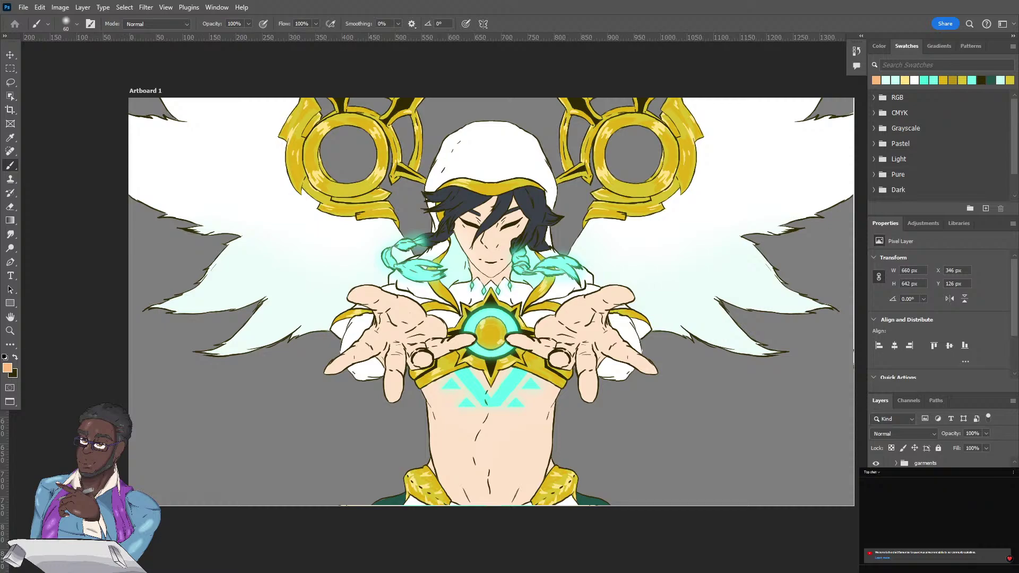
Go through the layers of the gold rings and wings and select the empty layer for the wings.
{"action": "left_click", "coordinate": [928, 509]}
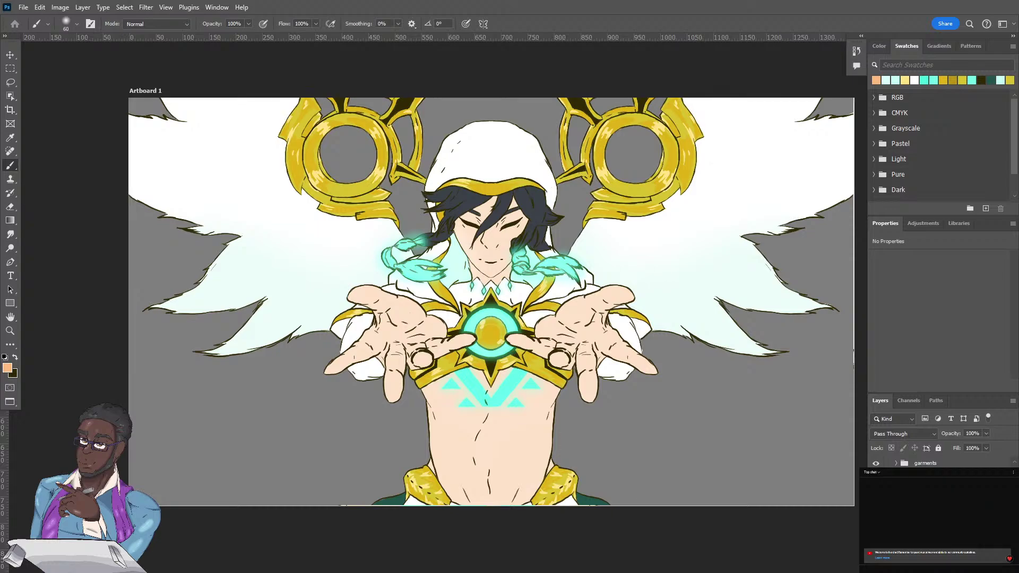
{"action": "left_click", "coordinate": [928, 509]}
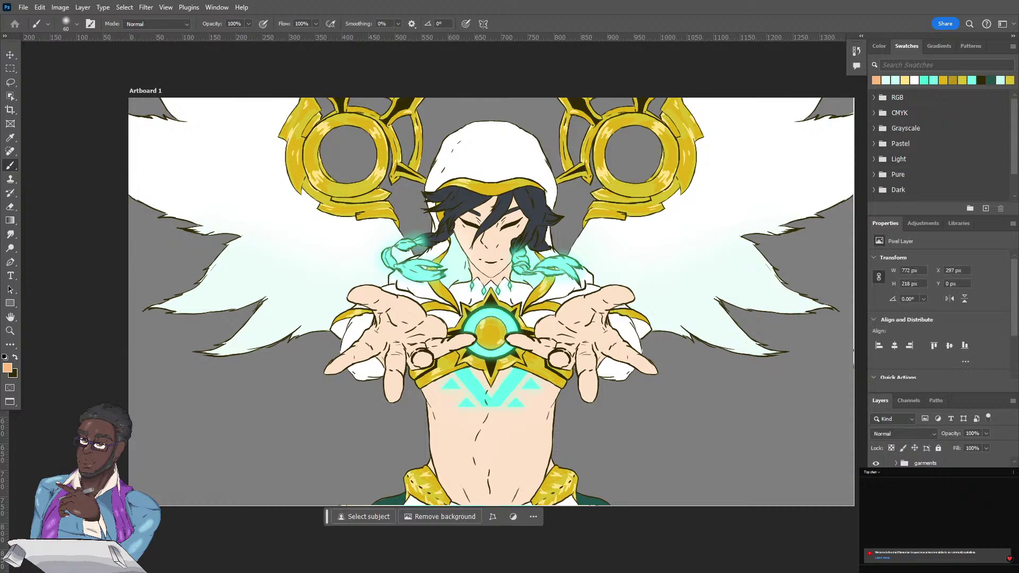
{"action": "left_click", "coordinate": [928, 520]}
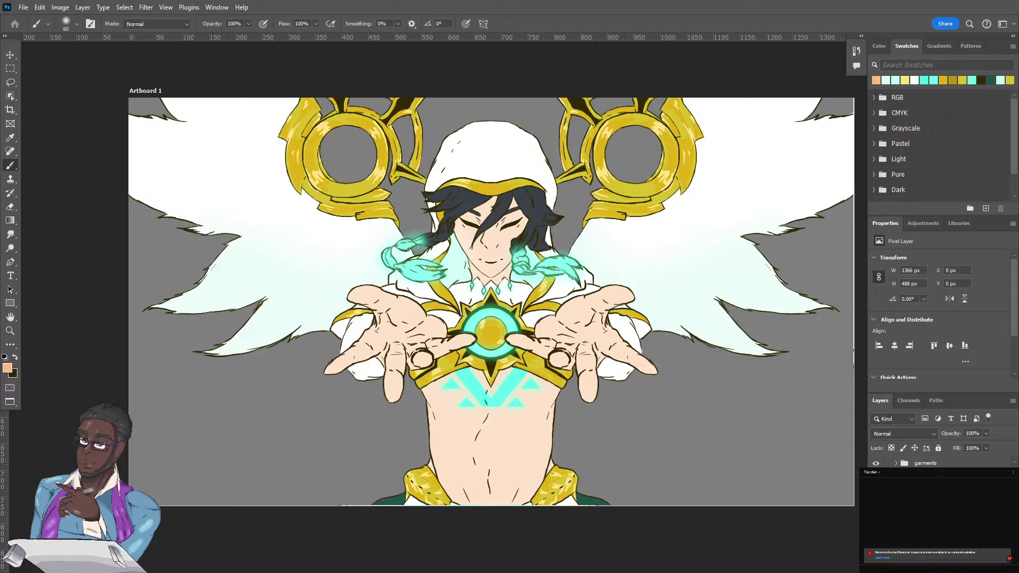
{"action": "left_click", "coordinate": [897, 509]}
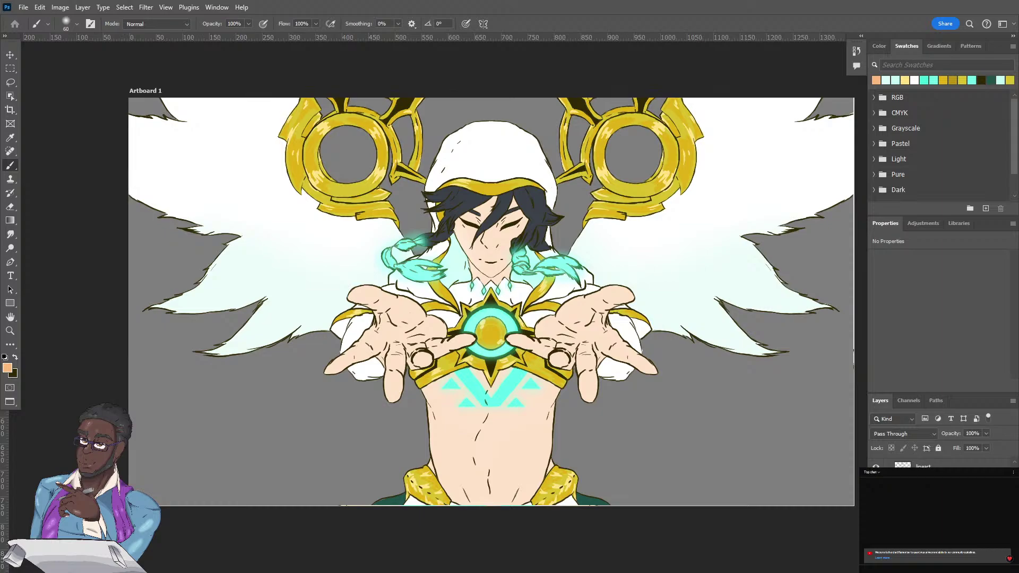
{"action": "scroll", "coordinate": [939, 463], "scroll_direction": "down", "scroll_amount": 2}
{"action": "left_click", "coordinate": [926, 508]}
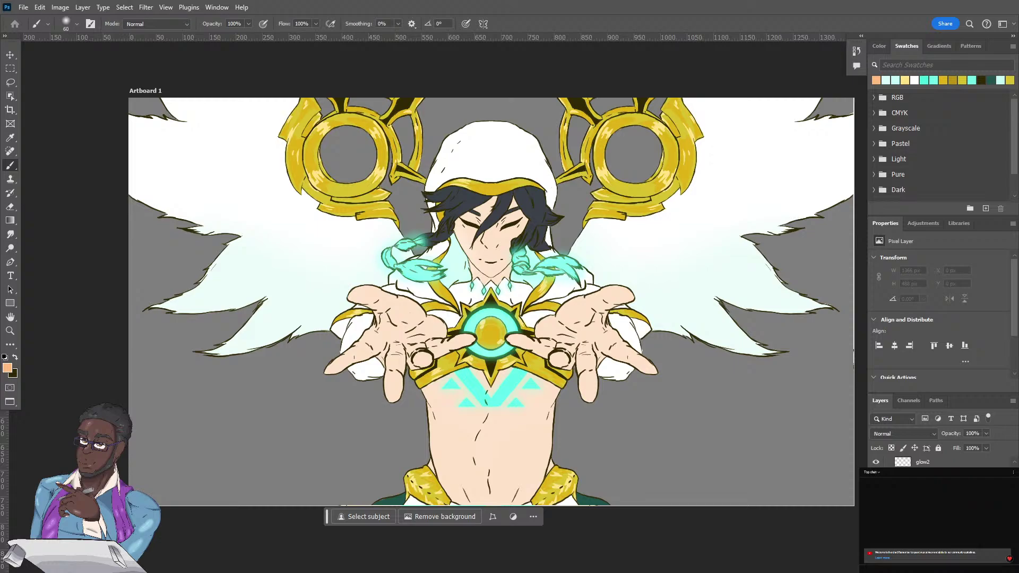
Set the foreground colour to a muted dark blue with hue 223, saturation 48 and brightness 44.
{"action": "left_click", "coordinate": [8, 366]}
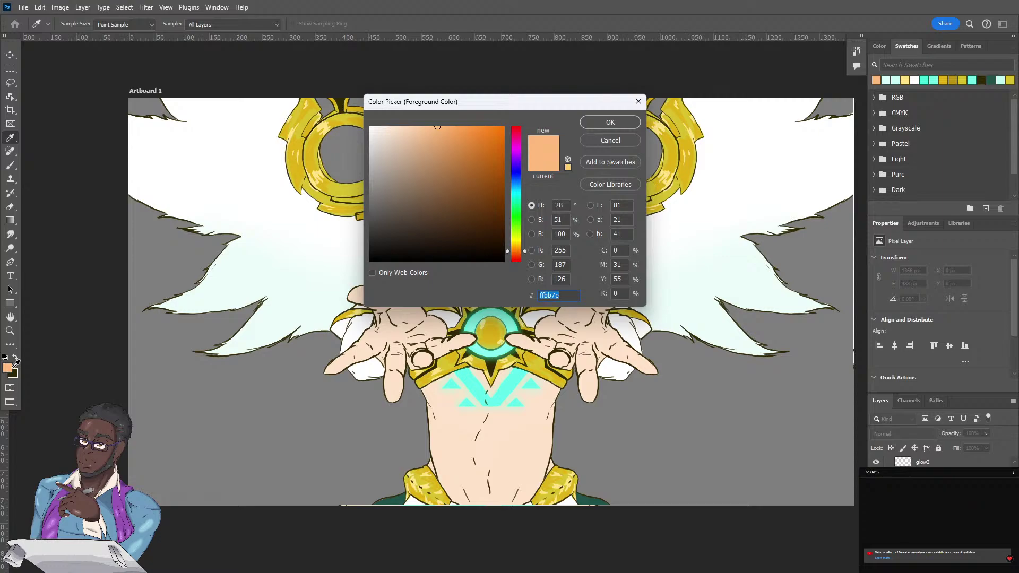
{"action": "left_click", "coordinate": [608, 141]}
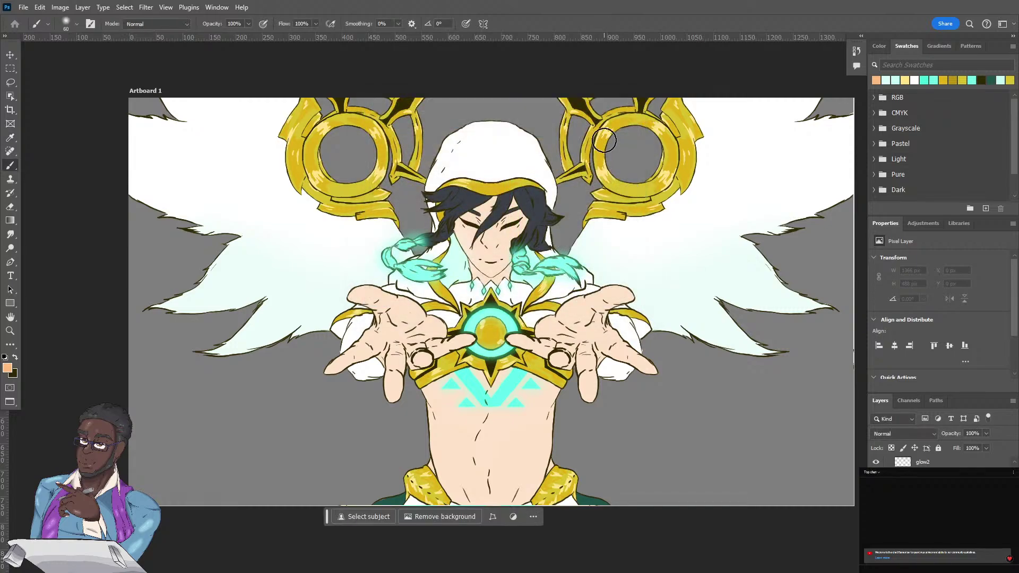
{"action": "left_click", "coordinate": [884, 46]}
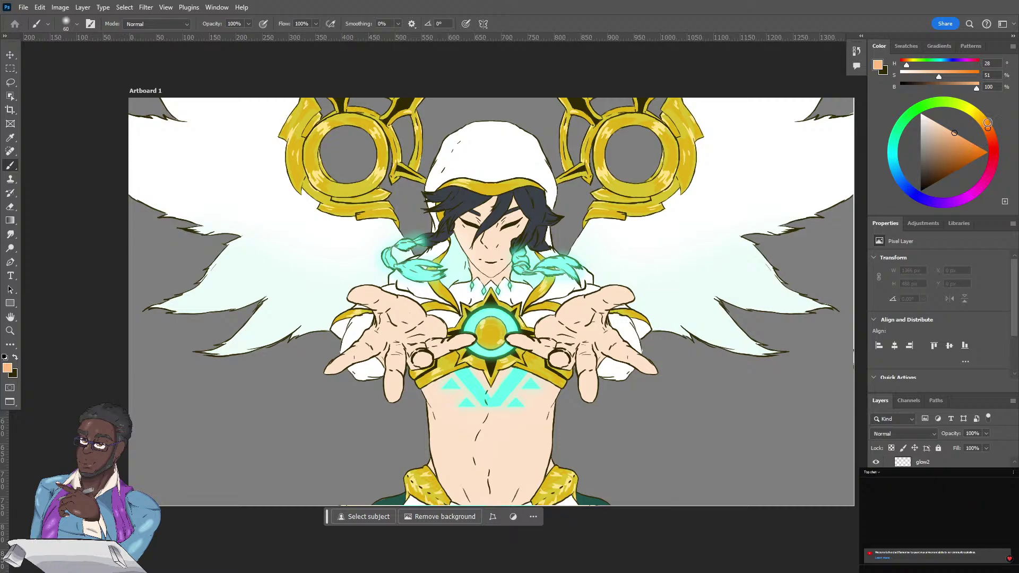
{"action": "mouse_move", "coordinate": [985, 127]}
{"action": "left_mouse_down"}
{"action": "mouse_move", "coordinate": [990, 179]}
{"action": "mouse_move", "coordinate": [952, 205]}
{"action": "mouse_move", "coordinate": [901, 197]}
{"action": "mouse_move", "coordinate": [884, 211]}
{"action": "left_mouse_up"}
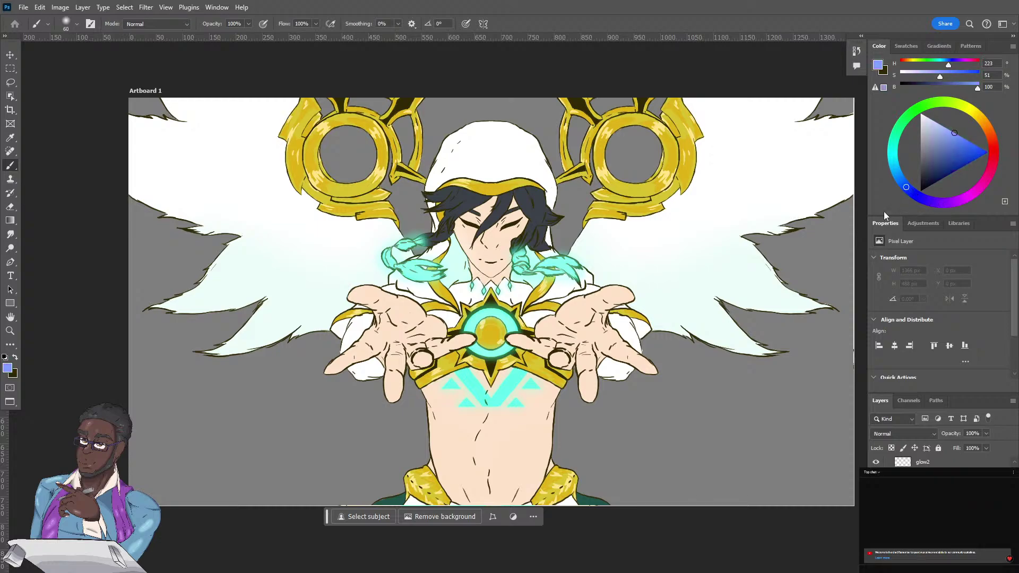
{"action": "mouse_move", "coordinate": [953, 134]}
{"action": "left_mouse_down"}
{"action": "mouse_move", "coordinate": [925, 162]}
{"action": "mouse_move", "coordinate": [935, 165]}
{"action": "left_mouse_up"}
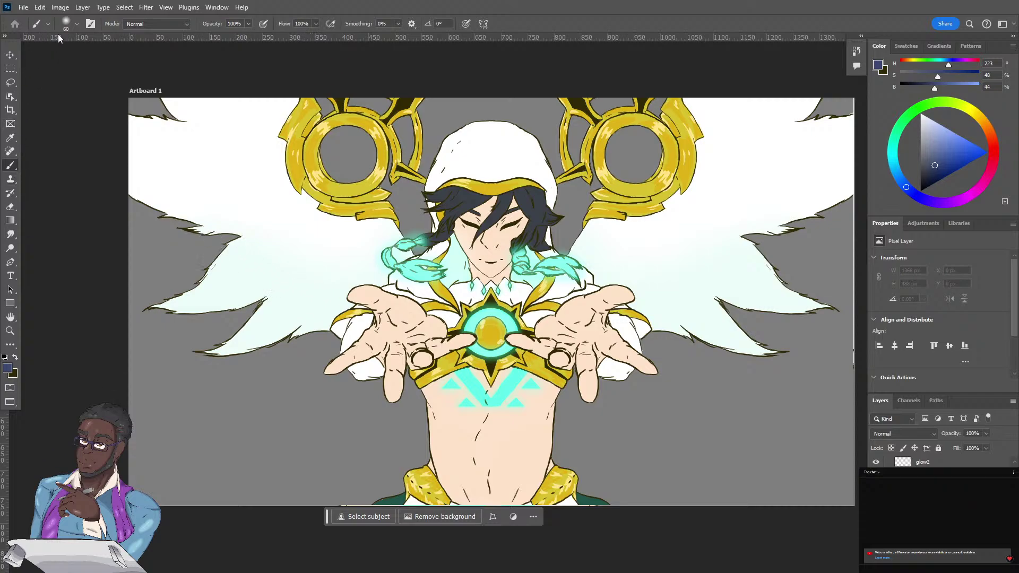
Choose the Hard Round Pressure Size brush at 60 px.
{"action": "left_click", "coordinate": [77, 24]}
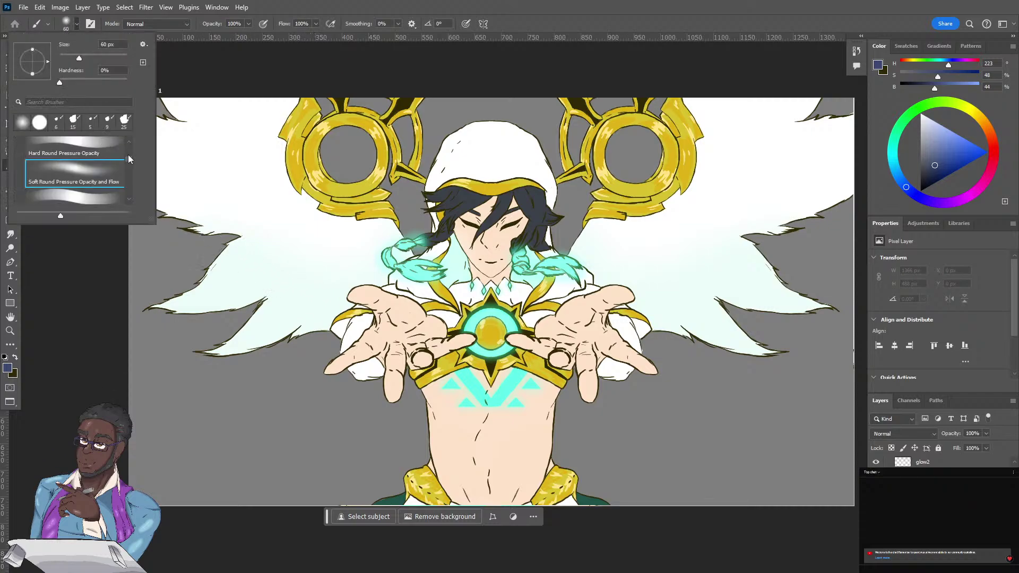
{"action": "mouse_move", "coordinate": [130, 157]}
{"action": "left_mouse_down"}
{"action": "mouse_move", "coordinate": [129, 144]}
{"action": "mouse_move", "coordinate": [129, 153]}
{"action": "left_mouse_up"}
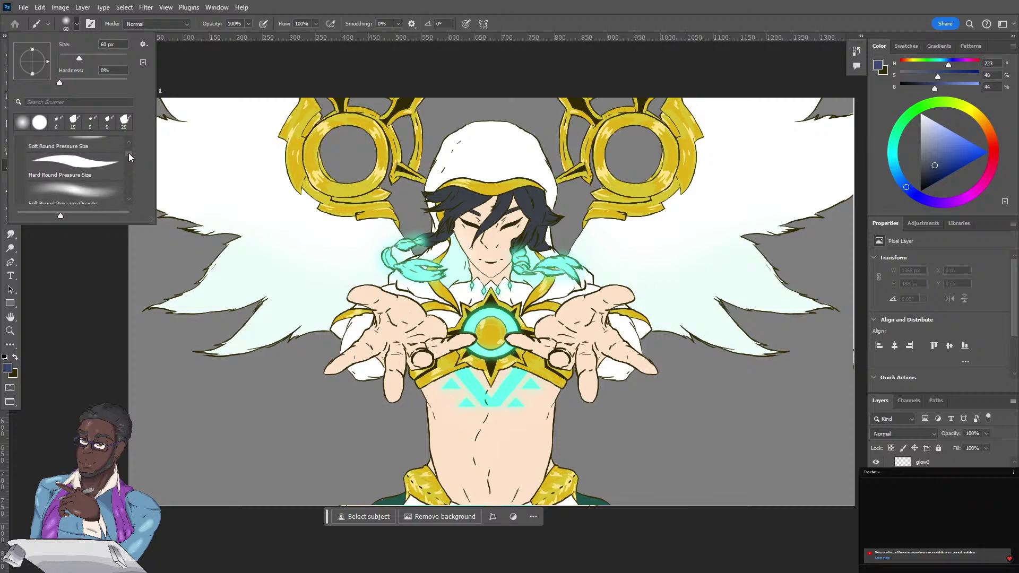
{"action": "left_click", "coordinate": [80, 167]}
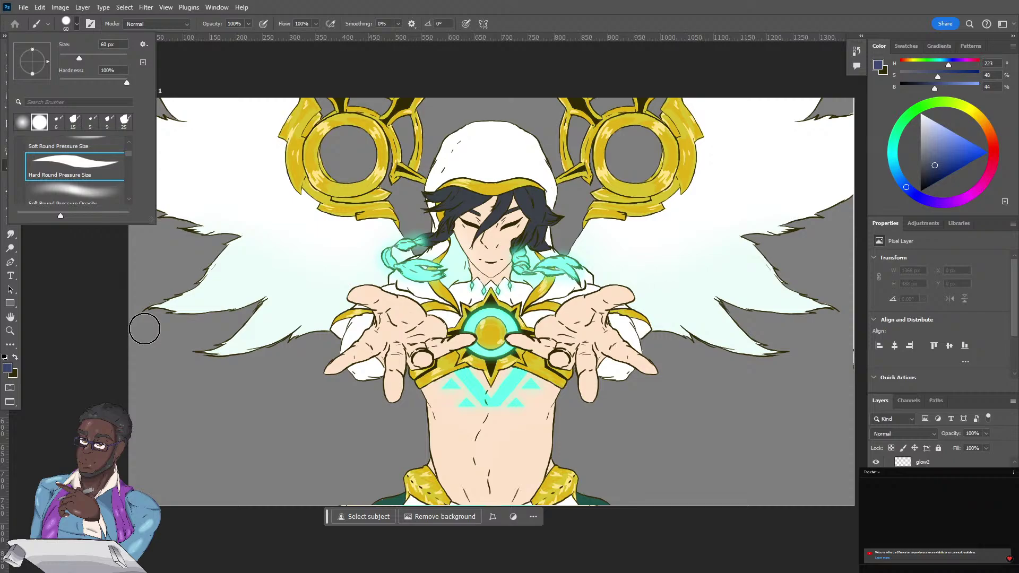
{"action": "left_click", "coordinate": [207, 81]}
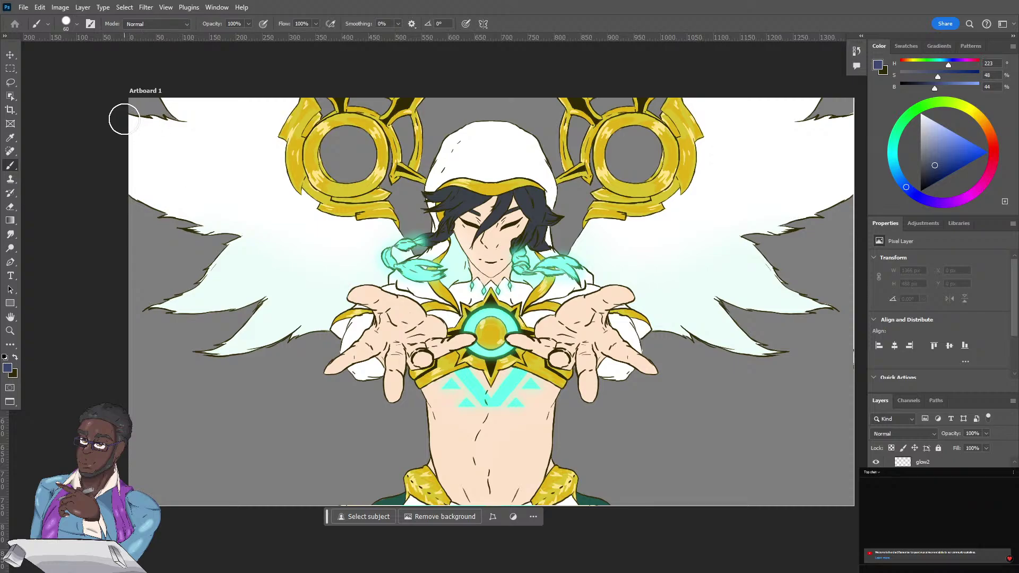
Turn on vertical paint symmetry with the axis running through the centre of the character.
{"action": "left_click", "coordinate": [483, 23]}
{"action": "left_click", "coordinate": [499, 62]}
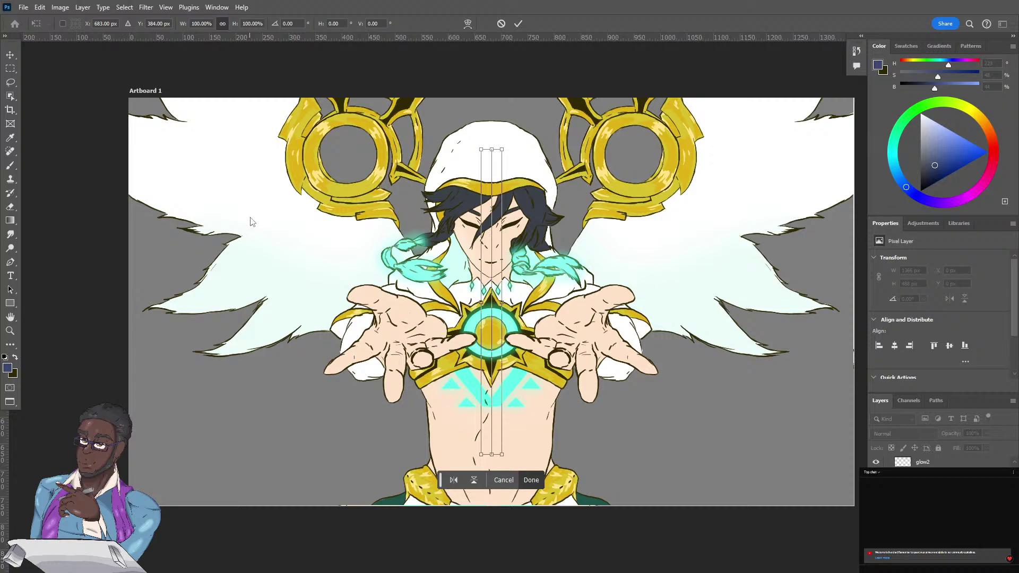
{"action": "left_click", "coordinate": [13, 166]}
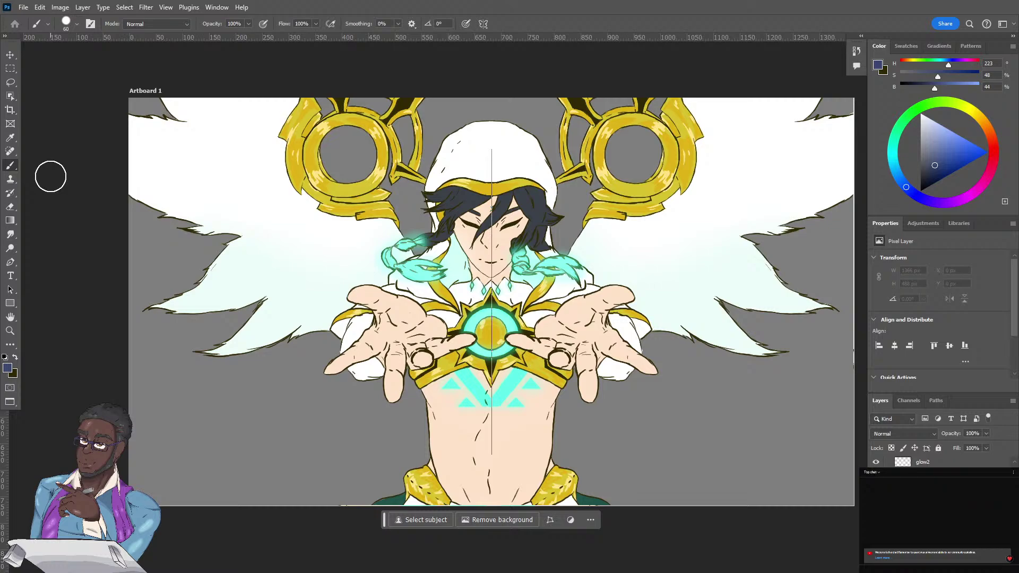
Paint narrow dark blue shading slivers inward from the two lowest feather gaps of the wing, using a much smaller brush.
{"action": "key", "text": "ctrl+plus"}
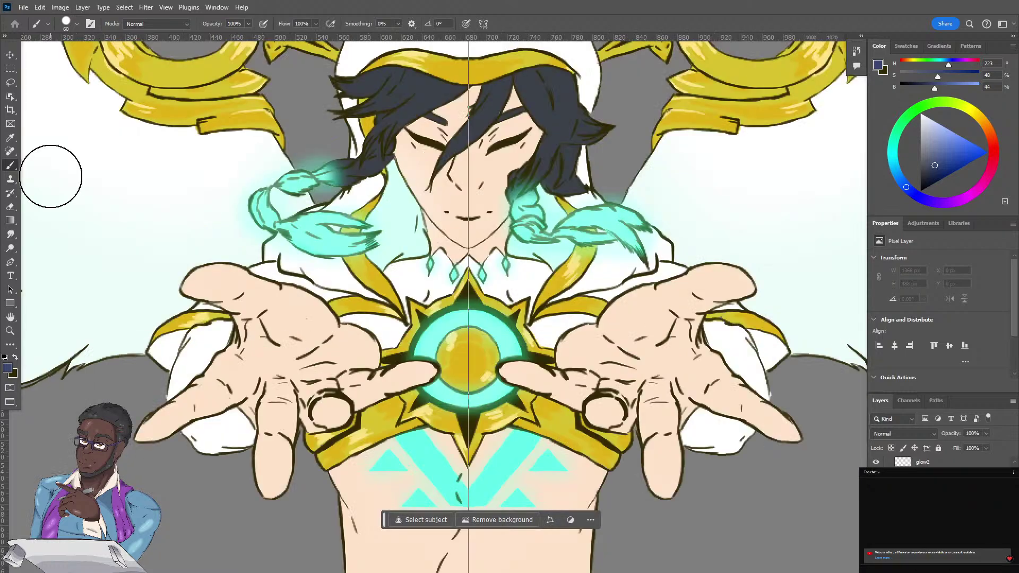
{"action": "left_click_drag", "start_coordinate": [212, 273], "coordinate": [494, 294]}
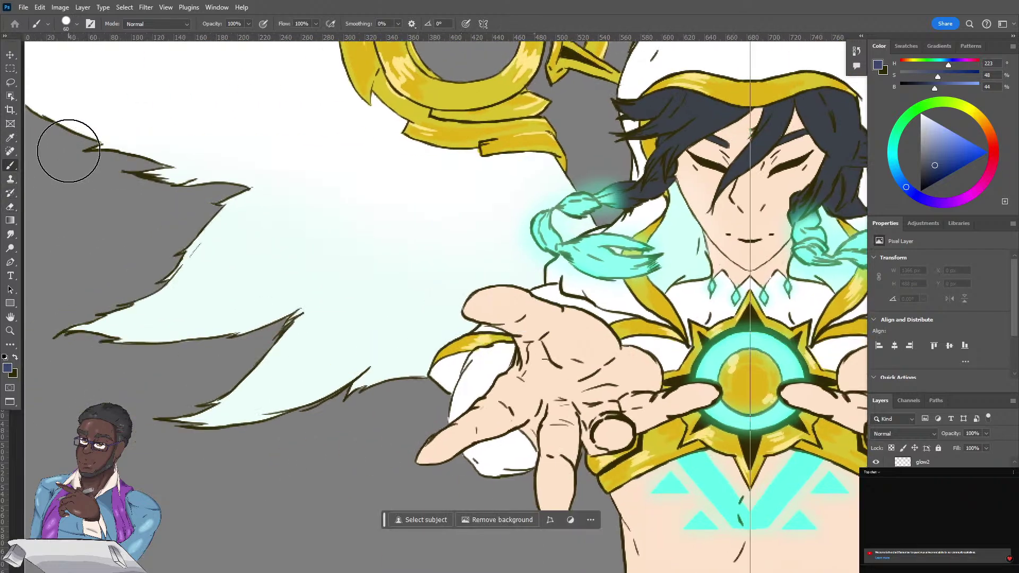
{"action": "key", "text": "bracketleft"}
{"action": "key", "text": "bracketleft"}
{"action": "key", "text": "bracketleft"}
{"action": "key", "text": "bracketleft"}
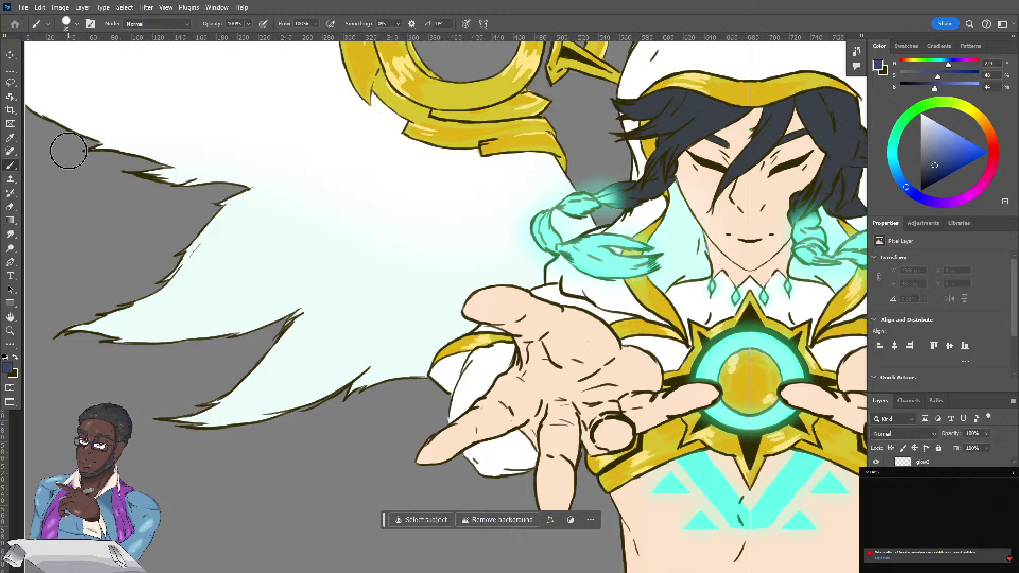
{"action": "key", "text": "bracketleft"}
{"action": "left_click_drag", "start_coordinate": [589, 336], "coordinate": [140, 317]}
{"action": "left_click_drag", "start_coordinate": [405, 305], "coordinate": [226, 287]}
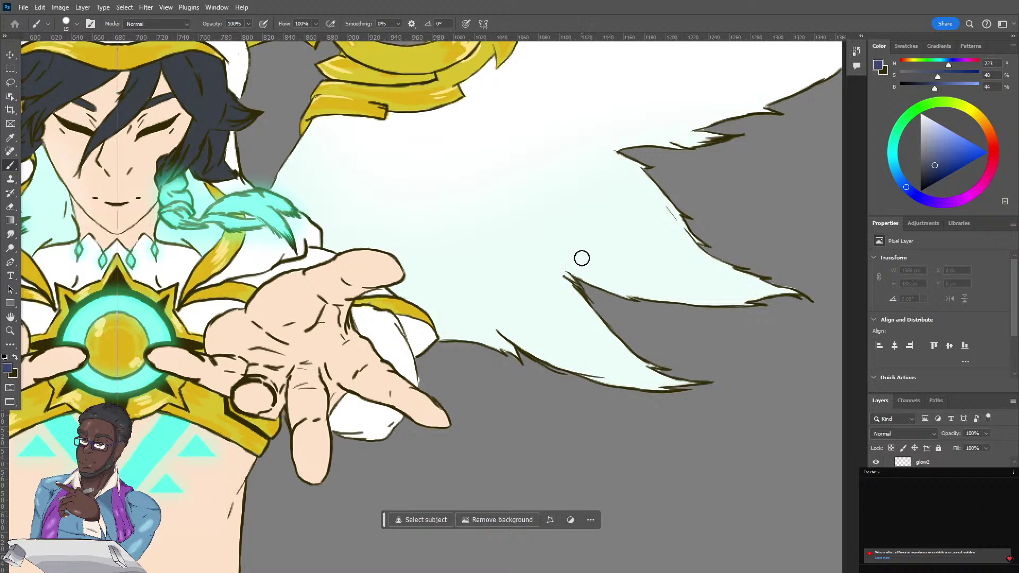
{"action": "key", "text": "bracketleft"}
{"action": "mouse_move", "coordinate": [573, 276]}
{"action": "left_mouse_down"}
{"action": "mouse_move", "coordinate": [472, 215]}
{"action": "mouse_move", "coordinate": [518, 243]}
{"action": "mouse_move", "coordinate": [500, 229]}
{"action": "mouse_move", "coordinate": [517, 256]}
{"action": "mouse_move", "coordinate": [584, 290]}
{"action": "mouse_move", "coordinate": [487, 219]}
{"action": "left_mouse_up"}
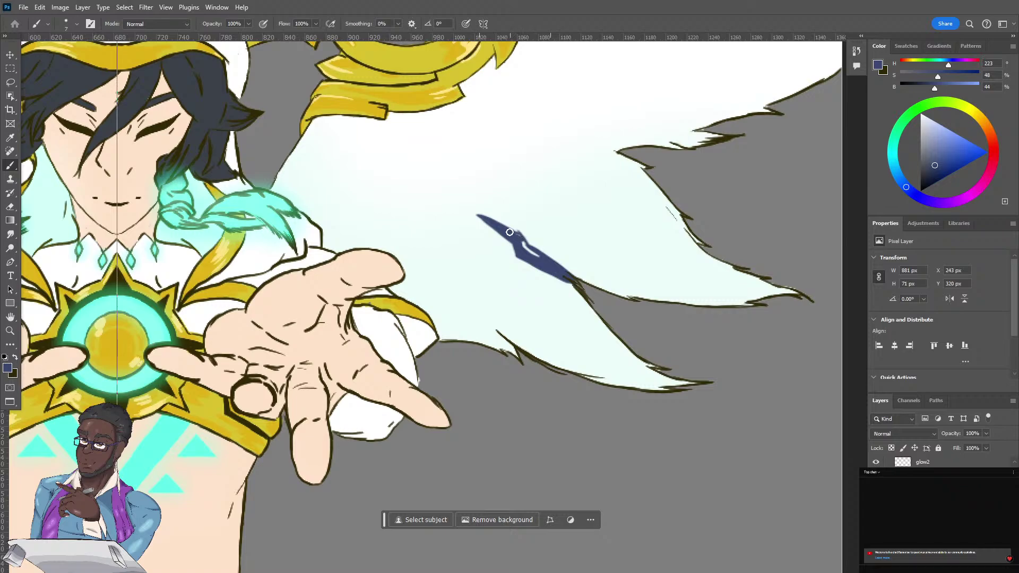
{"action": "mouse_move", "coordinate": [519, 236]}
{"action": "left_mouse_down"}
{"action": "mouse_move", "coordinate": [537, 257]}
{"action": "mouse_move", "coordinate": [524, 237]}
{"action": "left_mouse_up"}
{"action": "left_click", "coordinate": [489, 325]}
{"action": "mouse_move", "coordinate": [494, 331]}
{"action": "left_mouse_down"}
{"action": "mouse_move", "coordinate": [462, 303]}
{"action": "mouse_move", "coordinate": [517, 351]}
{"action": "left_mouse_up"}
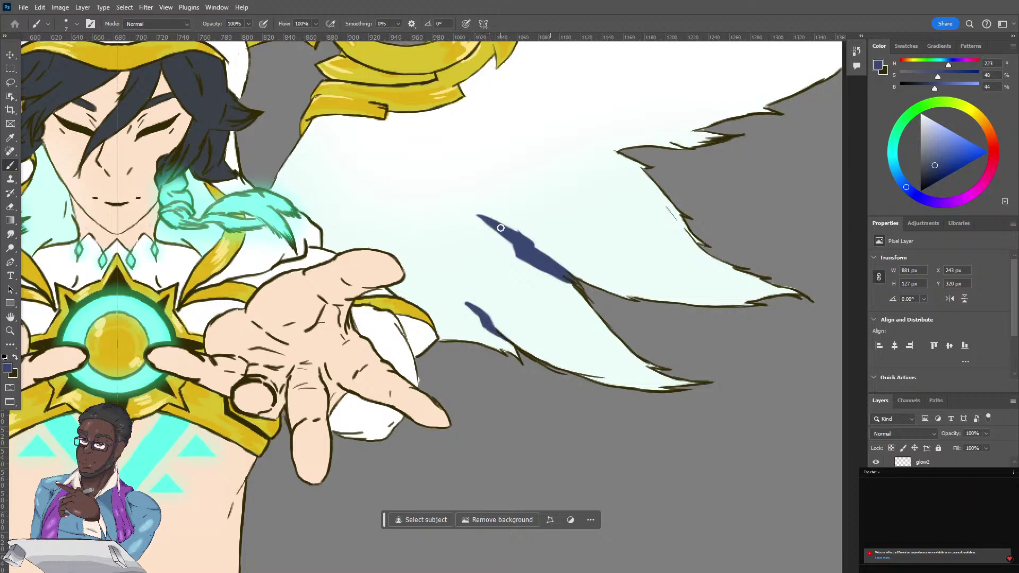
Trim the larger sliver's upper edge with the Hard Round Pressure Size eraser at 8 px, and touch the sliver up with the brush.
{"action": "key", "text": "e"}
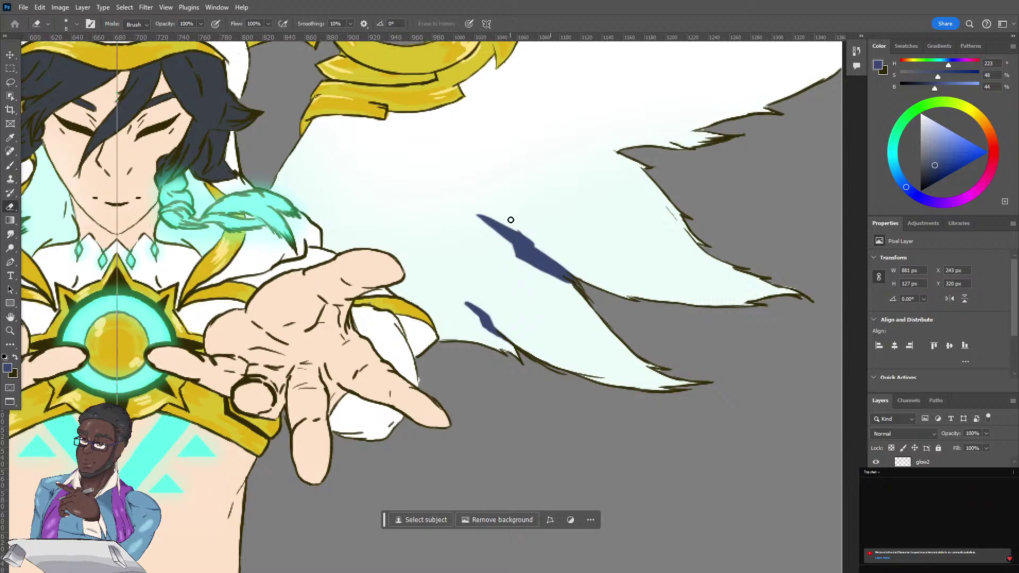
{"action": "left_click_drag", "start_coordinate": [514, 228], "coordinate": [524, 235]}
{"action": "left_click", "coordinate": [71, 23]}
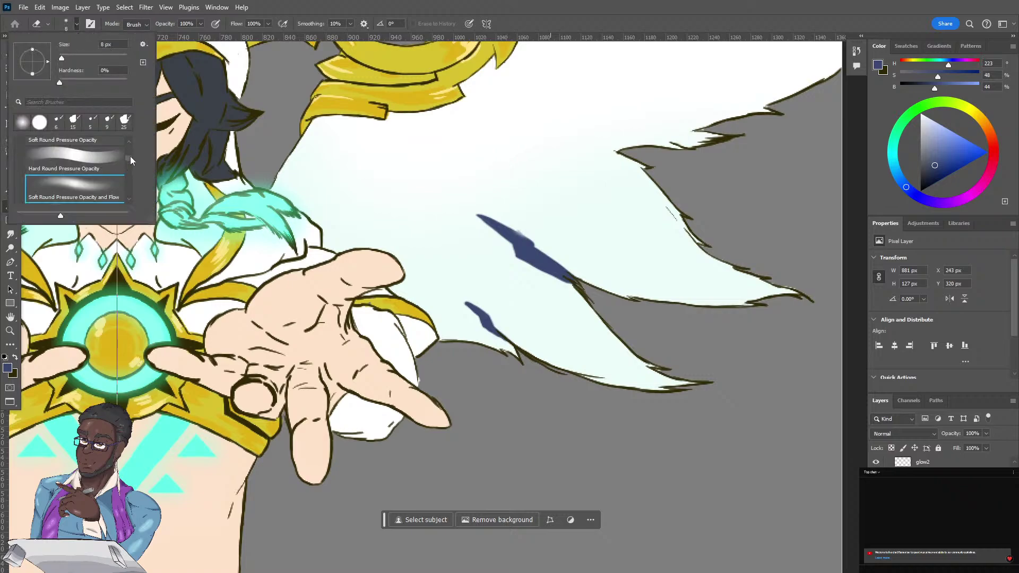
{"action": "scroll", "coordinate": [130, 156], "scroll_direction": "up", "scroll_amount": 2}
{"action": "left_click_drag", "start_coordinate": [129, 142], "coordinate": [128, 149]}
{"action": "scroll", "coordinate": [130, 149], "scroll_direction": "down", "scroll_amount": 1}
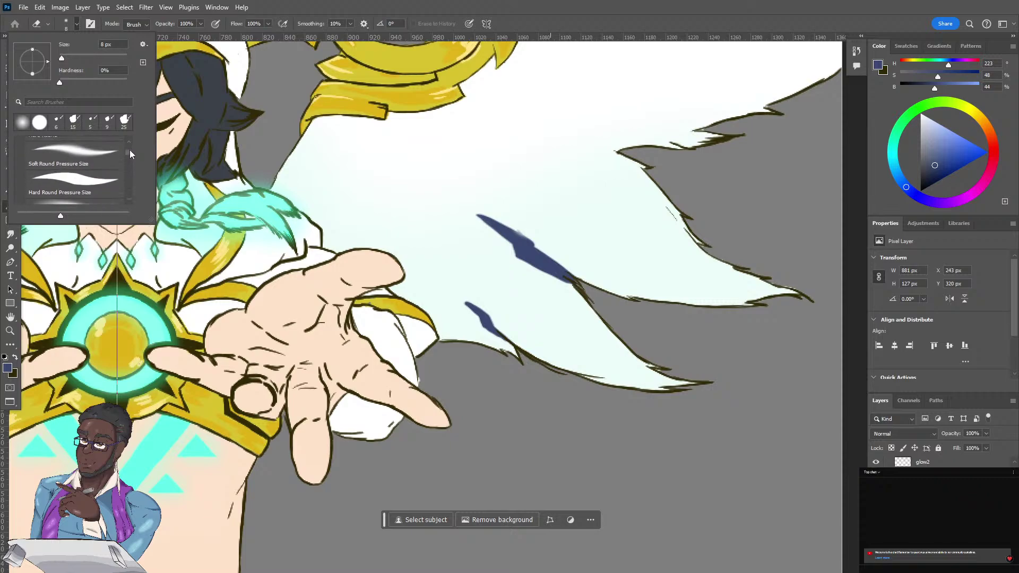
{"action": "left_click", "coordinate": [75, 183]}
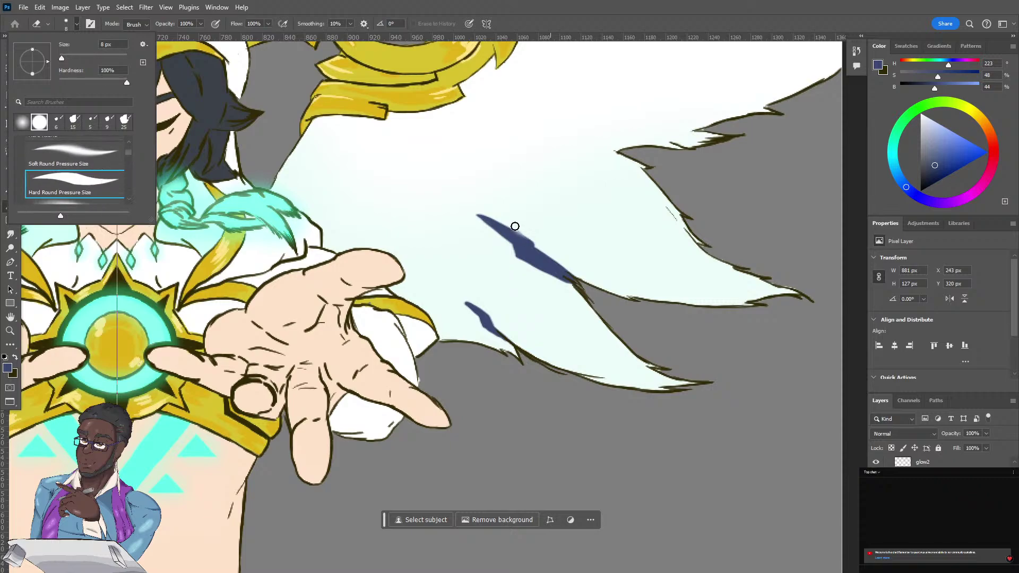
{"action": "left_click", "coordinate": [507, 223]}
{"action": "mouse_move", "coordinate": [504, 222]}
{"action": "left_mouse_down"}
{"action": "mouse_move", "coordinate": [533, 234]}
{"action": "mouse_move", "coordinate": [577, 283]}
{"action": "mouse_move", "coordinate": [538, 249]}
{"action": "left_mouse_up"}
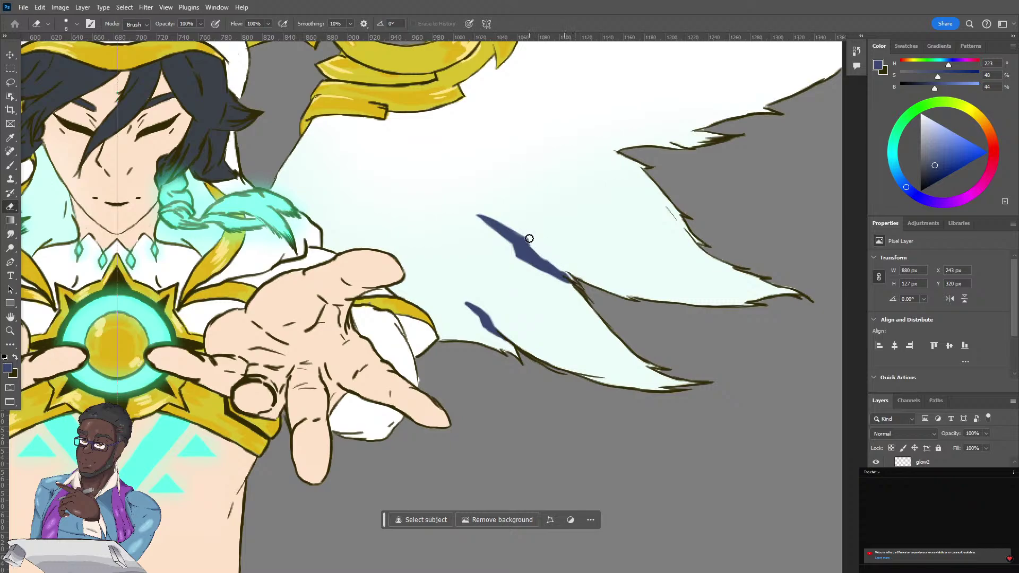
{"action": "key", "text": "b"}
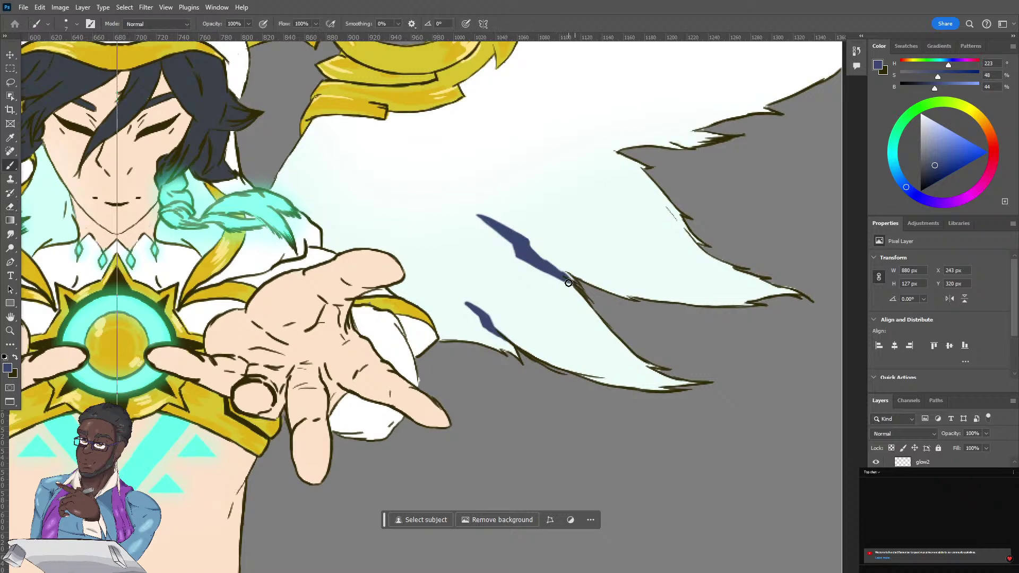
{"action": "left_click_drag", "start_coordinate": [554, 269], "coordinate": [521, 241]}
Paint a long jagged blue shading stripe from the artboard's side edge inward across the wing, tapering to a point, and fill it in.
{"action": "scroll", "coordinate": [400, 346], "scroll_direction": "up", "scroll_amount": 5}
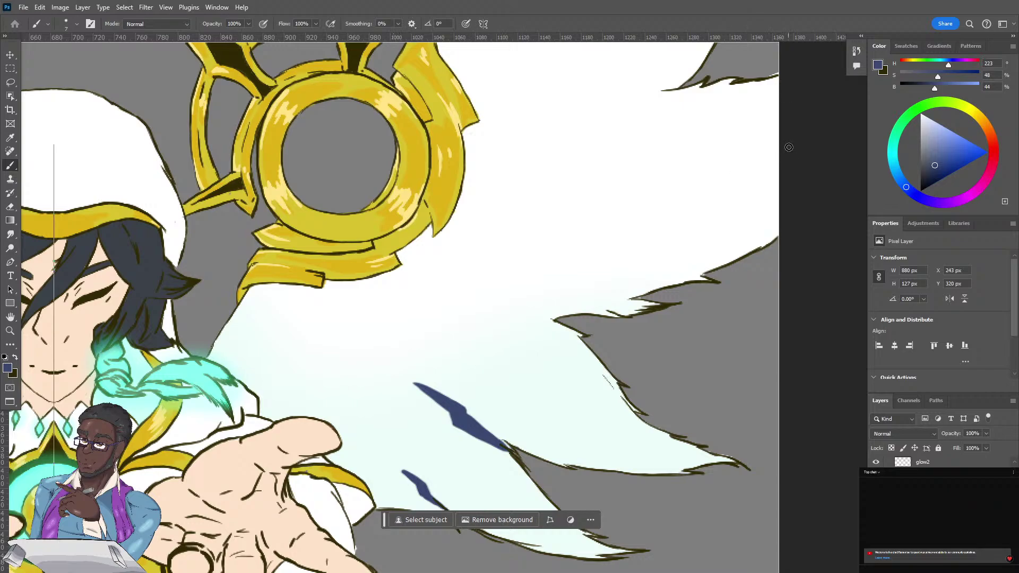
{"action": "mouse_move", "coordinate": [807, 142]}
{"action": "left_mouse_down"}
{"action": "mouse_move", "coordinate": [687, 185]}
{"action": "mouse_move", "coordinate": [648, 188]}
{"action": "left_mouse_up"}
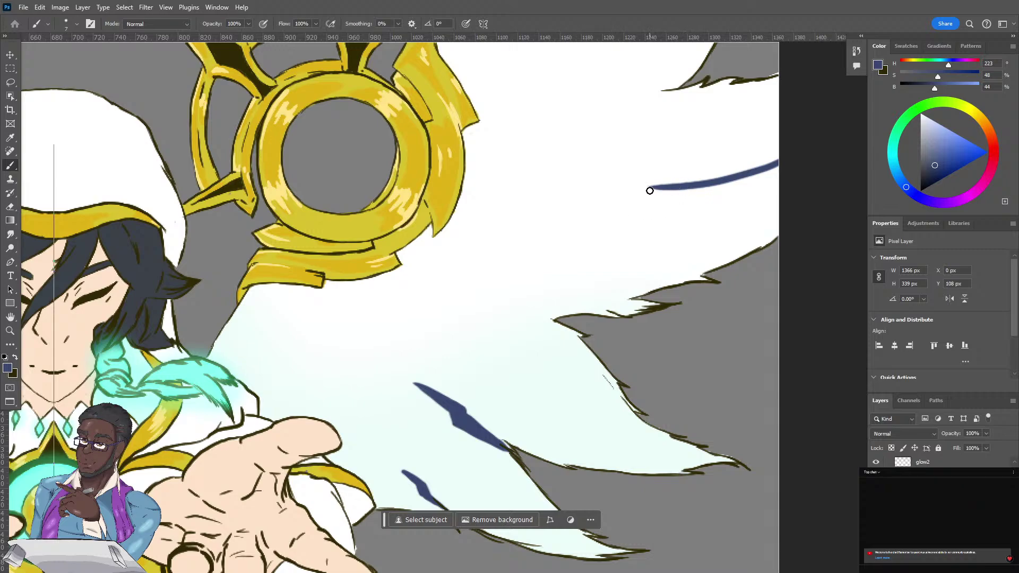
{"action": "mouse_move", "coordinate": [650, 188]}
{"action": "left_mouse_down"}
{"action": "mouse_move", "coordinate": [630, 210]}
{"action": "mouse_move", "coordinate": [537, 228]}
{"action": "left_mouse_up"}
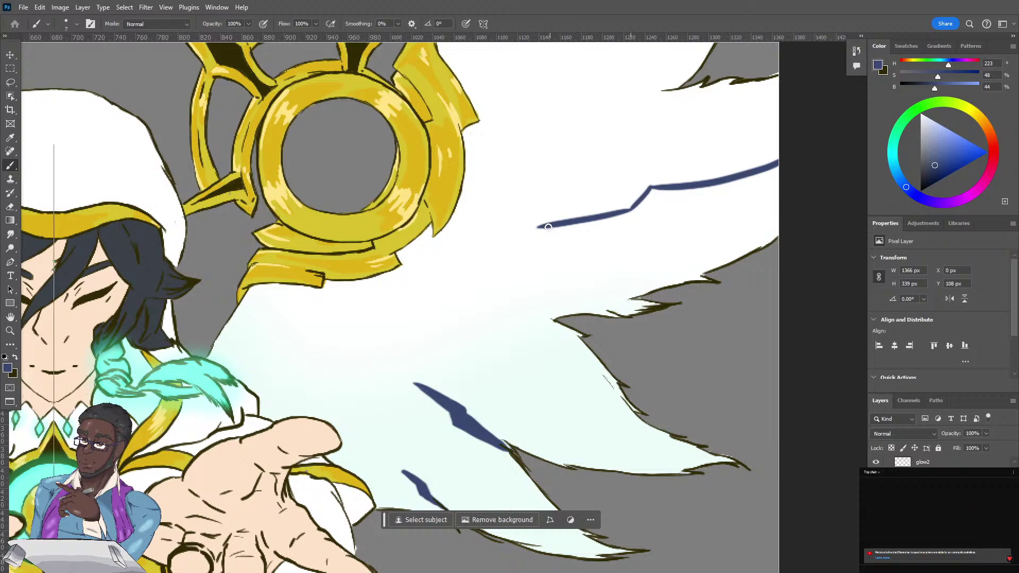
{"action": "mouse_move", "coordinate": [533, 229]}
{"action": "left_mouse_down"}
{"action": "mouse_move", "coordinate": [613, 226]}
{"action": "mouse_move", "coordinate": [649, 211]}
{"action": "mouse_move", "coordinate": [640, 221]}
{"action": "mouse_move", "coordinate": [678, 200]}
{"action": "mouse_move", "coordinate": [660, 220]}
{"action": "mouse_move", "coordinate": [676, 195]}
{"action": "mouse_move", "coordinate": [790, 175]}
{"action": "mouse_move", "coordinate": [655, 195]}
{"action": "mouse_move", "coordinate": [704, 194]}
{"action": "mouse_move", "coordinate": [781, 171]}
{"action": "mouse_move", "coordinate": [740, 181]}
{"action": "left_mouse_up"}
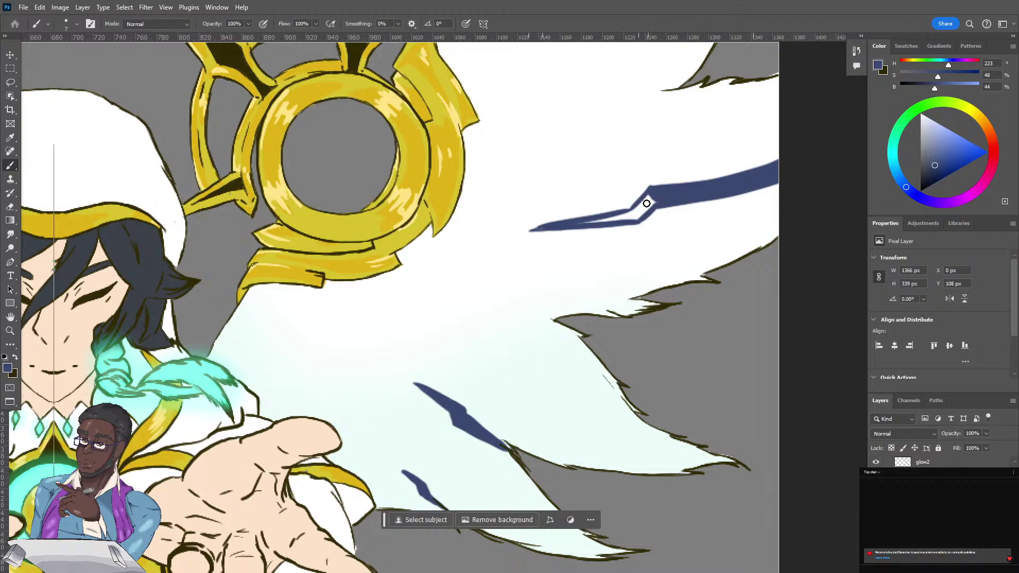
{"action": "mouse_move", "coordinate": [646, 203]}
{"action": "left_mouse_down"}
{"action": "mouse_move", "coordinate": [624, 217]}
{"action": "mouse_move", "coordinate": [594, 217]}
{"action": "mouse_move", "coordinate": [613, 209]}
{"action": "mouse_move", "coordinate": [621, 214]}
{"action": "mouse_move", "coordinate": [572, 224]}
{"action": "mouse_move", "coordinate": [632, 220]}
{"action": "mouse_move", "coordinate": [619, 219]}
{"action": "mouse_move", "coordinate": [660, 199]}
{"action": "mouse_move", "coordinate": [644, 214]}
{"action": "left_mouse_up"}
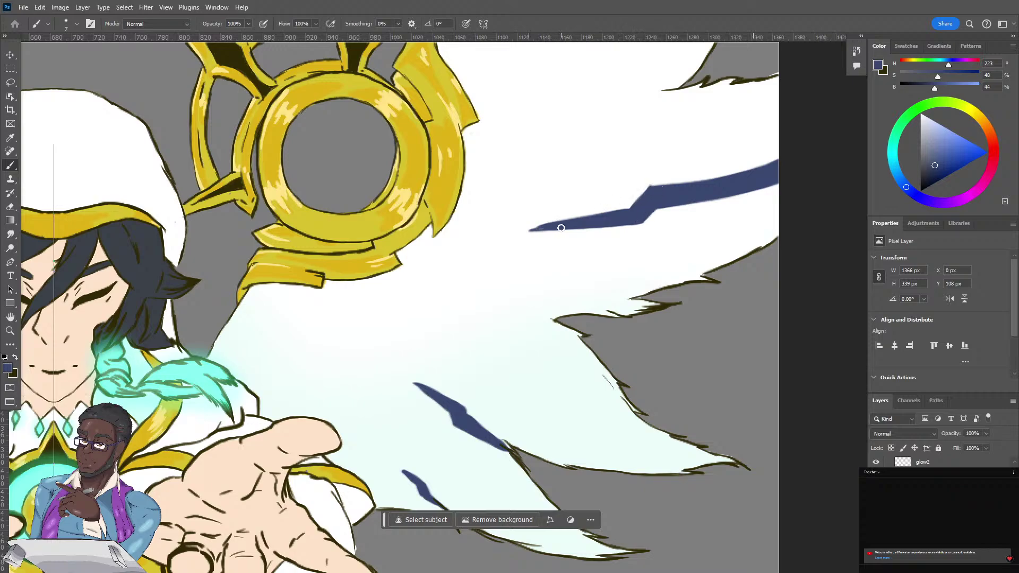
{"action": "left_click_drag", "start_coordinate": [540, 227], "coordinate": [525, 230]}
Paint a second jagged blue shading stripe from the artboard's upper edge down into the wing, tapering towards the gold ring.
{"action": "left_click_drag", "start_coordinate": [558, 122], "coordinate": [546, 232]}
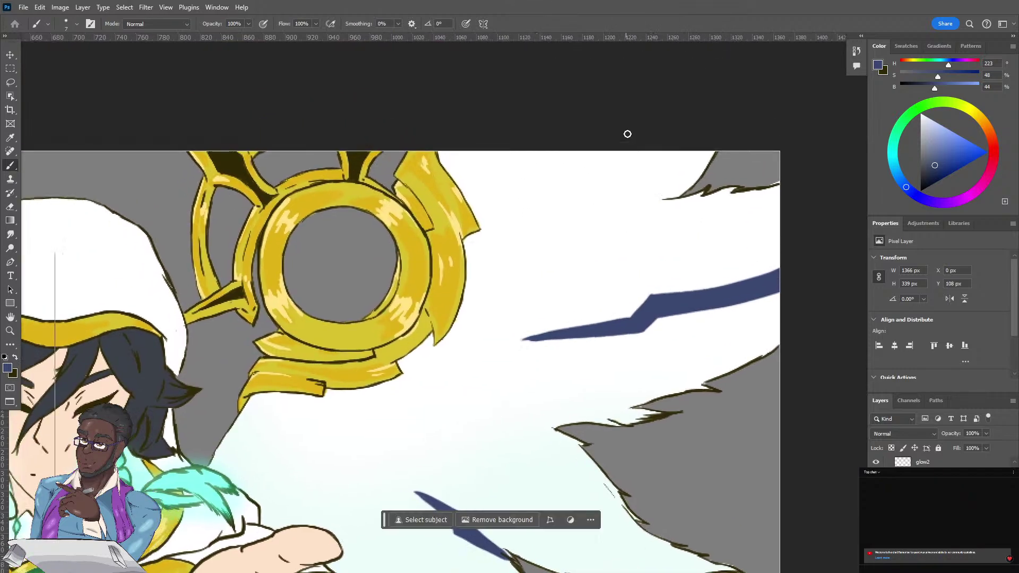
{"action": "left_click_drag", "start_coordinate": [646, 143], "coordinate": [564, 200]}
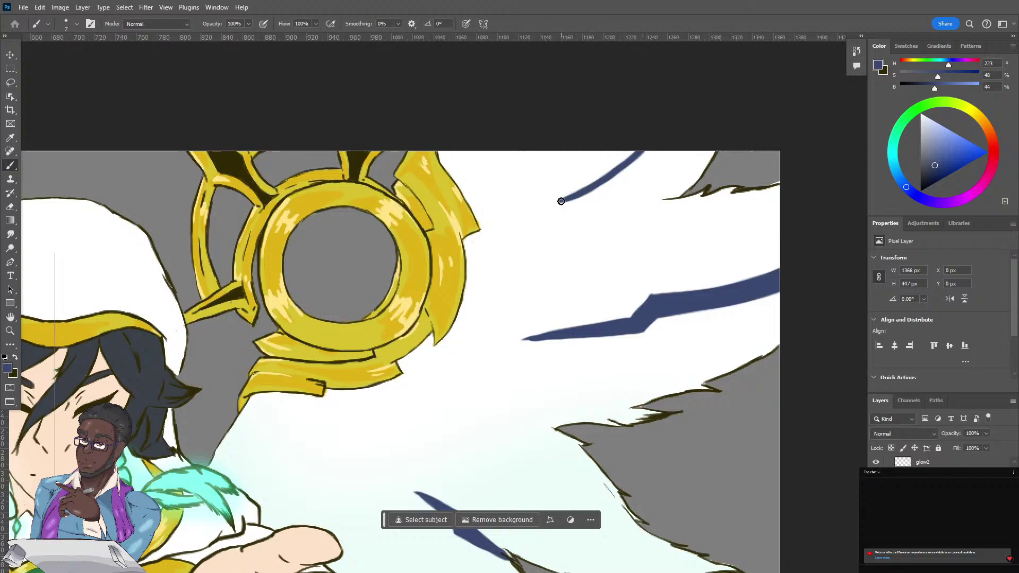
{"action": "mouse_move", "coordinate": [561, 203]}
{"action": "left_mouse_down"}
{"action": "mouse_move", "coordinate": [517, 243]}
{"action": "mouse_move", "coordinate": [567, 226]}
{"action": "mouse_move", "coordinate": [540, 231]}
{"action": "mouse_move", "coordinate": [562, 227]}
{"action": "mouse_move", "coordinate": [566, 215]}
{"action": "mouse_move", "coordinate": [546, 228]}
{"action": "mouse_move", "coordinate": [573, 196]}
{"action": "mouse_move", "coordinate": [586, 202]}
{"action": "mouse_move", "coordinate": [563, 208]}
{"action": "mouse_move", "coordinate": [676, 152]}
{"action": "mouse_move", "coordinate": [626, 166]}
{"action": "mouse_move", "coordinate": [565, 206]}
{"action": "mouse_move", "coordinate": [627, 181]}
{"action": "left_mouse_up"}
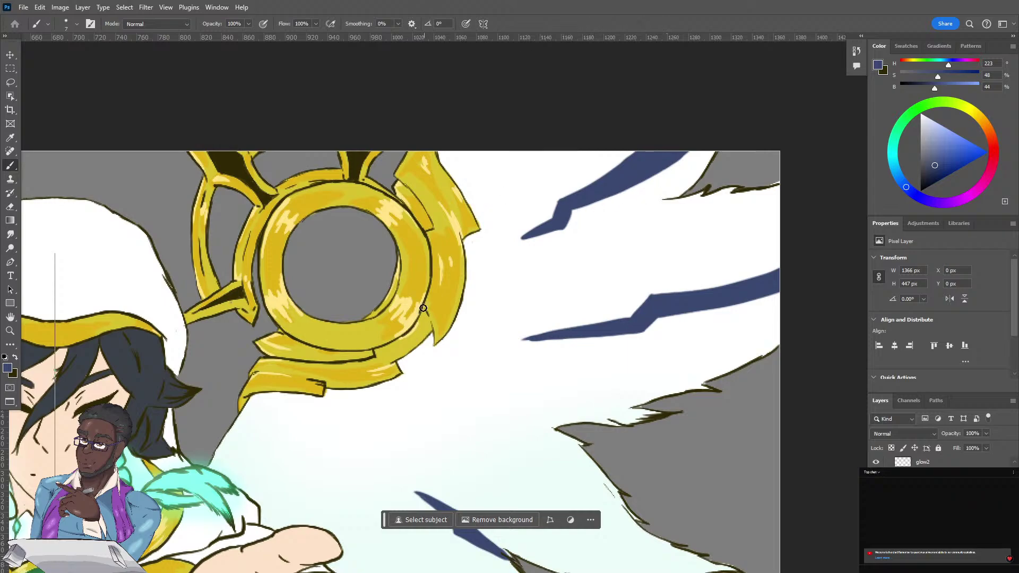
Paint a thin jagged blue shading sliver inward from the feather gap between the long stripe and the lower slivers.
{"action": "left_click_drag", "start_coordinate": [423, 308], "coordinate": [412, 197]}
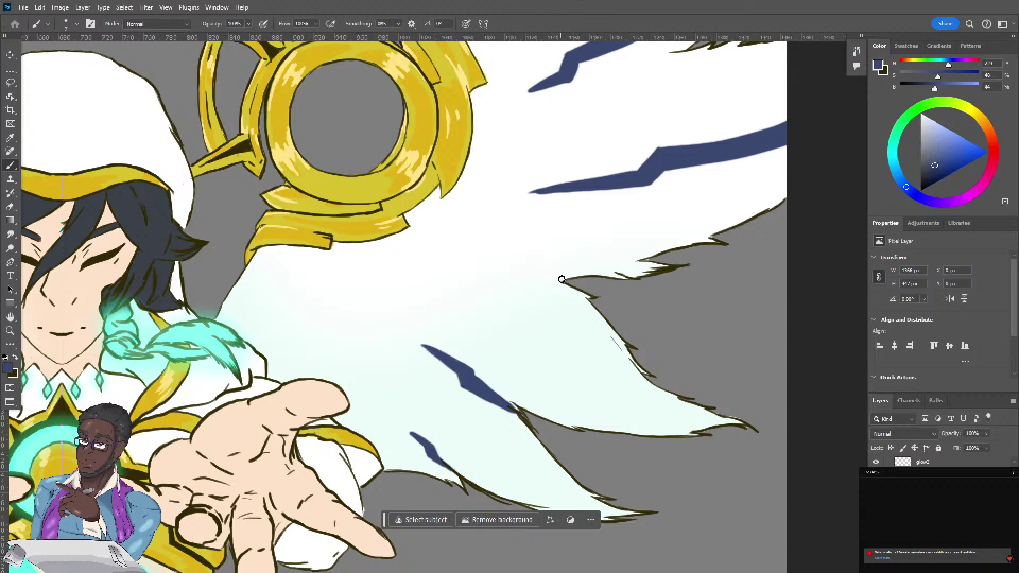
{"action": "left_click_drag", "start_coordinate": [576, 290], "coordinate": [521, 274]}
{"action": "mouse_move", "coordinate": [525, 273]}
{"action": "left_mouse_down"}
{"action": "mouse_move", "coordinate": [485, 257]}
{"action": "mouse_move", "coordinate": [522, 258]}
{"action": "left_mouse_up"}
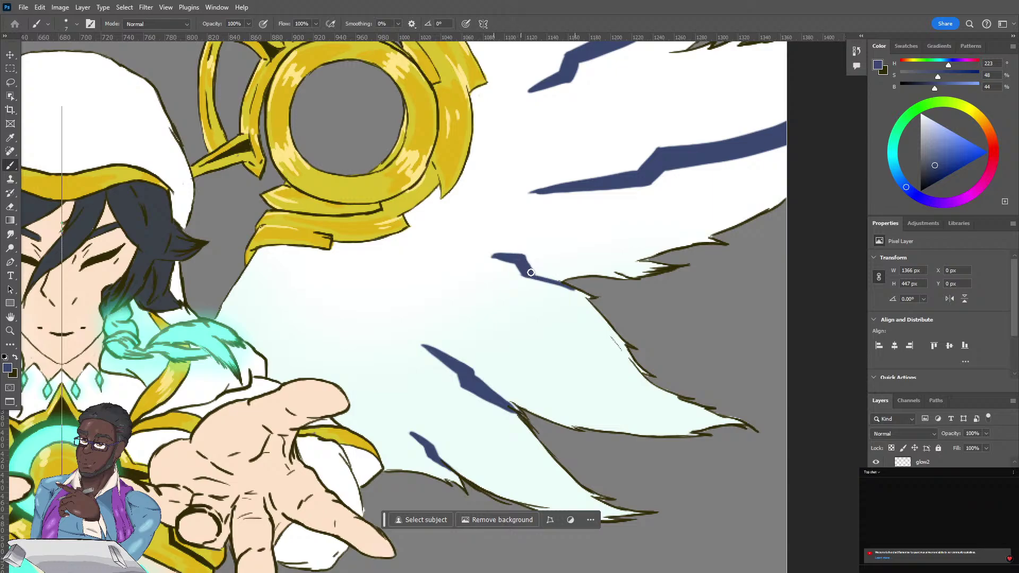
{"action": "mouse_move", "coordinate": [531, 268]}
{"action": "left_mouse_down"}
{"action": "mouse_move", "coordinate": [589, 277]}
{"action": "mouse_move", "coordinate": [536, 273]}
{"action": "left_mouse_up"}
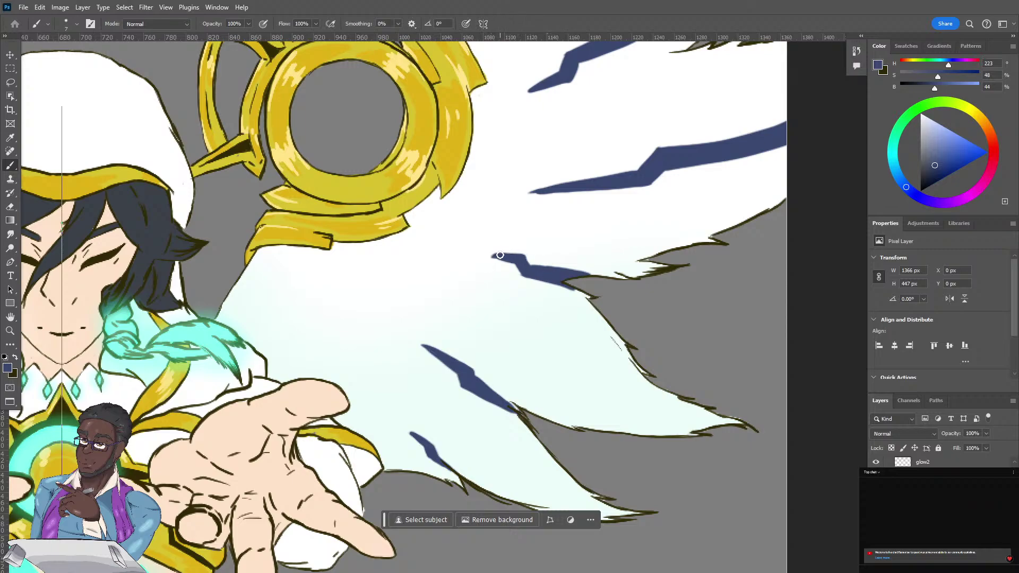
{"action": "left_click_drag", "start_coordinate": [505, 257], "coordinate": [473, 254]}
Set the wing shading layer's blend mode to Darken and its opacity to 30%.
{"action": "left_click", "coordinate": [931, 432]}
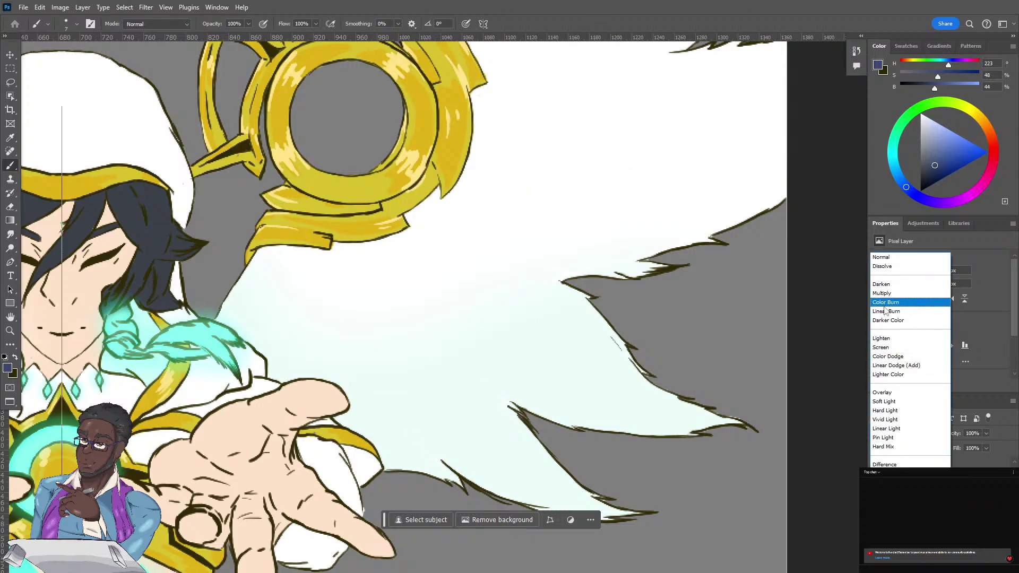
{"action": "left_click", "coordinate": [882, 285]}
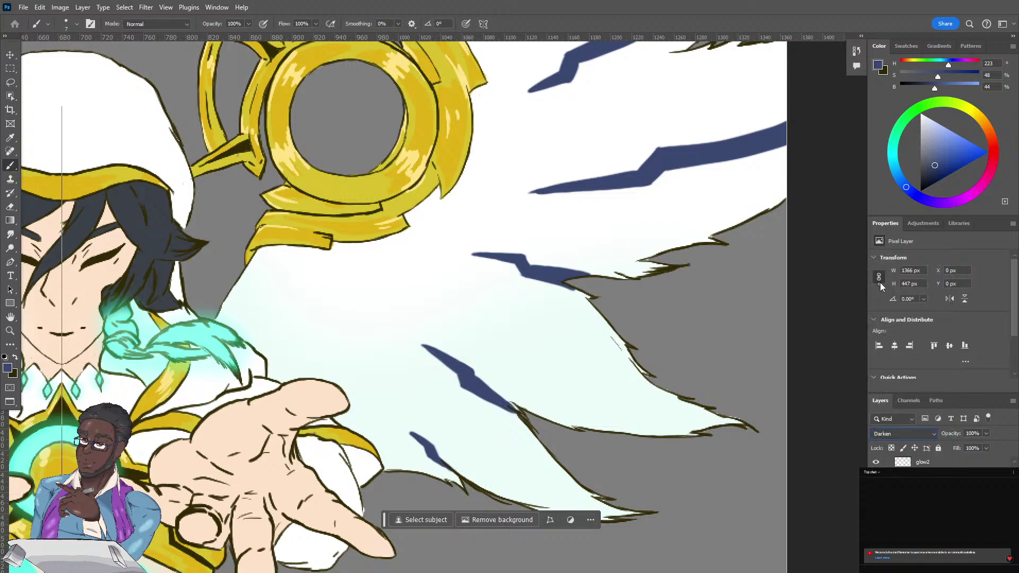
{"action": "left_click", "coordinate": [986, 433]}
{"action": "left_click_drag", "start_coordinate": [960, 449], "coordinate": [960, 450]}
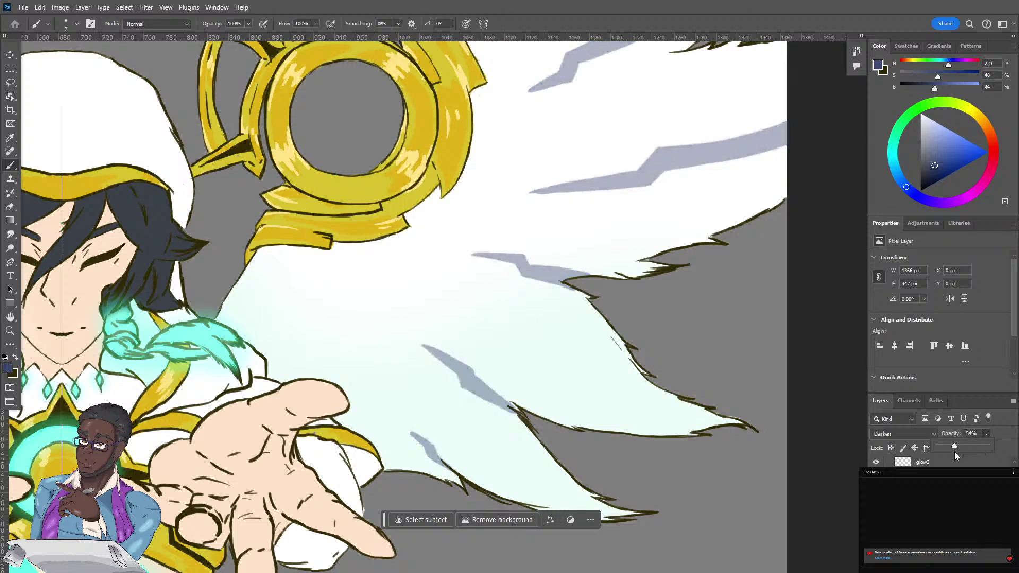
{"action": "left_click_drag", "start_coordinate": [954, 451], "coordinate": [954, 451]}
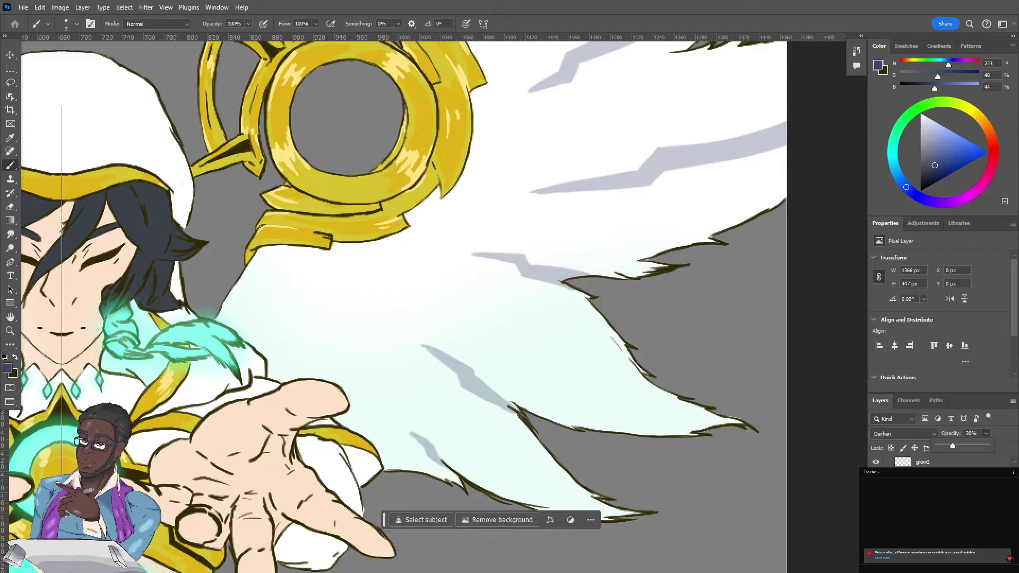
{"action": "key", "text": "Return"}
Select the next empty shading layer for the gold chest emblem and turn paint symmetry off.
{"action": "left_click", "coordinate": [926, 517]}
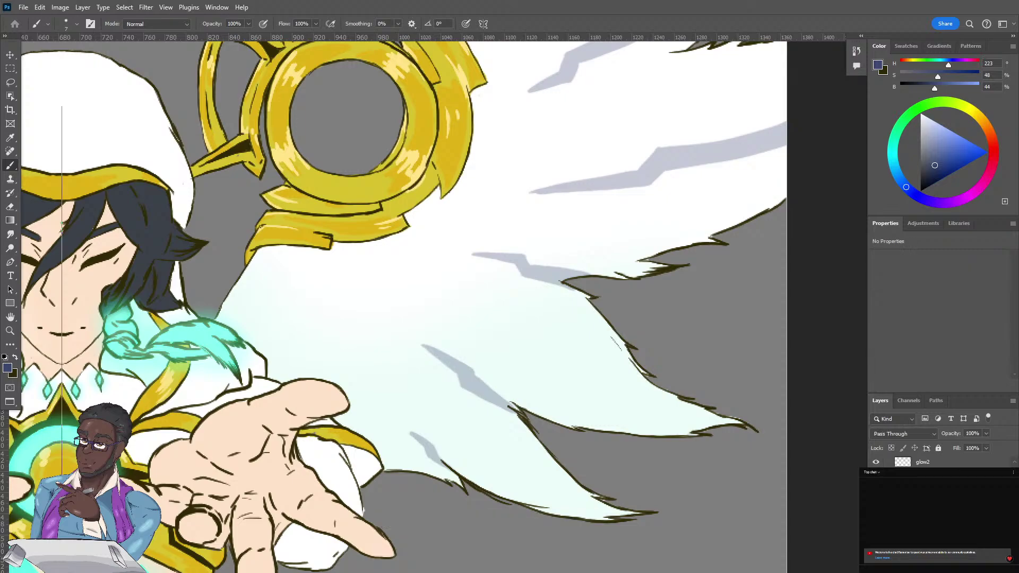
{"action": "left_click", "coordinate": [925, 517]}
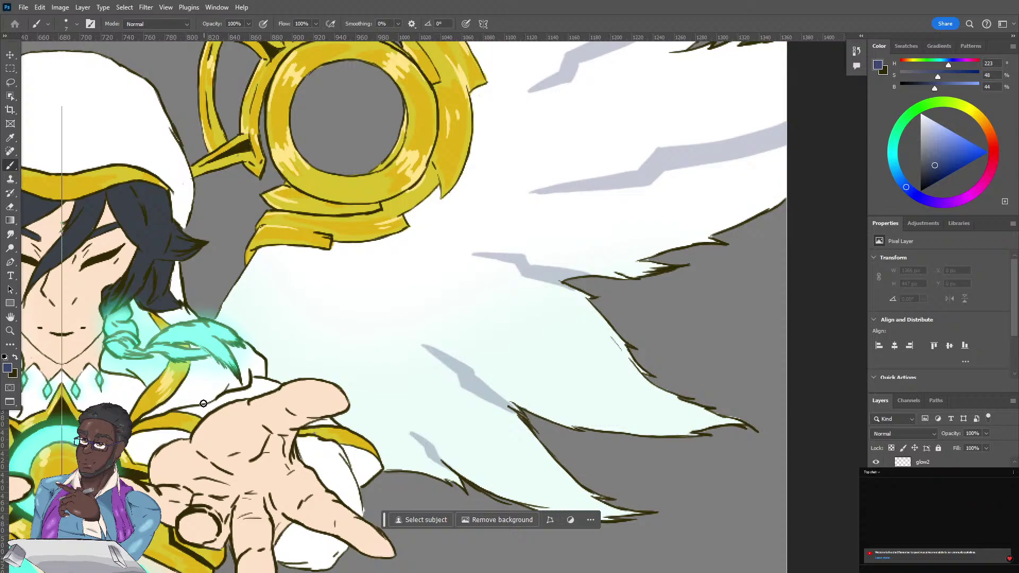
{"action": "left_click_drag", "start_coordinate": [201, 409], "coordinate": [560, 268]}
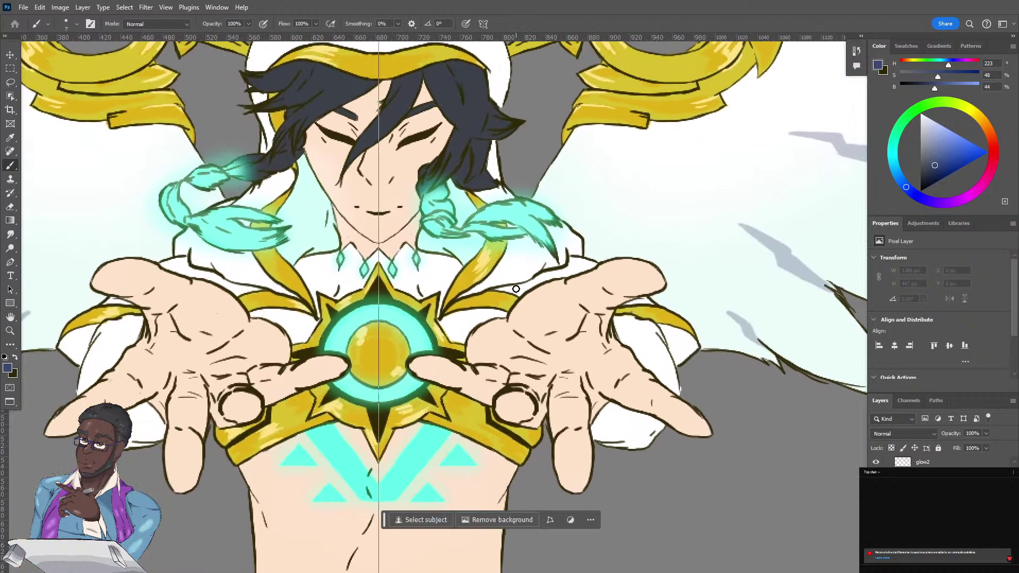
{"action": "left_click", "coordinate": [484, 24]}
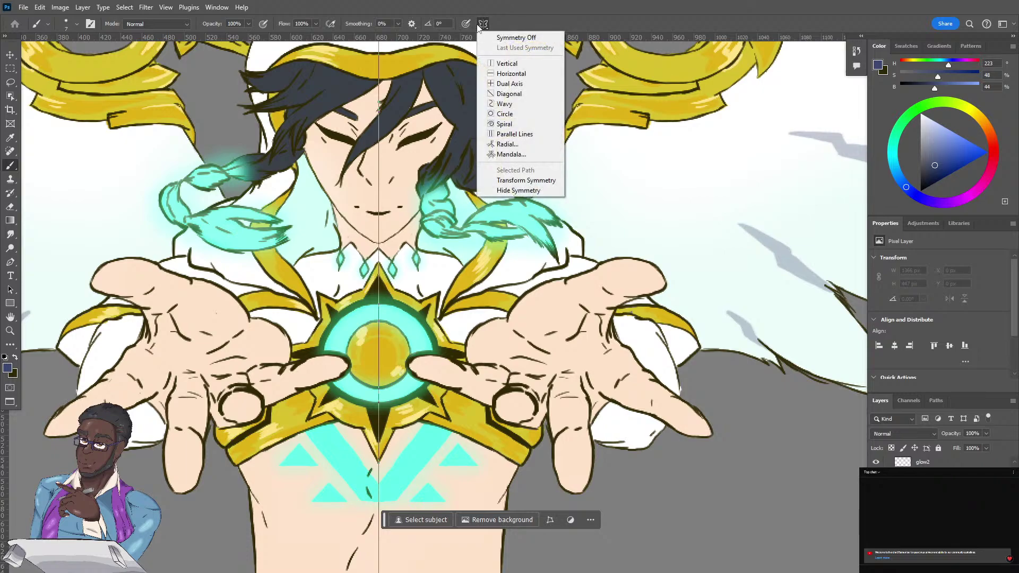
{"action": "left_click", "coordinate": [496, 38]}
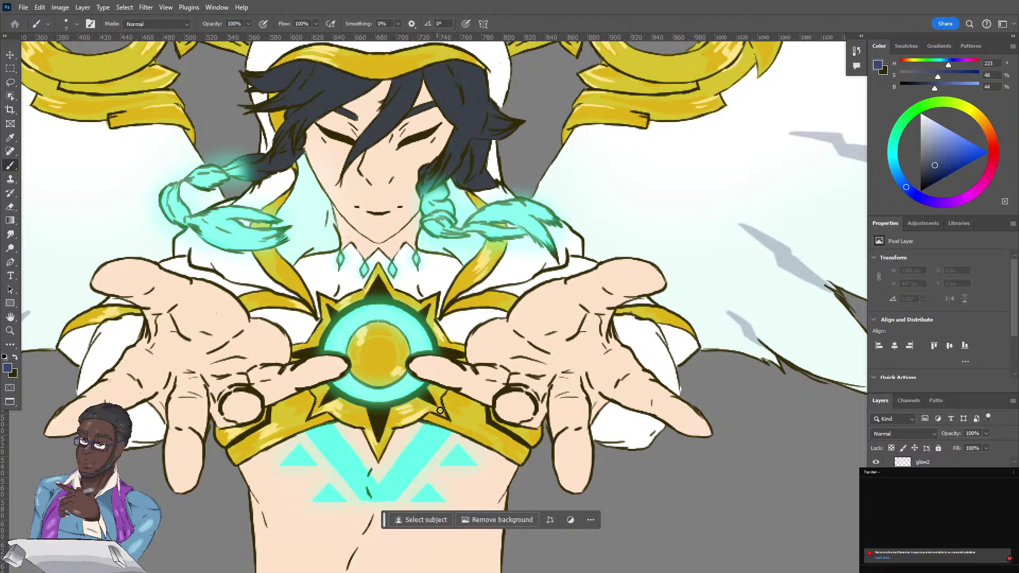
Paint dark blue shading on the lower points of the gold chest emblem, redoing the strokes on the central bottom spike.
{"action": "left_click", "coordinate": [440, 410]}
{"action": "mouse_move", "coordinate": [420, 398]}
{"action": "left_mouse_down"}
{"action": "mouse_move", "coordinate": [422, 400]}
{"action": "mouse_move", "coordinate": [447, 420]}
{"action": "mouse_move", "coordinate": [427, 399]}
{"action": "left_mouse_up"}
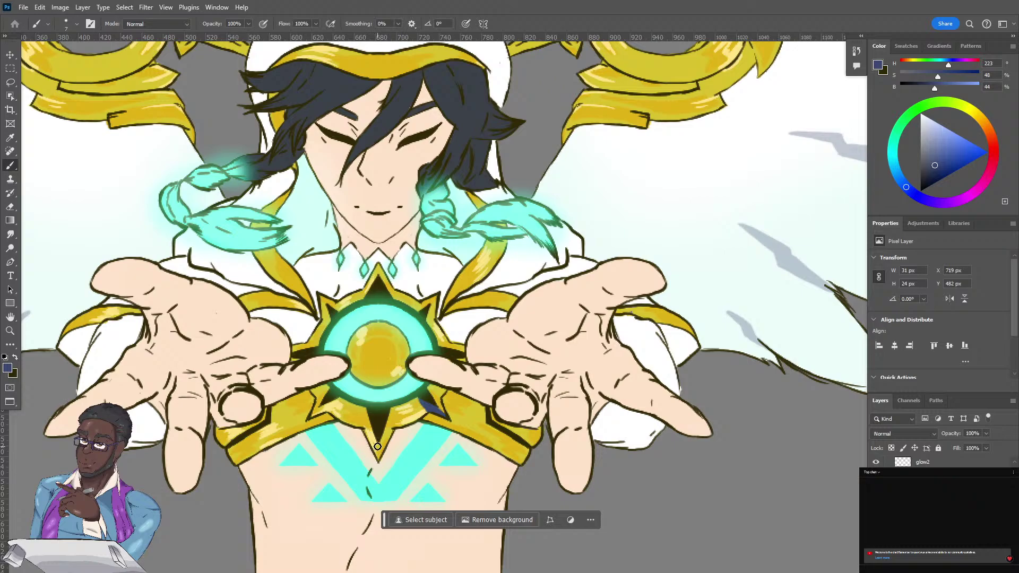
{"action": "left_click_drag", "start_coordinate": [362, 410], "coordinate": [372, 446]}
{"action": "key", "text": "ctrl+z"}
{"action": "key", "text": "ctrl+z"}
{"action": "key", "text": "ctrl+z"}
{"action": "key", "text": "ctrl+z"}
{"action": "left_click_drag", "start_coordinate": [379, 444], "coordinate": [378, 451]}
{"action": "mouse_move", "coordinate": [392, 407]}
{"action": "left_mouse_down"}
{"action": "mouse_move", "coordinate": [383, 447]}
{"action": "mouse_move", "coordinate": [390, 423]}
{"action": "left_mouse_up"}
{"action": "mouse_move", "coordinate": [358, 414]}
{"action": "left_mouse_down"}
{"action": "mouse_move", "coordinate": [366, 409]}
{"action": "mouse_move", "coordinate": [353, 425]}
{"action": "mouse_move", "coordinate": [367, 413]}
{"action": "mouse_move", "coordinate": [358, 419]}
{"action": "mouse_move", "coordinate": [324, 386]}
{"action": "mouse_move", "coordinate": [313, 391]}
{"action": "mouse_move", "coordinate": [322, 382]}
{"action": "left_mouse_up"}
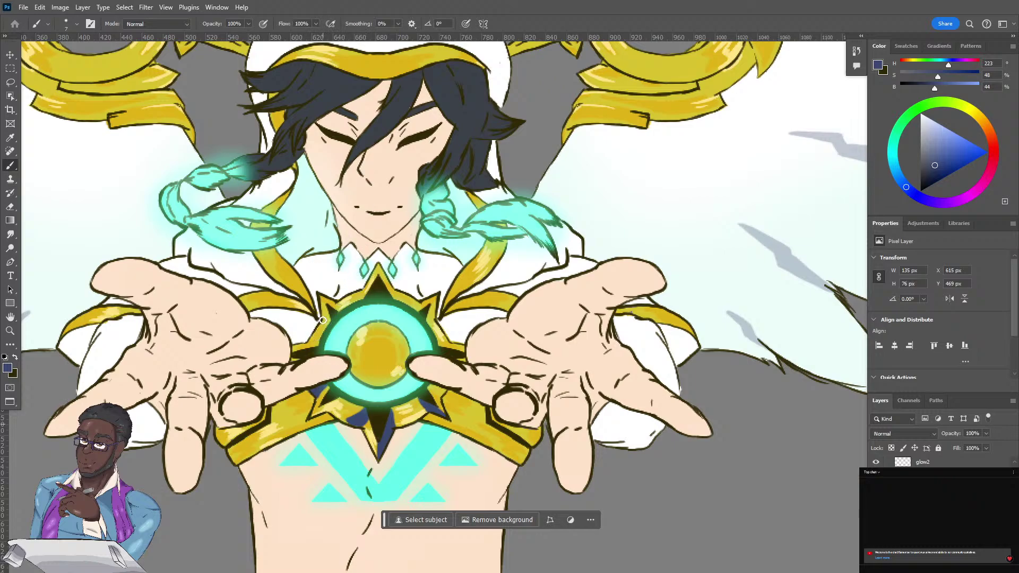
Paint dark blue shading on the upper and side points of the gold chest emblem.
{"action": "mouse_move", "coordinate": [324, 323]}
{"action": "left_mouse_down"}
{"action": "mouse_move", "coordinate": [319, 295]}
{"action": "mouse_move", "coordinate": [317, 344]}
{"action": "mouse_move", "coordinate": [325, 322]}
{"action": "mouse_move", "coordinate": [291, 361]}
{"action": "left_mouse_up"}
{"action": "mouse_move", "coordinate": [380, 275]}
{"action": "left_mouse_down"}
{"action": "mouse_move", "coordinate": [378, 267]}
{"action": "mouse_move", "coordinate": [392, 290]}
{"action": "left_mouse_up"}
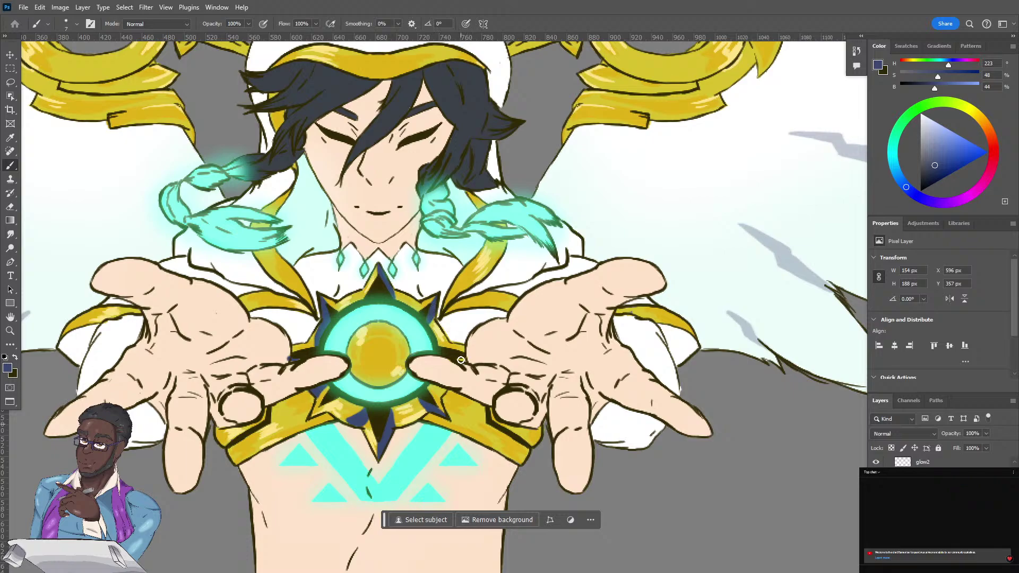
{"action": "left_click_drag", "start_coordinate": [460, 359], "coordinate": [465, 361]}
Paint dark blue fold shading on the white sleeve behind the hand on the artwork's right, above and below the outstretched finger.
{"action": "mouse_move", "coordinate": [647, 332]}
{"action": "left_mouse_down"}
{"action": "mouse_move", "coordinate": [633, 341]}
{"action": "mouse_move", "coordinate": [645, 333]}
{"action": "mouse_move", "coordinate": [630, 318]}
{"action": "mouse_move", "coordinate": [657, 337]}
{"action": "mouse_move", "coordinate": [645, 330]}
{"action": "mouse_move", "coordinate": [652, 324]}
{"action": "mouse_move", "coordinate": [633, 344]}
{"action": "mouse_move", "coordinate": [641, 341]}
{"action": "left_mouse_up"}
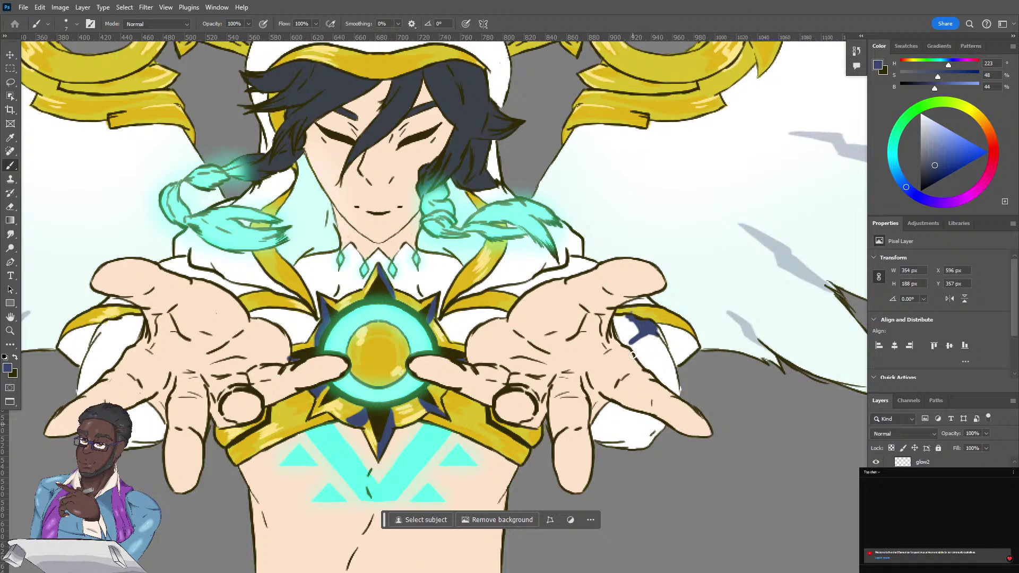
{"action": "mouse_move", "coordinate": [633, 354]}
{"action": "left_mouse_down"}
{"action": "mouse_move", "coordinate": [643, 351]}
{"action": "mouse_move", "coordinate": [647, 370]}
{"action": "mouse_move", "coordinate": [634, 350]}
{"action": "mouse_move", "coordinate": [656, 378]}
{"action": "left_mouse_up"}
{"action": "mouse_move", "coordinate": [643, 415]}
{"action": "left_mouse_down"}
{"action": "mouse_move", "coordinate": [629, 434]}
{"action": "mouse_move", "coordinate": [644, 434]}
{"action": "mouse_move", "coordinate": [625, 443]}
{"action": "mouse_move", "coordinate": [637, 447]}
{"action": "mouse_move", "coordinate": [608, 442]}
{"action": "mouse_move", "coordinate": [623, 438]}
{"action": "mouse_move", "coordinate": [602, 426]}
{"action": "mouse_move", "coordinate": [615, 435]}
{"action": "mouse_move", "coordinate": [593, 433]}
{"action": "mouse_move", "coordinate": [611, 406]}
{"action": "mouse_move", "coordinate": [595, 423]}
{"action": "mouse_move", "coordinate": [612, 434]}
{"action": "mouse_move", "coordinate": [640, 416]}
{"action": "mouse_move", "coordinate": [613, 408]}
{"action": "mouse_move", "coordinate": [604, 423]}
{"action": "mouse_move", "coordinate": [622, 418]}
{"action": "mouse_move", "coordinate": [591, 427]}
{"action": "mouse_move", "coordinate": [613, 404]}
{"action": "mouse_move", "coordinate": [630, 447]}
{"action": "mouse_move", "coordinate": [619, 437]}
{"action": "mouse_move", "coordinate": [623, 402]}
{"action": "left_mouse_up"}
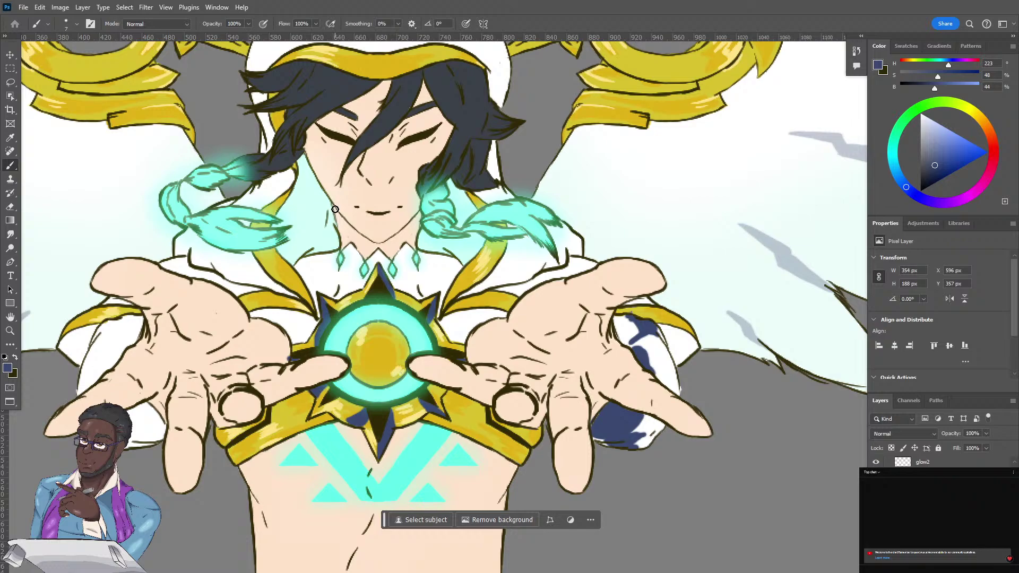
Paint a thin blue shadow along the jaw and chin, erase its excess on the left cheek, and extend it up the right cheek.
{"action": "left_click_drag", "start_coordinate": [334, 206], "coordinate": [384, 245]}
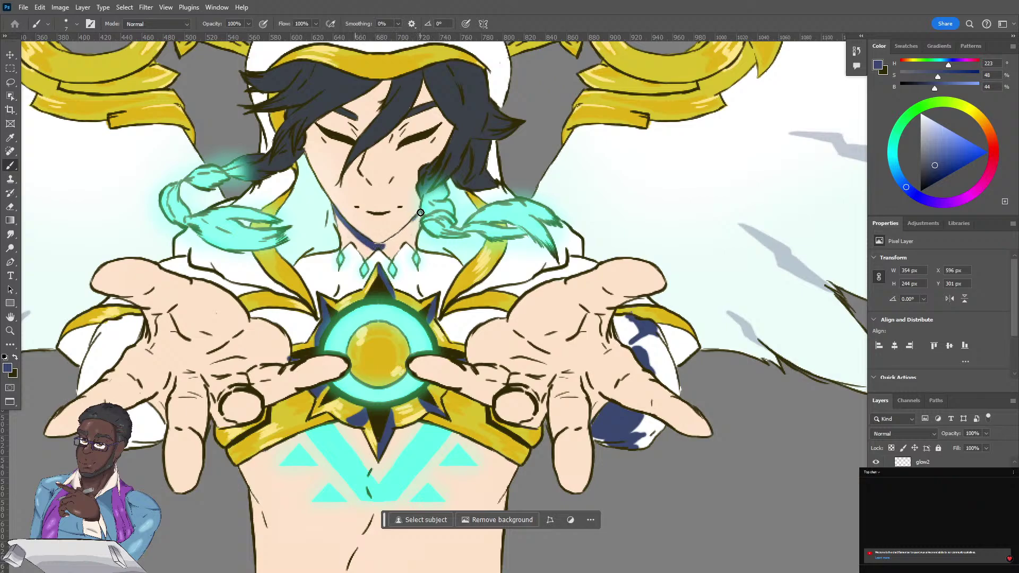
{"action": "mouse_move", "coordinate": [420, 212]}
{"action": "left_mouse_down"}
{"action": "mouse_move", "coordinate": [375, 248]}
{"action": "mouse_move", "coordinate": [355, 227]}
{"action": "mouse_move", "coordinate": [348, 237]}
{"action": "mouse_move", "coordinate": [335, 217]}
{"action": "left_mouse_up"}
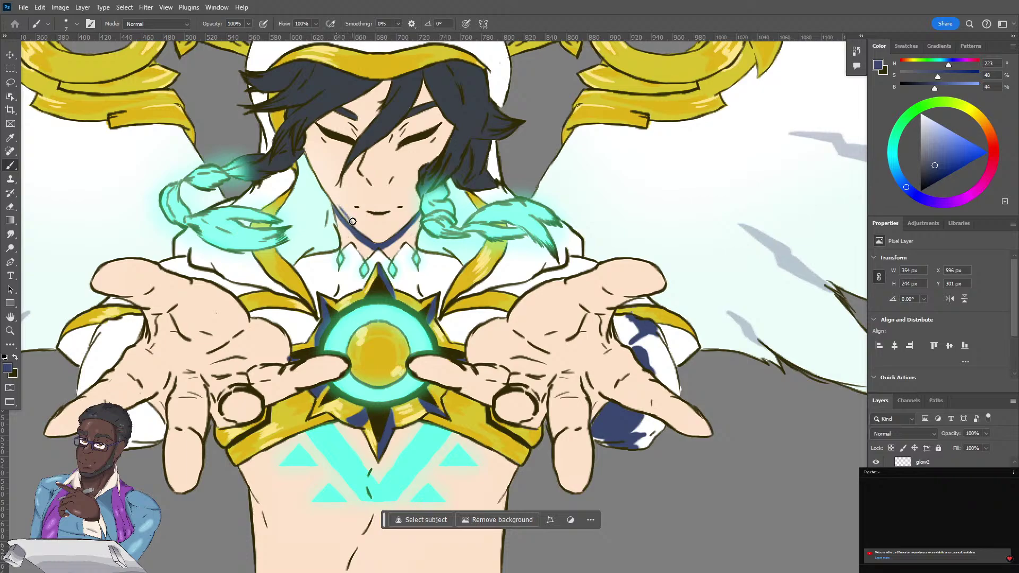
{"action": "mouse_move", "coordinate": [341, 210]}
{"action": "left_mouse_down"}
{"action": "mouse_move", "coordinate": [303, 143]}
{"action": "mouse_move", "coordinate": [311, 160]}
{"action": "left_mouse_up"}
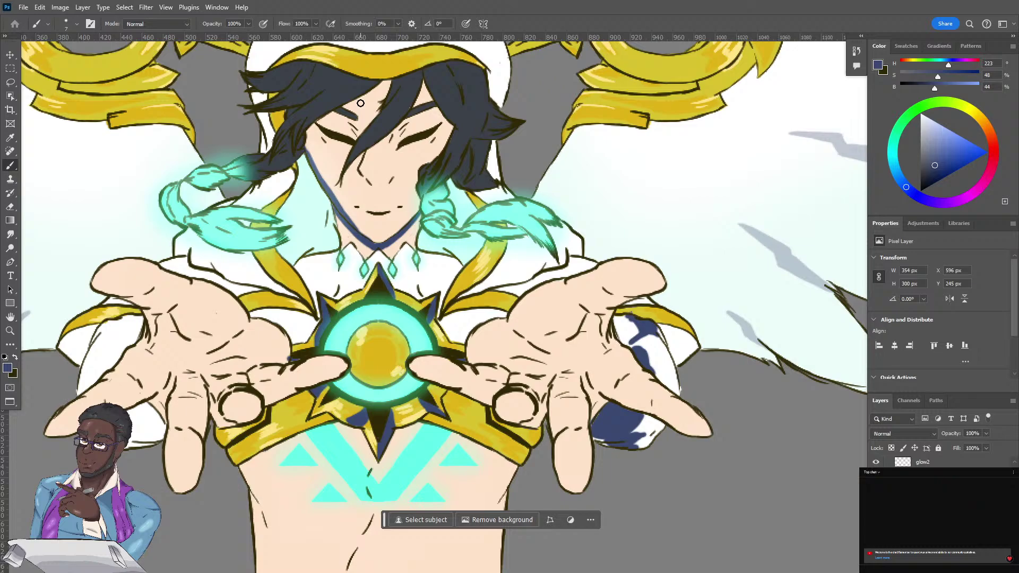
{"action": "key", "text": "e"}
{"action": "mouse_move", "coordinate": [313, 150]}
{"action": "left_mouse_down"}
{"action": "mouse_move", "coordinate": [307, 167]}
{"action": "mouse_move", "coordinate": [360, 227]}
{"action": "left_mouse_up"}
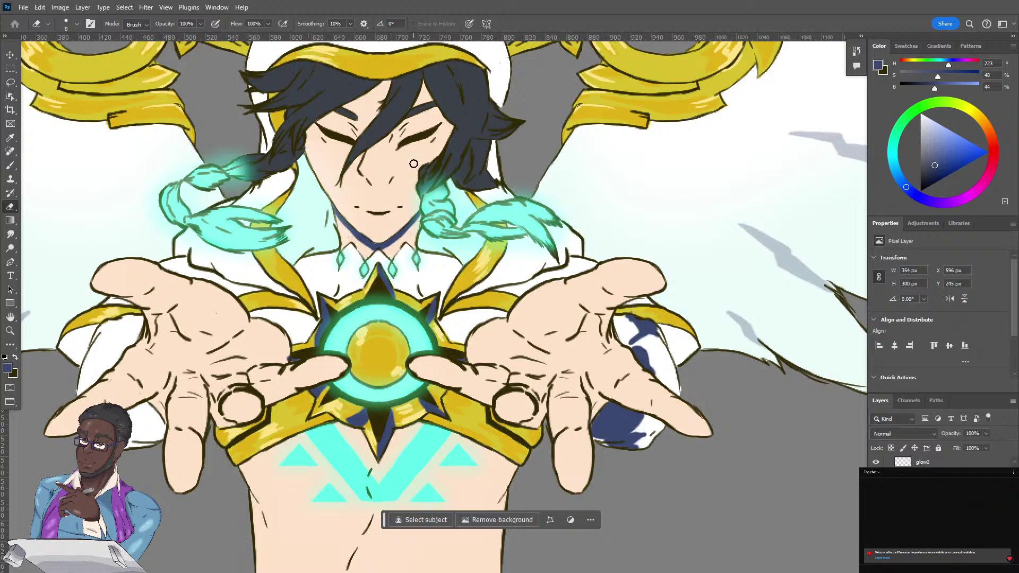
{"action": "key", "text": "b"}
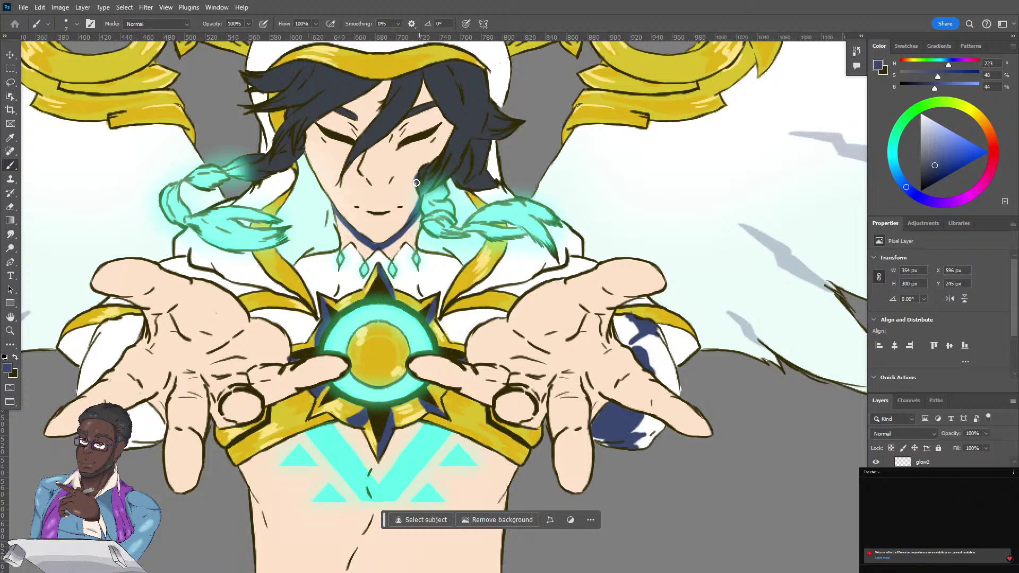
{"action": "left_click_drag", "start_coordinate": [416, 183], "coordinate": [418, 197]}
Paint blue cast shadows on the forehead beneath the fringe, beside the central hair strand and around both eyebrows.
{"action": "mouse_move", "coordinate": [375, 146]}
{"action": "left_mouse_down"}
{"action": "mouse_move", "coordinate": [413, 113]}
{"action": "mouse_move", "coordinate": [423, 86]}
{"action": "mouse_move", "coordinate": [419, 100]}
{"action": "left_mouse_up"}
{"action": "left_click_drag", "start_coordinate": [432, 107], "coordinate": [440, 113]}
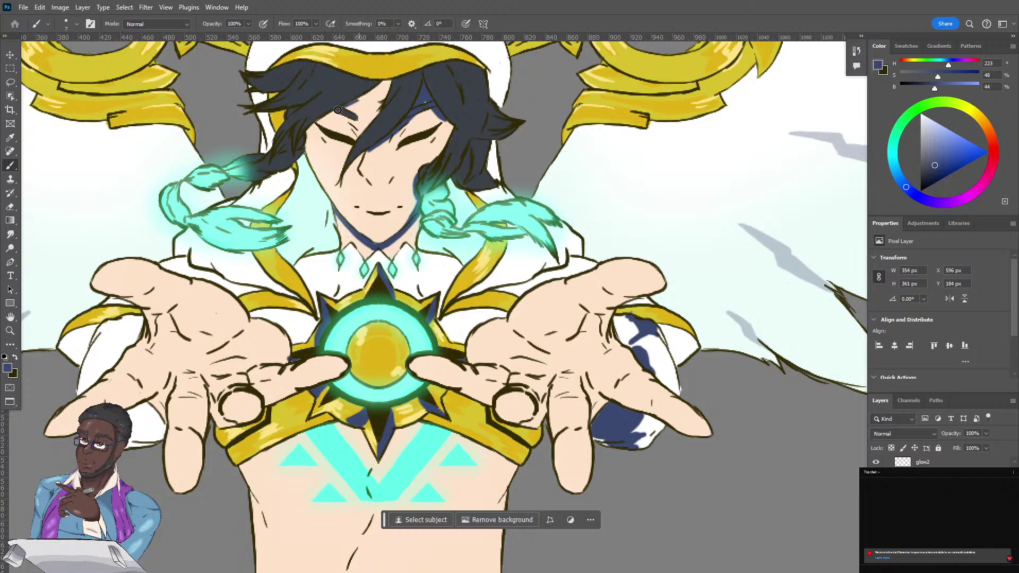
{"action": "left_click_drag", "start_coordinate": [350, 103], "coordinate": [307, 134]}
Paint blue shading on both sides of the white collar and in the hood lining on either side of the neck.
{"action": "mouse_move", "coordinate": [445, 261]}
{"action": "left_mouse_down"}
{"action": "mouse_move", "coordinate": [447, 289]}
{"action": "mouse_move", "coordinate": [441, 256]}
{"action": "mouse_move", "coordinate": [455, 263]}
{"action": "left_mouse_up"}
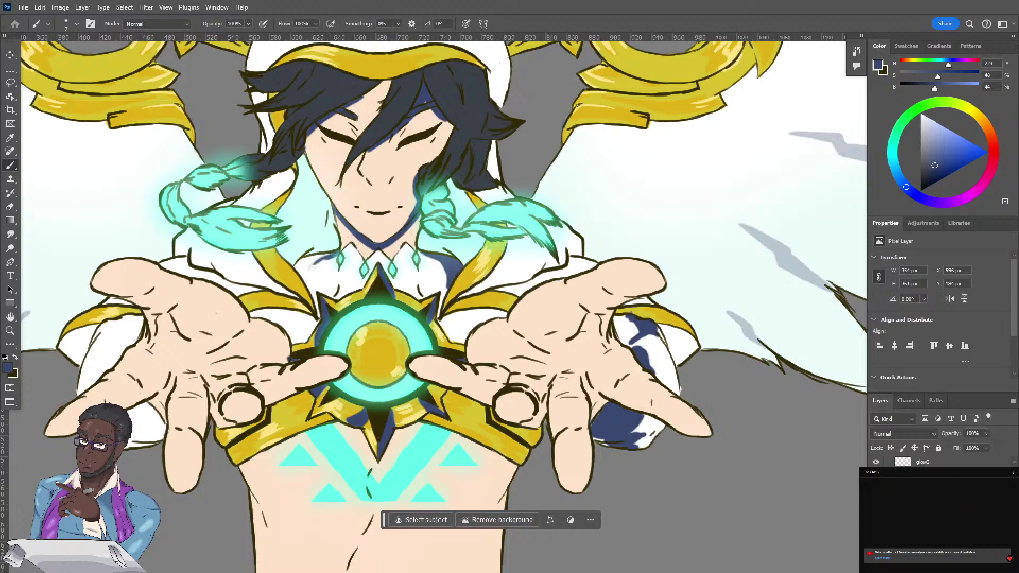
{"action": "mouse_move", "coordinate": [317, 265]}
{"action": "left_mouse_down"}
{"action": "mouse_move", "coordinate": [311, 292]}
{"action": "mouse_move", "coordinate": [299, 266]}
{"action": "mouse_move", "coordinate": [329, 255]}
{"action": "mouse_move", "coordinate": [314, 263]}
{"action": "left_mouse_up"}
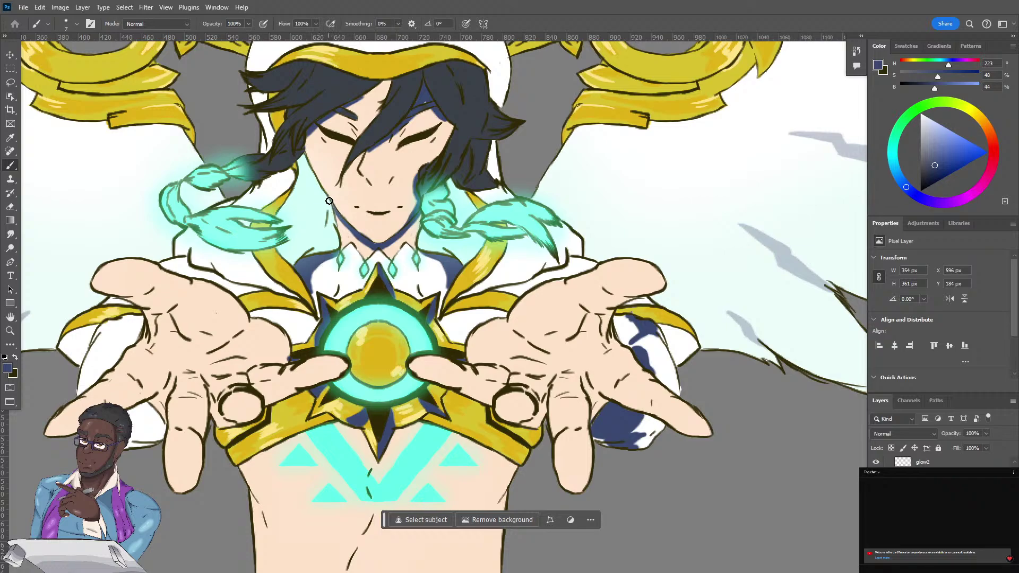
{"action": "mouse_move", "coordinate": [329, 201]}
{"action": "left_mouse_down"}
{"action": "mouse_move", "coordinate": [318, 238]}
{"action": "mouse_move", "coordinate": [337, 240]}
{"action": "mouse_move", "coordinate": [331, 213]}
{"action": "mouse_move", "coordinate": [337, 227]}
{"action": "left_mouse_up"}
{"action": "key", "text": "ctrl+z"}
{"action": "mouse_move", "coordinate": [297, 156]}
{"action": "left_mouse_down"}
{"action": "mouse_move", "coordinate": [296, 231]}
{"action": "mouse_move", "coordinate": [314, 190]}
{"action": "mouse_move", "coordinate": [310, 200]}
{"action": "mouse_move", "coordinate": [303, 158]}
{"action": "mouse_move", "coordinate": [297, 214]}
{"action": "mouse_move", "coordinate": [308, 187]}
{"action": "mouse_move", "coordinate": [304, 158]}
{"action": "mouse_move", "coordinate": [315, 183]}
{"action": "mouse_move", "coordinate": [297, 215]}
{"action": "mouse_move", "coordinate": [308, 195]}
{"action": "left_mouse_up"}
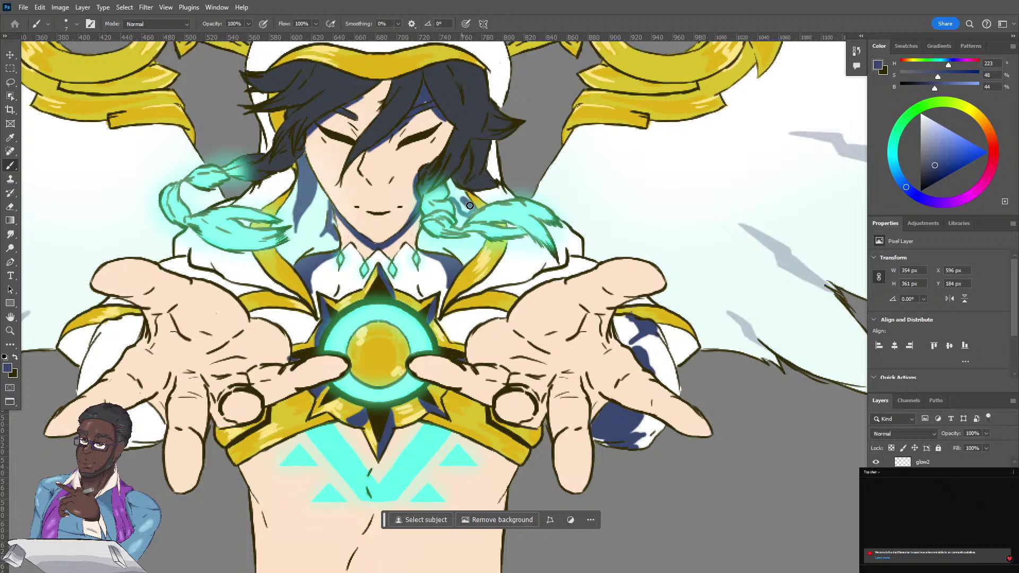
{"action": "left_click_drag", "start_coordinate": [448, 182], "coordinate": [465, 211]}
Paint blue shading on the white sleeve above the right-hand thumb and on the hair strands at the artwork's left.
{"action": "mouse_move", "coordinate": [536, 277]}
{"action": "left_mouse_down"}
{"action": "mouse_move", "coordinate": [539, 277]}
{"action": "mouse_move", "coordinate": [560, 276]}
{"action": "mouse_move", "coordinate": [575, 251]}
{"action": "mouse_move", "coordinate": [567, 265]}
{"action": "mouse_move", "coordinate": [591, 269]}
{"action": "mouse_move", "coordinate": [564, 257]}
{"action": "left_mouse_up"}
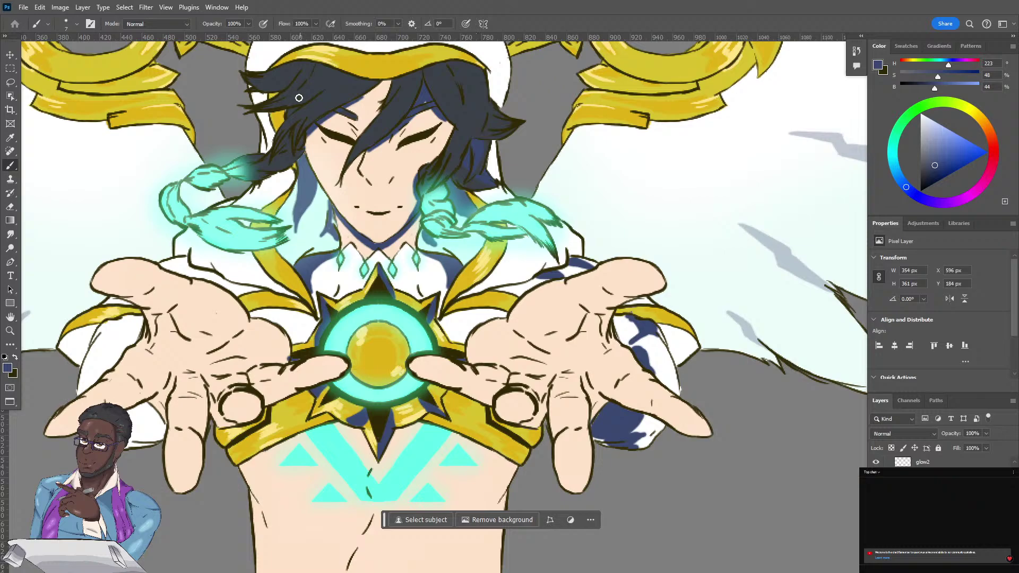
{"action": "mouse_move", "coordinate": [259, 109]}
{"action": "left_mouse_down"}
{"action": "mouse_move", "coordinate": [334, 75]}
{"action": "mouse_move", "coordinate": [279, 105]}
{"action": "mouse_move", "coordinate": [266, 89]}
{"action": "mouse_move", "coordinate": [295, 73]}
{"action": "mouse_move", "coordinate": [264, 88]}
{"action": "left_mouse_up"}
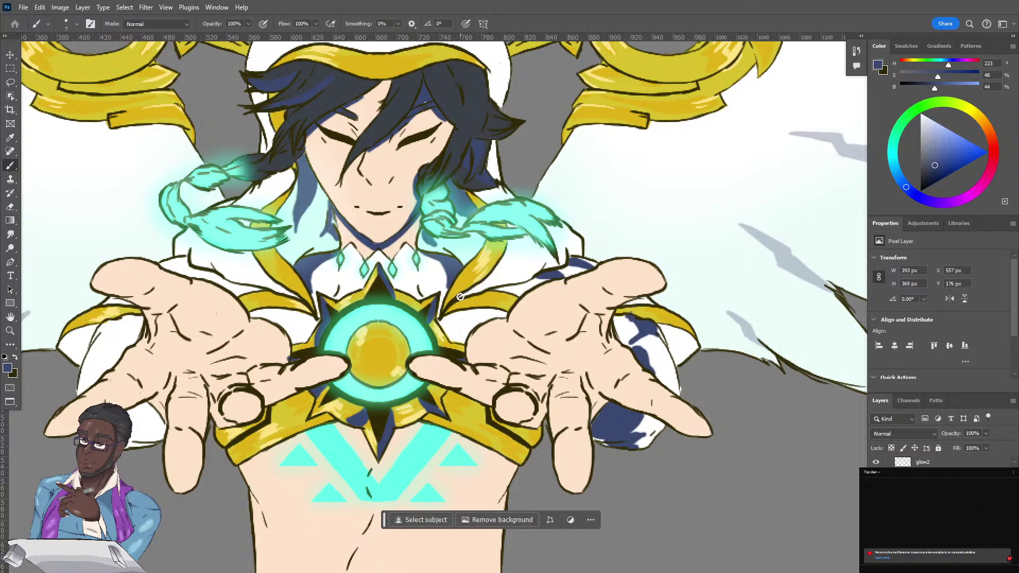
Paint blue fold shading on the white cape over the artwork's right shoulder and beneath its gold trim.
{"action": "mouse_move", "coordinate": [461, 296]}
{"action": "left_mouse_down"}
{"action": "mouse_move", "coordinate": [513, 260]}
{"action": "mouse_move", "coordinate": [517, 277]}
{"action": "mouse_move", "coordinate": [538, 265]}
{"action": "mouse_move", "coordinate": [527, 274]}
{"action": "mouse_move", "coordinate": [546, 249]}
{"action": "mouse_move", "coordinate": [522, 279]}
{"action": "mouse_move", "coordinate": [531, 271]}
{"action": "mouse_move", "coordinate": [470, 294]}
{"action": "mouse_move", "coordinate": [500, 285]}
{"action": "left_mouse_up"}
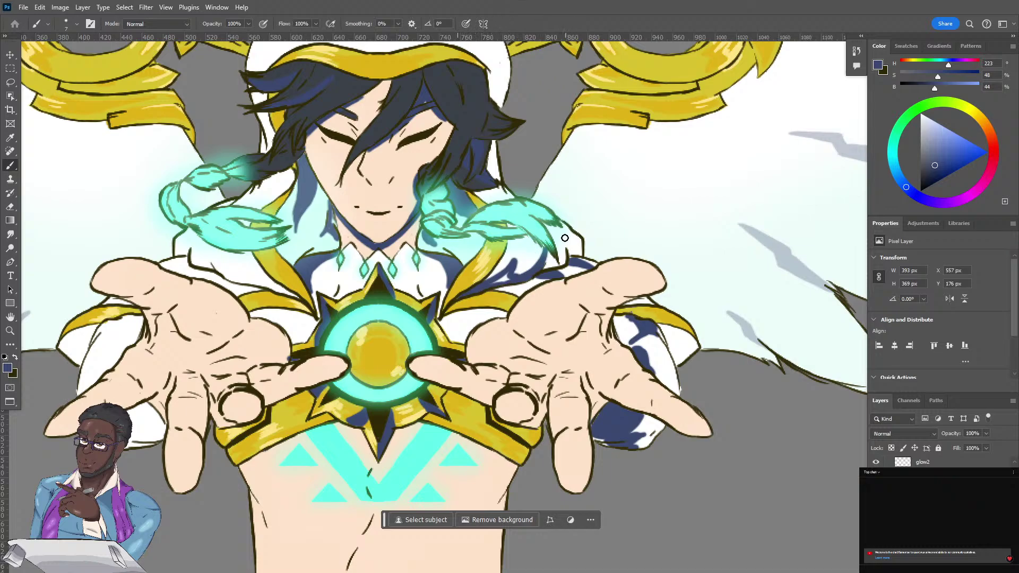
{"action": "mouse_move", "coordinate": [568, 251]}
{"action": "left_mouse_down"}
{"action": "mouse_move", "coordinate": [563, 236]}
{"action": "mouse_move", "coordinate": [577, 253]}
{"action": "left_mouse_up"}
{"action": "mouse_move", "coordinate": [443, 319]}
{"action": "left_mouse_down"}
{"action": "mouse_move", "coordinate": [504, 314]}
{"action": "mouse_move", "coordinate": [494, 313]}
{"action": "left_mouse_up"}
{"action": "key", "text": "ctrl+z"}
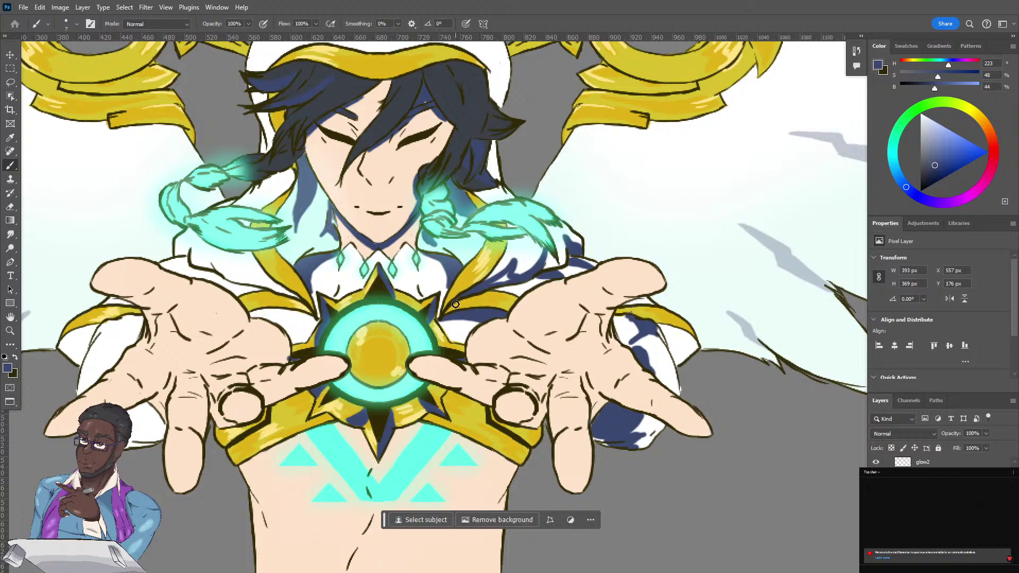
Paint matching blue fold shading on the artwork's left shoulder cape, beneath its gold trim and beside the braid.
{"action": "mouse_move", "coordinate": [314, 319]}
{"action": "left_mouse_down"}
{"action": "mouse_move", "coordinate": [252, 316]}
{"action": "mouse_move", "coordinate": [302, 313]}
{"action": "mouse_move", "coordinate": [289, 313]}
{"action": "left_mouse_up"}
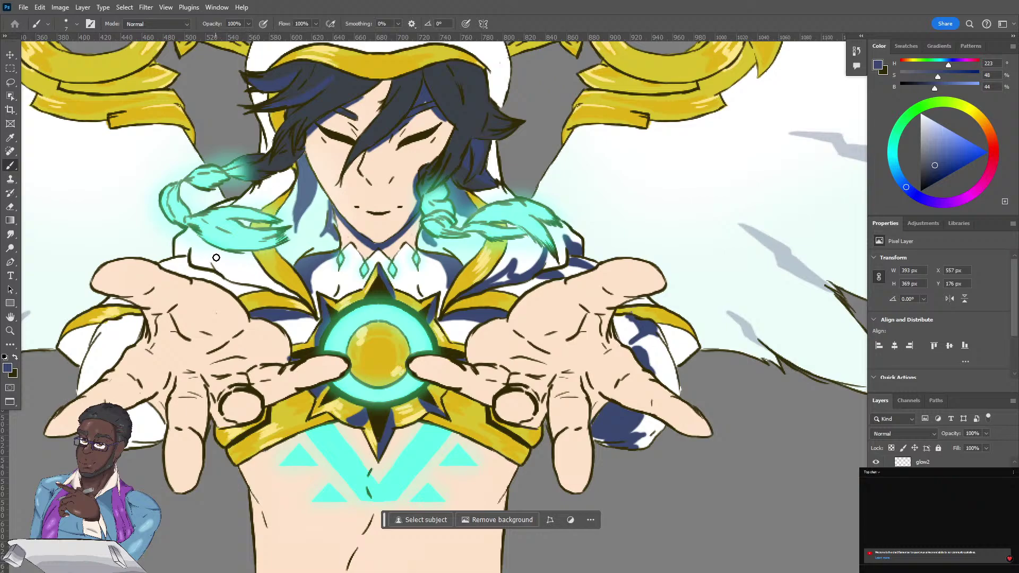
{"action": "mouse_move", "coordinate": [215, 254]}
{"action": "left_mouse_down"}
{"action": "mouse_move", "coordinate": [221, 267]}
{"action": "mouse_move", "coordinate": [284, 292]}
{"action": "mouse_move", "coordinate": [228, 254]}
{"action": "mouse_move", "coordinate": [221, 265]}
{"action": "mouse_move", "coordinate": [239, 269]}
{"action": "mouse_move", "coordinate": [222, 267]}
{"action": "mouse_move", "coordinate": [229, 271]}
{"action": "mouse_move", "coordinate": [286, 292]}
{"action": "mouse_move", "coordinate": [276, 285]}
{"action": "left_mouse_up"}
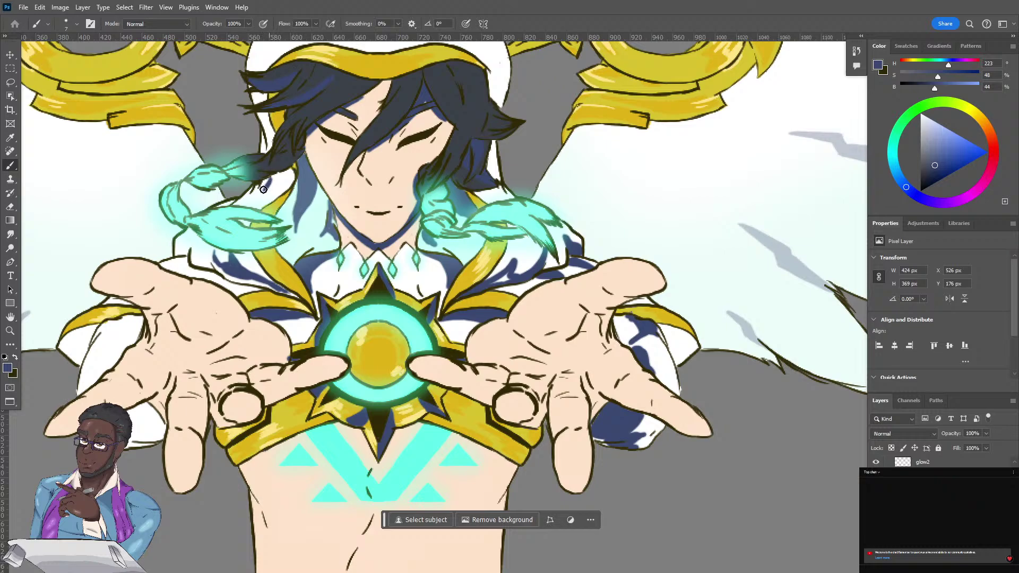
{"action": "mouse_move", "coordinate": [262, 192]}
{"action": "left_mouse_down"}
{"action": "mouse_move", "coordinate": [290, 169]}
{"action": "mouse_move", "coordinate": [250, 200]}
{"action": "left_mouse_up"}
{"action": "key", "text": "ctrl+z"}
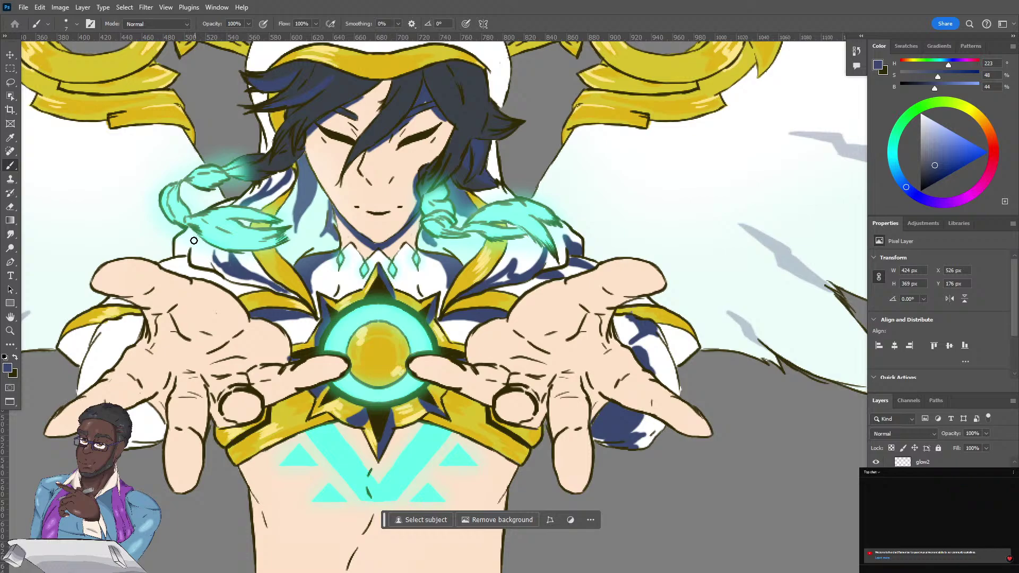
{"action": "mouse_move", "coordinate": [194, 240]}
{"action": "left_mouse_down"}
{"action": "mouse_move", "coordinate": [196, 264]}
{"action": "mouse_move", "coordinate": [210, 267]}
{"action": "mouse_move", "coordinate": [205, 256]}
{"action": "mouse_move", "coordinate": [210, 267]}
{"action": "mouse_move", "coordinate": [205, 252]}
{"action": "mouse_move", "coordinate": [198, 261]}
{"action": "mouse_move", "coordinate": [194, 249]}
{"action": "mouse_move", "coordinate": [209, 265]}
{"action": "mouse_move", "coordinate": [194, 255]}
{"action": "left_mouse_up"}
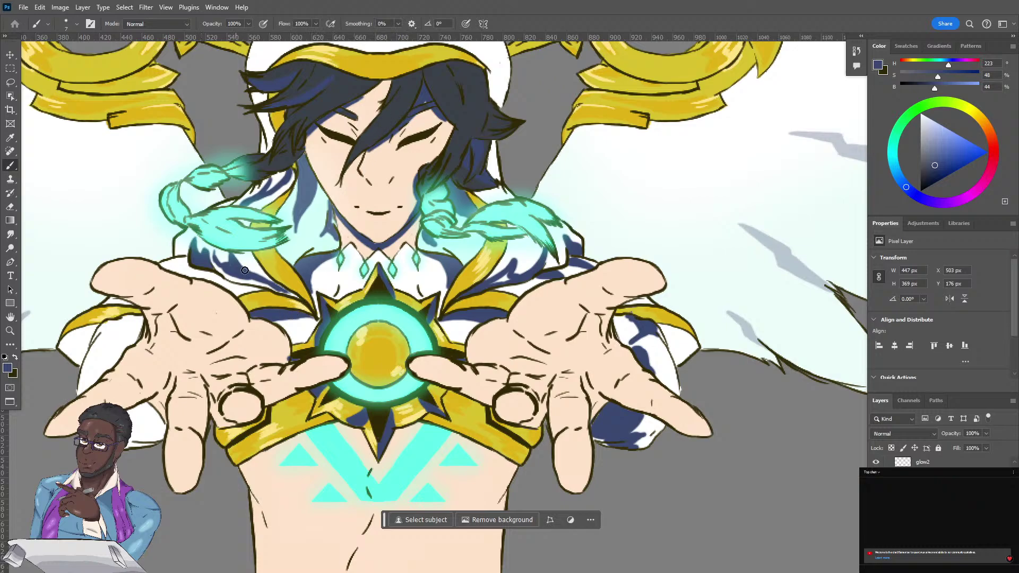
Paint blue fold shading on the white sleeve behind the hand on the artwork's left, above and below the outstretched finger.
{"action": "left_click_drag", "start_coordinate": [245, 271], "coordinate": [360, 228]}
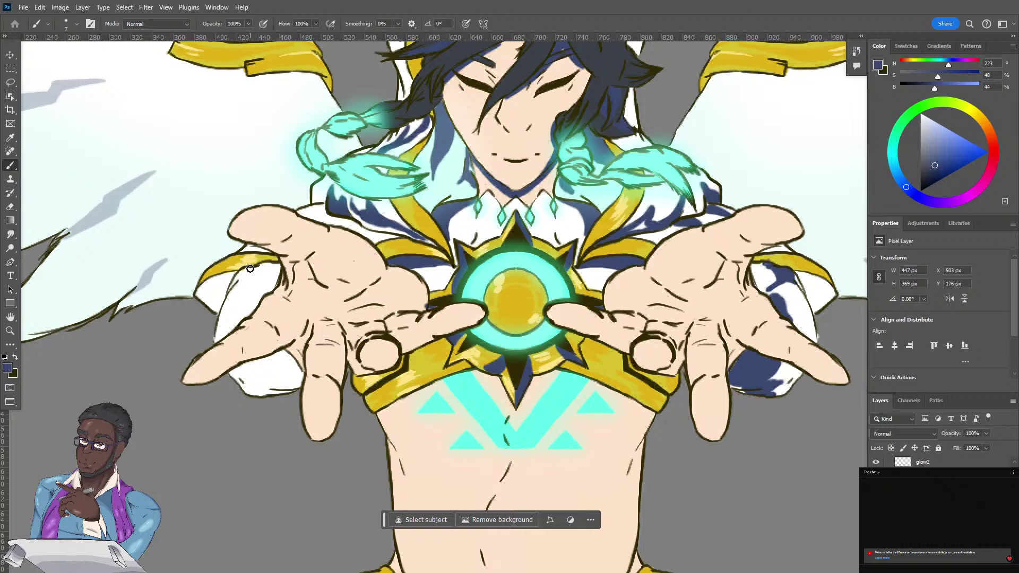
{"action": "mouse_move", "coordinate": [250, 269]}
{"action": "left_mouse_down"}
{"action": "mouse_move", "coordinate": [240, 277]}
{"action": "mouse_move", "coordinate": [279, 271]}
{"action": "mouse_move", "coordinate": [248, 272]}
{"action": "mouse_move", "coordinate": [270, 266]}
{"action": "left_mouse_up"}
{"action": "mouse_move", "coordinate": [257, 288]}
{"action": "left_mouse_down"}
{"action": "mouse_move", "coordinate": [273, 280]}
{"action": "mouse_move", "coordinate": [245, 288]}
{"action": "mouse_move", "coordinate": [219, 338]}
{"action": "mouse_move", "coordinate": [274, 282]}
{"action": "mouse_move", "coordinate": [241, 302]}
{"action": "left_mouse_up"}
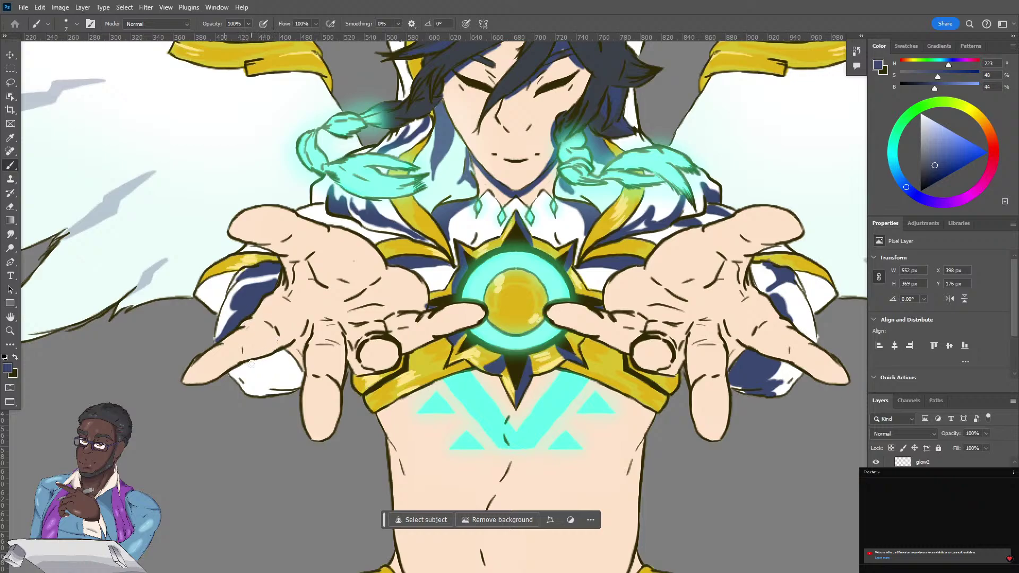
{"action": "mouse_move", "coordinate": [246, 364]}
{"action": "left_mouse_down"}
{"action": "mouse_move", "coordinate": [287, 384]}
{"action": "mouse_move", "coordinate": [302, 375]}
{"action": "mouse_move", "coordinate": [283, 353]}
{"action": "mouse_move", "coordinate": [248, 363]}
{"action": "mouse_move", "coordinate": [269, 372]}
{"action": "mouse_move", "coordinate": [278, 361]}
{"action": "mouse_move", "coordinate": [286, 380]}
{"action": "mouse_move", "coordinate": [286, 369]}
{"action": "mouse_move", "coordinate": [295, 371]}
{"action": "mouse_move", "coordinate": [249, 393]}
{"action": "left_mouse_up"}
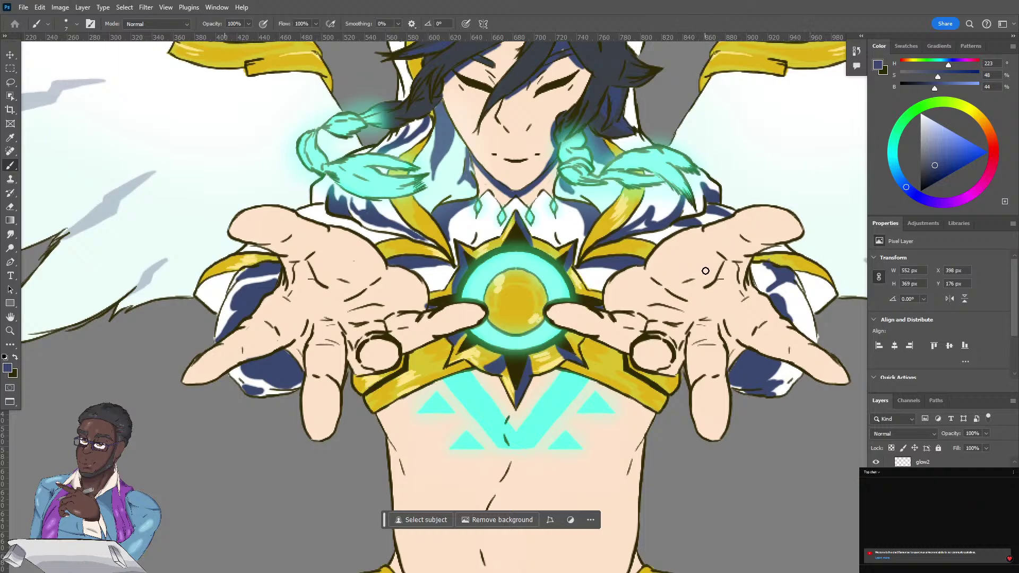
Paint jagged blue fold shading down both sides of the white hood, with a wider branching fold on the right.
{"action": "left_click_drag", "start_coordinate": [471, 141], "coordinate": [452, 308]}
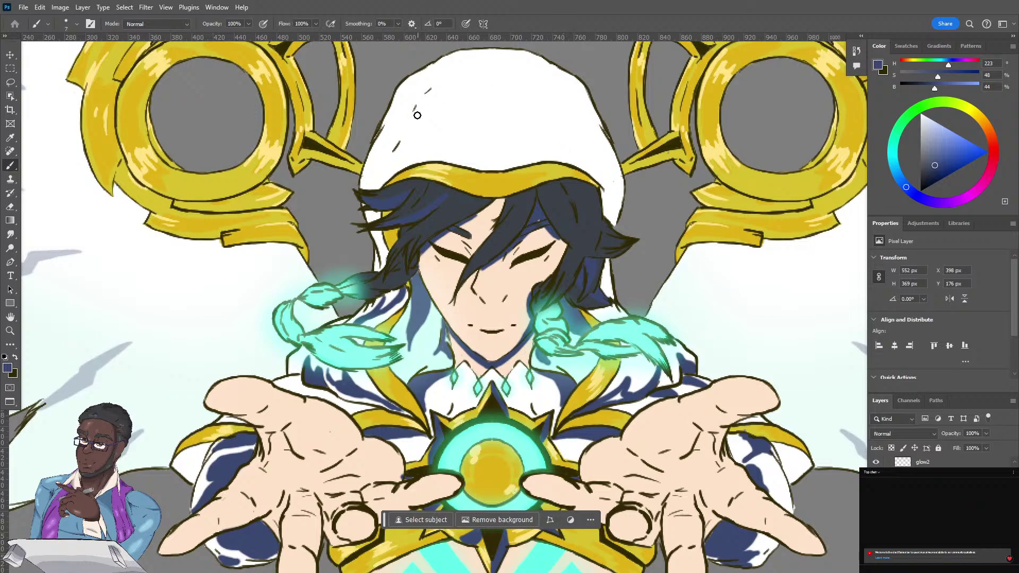
{"action": "left_click_drag", "start_coordinate": [417, 116], "coordinate": [406, 205]}
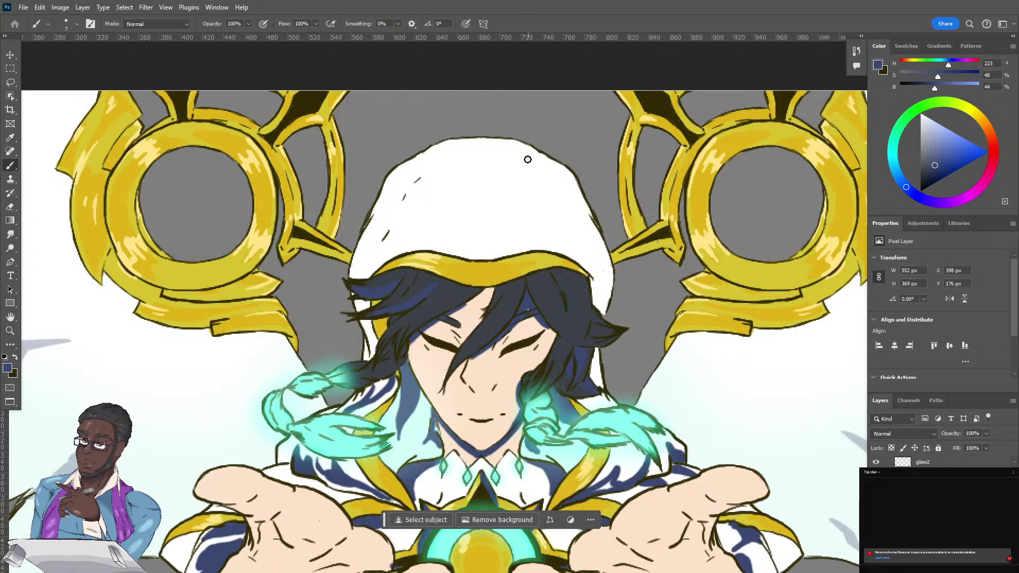
{"action": "mouse_move", "coordinate": [523, 156]}
{"action": "left_mouse_down"}
{"action": "mouse_move", "coordinate": [592, 256]}
{"action": "mouse_move", "coordinate": [577, 227]}
{"action": "mouse_move", "coordinate": [593, 256]}
{"action": "mouse_move", "coordinate": [556, 230]}
{"action": "left_mouse_up"}
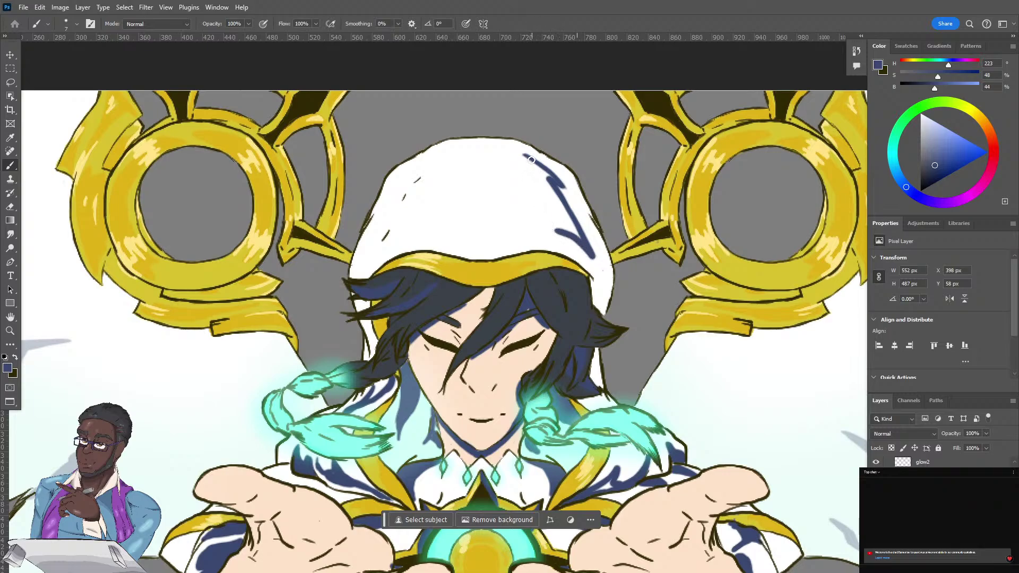
{"action": "mouse_move", "coordinate": [532, 160]}
{"action": "left_mouse_down"}
{"action": "mouse_move", "coordinate": [516, 154]}
{"action": "mouse_move", "coordinate": [530, 168]}
{"action": "left_mouse_up"}
{"action": "mouse_move", "coordinate": [529, 168]}
{"action": "left_mouse_down"}
{"action": "mouse_move", "coordinate": [560, 222]}
{"action": "mouse_move", "coordinate": [553, 212]}
{"action": "mouse_move", "coordinate": [521, 211]}
{"action": "mouse_move", "coordinate": [541, 223]}
{"action": "mouse_move", "coordinate": [521, 222]}
{"action": "mouse_move", "coordinate": [560, 226]}
{"action": "mouse_move", "coordinate": [547, 226]}
{"action": "mouse_move", "coordinate": [546, 241]}
{"action": "mouse_move", "coordinate": [558, 236]}
{"action": "mouse_move", "coordinate": [530, 219]}
{"action": "mouse_move", "coordinate": [574, 216]}
{"action": "left_mouse_up"}
{"action": "mouse_move", "coordinate": [559, 217]}
{"action": "left_mouse_down"}
{"action": "mouse_move", "coordinate": [581, 238]}
{"action": "mouse_move", "coordinate": [536, 167]}
{"action": "mouse_move", "coordinate": [547, 174]}
{"action": "mouse_move", "coordinate": [516, 150]}
{"action": "mouse_move", "coordinate": [568, 228]}
{"action": "mouse_move", "coordinate": [545, 219]}
{"action": "mouse_move", "coordinate": [563, 233]}
{"action": "mouse_move", "coordinate": [550, 227]}
{"action": "mouse_move", "coordinate": [570, 232]}
{"action": "left_mouse_up"}
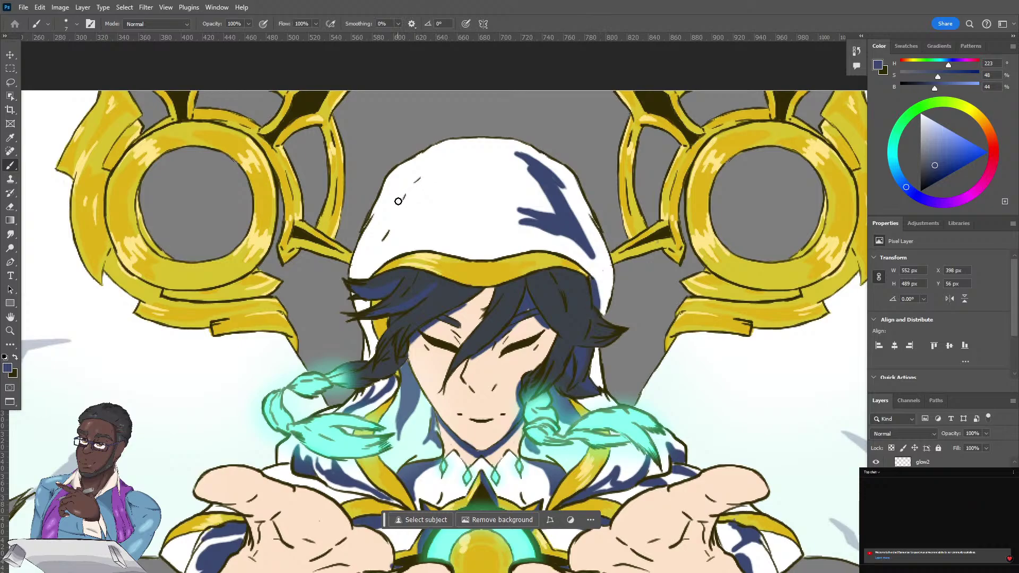
{"action": "mouse_move", "coordinate": [420, 175]}
{"action": "left_mouse_down"}
{"action": "mouse_move", "coordinate": [412, 183]}
{"action": "mouse_move", "coordinate": [410, 170]}
{"action": "mouse_move", "coordinate": [391, 205]}
{"action": "mouse_move", "coordinate": [407, 190]}
{"action": "mouse_move", "coordinate": [370, 270]}
{"action": "mouse_move", "coordinate": [389, 247]}
{"action": "left_mouse_up"}
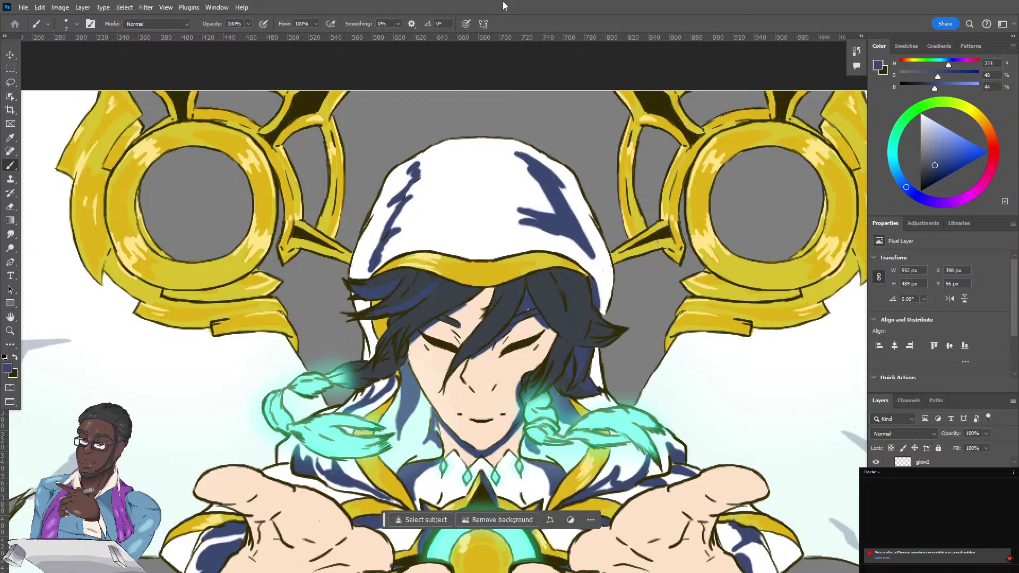
{"action": "left_click_drag", "start_coordinate": [380, 260], "coordinate": [371, 272]}
Paint blue shading along the underside of the thumb on the artwork's left, with jagged strokes into its base at the palm.
{"action": "mouse_move", "coordinate": [388, 378]}
{"action": "left_mouse_down"}
{"action": "mouse_move", "coordinate": [427, 207]}
{"action": "mouse_move", "coordinate": [422, 116]}
{"action": "mouse_move", "coordinate": [338, 71]}
{"action": "left_mouse_up"}
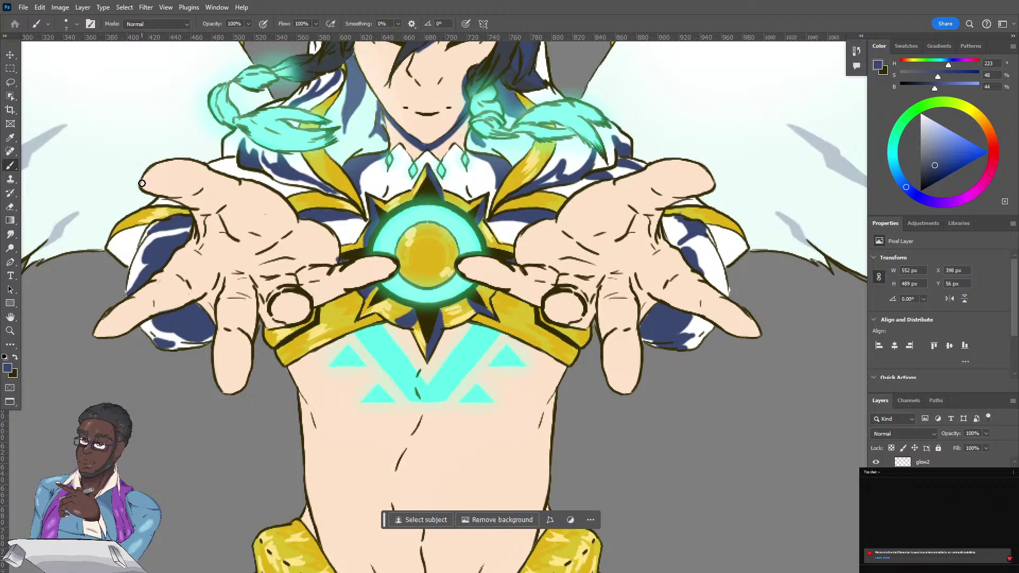
{"action": "mouse_move", "coordinate": [143, 179]}
{"action": "left_mouse_down"}
{"action": "mouse_move", "coordinate": [190, 189]}
{"action": "mouse_move", "coordinate": [204, 175]}
{"action": "mouse_move", "coordinate": [178, 193]}
{"action": "mouse_move", "coordinate": [188, 192]}
{"action": "mouse_move", "coordinate": [148, 189]}
{"action": "mouse_move", "coordinate": [171, 194]}
{"action": "left_mouse_up"}
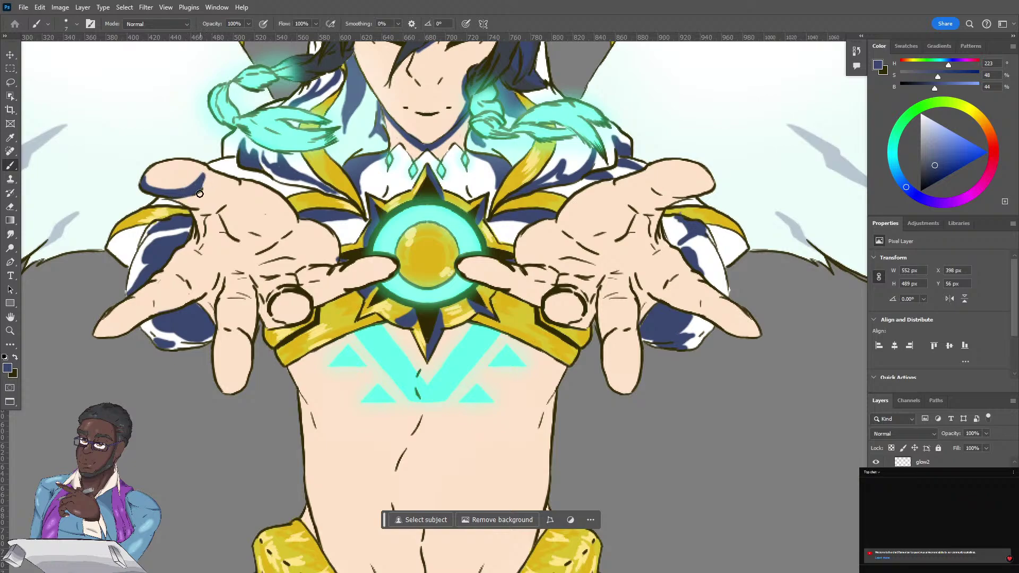
{"action": "mouse_move", "coordinate": [210, 198]}
{"action": "left_mouse_down"}
{"action": "mouse_move", "coordinate": [230, 190]}
{"action": "mouse_move", "coordinate": [205, 206]}
{"action": "left_mouse_up"}
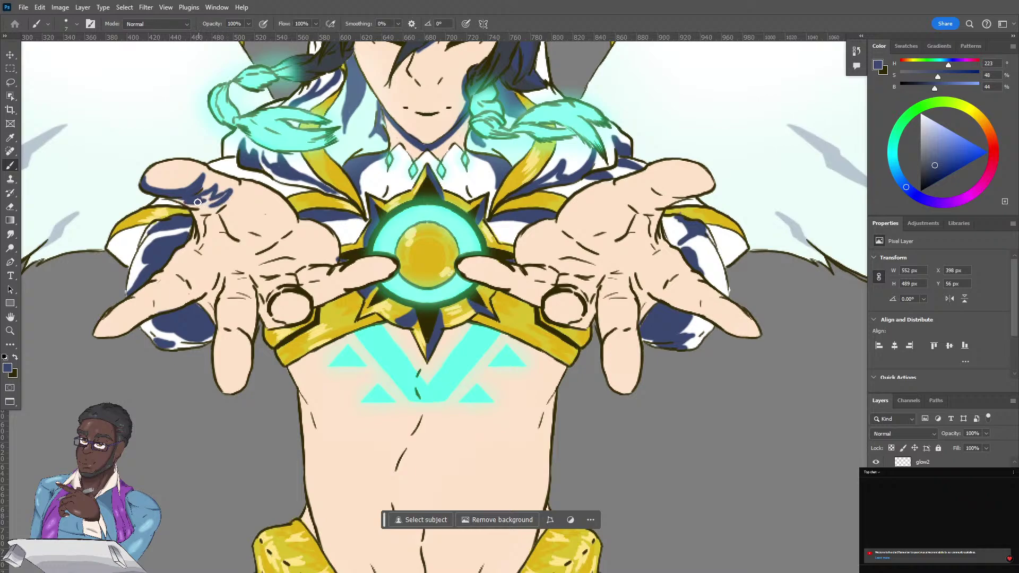
{"action": "mouse_move", "coordinate": [197, 202]}
{"action": "left_mouse_down"}
{"action": "mouse_move", "coordinate": [222, 199]}
{"action": "mouse_move", "coordinate": [195, 194]}
{"action": "mouse_move", "coordinate": [209, 202]}
{"action": "mouse_move", "coordinate": [228, 193]}
{"action": "mouse_move", "coordinate": [201, 210]}
{"action": "mouse_move", "coordinate": [222, 194]}
{"action": "mouse_move", "coordinate": [224, 212]}
{"action": "mouse_move", "coordinate": [202, 195]}
{"action": "mouse_move", "coordinate": [207, 213]}
{"action": "mouse_move", "coordinate": [216, 209]}
{"action": "mouse_move", "coordinate": [199, 198]}
{"action": "left_mouse_up"}
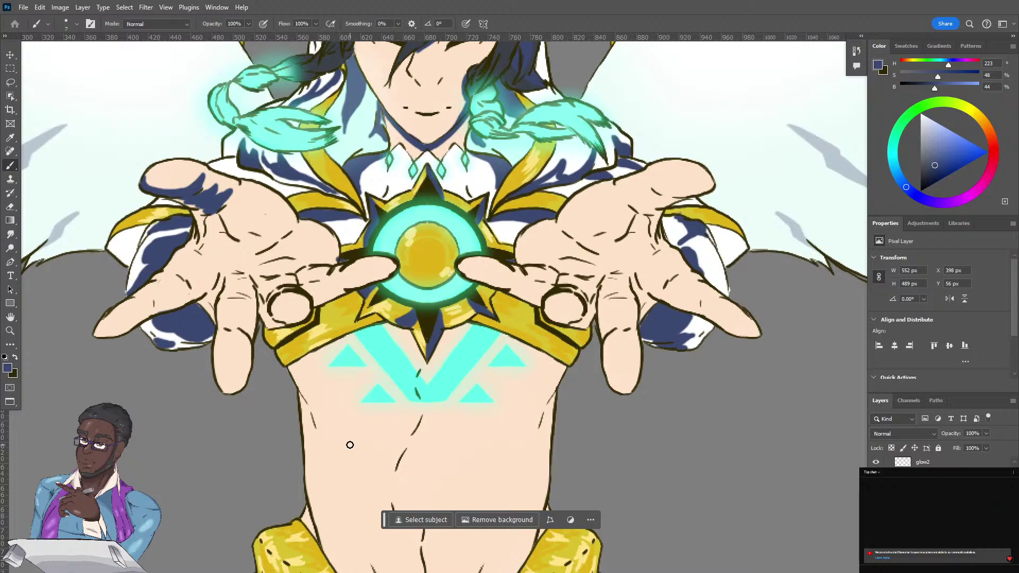
{"action": "scroll", "coordinate": [333, 395], "scroll_direction": "down", "scroll_amount": 5}
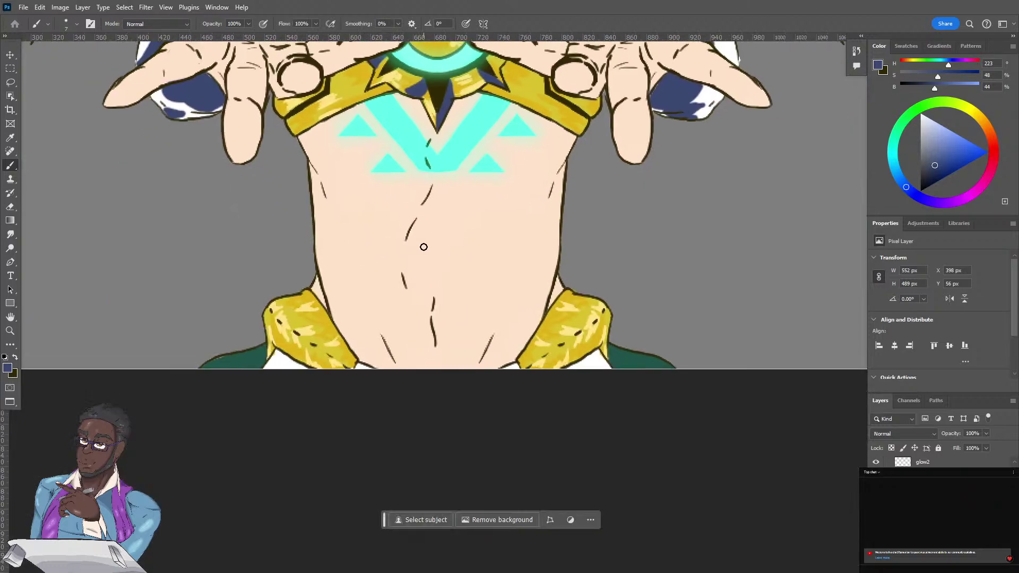
Paint blue shading along the lower outer edge of the gold hip band on the artwork's right, and on the white and green cloth beneath.
{"action": "mouse_move", "coordinate": [604, 316]}
{"action": "left_mouse_down"}
{"action": "mouse_move", "coordinate": [595, 347]}
{"action": "mouse_move", "coordinate": [603, 316]}
{"action": "mouse_move", "coordinate": [566, 361]}
{"action": "mouse_move", "coordinate": [539, 370]}
{"action": "mouse_move", "coordinate": [595, 342]}
{"action": "left_mouse_up"}
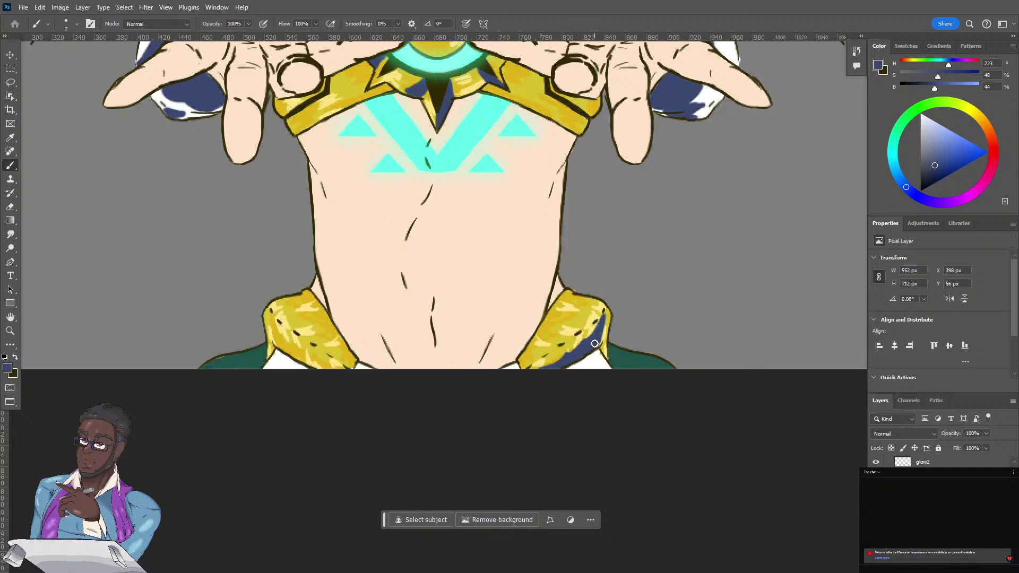
{"action": "left_click_drag", "start_coordinate": [594, 344], "coordinate": [604, 321]}
{"action": "mouse_move", "coordinate": [569, 366]}
{"action": "left_mouse_down"}
{"action": "mouse_move", "coordinate": [598, 362]}
{"action": "mouse_move", "coordinate": [587, 354]}
{"action": "mouse_move", "coordinate": [596, 352]}
{"action": "mouse_move", "coordinate": [602, 360]}
{"action": "left_mouse_up"}
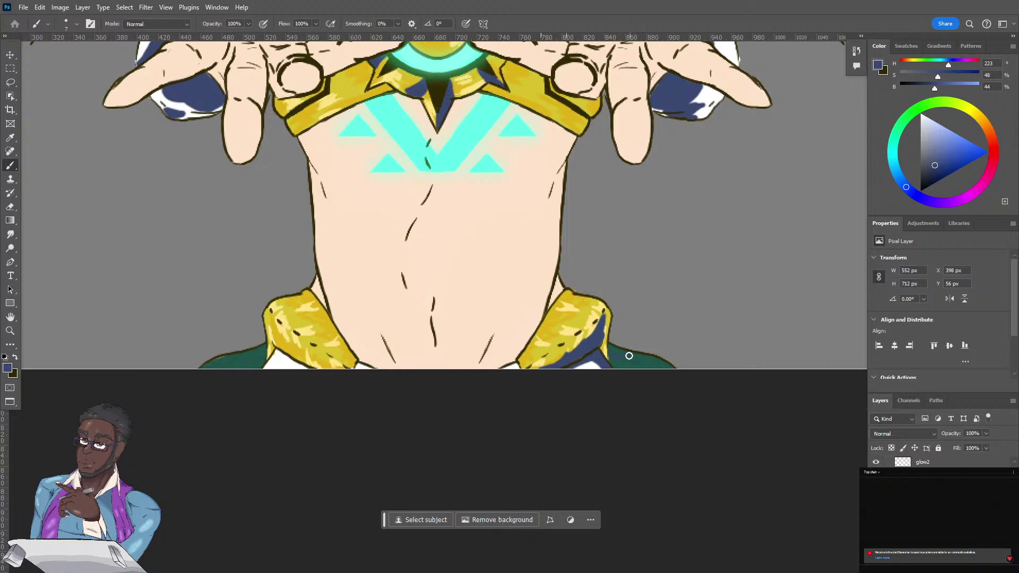
{"action": "mouse_move", "coordinate": [614, 357]}
{"action": "left_mouse_down"}
{"action": "mouse_move", "coordinate": [635, 362]}
{"action": "mouse_move", "coordinate": [628, 355]}
{"action": "mouse_move", "coordinate": [611, 355]}
{"action": "mouse_move", "coordinate": [626, 366]}
{"action": "mouse_move", "coordinate": [633, 352]}
{"action": "left_mouse_up"}
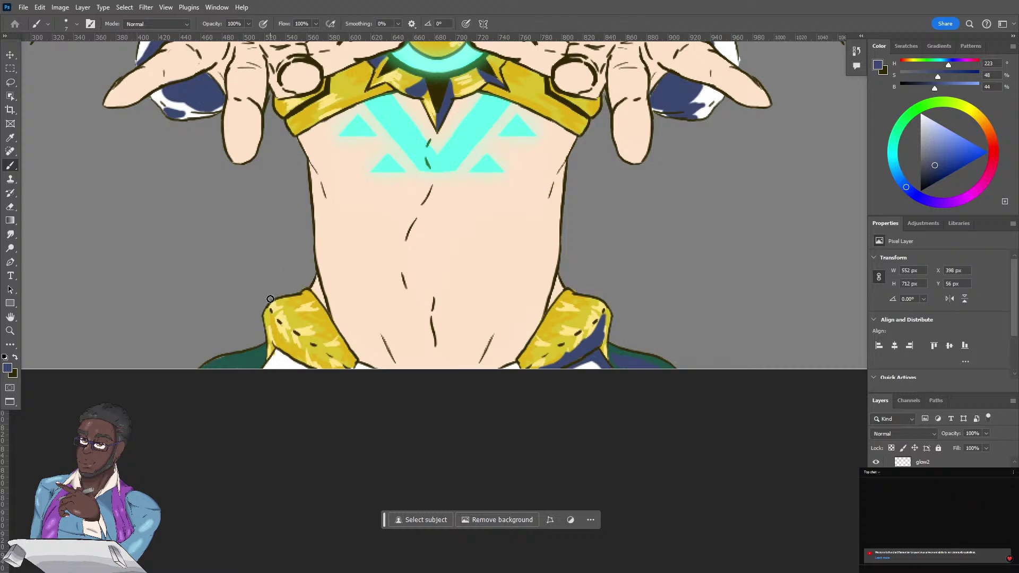
Paint matching blue shading under the gold hip band on the artwork's left, extending onto the adjoining white and green cloth.
{"action": "mouse_move", "coordinate": [271, 324]}
{"action": "left_mouse_down"}
{"action": "mouse_move", "coordinate": [270, 316]}
{"action": "mouse_move", "coordinate": [330, 368]}
{"action": "left_mouse_up"}
{"action": "mouse_move", "coordinate": [273, 331]}
{"action": "left_mouse_down"}
{"action": "mouse_move", "coordinate": [271, 321]}
{"action": "mouse_move", "coordinate": [273, 340]}
{"action": "mouse_move", "coordinate": [326, 370]}
{"action": "left_mouse_up"}
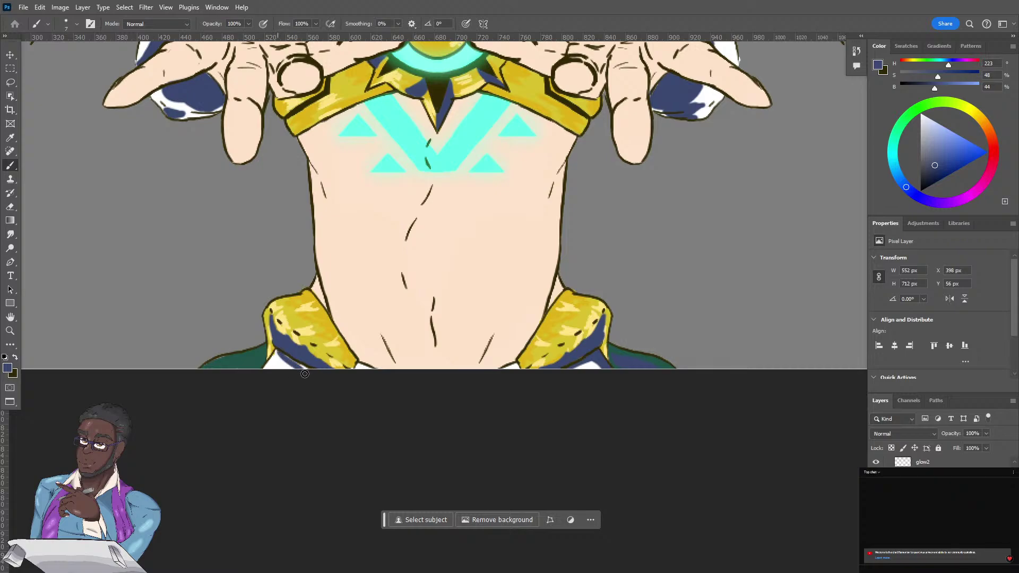
{"action": "left_click_drag", "start_coordinate": [273, 356], "coordinate": [270, 366]}
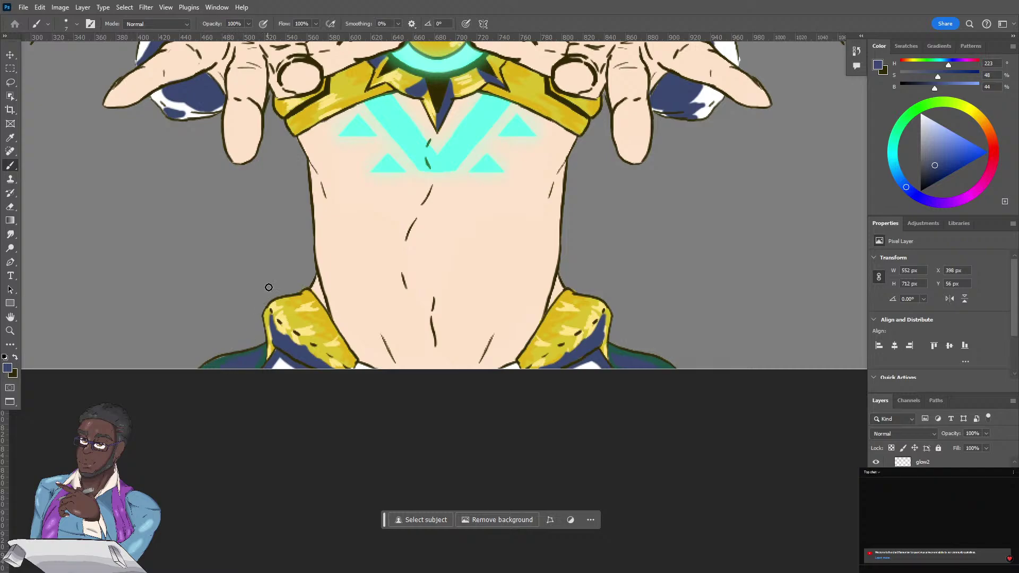
Paint blue shading on the outer white sleeves directly beneath the gold shoulder trim on both sides of the figure.
{"action": "left_click_drag", "start_coordinate": [269, 254], "coordinate": [245, 442]}
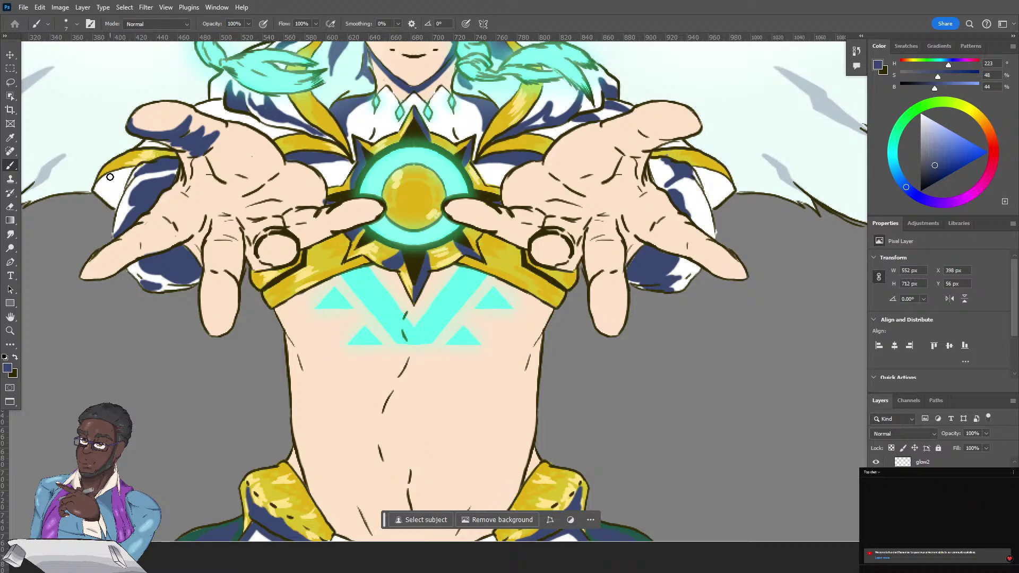
{"action": "mouse_move", "coordinate": [96, 186]}
{"action": "left_mouse_down"}
{"action": "mouse_move", "coordinate": [117, 191]}
{"action": "mouse_move", "coordinate": [129, 172]}
{"action": "mouse_move", "coordinate": [99, 180]}
{"action": "mouse_move", "coordinate": [119, 178]}
{"action": "left_mouse_up"}
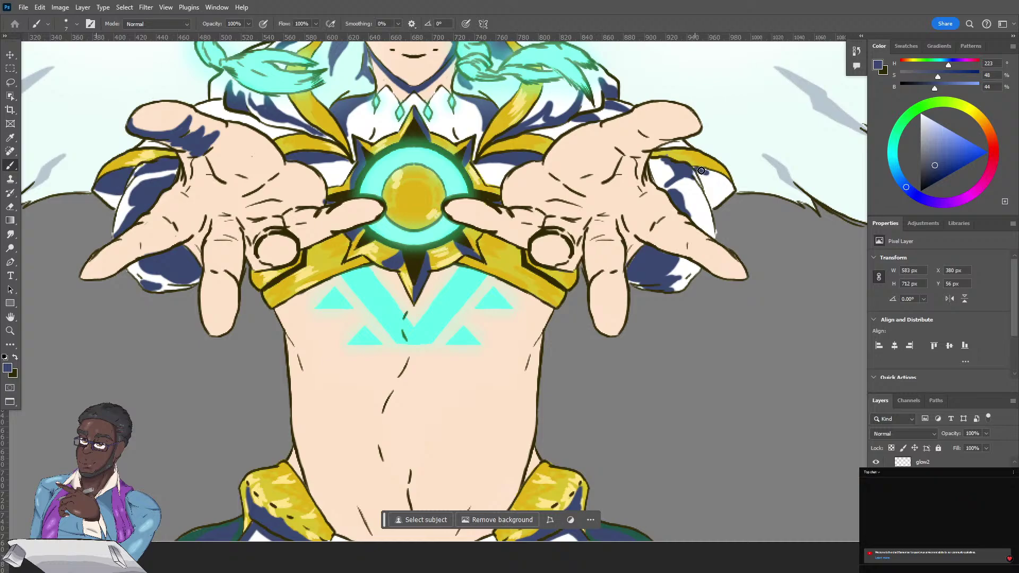
{"action": "left_click_drag", "start_coordinate": [701, 171], "coordinate": [723, 179]}
{"action": "left_click_drag", "start_coordinate": [712, 173], "coordinate": [723, 181]}
Paint thin blue shadows along the lower outer part of the inner rim on both large gold rings.
{"action": "mouse_move", "coordinate": [353, 189]}
{"action": "left_mouse_down"}
{"action": "mouse_move", "coordinate": [348, 285]}
{"action": "mouse_move", "coordinate": [307, 349]}
{"action": "mouse_move", "coordinate": [270, 481]}
{"action": "left_mouse_up"}
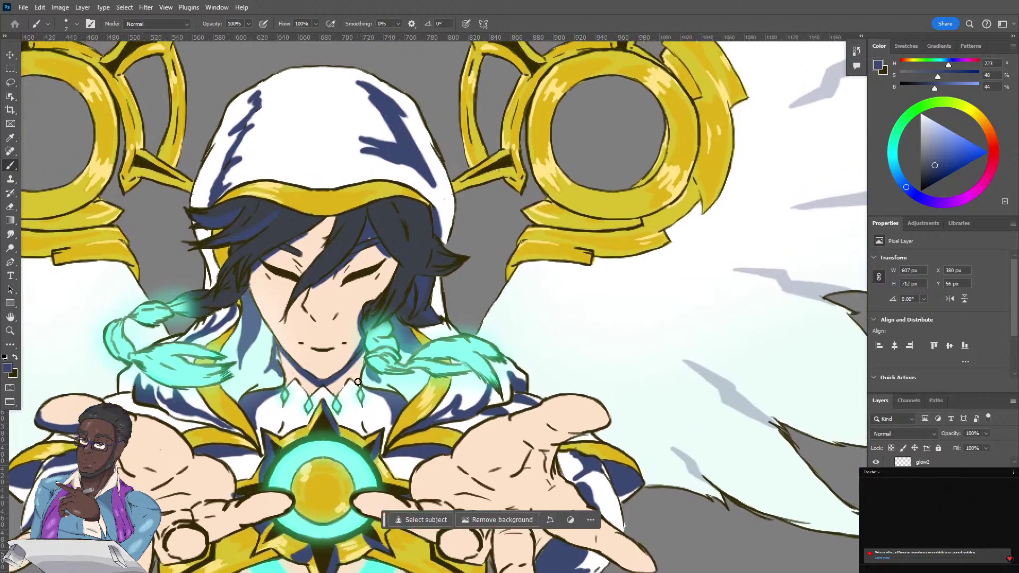
{"action": "mouse_move", "coordinate": [665, 126]}
{"action": "left_mouse_down"}
{"action": "mouse_move", "coordinate": [657, 157]}
{"action": "mouse_move", "coordinate": [665, 134]}
{"action": "mouse_move", "coordinate": [632, 186]}
{"action": "mouse_move", "coordinate": [664, 153]}
{"action": "mouse_move", "coordinate": [637, 183]}
{"action": "left_mouse_up"}
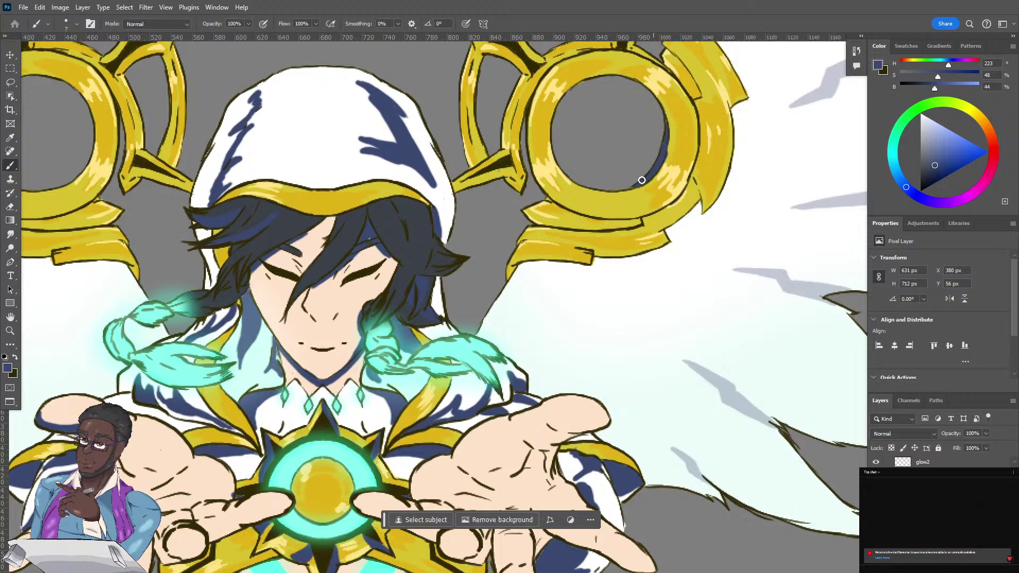
{"action": "left_click_drag", "start_coordinate": [360, 263], "coordinate": [629, 395]}
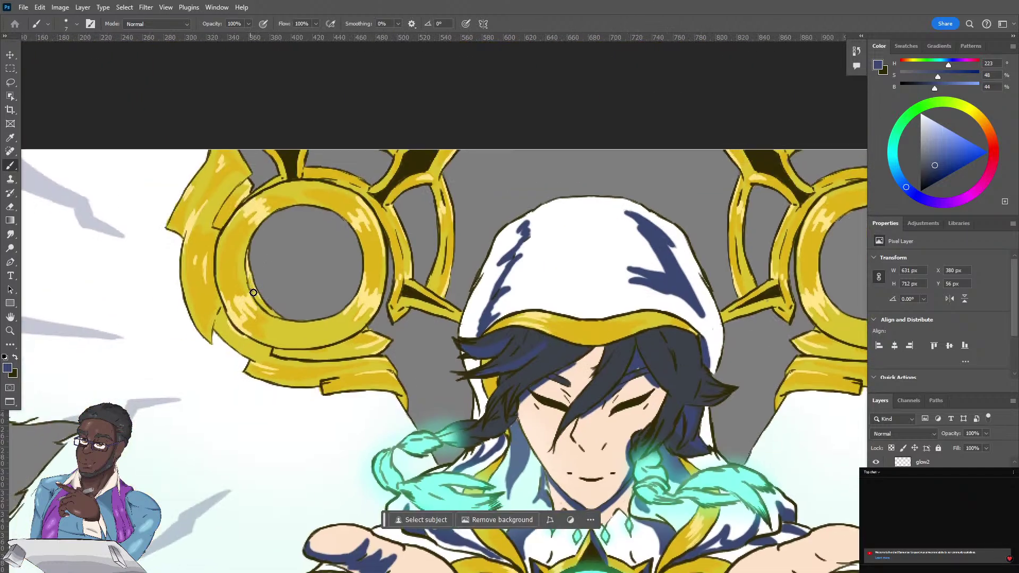
{"action": "mouse_move", "coordinate": [253, 293]}
{"action": "left_mouse_down"}
{"action": "mouse_move", "coordinate": [282, 317]}
{"action": "mouse_move", "coordinate": [290, 308]}
{"action": "left_mouse_up"}
Paint blue shading on the large dark-centred spike, curved gold loop and pointed strut between the artwork's left ring and the hood.
{"action": "mouse_move", "coordinate": [398, 151]}
{"action": "left_mouse_down"}
{"action": "mouse_move", "coordinate": [369, 189]}
{"action": "mouse_move", "coordinate": [400, 150]}
{"action": "mouse_move", "coordinate": [393, 172]}
{"action": "left_mouse_up"}
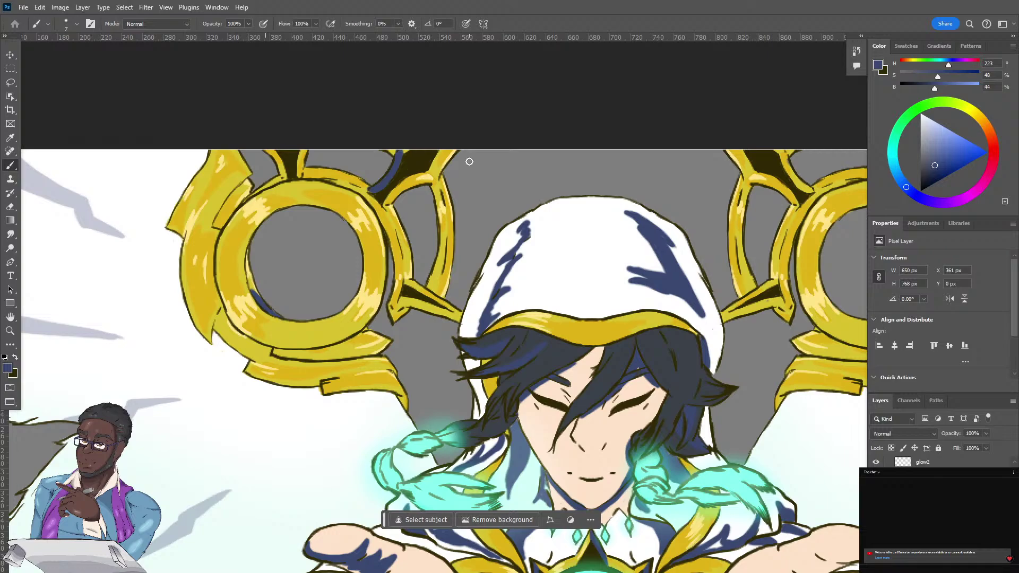
{"action": "left_click_drag", "start_coordinate": [446, 202], "coordinate": [440, 178]}
{"action": "mouse_move", "coordinate": [430, 276]}
{"action": "left_mouse_down"}
{"action": "mouse_move", "coordinate": [441, 224]}
{"action": "mouse_move", "coordinate": [426, 184]}
{"action": "mouse_move", "coordinate": [439, 197]}
{"action": "left_mouse_up"}
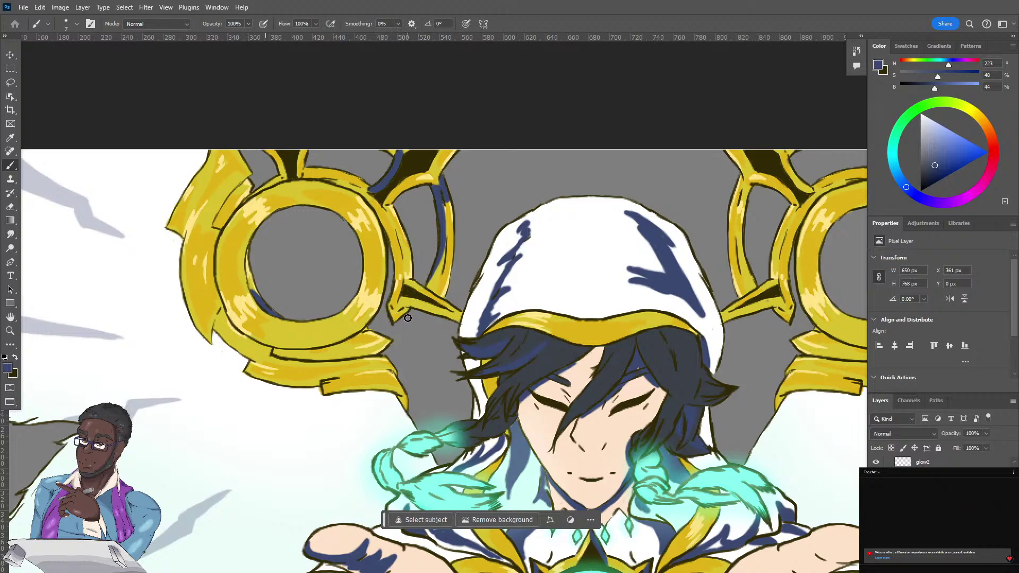
{"action": "mouse_move", "coordinate": [384, 307]}
{"action": "left_mouse_down"}
{"action": "mouse_move", "coordinate": [417, 278]}
{"action": "mouse_move", "coordinate": [399, 306]}
{"action": "mouse_move", "coordinate": [461, 320]}
{"action": "mouse_move", "coordinate": [406, 300]}
{"action": "mouse_move", "coordinate": [456, 318]}
{"action": "left_mouse_up"}
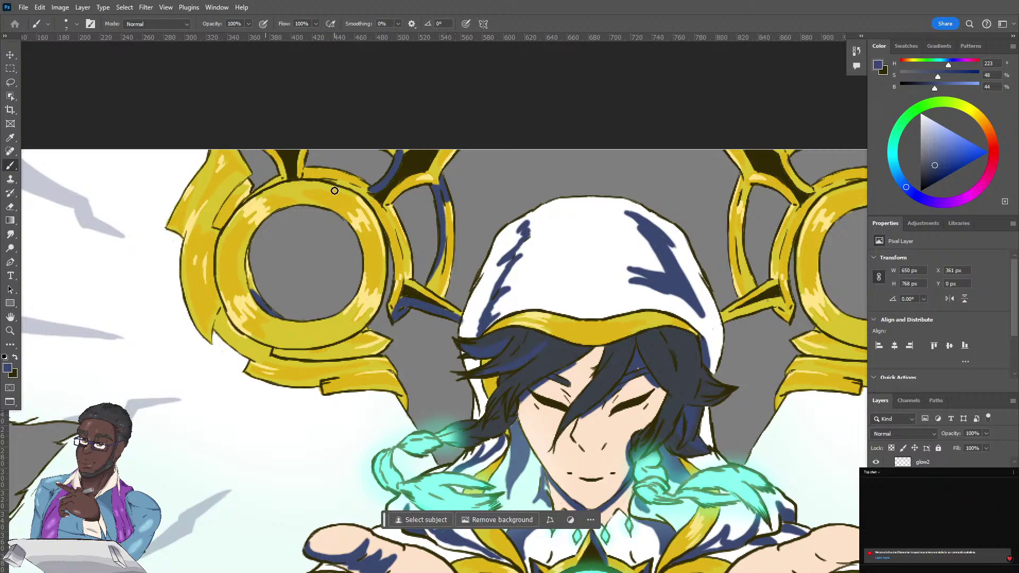
Paint blue shading along the thin gold band around the top of the artwork's left ring and on its small upper spike.
{"action": "mouse_move", "coordinate": [328, 180]}
{"action": "left_mouse_down"}
{"action": "mouse_move", "coordinate": [389, 226]}
{"action": "mouse_move", "coordinate": [375, 202]}
{"action": "mouse_move", "coordinate": [392, 243]}
{"action": "left_mouse_up"}
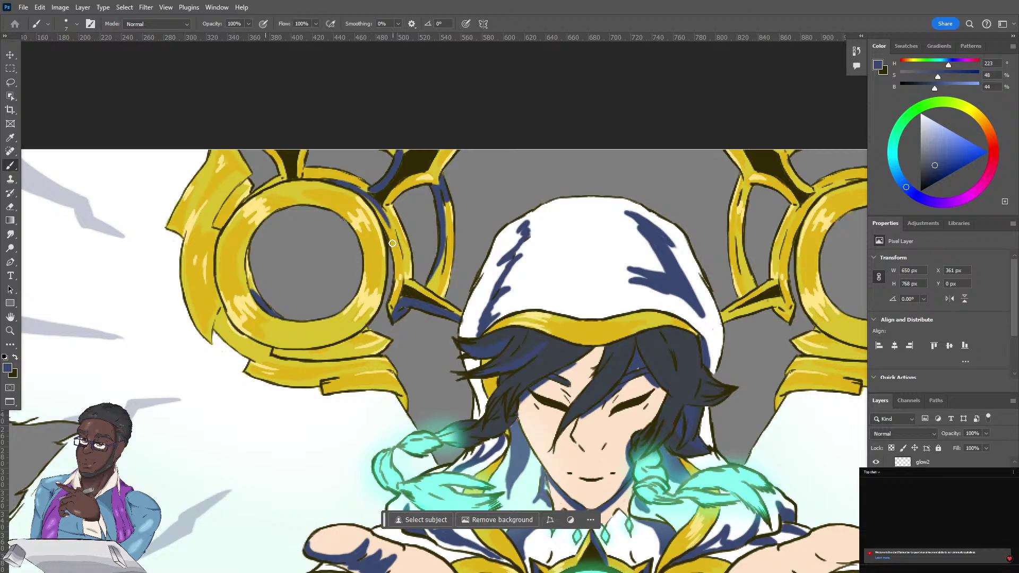
{"action": "mouse_move", "coordinate": [377, 204]}
{"action": "left_mouse_down"}
{"action": "mouse_move", "coordinate": [399, 255]}
{"action": "mouse_move", "coordinate": [390, 234]}
{"action": "left_mouse_up"}
{"action": "left_click_drag", "start_coordinate": [272, 183], "coordinate": [247, 200]}
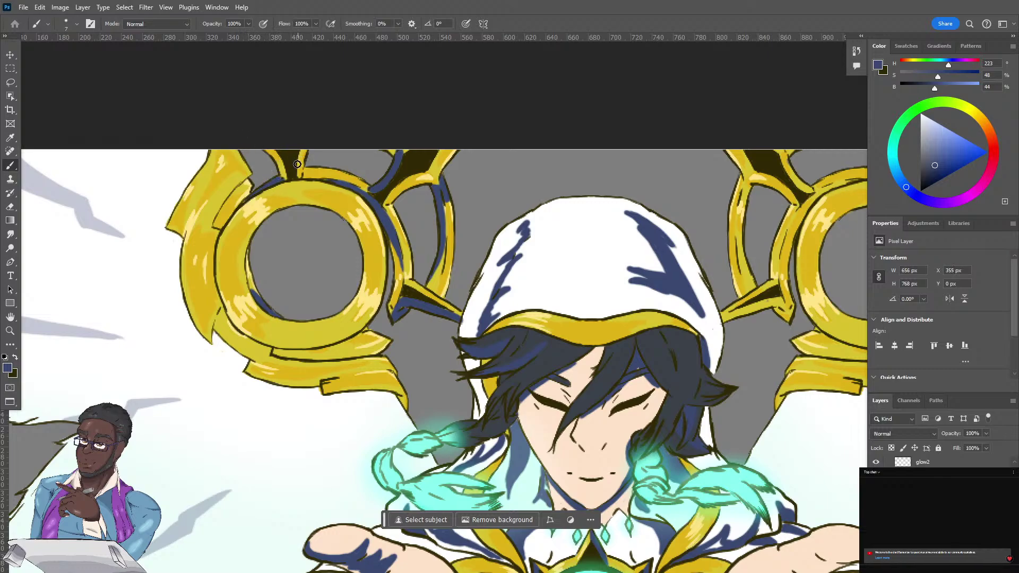
{"action": "left_click_drag", "start_coordinate": [297, 165], "coordinate": [300, 153]}
Paint blue shading on the overlapping gold plates around the artwork's left ring, along their outer edges and lower tips.
{"action": "mouse_move", "coordinate": [385, 342]}
{"action": "left_mouse_down"}
{"action": "mouse_move", "coordinate": [283, 356]}
{"action": "mouse_move", "coordinate": [386, 343]}
{"action": "left_mouse_up"}
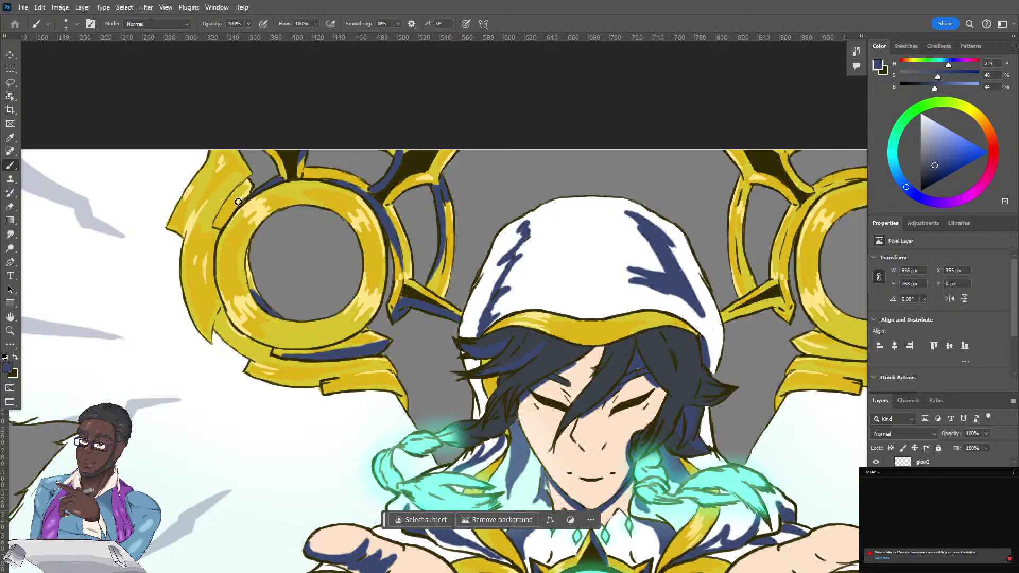
{"action": "mouse_move", "coordinate": [251, 185]}
{"action": "left_mouse_down"}
{"action": "mouse_move", "coordinate": [214, 224]}
{"action": "mouse_move", "coordinate": [248, 184]}
{"action": "left_mouse_up"}
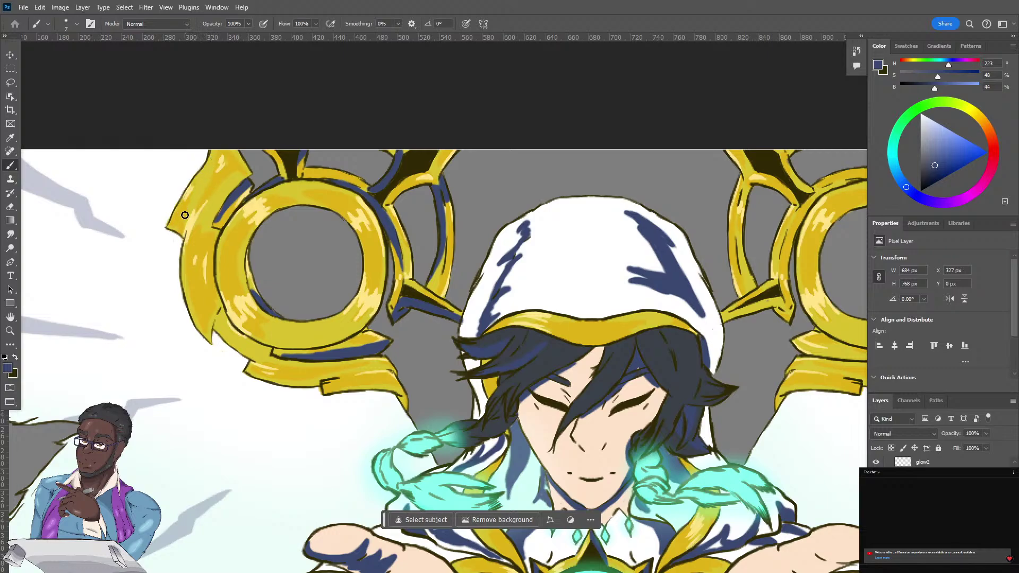
{"action": "mouse_move", "coordinate": [191, 211]}
{"action": "left_mouse_down"}
{"action": "mouse_move", "coordinate": [182, 204]}
{"action": "mouse_move", "coordinate": [186, 215]}
{"action": "mouse_move", "coordinate": [207, 169]}
{"action": "mouse_move", "coordinate": [190, 188]}
{"action": "mouse_move", "coordinate": [228, 145]}
{"action": "mouse_move", "coordinate": [193, 181]}
{"action": "mouse_move", "coordinate": [170, 226]}
{"action": "mouse_move", "coordinate": [185, 207]}
{"action": "mouse_move", "coordinate": [177, 229]}
{"action": "left_mouse_up"}
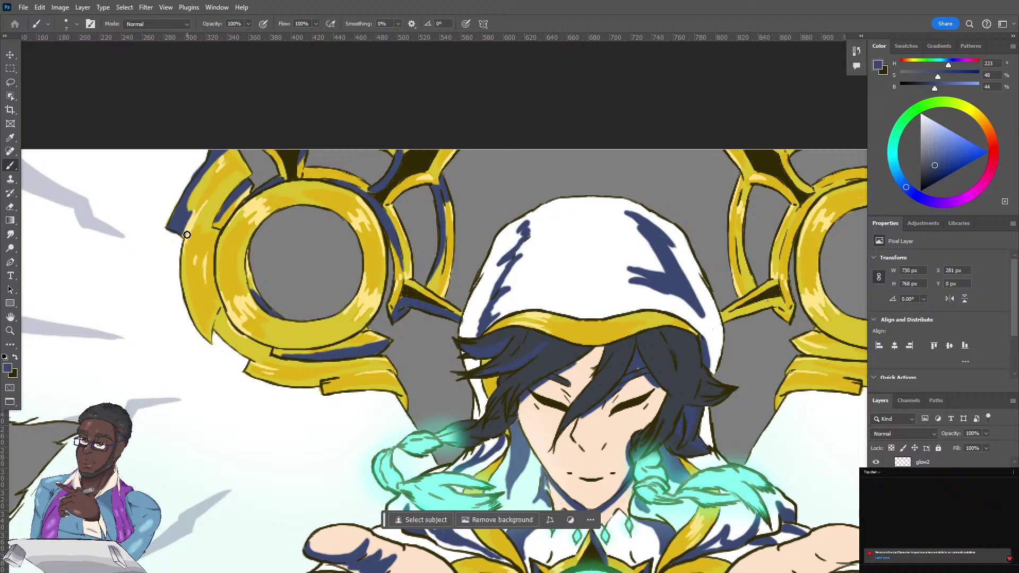
{"action": "mouse_move", "coordinate": [191, 224]}
{"action": "left_mouse_down"}
{"action": "mouse_move", "coordinate": [185, 251]}
{"action": "mouse_move", "coordinate": [189, 226]}
{"action": "mouse_move", "coordinate": [210, 341]}
{"action": "mouse_move", "coordinate": [210, 325]}
{"action": "mouse_move", "coordinate": [208, 336]}
{"action": "mouse_move", "coordinate": [198, 323]}
{"action": "mouse_move", "coordinate": [184, 250]}
{"action": "mouse_move", "coordinate": [209, 341]}
{"action": "mouse_move", "coordinate": [218, 317]}
{"action": "mouse_move", "coordinate": [270, 358]}
{"action": "mouse_move", "coordinate": [214, 323]}
{"action": "mouse_move", "coordinate": [269, 359]}
{"action": "left_mouse_up"}
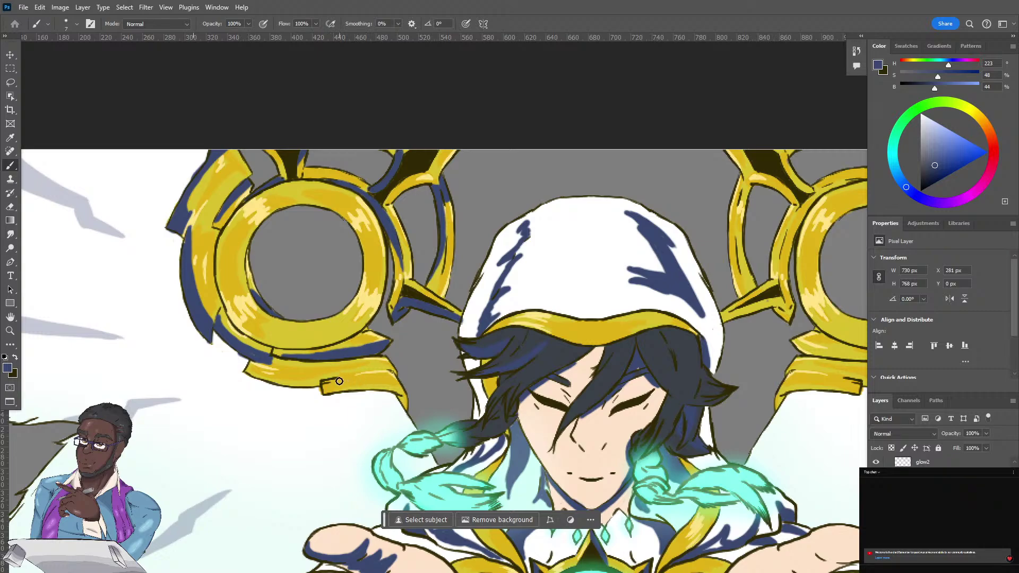
{"action": "mouse_move", "coordinate": [339, 381]}
{"action": "left_mouse_down"}
{"action": "mouse_move", "coordinate": [400, 392]}
{"action": "mouse_move", "coordinate": [325, 391]}
{"action": "mouse_move", "coordinate": [341, 381]}
{"action": "mouse_move", "coordinate": [328, 389]}
{"action": "mouse_move", "coordinate": [378, 372]}
{"action": "left_mouse_up"}
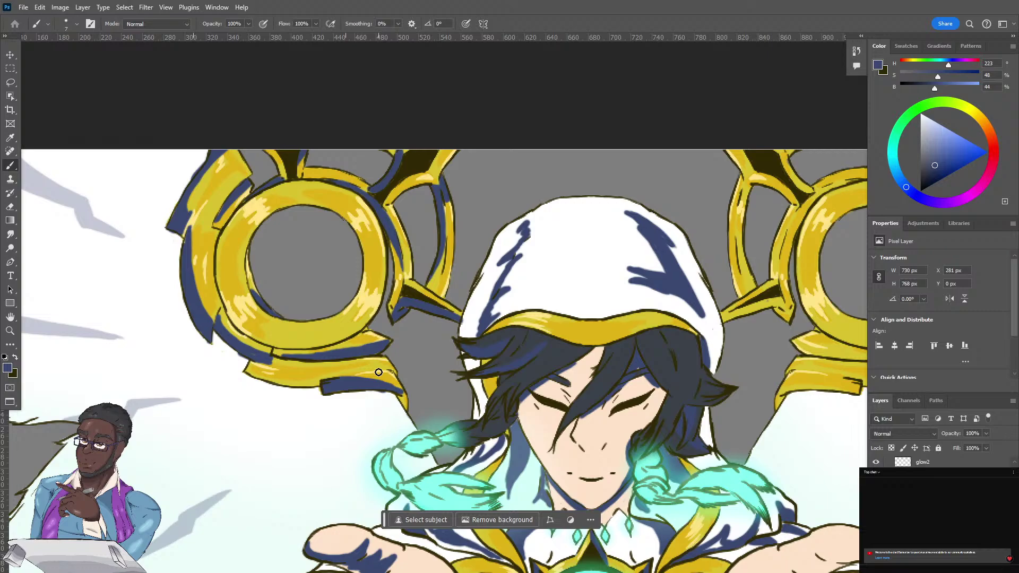
Paint matching blue shading on the inner band, pointed strut, large spike and curved loop beside the artwork's right ring.
{"action": "scroll", "coordinate": [378, 371], "scroll_direction": "right", "scroll_amount": 8}
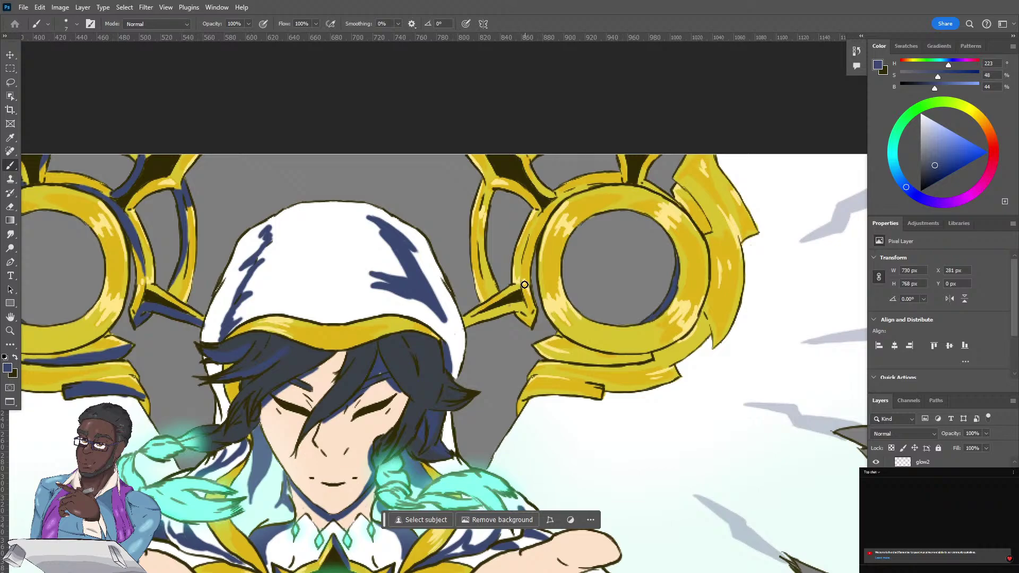
{"action": "mouse_move", "coordinate": [522, 280]}
{"action": "left_mouse_down"}
{"action": "mouse_move", "coordinate": [530, 313]}
{"action": "mouse_move", "coordinate": [524, 266]}
{"action": "mouse_move", "coordinate": [525, 277]}
{"action": "mouse_move", "coordinate": [530, 240]}
{"action": "mouse_move", "coordinate": [526, 294]}
{"action": "mouse_move", "coordinate": [537, 237]}
{"action": "mouse_move", "coordinate": [527, 242]}
{"action": "mouse_move", "coordinate": [547, 207]}
{"action": "mouse_move", "coordinate": [595, 185]}
{"action": "mouse_move", "coordinate": [544, 211]}
{"action": "mouse_move", "coordinate": [601, 185]}
{"action": "left_mouse_up"}
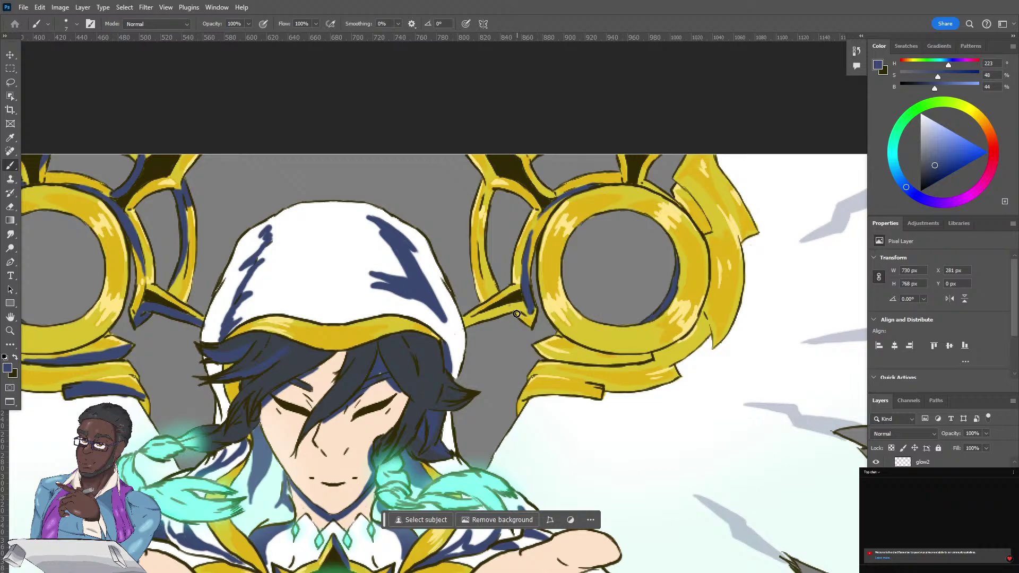
{"action": "left_click_drag", "start_coordinate": [518, 312], "coordinate": [530, 325]}
{"action": "mouse_move", "coordinate": [509, 290]}
{"action": "left_mouse_down"}
{"action": "mouse_move", "coordinate": [517, 286]}
{"action": "mouse_move", "coordinate": [466, 317]}
{"action": "mouse_move", "coordinate": [509, 286]}
{"action": "left_mouse_up"}
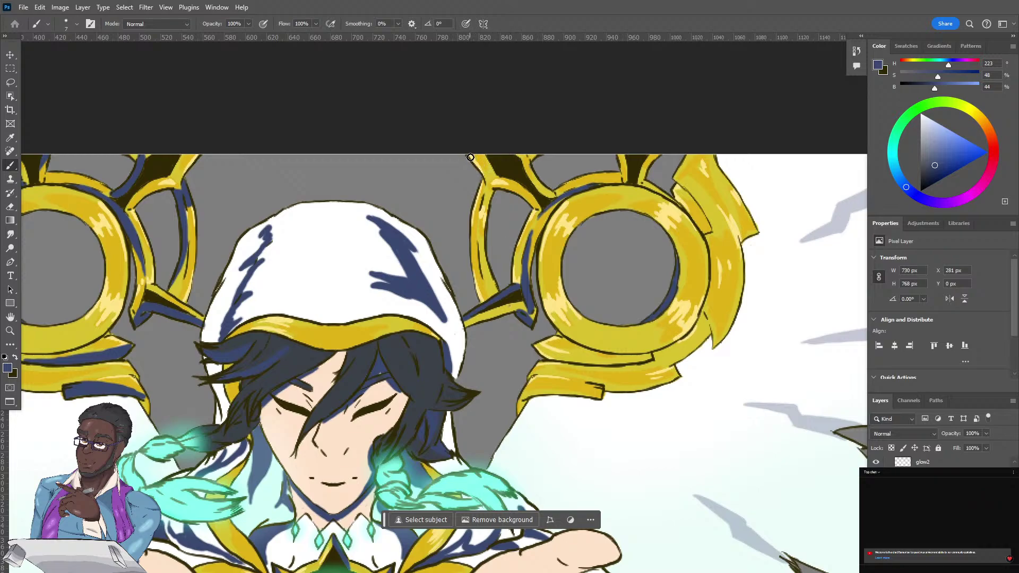
{"action": "mouse_move", "coordinate": [470, 153]}
{"action": "left_mouse_down"}
{"action": "mouse_move", "coordinate": [488, 184]}
{"action": "mouse_move", "coordinate": [492, 172]}
{"action": "mouse_move", "coordinate": [465, 153]}
{"action": "mouse_move", "coordinate": [482, 156]}
{"action": "mouse_move", "coordinate": [490, 182]}
{"action": "mouse_move", "coordinate": [494, 167]}
{"action": "mouse_move", "coordinate": [490, 184]}
{"action": "mouse_move", "coordinate": [537, 207]}
{"action": "mouse_move", "coordinate": [492, 177]}
{"action": "mouse_move", "coordinate": [538, 205]}
{"action": "left_mouse_up"}
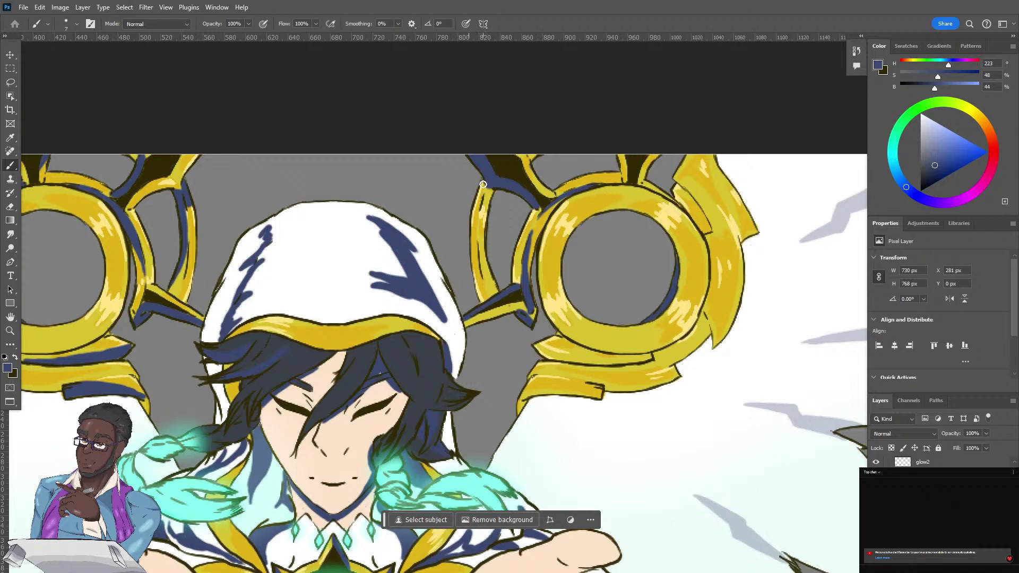
{"action": "left_click_drag", "start_coordinate": [483, 183], "coordinate": [477, 234]}
{"action": "left_click_drag", "start_coordinate": [483, 270], "coordinate": [490, 293]}
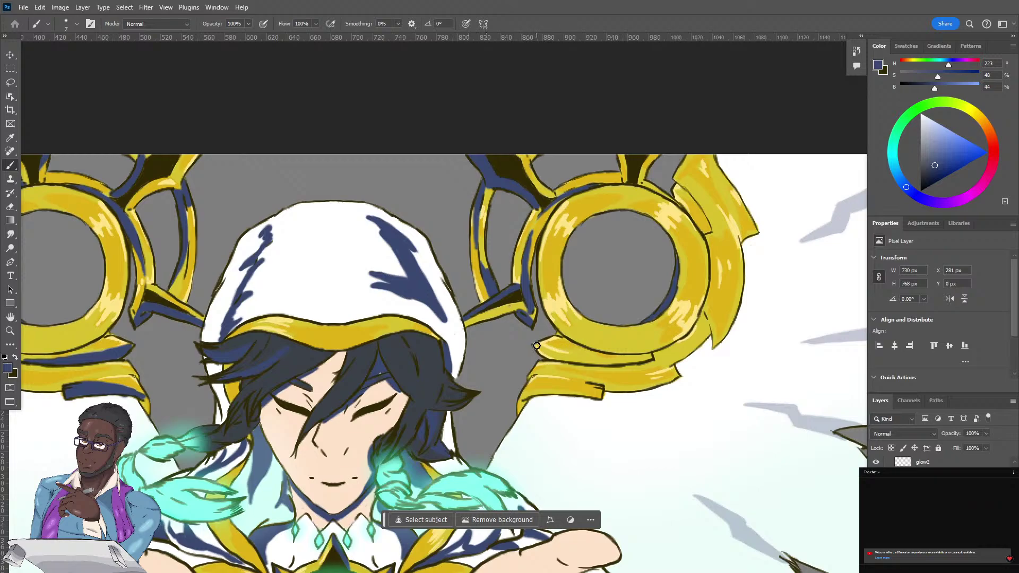
Paint blue shading on the small upper spike and on the outer and lower gold plates surrounding the artwork's right ring.
{"action": "mouse_move", "coordinate": [535, 344]}
{"action": "left_mouse_down"}
{"action": "mouse_move", "coordinate": [591, 362]}
{"action": "mouse_move", "coordinate": [553, 353]}
{"action": "mouse_move", "coordinate": [637, 361]}
{"action": "mouse_move", "coordinate": [539, 349]}
{"action": "mouse_move", "coordinate": [592, 363]}
{"action": "mouse_move", "coordinate": [580, 364]}
{"action": "mouse_move", "coordinate": [653, 361]}
{"action": "mouse_move", "coordinate": [630, 363]}
{"action": "left_mouse_up"}
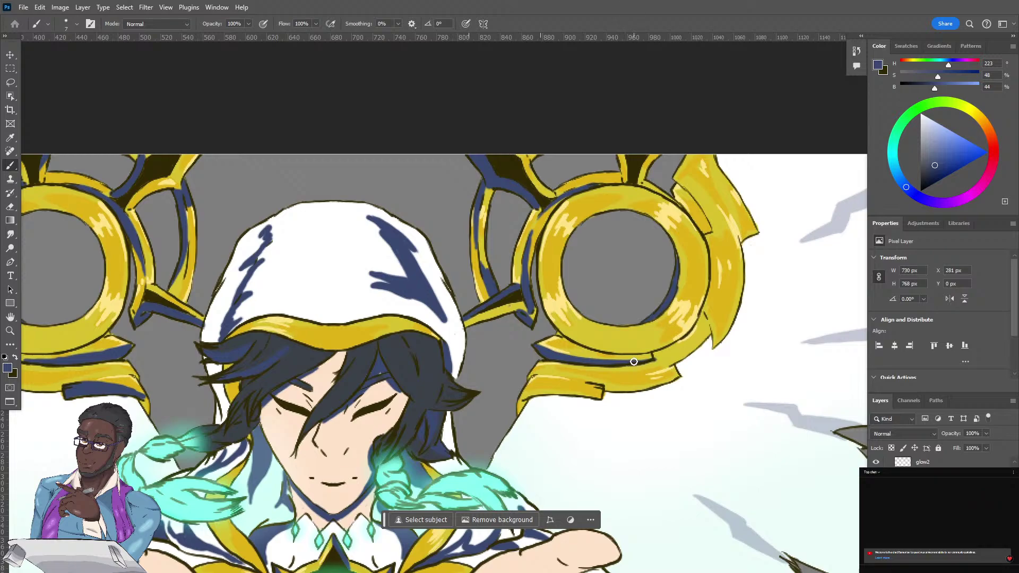
{"action": "mouse_move", "coordinate": [680, 197]}
{"action": "left_mouse_down"}
{"action": "mouse_move", "coordinate": [673, 191]}
{"action": "mouse_move", "coordinate": [708, 228]}
{"action": "mouse_move", "coordinate": [675, 185]}
{"action": "mouse_move", "coordinate": [696, 209]}
{"action": "left_mouse_up"}
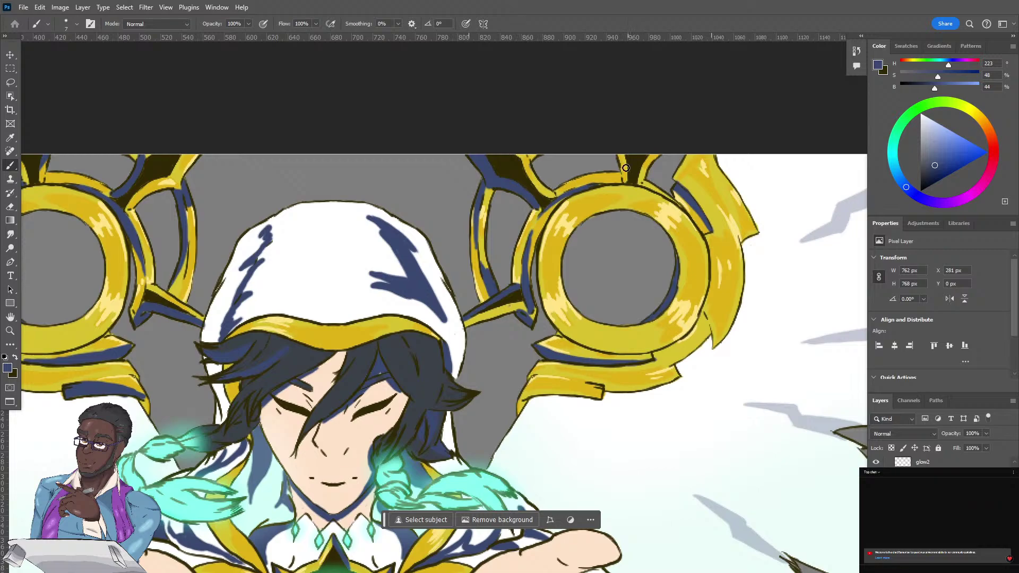
{"action": "mouse_move", "coordinate": [624, 184]}
{"action": "left_mouse_down"}
{"action": "mouse_move", "coordinate": [618, 154]}
{"action": "mouse_move", "coordinate": [626, 178]}
{"action": "mouse_move", "coordinate": [628, 156]}
{"action": "left_mouse_up"}
{"action": "mouse_move", "coordinate": [703, 320]}
{"action": "left_mouse_down"}
{"action": "mouse_move", "coordinate": [669, 363]}
{"action": "mouse_move", "coordinate": [701, 341]}
{"action": "mouse_move", "coordinate": [707, 324]}
{"action": "mouse_move", "coordinate": [709, 333]}
{"action": "mouse_move", "coordinate": [703, 313]}
{"action": "mouse_move", "coordinate": [708, 326]}
{"action": "mouse_move", "coordinate": [727, 312]}
{"action": "mouse_move", "coordinate": [735, 284]}
{"action": "mouse_move", "coordinate": [717, 317]}
{"action": "mouse_move", "coordinate": [736, 263]}
{"action": "mouse_move", "coordinate": [735, 271]}
{"action": "mouse_move", "coordinate": [721, 223]}
{"action": "mouse_move", "coordinate": [739, 297]}
{"action": "mouse_move", "coordinate": [738, 276]}
{"action": "mouse_move", "coordinate": [713, 346]}
{"action": "mouse_move", "coordinate": [724, 306]}
{"action": "left_mouse_up"}
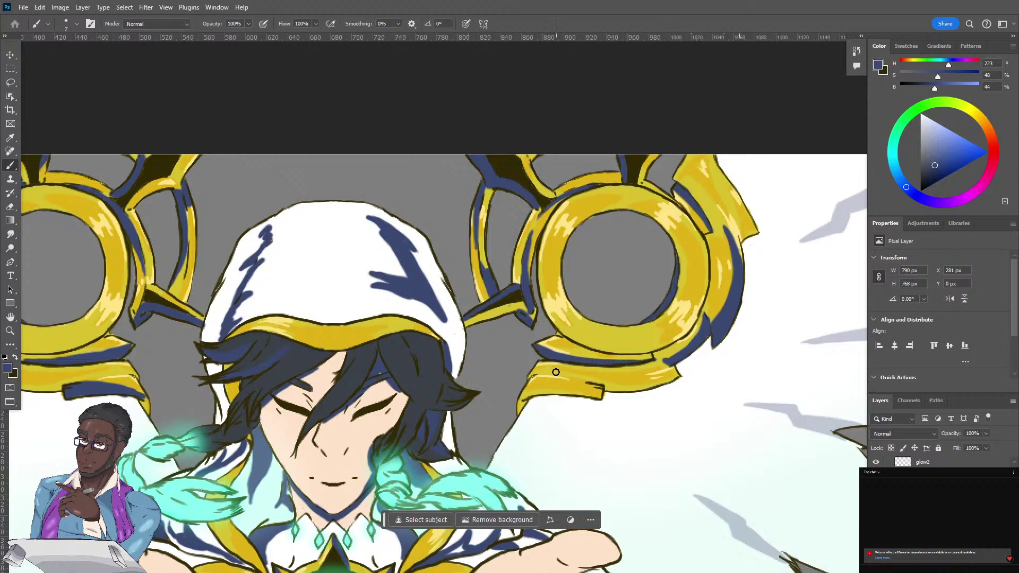
{"action": "mouse_move", "coordinate": [591, 381]}
{"action": "left_mouse_down"}
{"action": "mouse_move", "coordinate": [556, 374]}
{"action": "mouse_move", "coordinate": [597, 385]}
{"action": "left_mouse_up"}
{"action": "mouse_move", "coordinate": [591, 382]}
{"action": "left_mouse_down"}
{"action": "mouse_move", "coordinate": [629, 387]}
{"action": "mouse_move", "coordinate": [675, 375]}
{"action": "mouse_move", "coordinate": [607, 387]}
{"action": "mouse_move", "coordinate": [631, 388]}
{"action": "mouse_move", "coordinate": [618, 387]}
{"action": "left_mouse_up"}
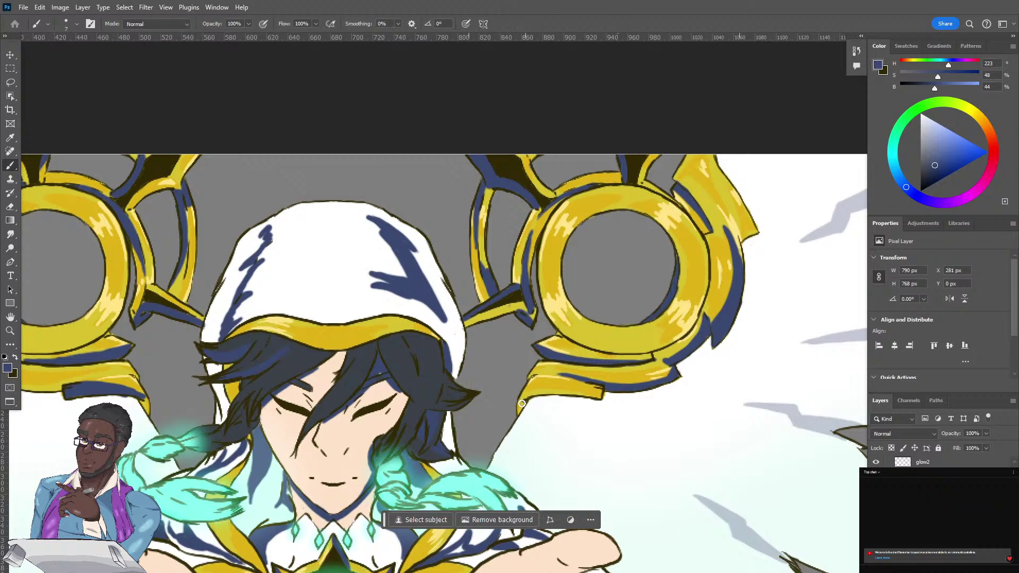
{"action": "left_click_drag", "start_coordinate": [522, 403], "coordinate": [523, 399]}
{"action": "mouse_move", "coordinate": [526, 388]}
{"action": "left_mouse_down"}
{"action": "mouse_move", "coordinate": [566, 388]}
{"action": "mouse_move", "coordinate": [523, 395]}
{"action": "mouse_move", "coordinate": [530, 390]}
{"action": "left_mouse_up"}
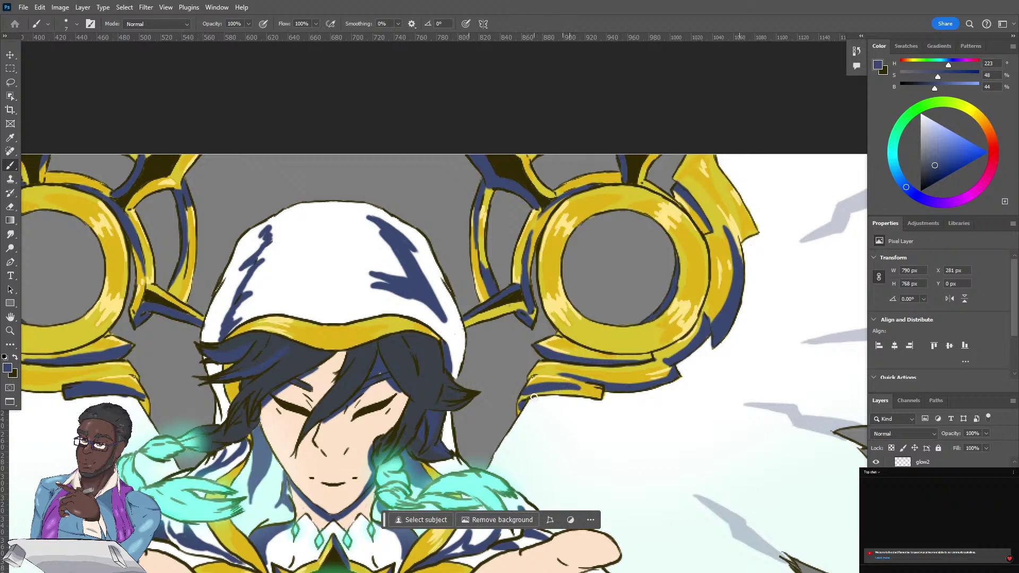
Paint blue shading on the outer tip of the topmost gold plate beside the artwork's right ring.
{"action": "left_click_drag", "start_coordinate": [151, 417], "coordinate": [497, 325]}
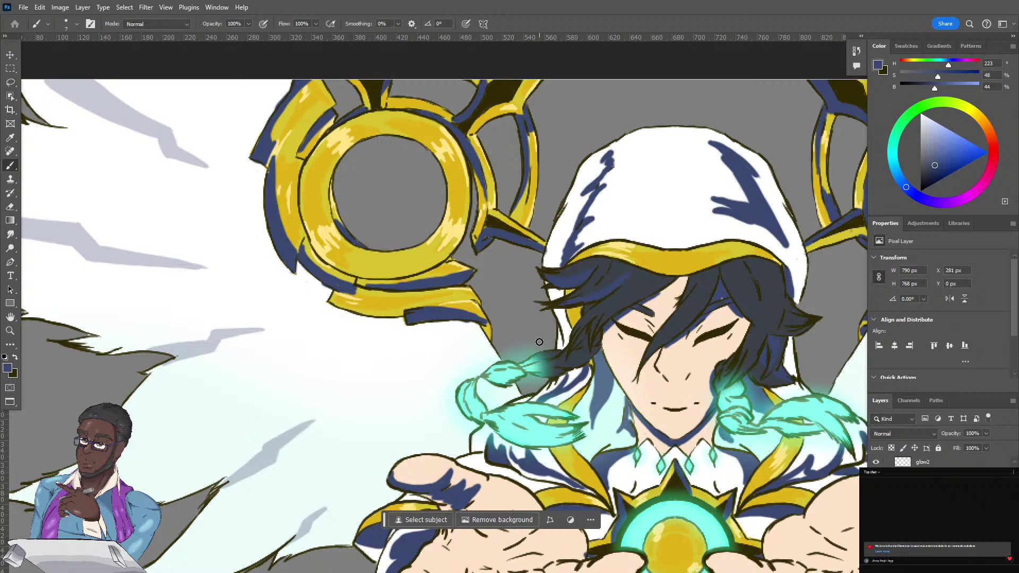
{"action": "left_click_drag", "start_coordinate": [657, 388], "coordinate": [430, 430]}
{"action": "left_click_drag", "start_coordinate": [682, 417], "coordinate": [462, 438]}
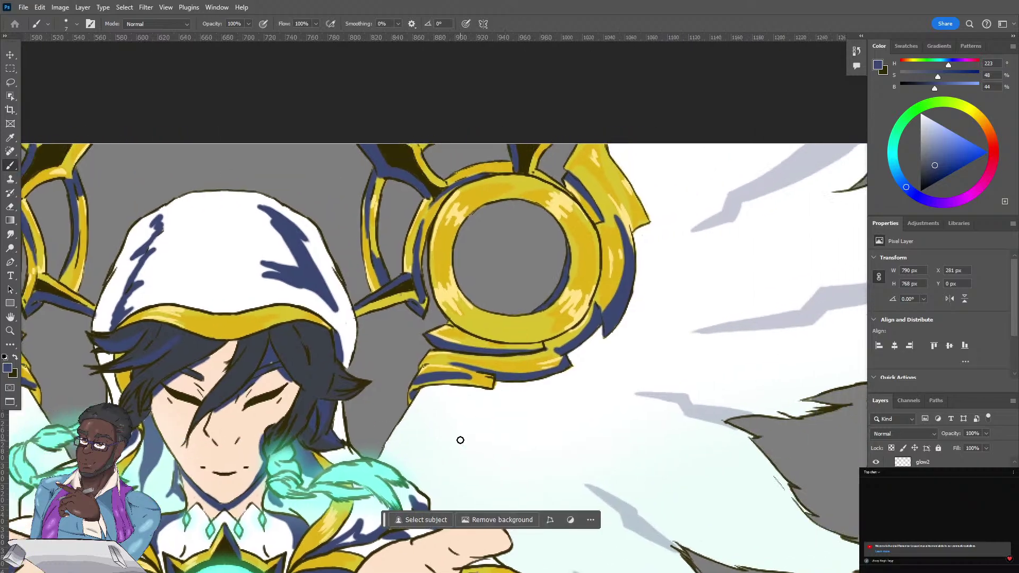
{"action": "left_click_drag", "start_coordinate": [555, 291], "coordinate": [675, 341]}
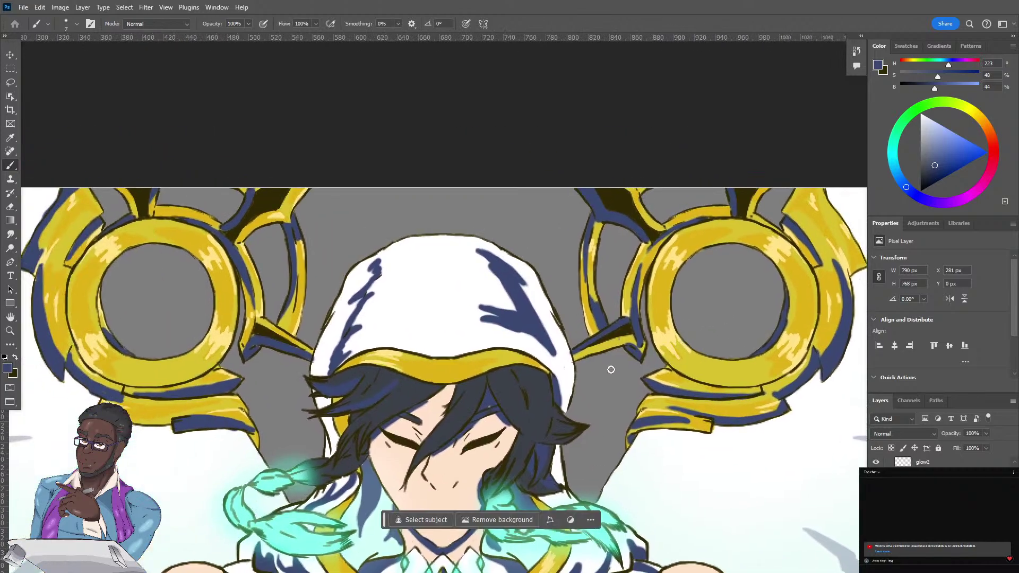
{"action": "left_click_drag", "start_coordinate": [618, 361], "coordinate": [431, 427]}
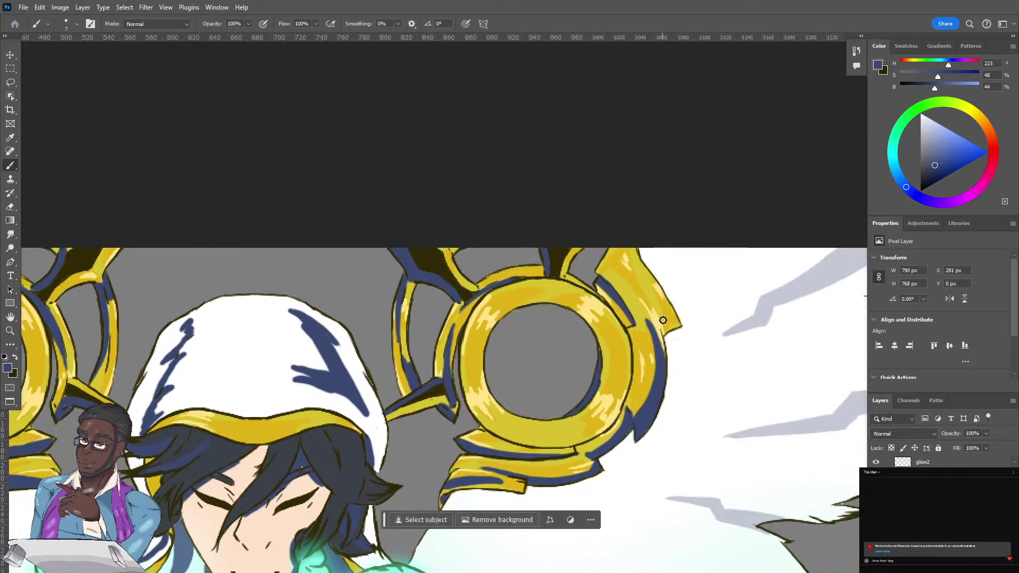
{"action": "left_click_drag", "start_coordinate": [668, 330], "coordinate": [665, 305]}
{"action": "mouse_move", "coordinate": [671, 311]}
{"action": "left_mouse_down"}
{"action": "mouse_move", "coordinate": [666, 332]}
{"action": "mouse_move", "coordinate": [660, 313]}
{"action": "mouse_move", "coordinate": [665, 327]}
{"action": "mouse_move", "coordinate": [673, 314]}
{"action": "mouse_move", "coordinate": [668, 328]}
{"action": "mouse_move", "coordinate": [682, 326]}
{"action": "left_mouse_up"}
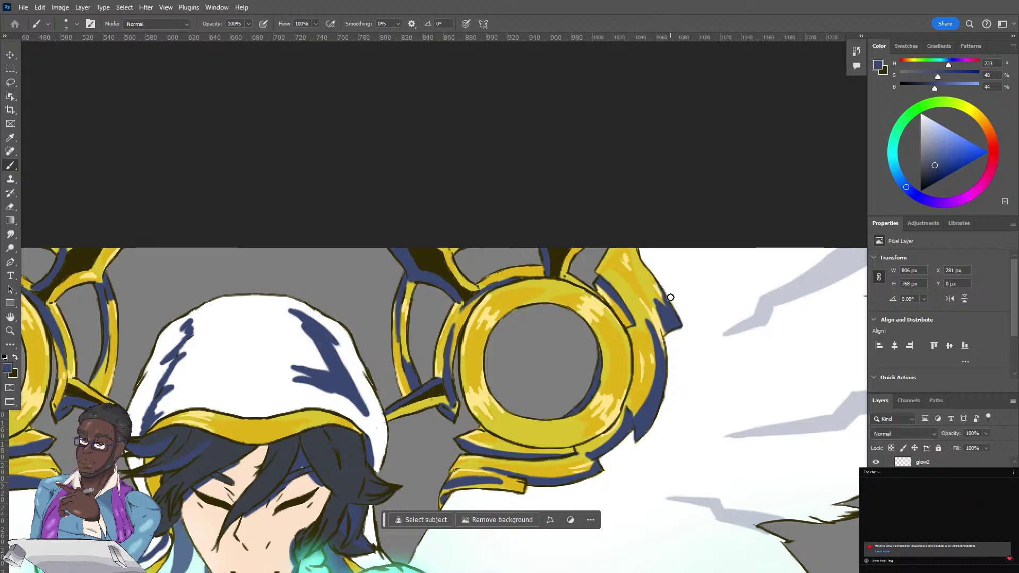
Paint blue shading across the upper end of the topmost gold plate beside the artwork's right ring, where it meets the artboard edge.
{"action": "mouse_move", "coordinate": [636, 273]}
{"action": "left_mouse_down"}
{"action": "mouse_move", "coordinate": [632, 244]}
{"action": "mouse_move", "coordinate": [629, 264]}
{"action": "mouse_move", "coordinate": [616, 252]}
{"action": "mouse_move", "coordinate": [632, 263]}
{"action": "left_mouse_up"}
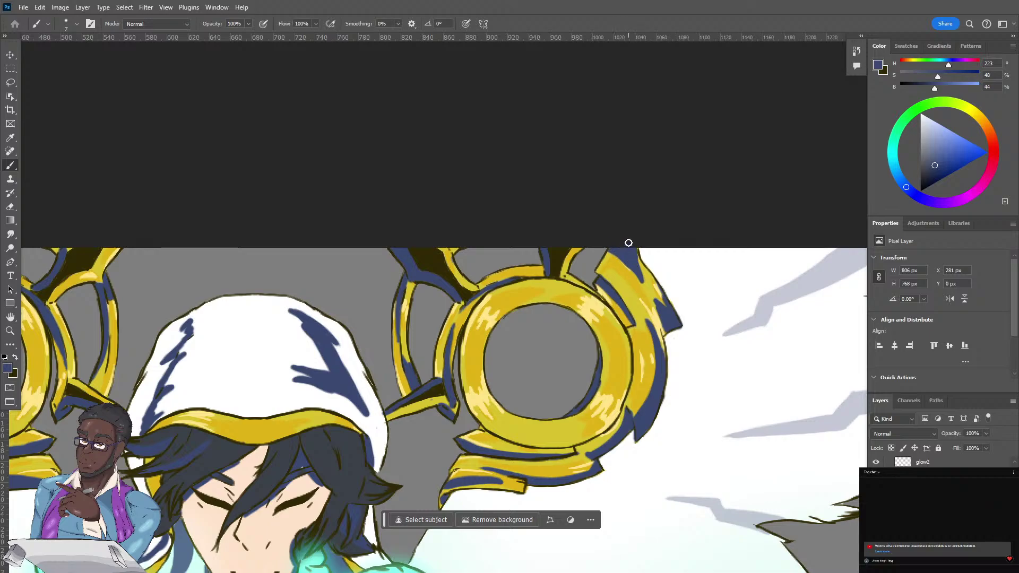
{"action": "key", "text": "ctrl+minus"}
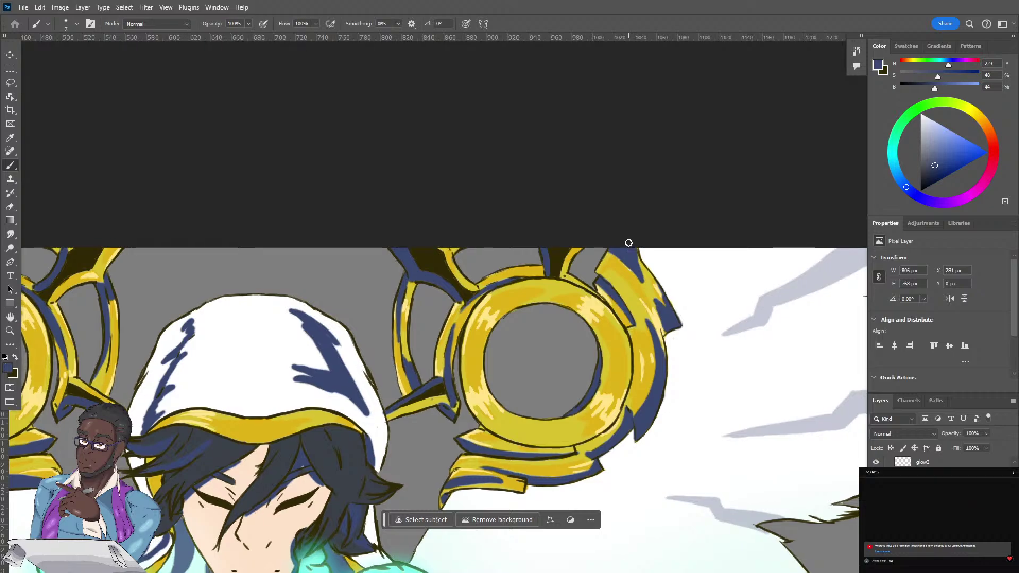
{"action": "key", "text": "ctrl+minus"}
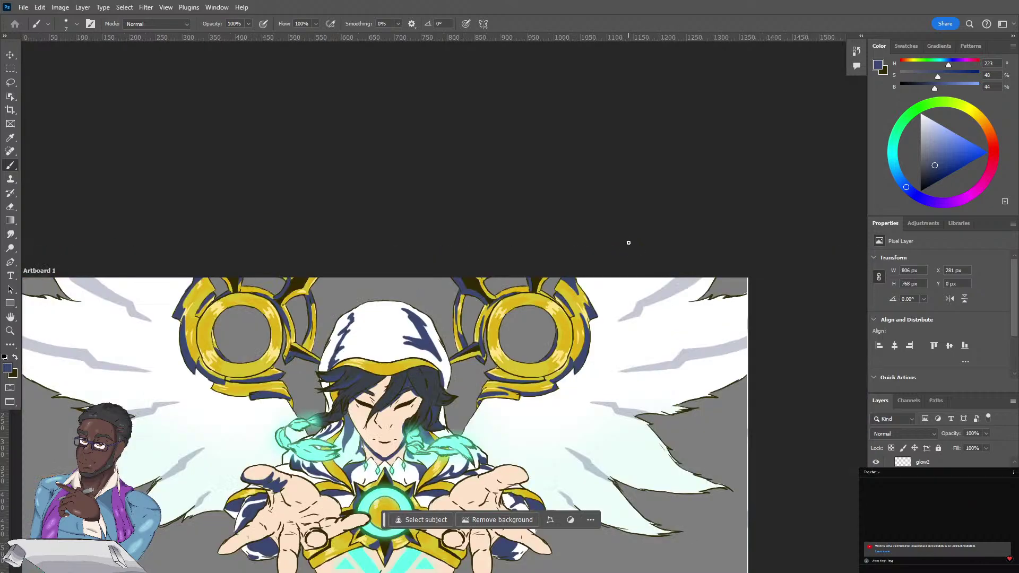
{"action": "scroll", "coordinate": [292, 377], "scroll_direction": "down", "scroll_amount": 3}
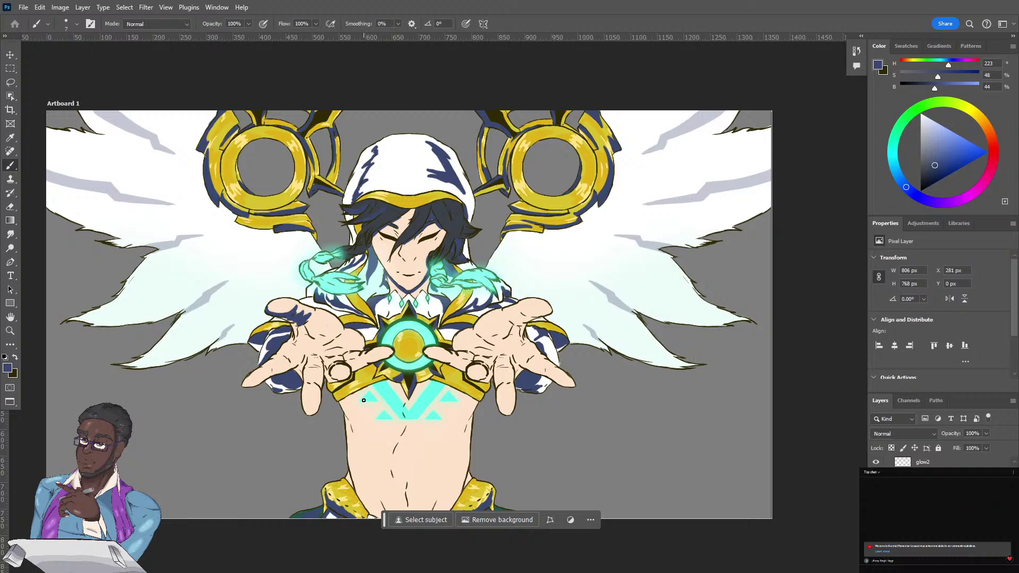
Paint blue shading on the gold chest band to the artwork's right of the emblem, under the pointing finger and beside the curled finger.
{"action": "key", "text": "ctrl+plus"}
{"action": "key", "text": "ctrl+plus"}
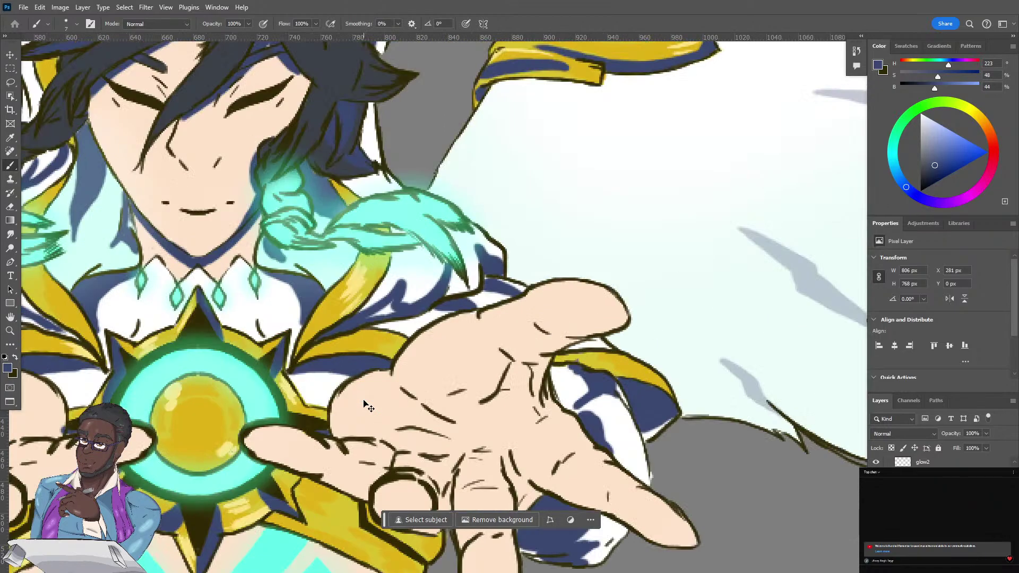
{"action": "scroll", "coordinate": [363, 400], "scroll_direction": "down", "scroll_amount": 5}
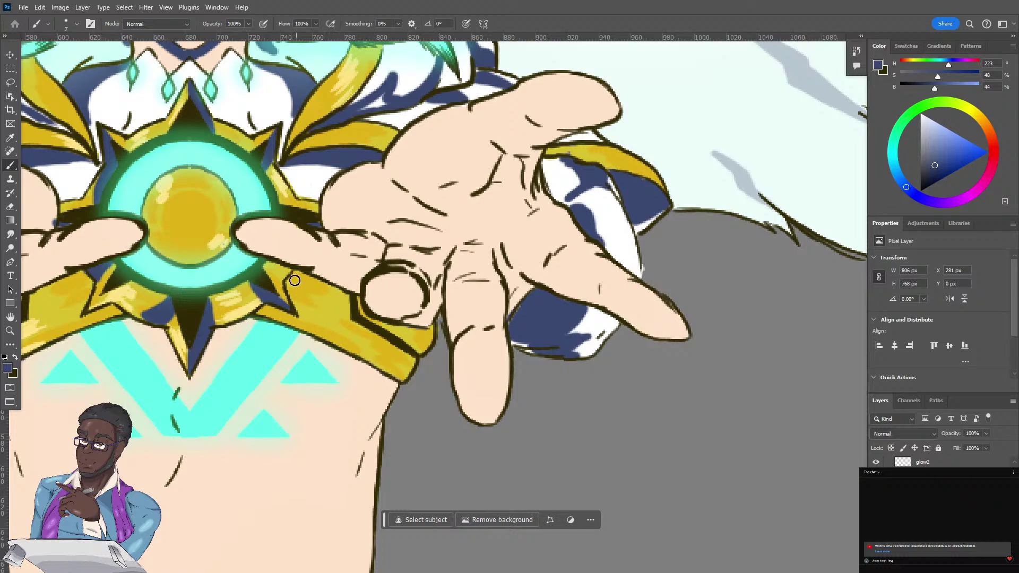
{"action": "mouse_move", "coordinate": [290, 284]}
{"action": "left_mouse_down"}
{"action": "mouse_move", "coordinate": [348, 315]}
{"action": "mouse_move", "coordinate": [287, 286]}
{"action": "mouse_move", "coordinate": [306, 279]}
{"action": "mouse_move", "coordinate": [304, 288]}
{"action": "mouse_move", "coordinate": [347, 298]}
{"action": "mouse_move", "coordinate": [343, 307]}
{"action": "mouse_move", "coordinate": [384, 312]}
{"action": "mouse_move", "coordinate": [419, 336]}
{"action": "mouse_move", "coordinate": [431, 326]}
{"action": "mouse_move", "coordinate": [404, 326]}
{"action": "mouse_move", "coordinate": [417, 313]}
{"action": "left_mouse_up"}
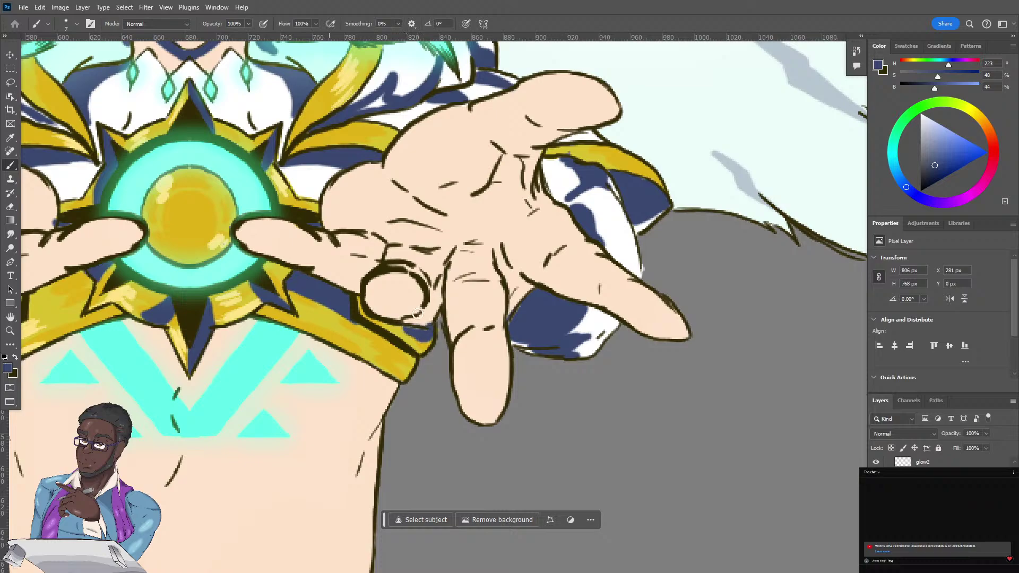
{"action": "left_click_drag", "start_coordinate": [91, 341], "coordinate": [298, 311]}
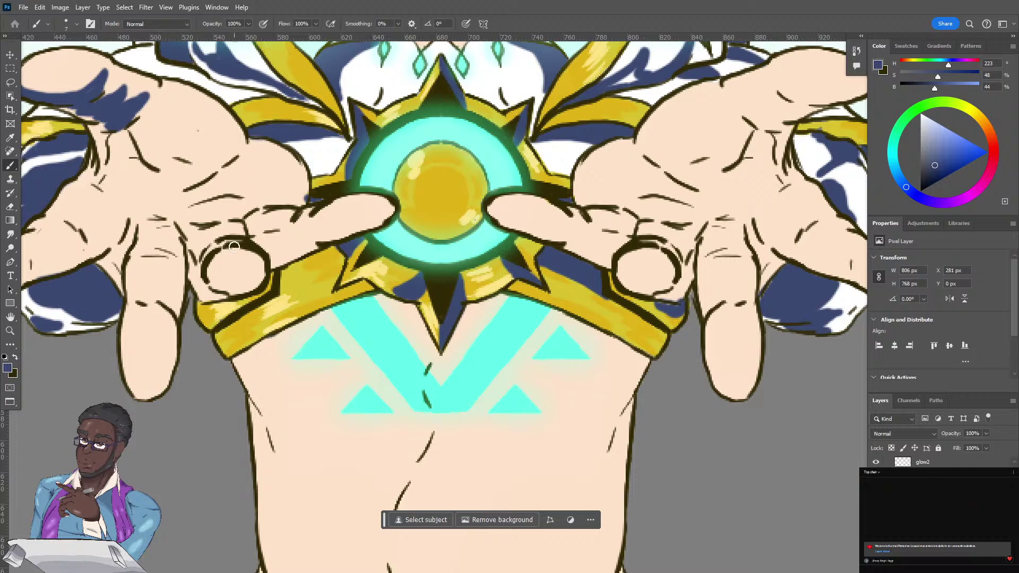
Paint blue shadows on the hand at the artwork's left, at the outer finger's base, along the palm creases and above the curled finger.
{"action": "left_click_drag", "start_coordinate": [265, 252], "coordinate": [415, 283]}
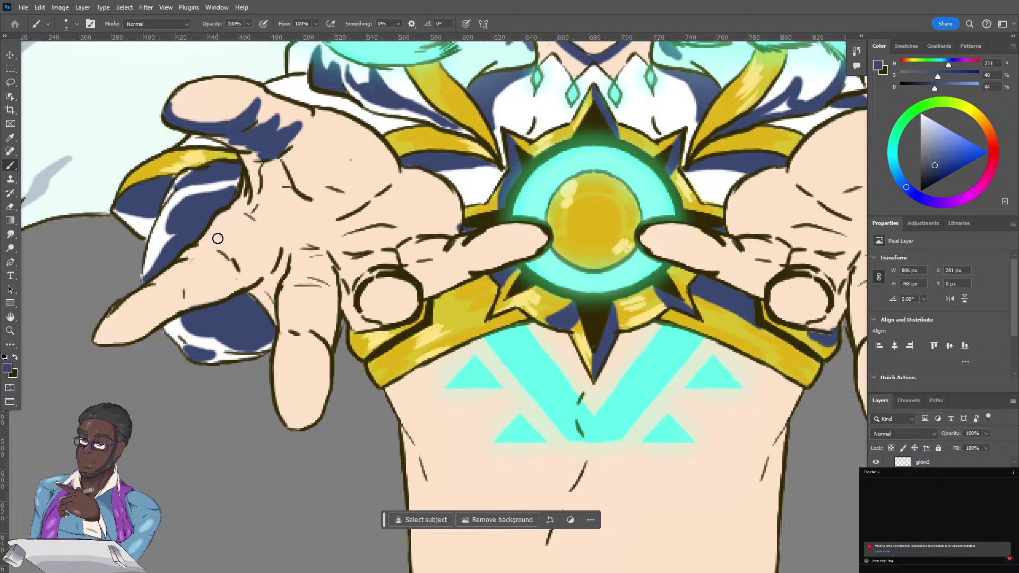
{"action": "mouse_move", "coordinate": [207, 242]}
{"action": "left_mouse_down"}
{"action": "mouse_move", "coordinate": [253, 230]}
{"action": "mouse_move", "coordinate": [228, 236]}
{"action": "mouse_move", "coordinate": [276, 246]}
{"action": "mouse_move", "coordinate": [243, 222]}
{"action": "mouse_move", "coordinate": [256, 232]}
{"action": "mouse_move", "coordinate": [227, 232]}
{"action": "left_mouse_up"}
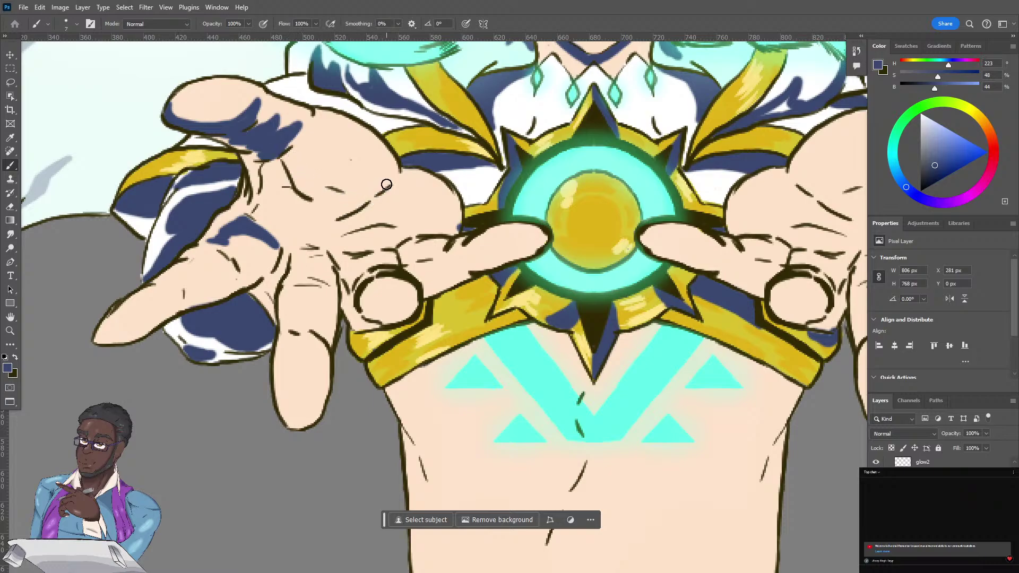
{"action": "mouse_move", "coordinate": [390, 185]}
{"action": "left_mouse_down"}
{"action": "mouse_move", "coordinate": [337, 206]}
{"action": "mouse_move", "coordinate": [347, 205]}
{"action": "mouse_move", "coordinate": [314, 199]}
{"action": "mouse_move", "coordinate": [353, 210]}
{"action": "mouse_move", "coordinate": [311, 210]}
{"action": "mouse_move", "coordinate": [290, 198]}
{"action": "mouse_move", "coordinate": [323, 208]}
{"action": "mouse_move", "coordinate": [279, 189]}
{"action": "mouse_move", "coordinate": [258, 200]}
{"action": "mouse_move", "coordinate": [349, 224]}
{"action": "mouse_move", "coordinate": [449, 217]}
{"action": "mouse_move", "coordinate": [343, 231]}
{"action": "mouse_move", "coordinate": [359, 223]}
{"action": "mouse_move", "coordinate": [330, 239]}
{"action": "mouse_move", "coordinate": [355, 222]}
{"action": "mouse_move", "coordinate": [326, 239]}
{"action": "mouse_move", "coordinate": [353, 229]}
{"action": "mouse_move", "coordinate": [340, 233]}
{"action": "mouse_move", "coordinate": [359, 231]}
{"action": "mouse_move", "coordinate": [384, 264]}
{"action": "left_mouse_up"}
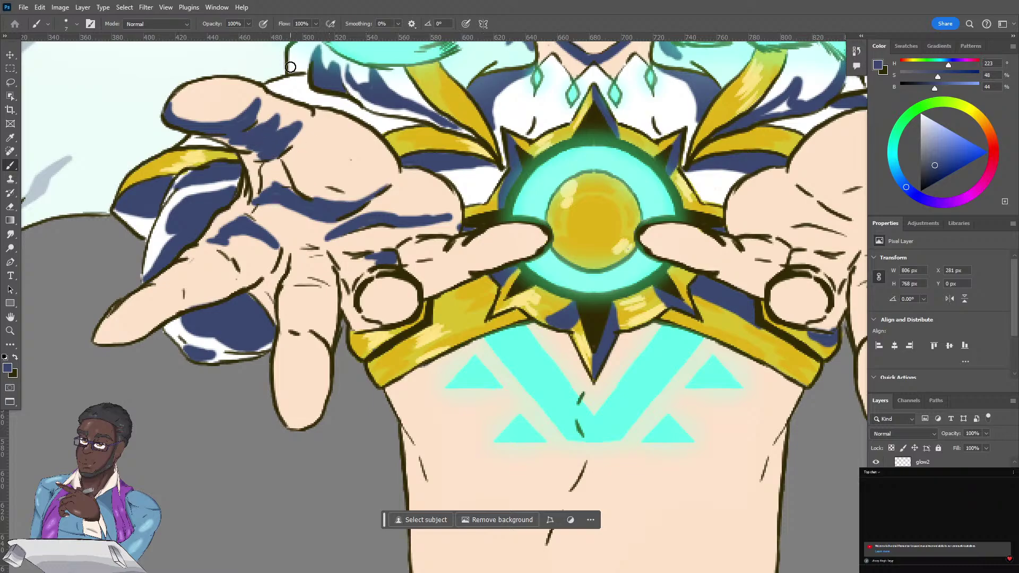
Paint matching blue shadows on the hand at the artwork's right, along the thumb, palm creases and outer finger.
{"action": "scroll", "coordinate": [290, 67], "scroll_direction": "right", "scroll_amount": 5}
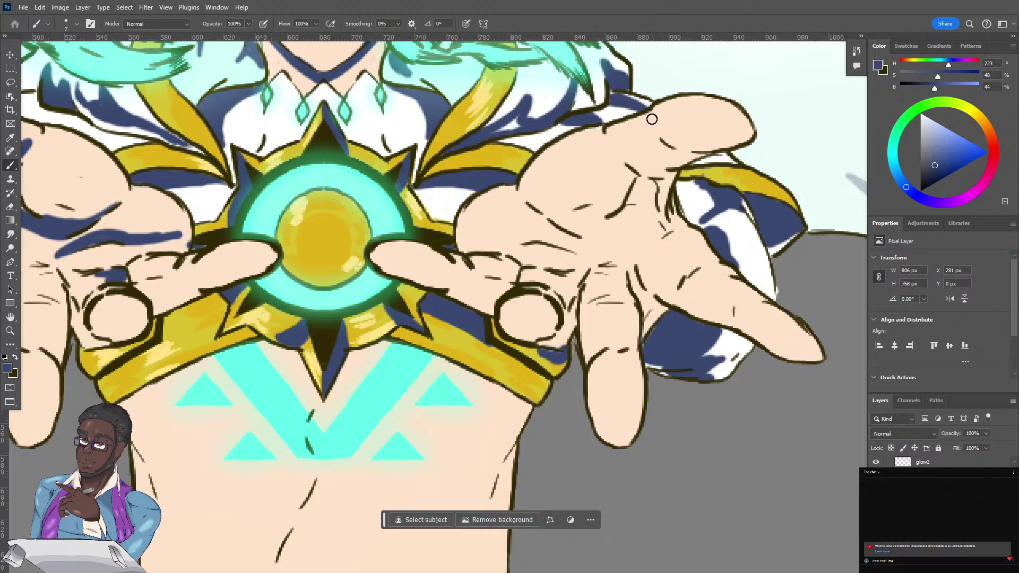
{"action": "mouse_move", "coordinate": [655, 109]}
{"action": "left_mouse_down"}
{"action": "mouse_move", "coordinate": [676, 140]}
{"action": "mouse_move", "coordinate": [738, 141]}
{"action": "mouse_move", "coordinate": [666, 141]}
{"action": "mouse_move", "coordinate": [677, 150]}
{"action": "mouse_move", "coordinate": [646, 105]}
{"action": "mouse_move", "coordinate": [649, 127]}
{"action": "mouse_move", "coordinate": [674, 143]}
{"action": "mouse_move", "coordinate": [639, 123]}
{"action": "mouse_move", "coordinate": [648, 121]}
{"action": "mouse_move", "coordinate": [652, 136]}
{"action": "mouse_move", "coordinate": [617, 130]}
{"action": "mouse_move", "coordinate": [636, 160]}
{"action": "mouse_move", "coordinate": [622, 138]}
{"action": "mouse_move", "coordinate": [645, 139]}
{"action": "mouse_move", "coordinate": [625, 129]}
{"action": "left_mouse_up"}
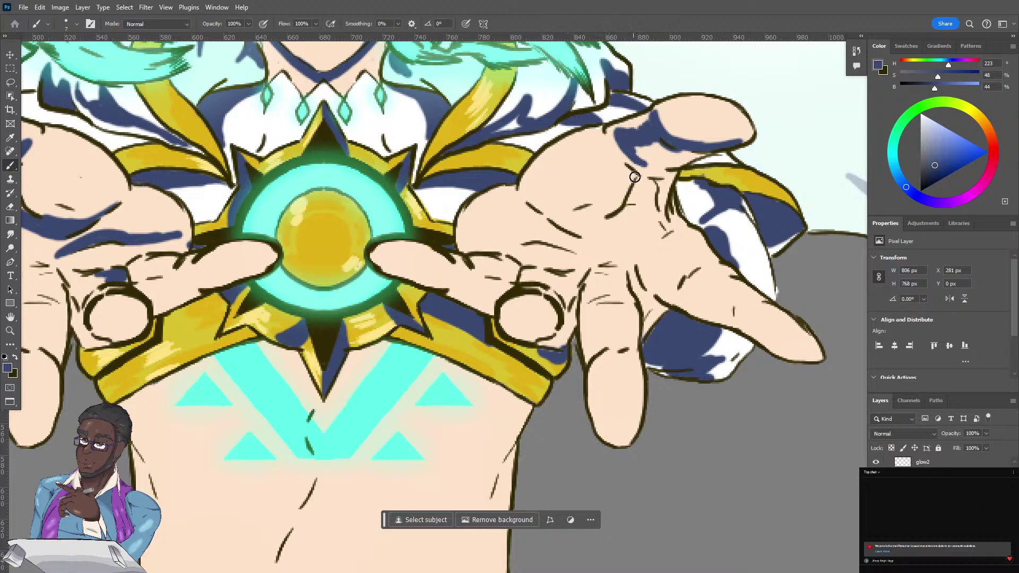
{"action": "mouse_move", "coordinate": [634, 176]}
{"action": "left_mouse_down"}
{"action": "mouse_move", "coordinate": [568, 207]}
{"action": "mouse_move", "coordinate": [524, 198]}
{"action": "mouse_move", "coordinate": [571, 226]}
{"action": "mouse_move", "coordinate": [543, 212]}
{"action": "mouse_move", "coordinate": [573, 224]}
{"action": "mouse_move", "coordinate": [566, 213]}
{"action": "mouse_move", "coordinate": [583, 211]}
{"action": "mouse_move", "coordinate": [565, 212]}
{"action": "mouse_move", "coordinate": [635, 198]}
{"action": "mouse_move", "coordinate": [645, 221]}
{"action": "mouse_move", "coordinate": [672, 229]}
{"action": "mouse_move", "coordinate": [657, 222]}
{"action": "mouse_move", "coordinate": [580, 235]}
{"action": "mouse_move", "coordinate": [663, 234]}
{"action": "mouse_move", "coordinate": [592, 228]}
{"action": "mouse_move", "coordinate": [667, 231]}
{"action": "left_mouse_up"}
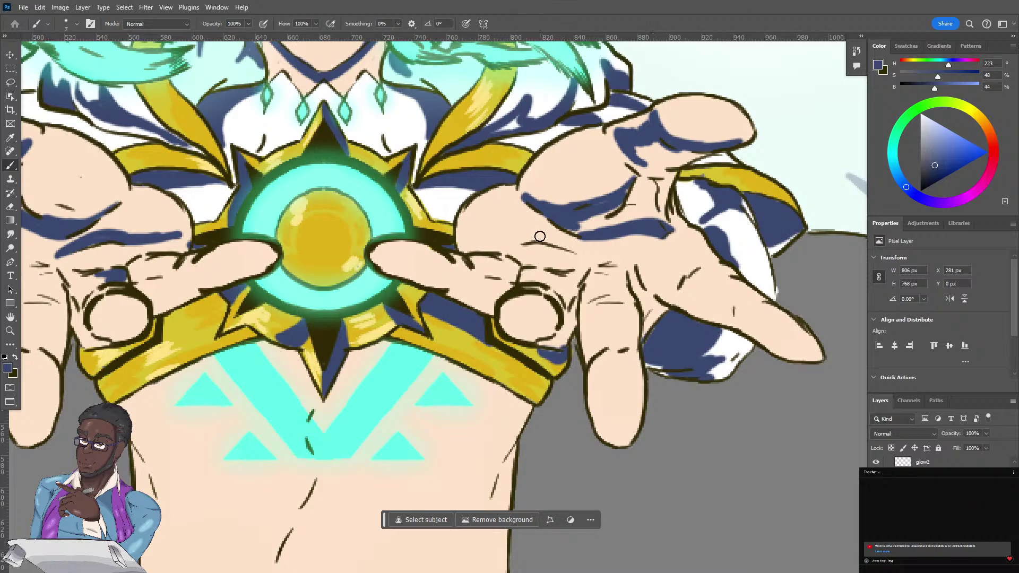
{"action": "mouse_move", "coordinate": [544, 228]}
{"action": "left_mouse_down"}
{"action": "mouse_move", "coordinate": [488, 239]}
{"action": "mouse_move", "coordinate": [534, 241]}
{"action": "mouse_move", "coordinate": [530, 231]}
{"action": "mouse_move", "coordinate": [506, 248]}
{"action": "mouse_move", "coordinate": [551, 236]}
{"action": "mouse_move", "coordinate": [519, 241]}
{"action": "mouse_move", "coordinate": [592, 255]}
{"action": "mouse_move", "coordinate": [535, 231]}
{"action": "mouse_move", "coordinate": [591, 251]}
{"action": "mouse_move", "coordinate": [516, 244]}
{"action": "left_mouse_up"}
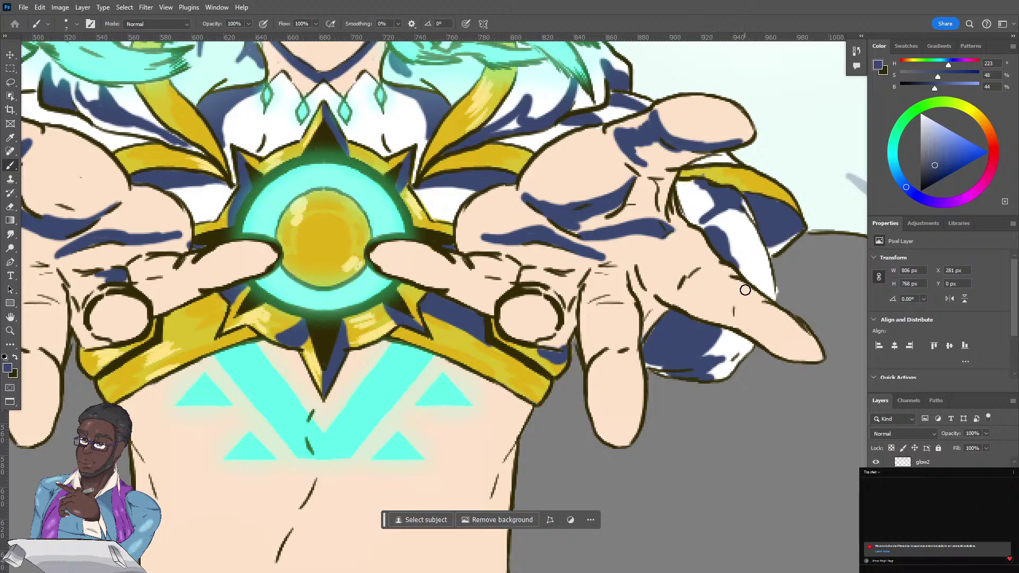
{"action": "mouse_move", "coordinate": [752, 297]}
{"action": "left_mouse_down"}
{"action": "mouse_move", "coordinate": [727, 309]}
{"action": "mouse_move", "coordinate": [754, 295]}
{"action": "mouse_move", "coordinate": [712, 284]}
{"action": "mouse_move", "coordinate": [732, 286]}
{"action": "mouse_move", "coordinate": [721, 271]}
{"action": "mouse_move", "coordinate": [696, 275]}
{"action": "mouse_move", "coordinate": [702, 261]}
{"action": "left_mouse_up"}
Paint blue shading on the dark part of the artwork's left braid, the nearby gold halo strut and the central fringe lock.
{"action": "mouse_move", "coordinate": [165, 300]}
{"action": "left_mouse_down"}
{"action": "mouse_move", "coordinate": [255, 302]}
{"action": "mouse_move", "coordinate": [334, 322]}
{"action": "left_mouse_up"}
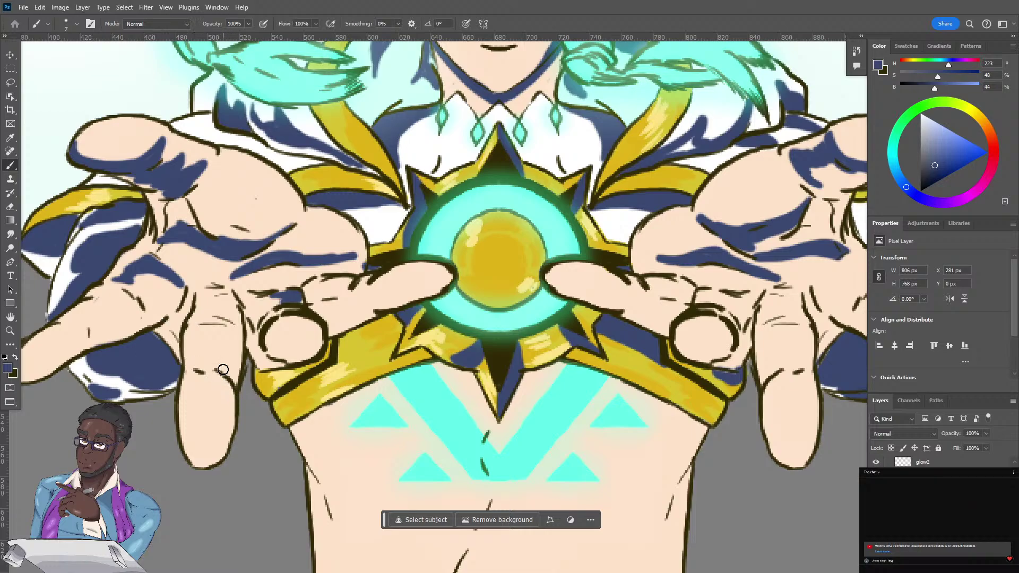
{"action": "key", "text": "ctrl+0"}
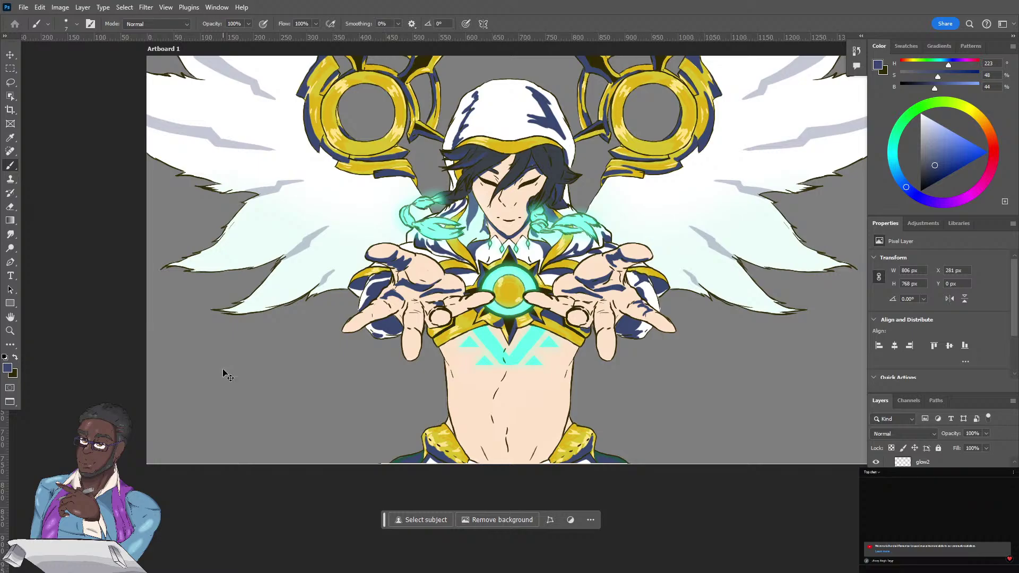
{"action": "key", "text": "ctrl+plus"}
{"action": "key", "text": "ctrl+plus"}
{"action": "key", "text": "ctrl+plus"}
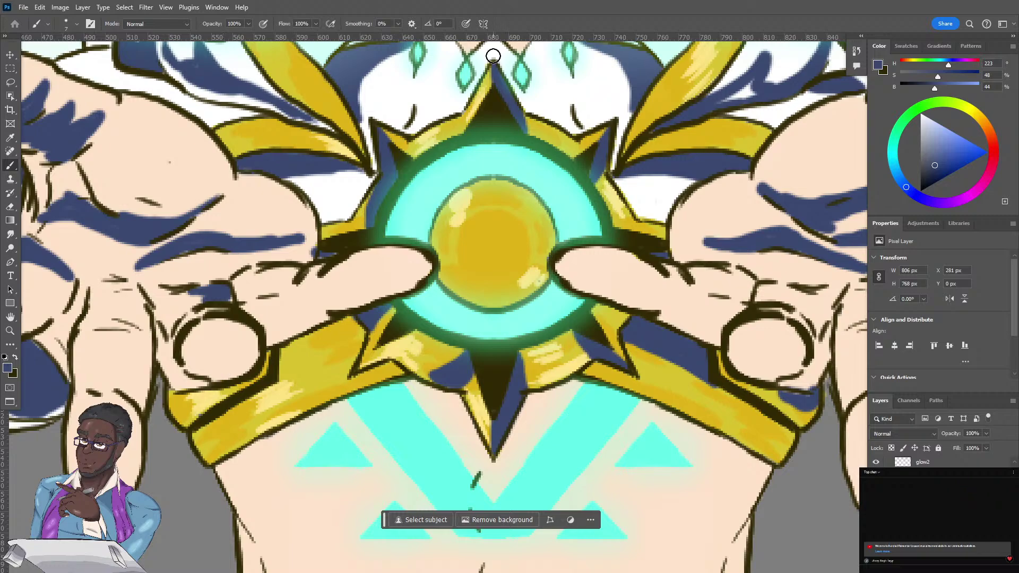
{"action": "left_click_drag", "start_coordinate": [468, 234], "coordinate": [467, 458]}
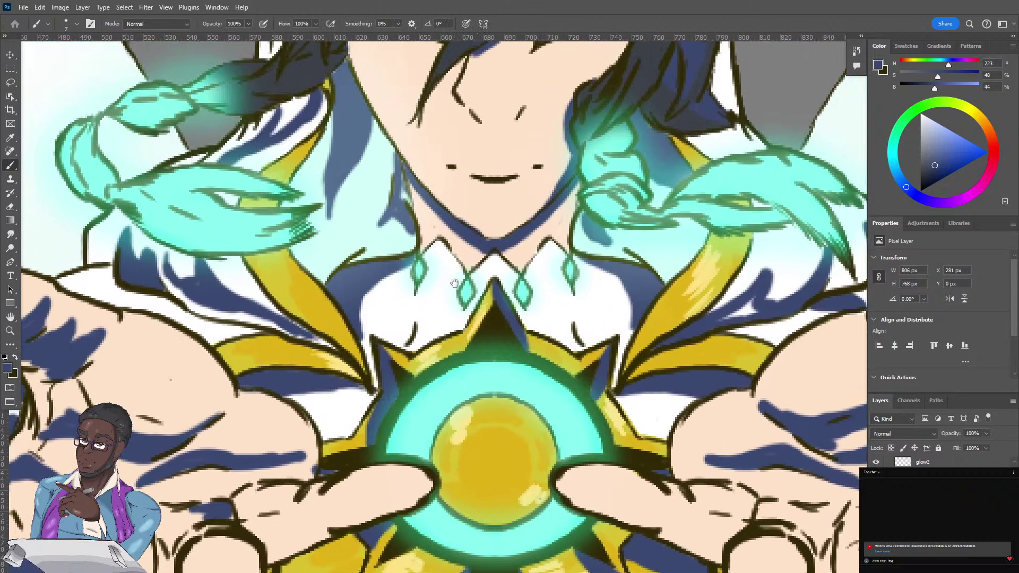
{"action": "mouse_move", "coordinate": [440, 263]}
{"action": "left_mouse_down"}
{"action": "mouse_move", "coordinate": [391, 378]}
{"action": "mouse_move", "coordinate": [374, 391]}
{"action": "left_mouse_up"}
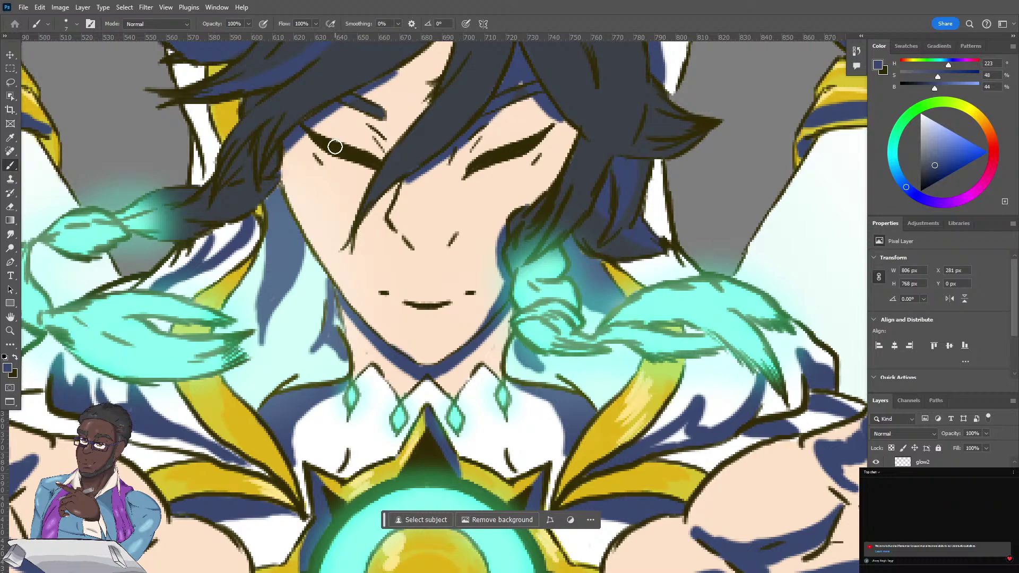
{"action": "mouse_move", "coordinate": [240, 139]}
{"action": "left_mouse_down"}
{"action": "mouse_move", "coordinate": [344, 230]}
{"action": "mouse_move", "coordinate": [360, 264]}
{"action": "left_mouse_up"}
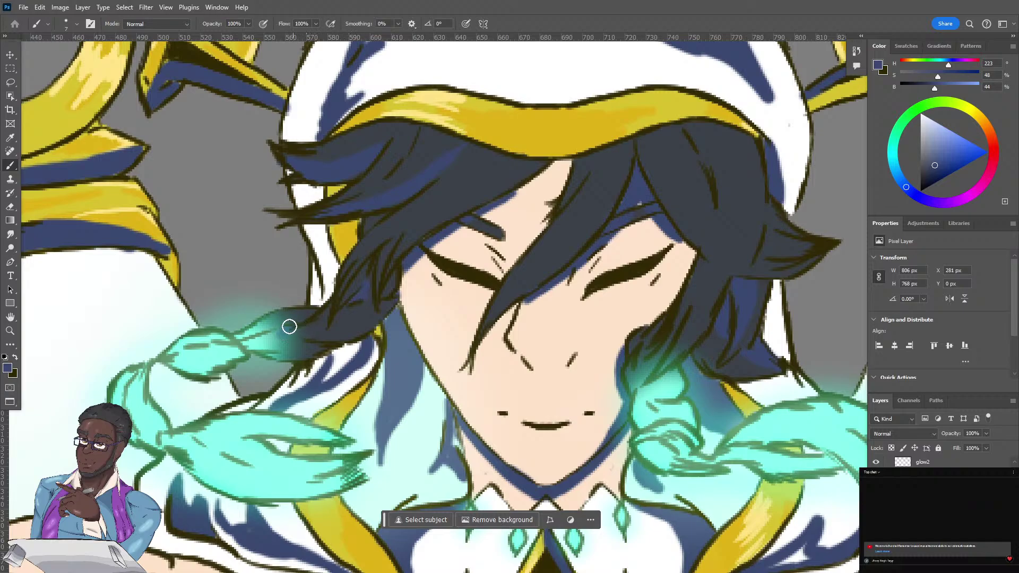
{"action": "mouse_move", "coordinate": [274, 331]}
{"action": "left_mouse_down"}
{"action": "mouse_move", "coordinate": [305, 324]}
{"action": "mouse_move", "coordinate": [315, 330]}
{"action": "mouse_move", "coordinate": [308, 338]}
{"action": "mouse_move", "coordinate": [336, 339]}
{"action": "mouse_move", "coordinate": [293, 355]}
{"action": "mouse_move", "coordinate": [325, 339]}
{"action": "left_mouse_up"}
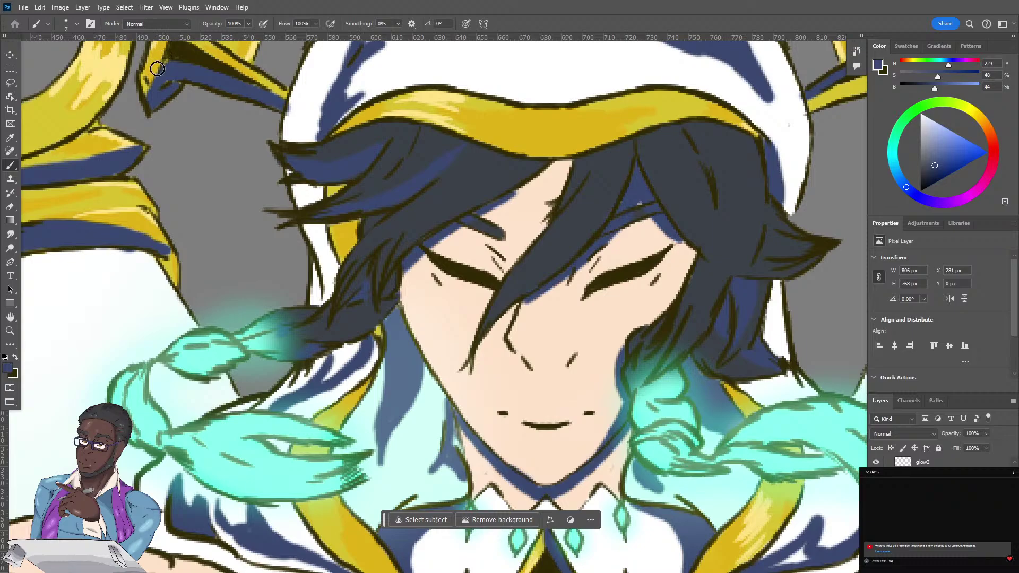
{"action": "mouse_move", "coordinate": [166, 65]}
{"action": "left_mouse_down"}
{"action": "mouse_move", "coordinate": [162, 82]}
{"action": "mouse_move", "coordinate": [172, 88]}
{"action": "left_mouse_up"}
{"action": "left_click_drag", "start_coordinate": [598, 160], "coordinate": [582, 190]}
Touch up the blue shading between the fringe locks and on the hood lining beside the neck at the artwork's left.
{"action": "key", "text": "e"}
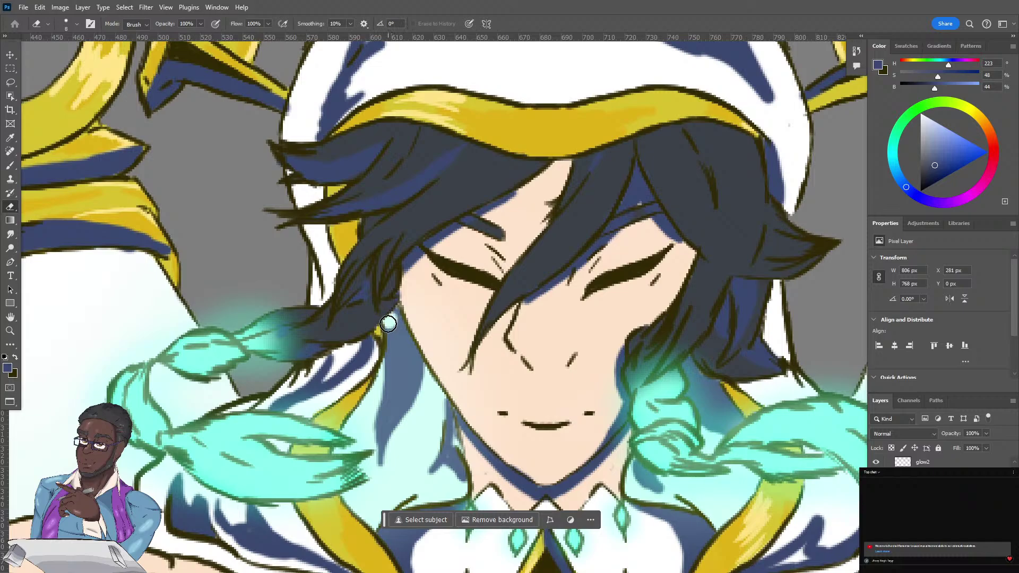
{"action": "left_click", "coordinate": [10, 165]}
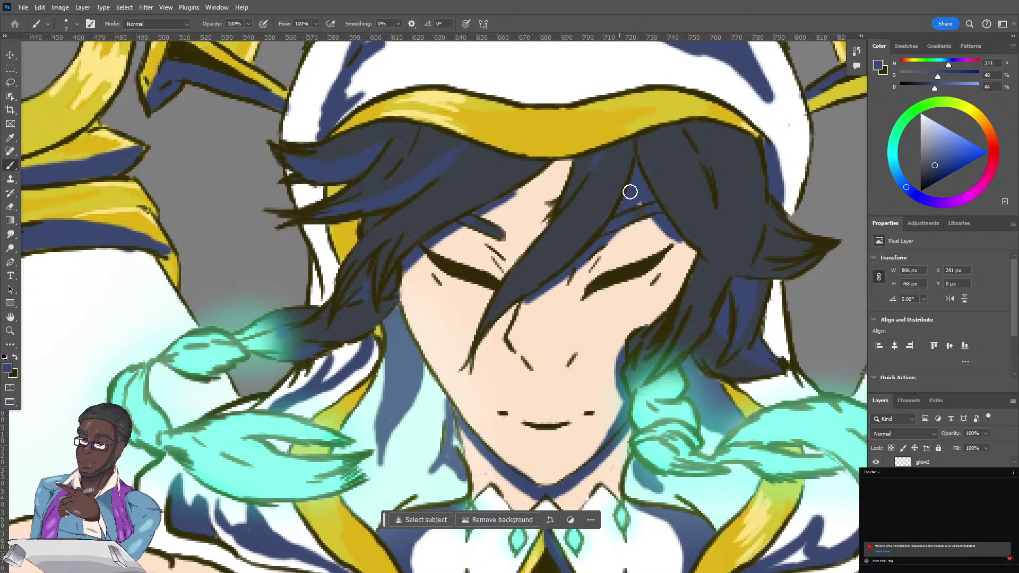
{"action": "mouse_move", "coordinate": [630, 192]}
{"action": "left_mouse_down"}
{"action": "mouse_move", "coordinate": [620, 207]}
{"action": "mouse_move", "coordinate": [635, 178]}
{"action": "mouse_move", "coordinate": [634, 191]}
{"action": "mouse_move", "coordinate": [649, 193]}
{"action": "left_mouse_up"}
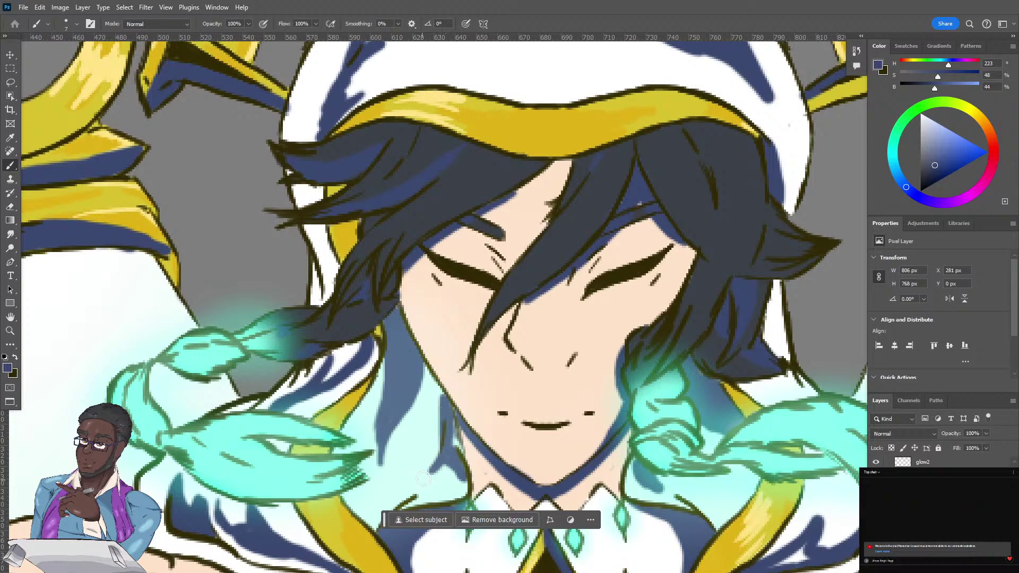
{"action": "mouse_move", "coordinate": [432, 470]}
{"action": "left_mouse_down"}
{"action": "mouse_move", "coordinate": [457, 461]}
{"action": "mouse_move", "coordinate": [461, 473]}
{"action": "left_mouse_up"}
{"action": "scroll", "coordinate": [476, 391], "scroll_direction": "down", "scroll_amount": 1}
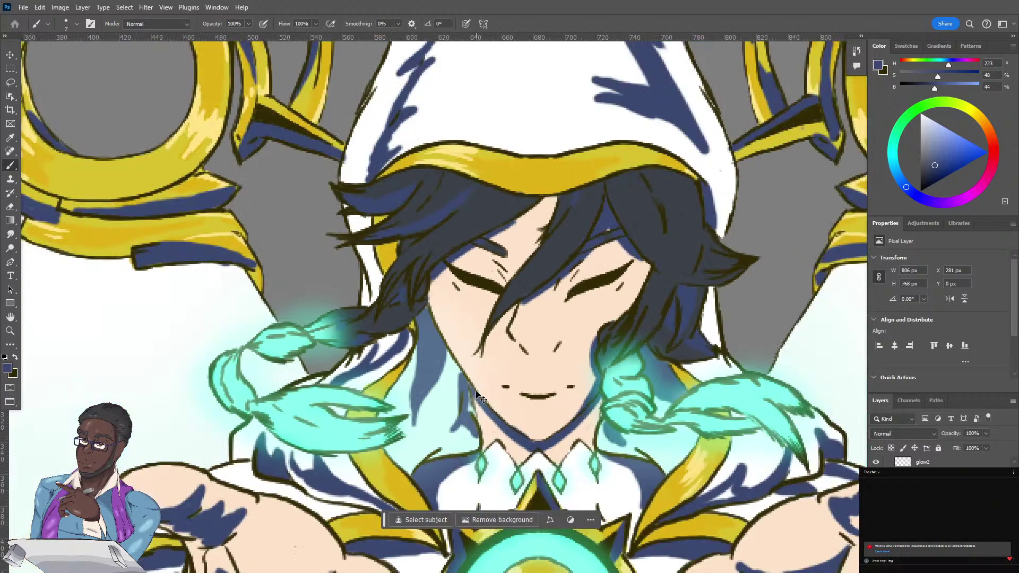
{"action": "scroll", "coordinate": [476, 391], "scroll_direction": "down", "scroll_amount": 1}
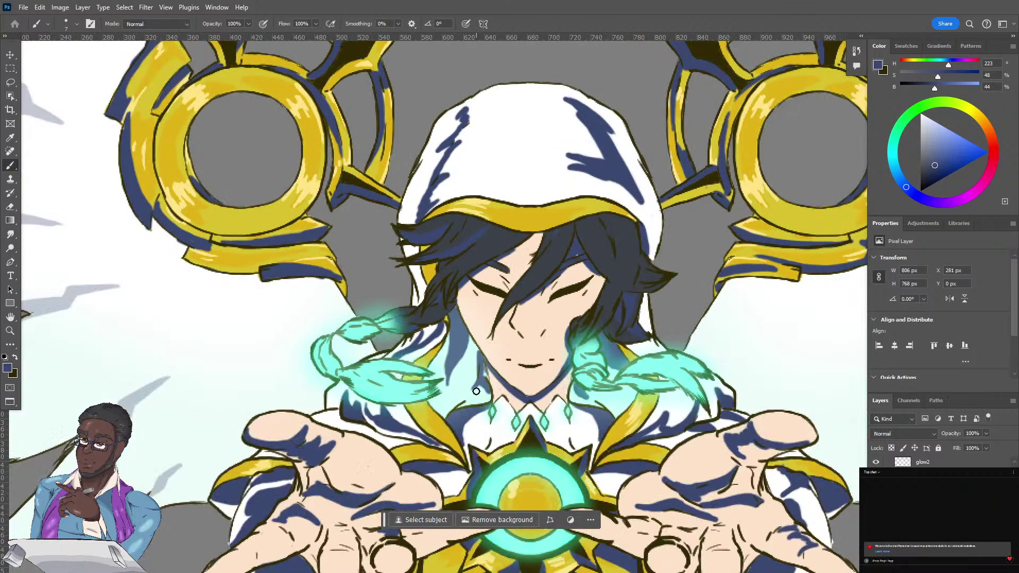
Erase the jagged blue shading on the artwork's left side of the white hood and repaint it as small patches near the fold lines.
{"action": "left_click", "coordinate": [10, 207]}
{"action": "mouse_move", "coordinate": [429, 200]}
{"action": "left_mouse_down"}
{"action": "mouse_move", "coordinate": [419, 218]}
{"action": "mouse_move", "coordinate": [462, 123]}
{"action": "mouse_move", "coordinate": [452, 131]}
{"action": "left_mouse_up"}
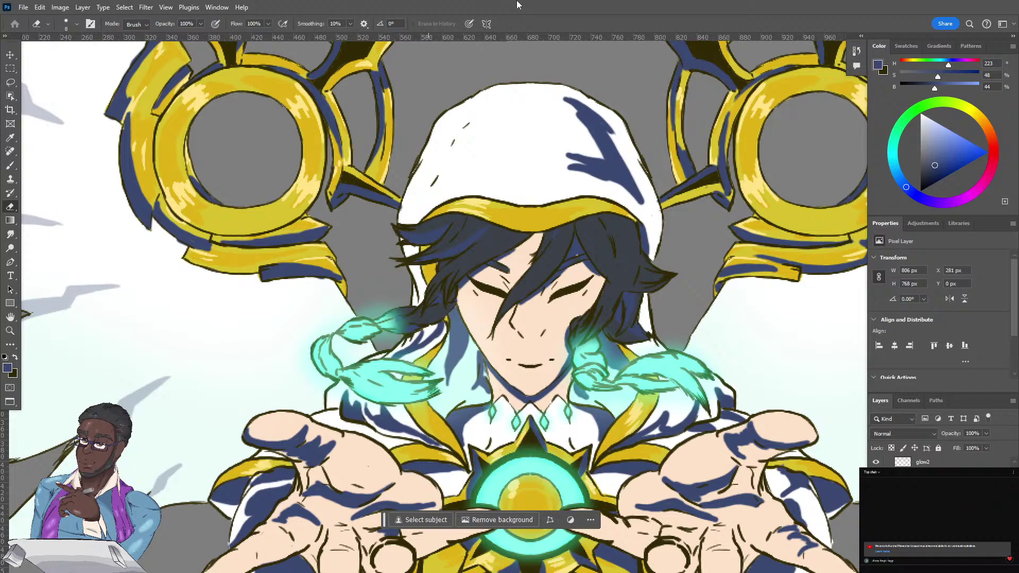
{"action": "left_click", "coordinate": [10, 165]}
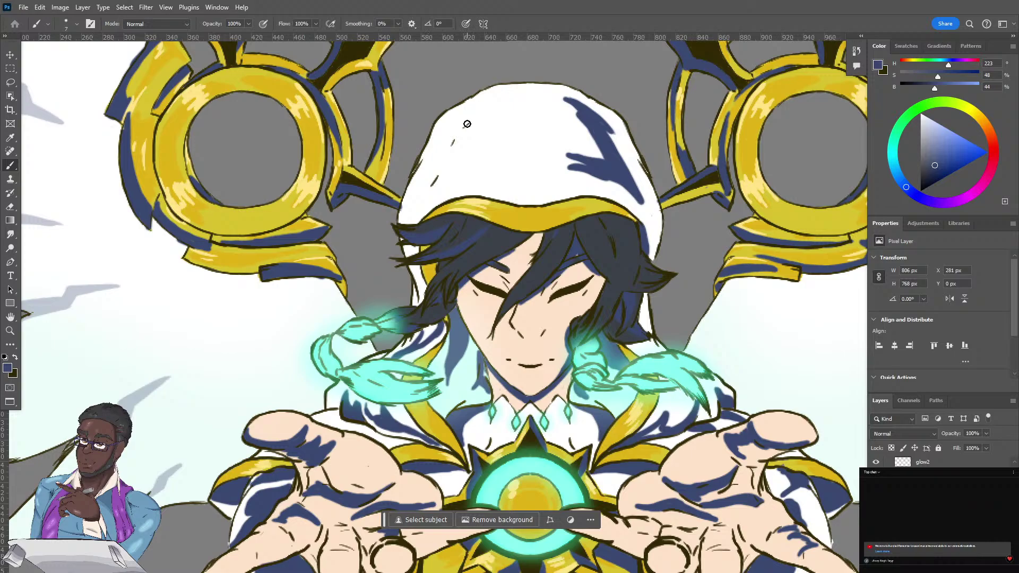
{"action": "mouse_move", "coordinate": [463, 126]}
{"action": "left_mouse_down"}
{"action": "mouse_move", "coordinate": [472, 119]}
{"action": "mouse_move", "coordinate": [447, 148]}
{"action": "left_mouse_up"}
Change the blending mode of the blue shading layer to Multiply.
{"action": "left_click_drag", "start_coordinate": [441, 272], "coordinate": [271, 330]}
{"action": "scroll", "coordinate": [271, 330], "scroll_direction": "down", "scroll_amount": 3}
{"action": "scroll", "coordinate": [339, 254], "scroll_direction": "right", "scroll_amount": 2}
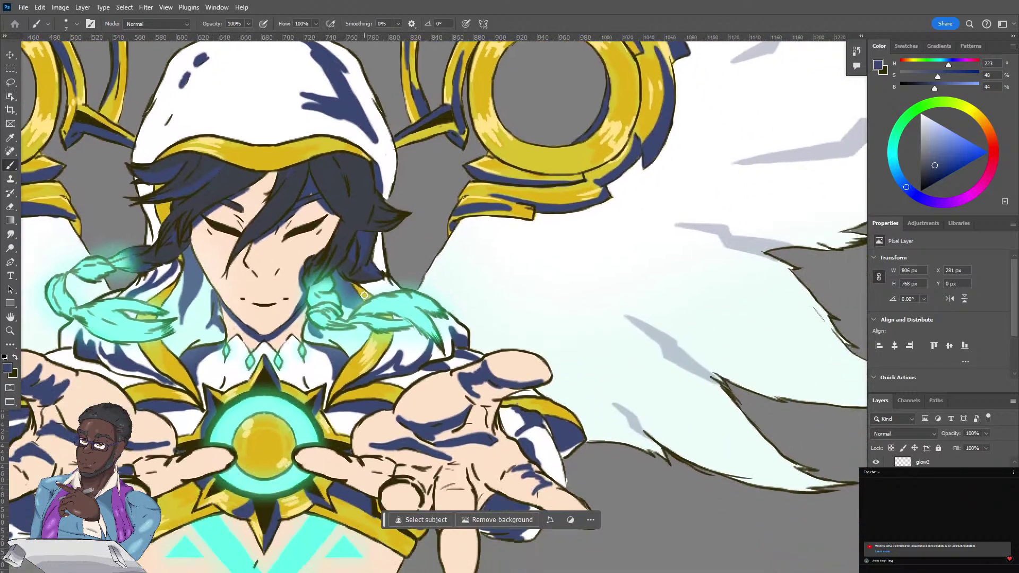
{"action": "scroll", "coordinate": [413, 184], "scroll_direction": "down", "scroll_amount": 3}
{"action": "left_click_drag", "start_coordinate": [413, 184], "coordinate": [460, 29]}
{"action": "left_click_drag", "start_coordinate": [356, 260], "coordinate": [503, 298]}
{"action": "left_click", "coordinate": [887, 434]}
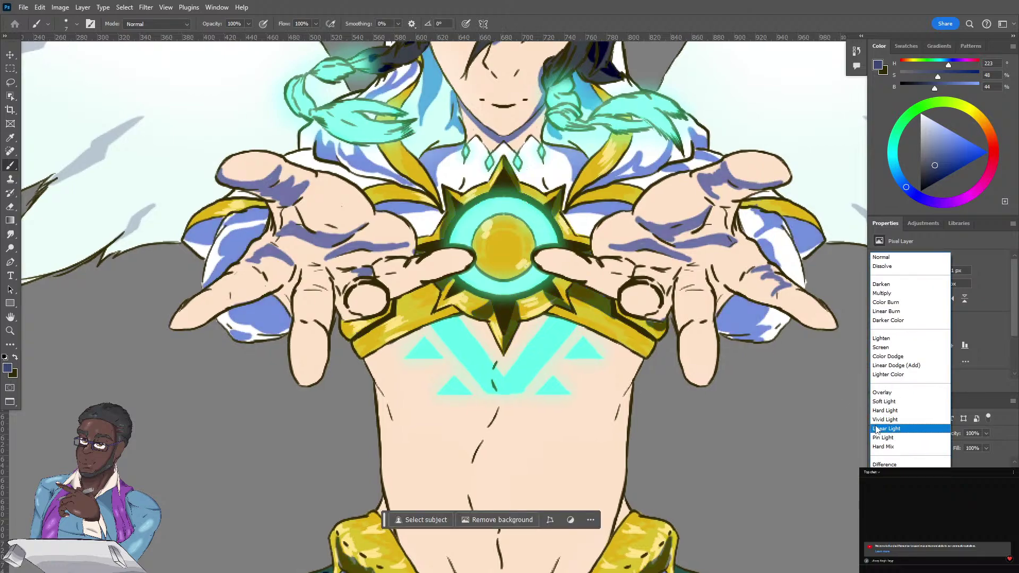
{"action": "left_click", "coordinate": [881, 294]}
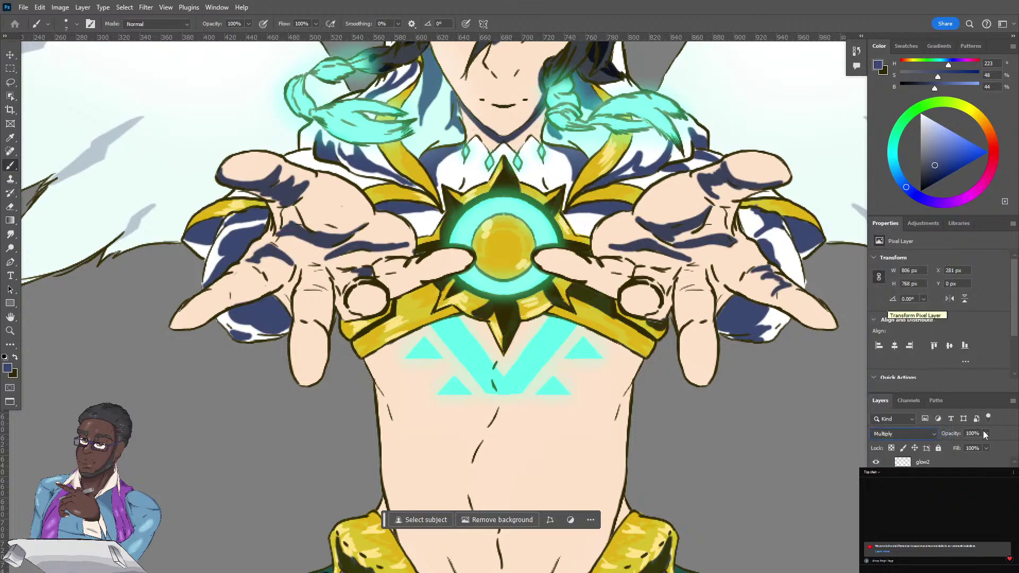
Lower the shading layer's opacity to 25%.
{"action": "left_click", "coordinate": [985, 447]}
{"action": "left_click_drag", "start_coordinate": [986, 447], "coordinate": [943, 452]}
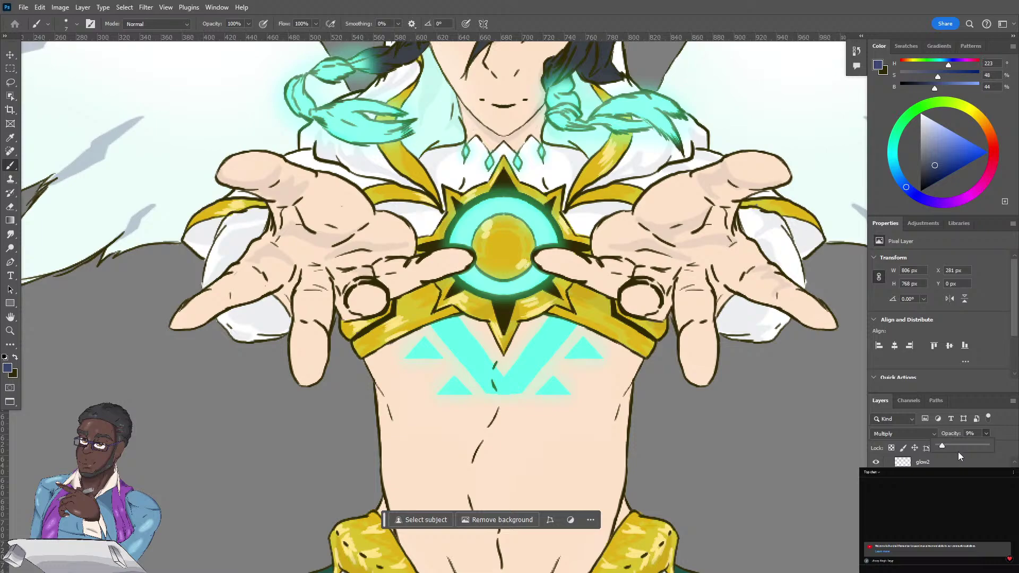
{"action": "left_click_drag", "start_coordinate": [943, 444], "coordinate": [953, 444]}
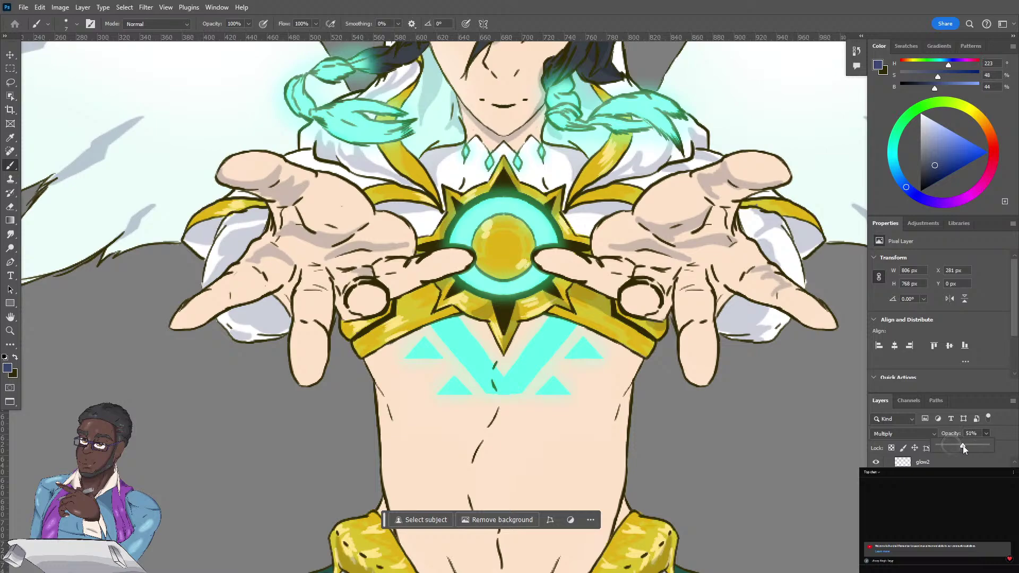
{"action": "left_click_drag", "start_coordinate": [963, 449], "coordinate": [949, 450]}
{"action": "left_click_drag", "start_coordinate": [485, 180], "coordinate": [504, 337]}
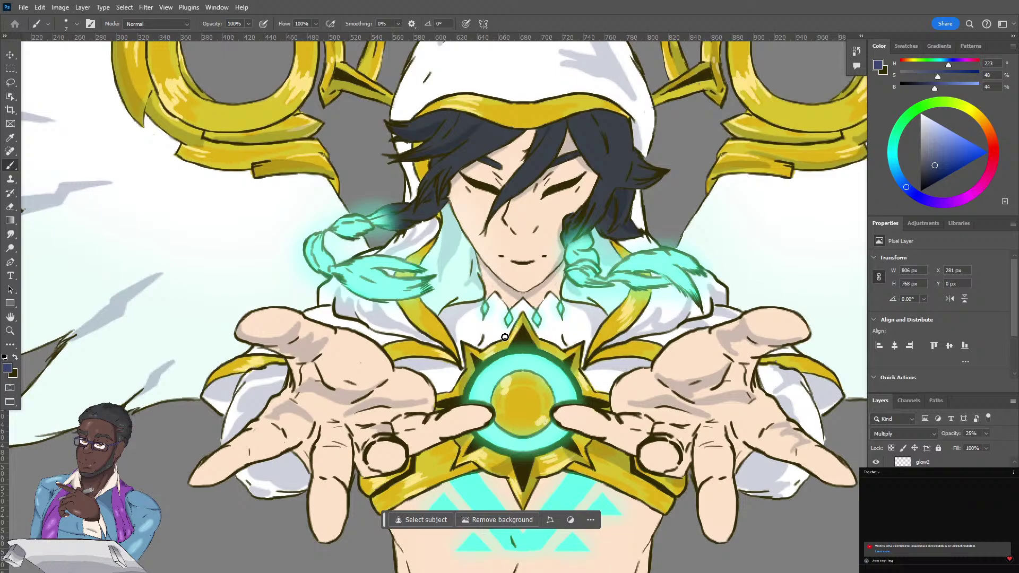
Target an empty Normal-mode layer and set the paint colour to dark red with hue 354, saturation 66 and brightness 57.
{"action": "left_click", "coordinate": [926, 546]}
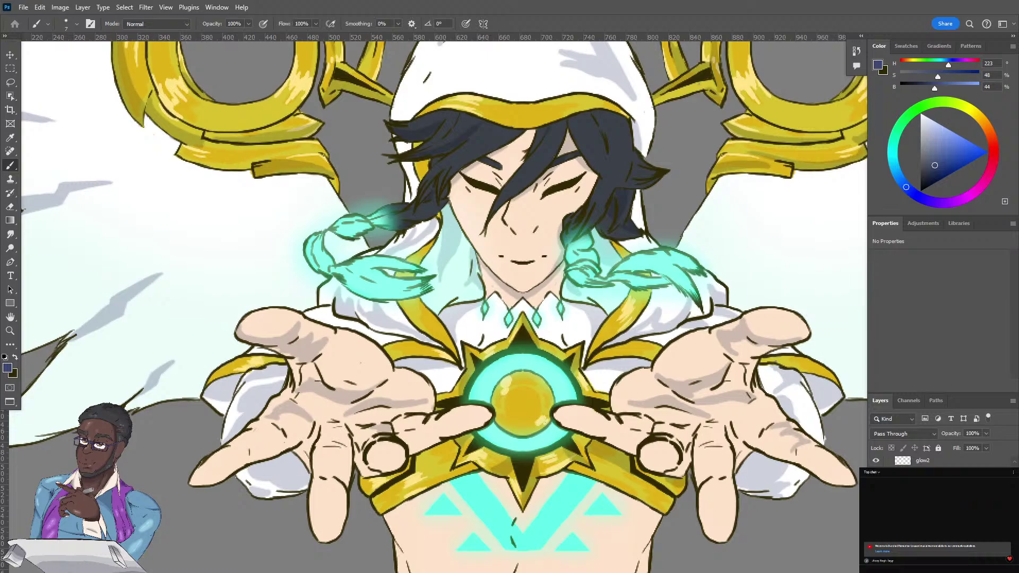
{"action": "left_click", "coordinate": [926, 554]}
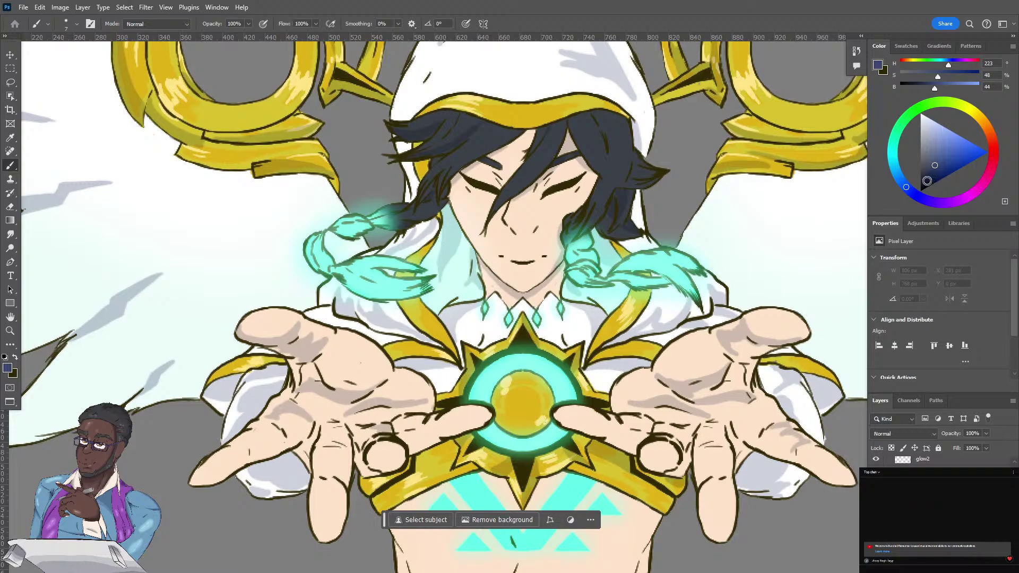
{"action": "mouse_move", "coordinate": [906, 188]}
{"action": "left_mouse_down"}
{"action": "mouse_move", "coordinate": [952, 202]}
{"action": "mouse_move", "coordinate": [1009, 159]}
{"action": "left_mouse_up"}
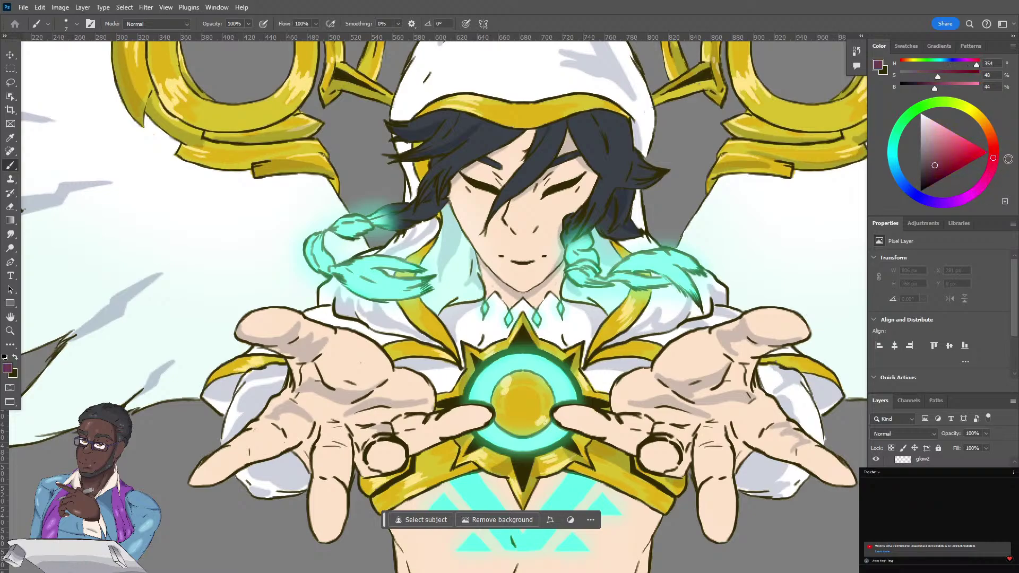
{"action": "mouse_move", "coordinate": [935, 165]}
{"action": "left_mouse_down"}
{"action": "mouse_move", "coordinate": [955, 144]}
{"action": "mouse_move", "coordinate": [946, 161]}
{"action": "left_mouse_up"}
Paint dark red shadows on the neck beneath the chin and up the jaw and cheek at the artwork's right.
{"action": "left_click", "coordinate": [523, 296]}
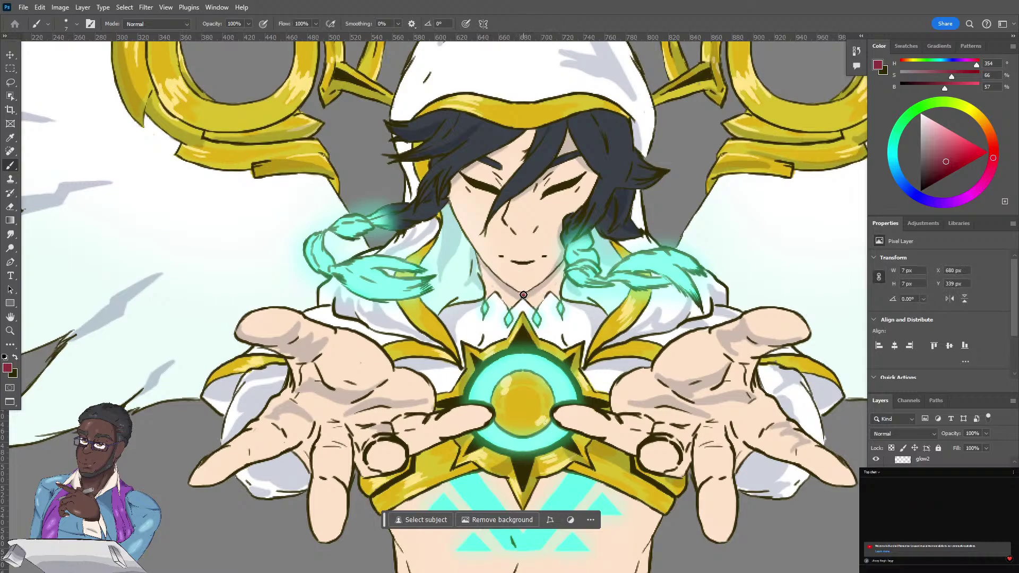
{"action": "mouse_move", "coordinate": [523, 296]}
{"action": "left_mouse_down"}
{"action": "mouse_move", "coordinate": [565, 262]}
{"action": "mouse_move", "coordinate": [526, 300]}
{"action": "left_mouse_up"}
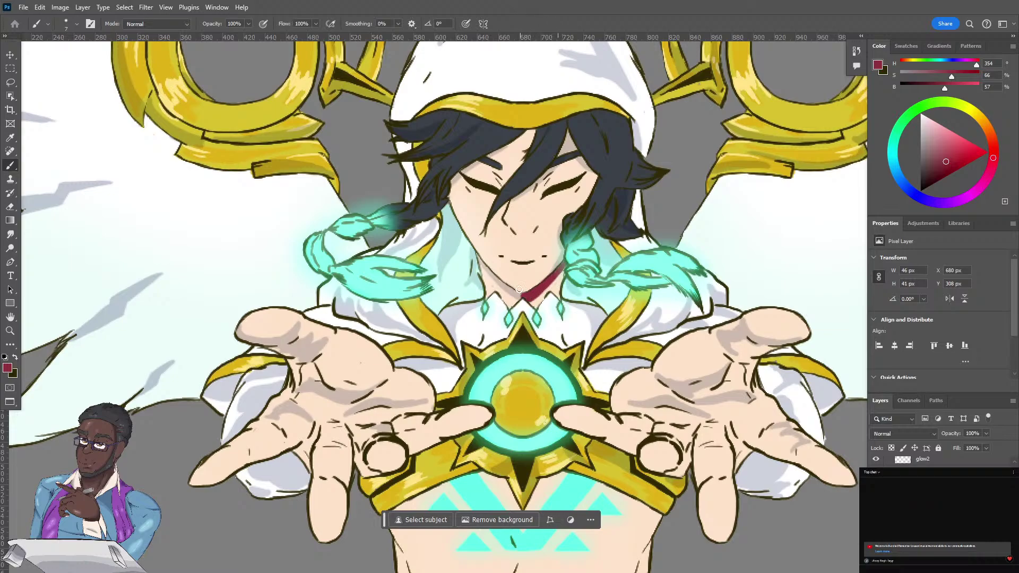
{"action": "mouse_move", "coordinate": [480, 266]}
{"action": "left_mouse_down"}
{"action": "mouse_move", "coordinate": [476, 255]}
{"action": "mouse_move", "coordinate": [489, 271]}
{"action": "mouse_move", "coordinate": [477, 255]}
{"action": "mouse_move", "coordinate": [517, 301]}
{"action": "mouse_move", "coordinate": [494, 279]}
{"action": "left_mouse_up"}
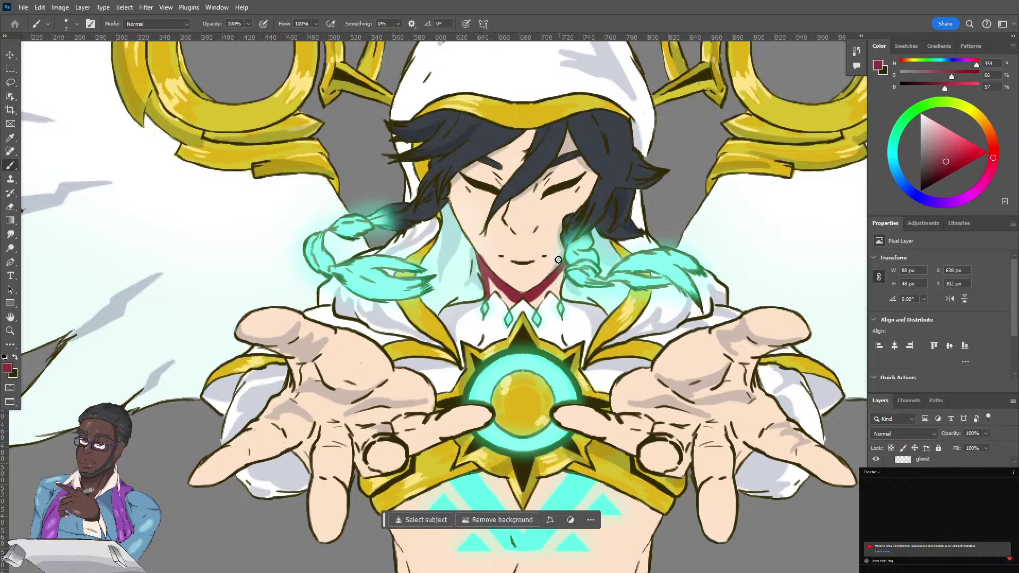
{"action": "mouse_move", "coordinate": [544, 281]}
{"action": "left_mouse_down"}
{"action": "mouse_move", "coordinate": [561, 249]}
{"action": "mouse_move", "coordinate": [540, 284]}
{"action": "mouse_move", "coordinate": [559, 259]}
{"action": "mouse_move", "coordinate": [552, 267]}
{"action": "mouse_move", "coordinate": [563, 222]}
{"action": "mouse_move", "coordinate": [552, 268]}
{"action": "left_mouse_up"}
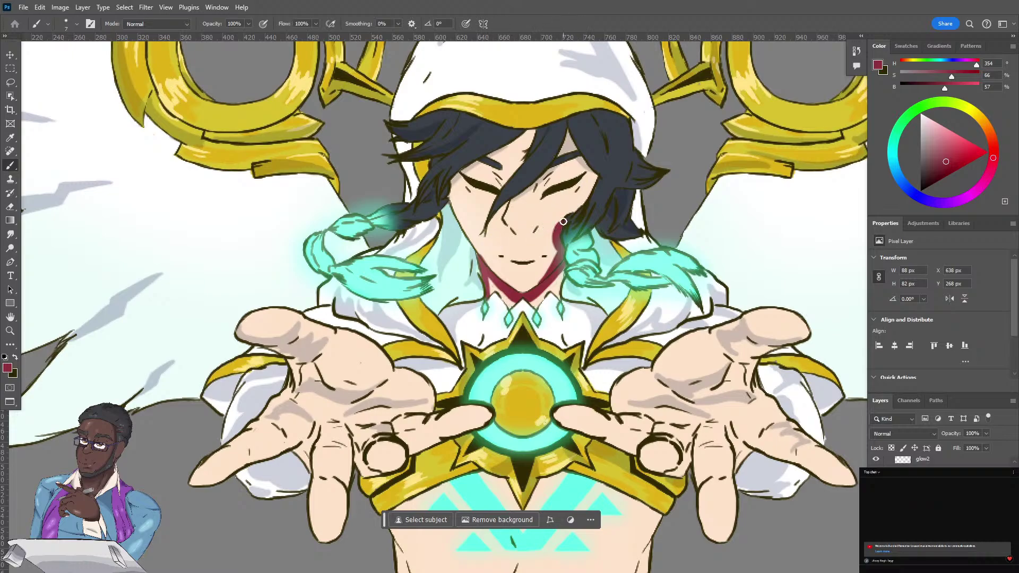
{"action": "key", "text": "e"}
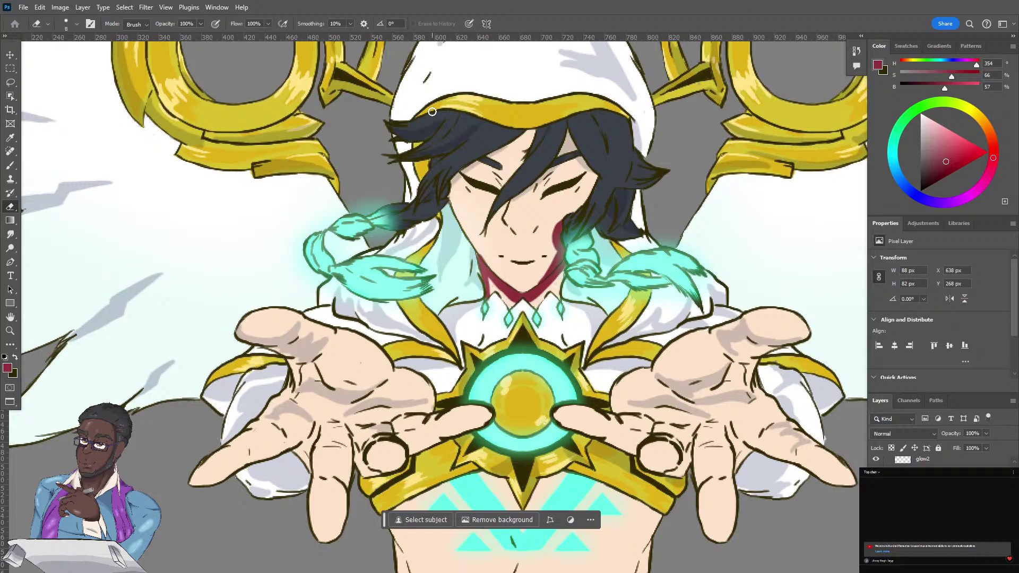
Brush dark red shadows on the face beneath the fringe locks, along the forehead hairline and on the cheek.
{"action": "left_click", "coordinate": [10, 165]}
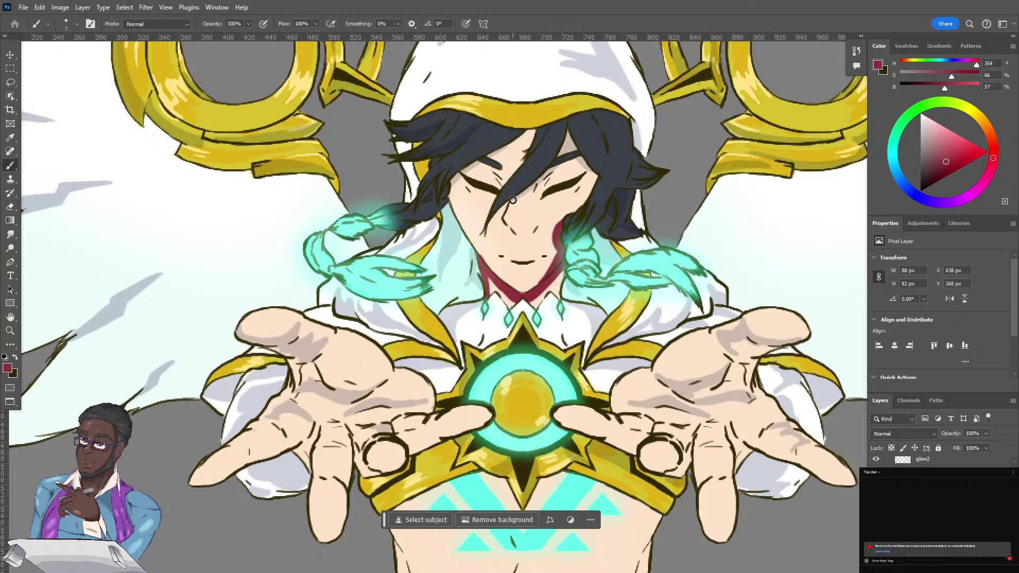
{"action": "left_click_drag", "start_coordinate": [515, 201], "coordinate": [538, 182]}
{"action": "mouse_move", "coordinate": [544, 177]}
{"action": "left_mouse_down"}
{"action": "mouse_move", "coordinate": [567, 139]}
{"action": "mouse_move", "coordinate": [538, 190]}
{"action": "left_mouse_up"}
{"action": "mouse_move", "coordinate": [567, 152]}
{"action": "left_mouse_down"}
{"action": "mouse_move", "coordinate": [596, 176]}
{"action": "mouse_move", "coordinate": [569, 148]}
{"action": "mouse_move", "coordinate": [584, 164]}
{"action": "left_mouse_up"}
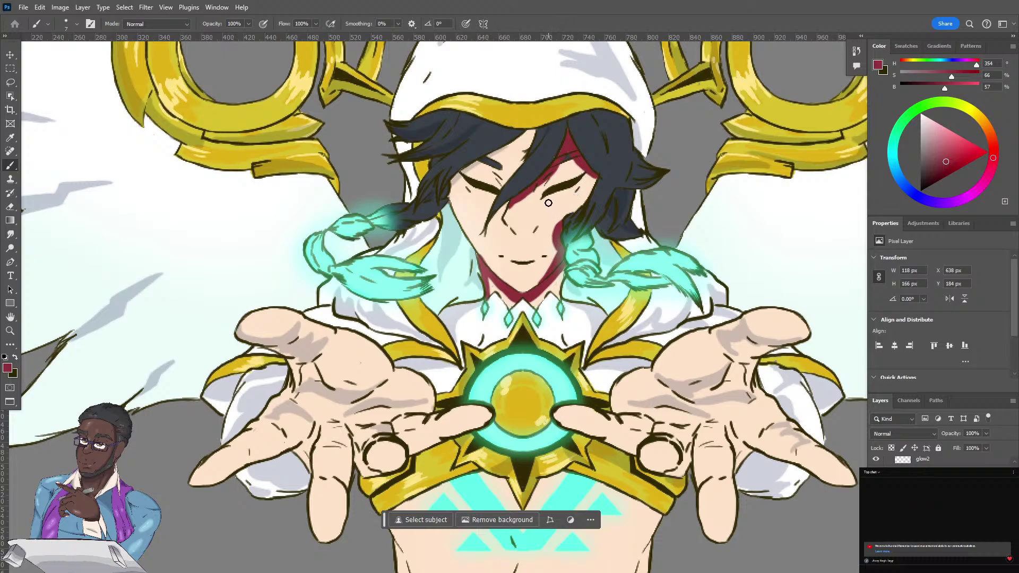
{"action": "mouse_move", "coordinate": [545, 209]}
{"action": "left_mouse_down"}
{"action": "mouse_move", "coordinate": [556, 201]}
{"action": "mouse_move", "coordinate": [546, 209]}
{"action": "left_mouse_up"}
{"action": "left_click", "coordinate": [453, 183]}
{"action": "left_click_drag", "start_coordinate": [453, 183], "coordinate": [492, 157]}
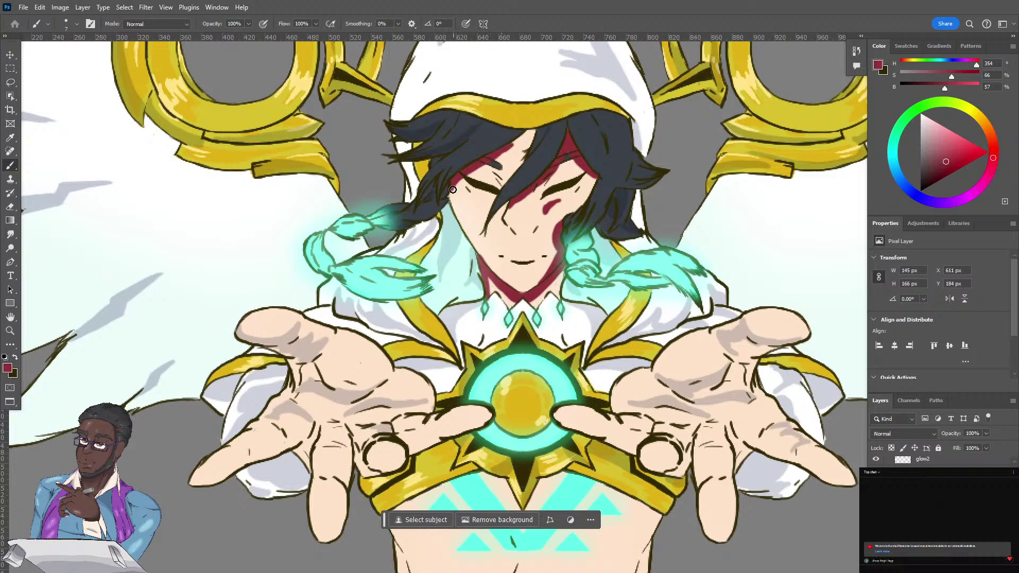
{"action": "left_click_drag", "start_coordinate": [453, 189], "coordinate": [467, 171]}
Try a solid dark red shadow over the artwork's right half of the chest, below the gold band and star.
{"action": "mouse_move", "coordinate": [356, 433]}
{"action": "left_mouse_down"}
{"action": "mouse_move", "coordinate": [386, 363]}
{"action": "mouse_move", "coordinate": [412, 204]}
{"action": "mouse_move", "coordinate": [387, 293]}
{"action": "left_mouse_up"}
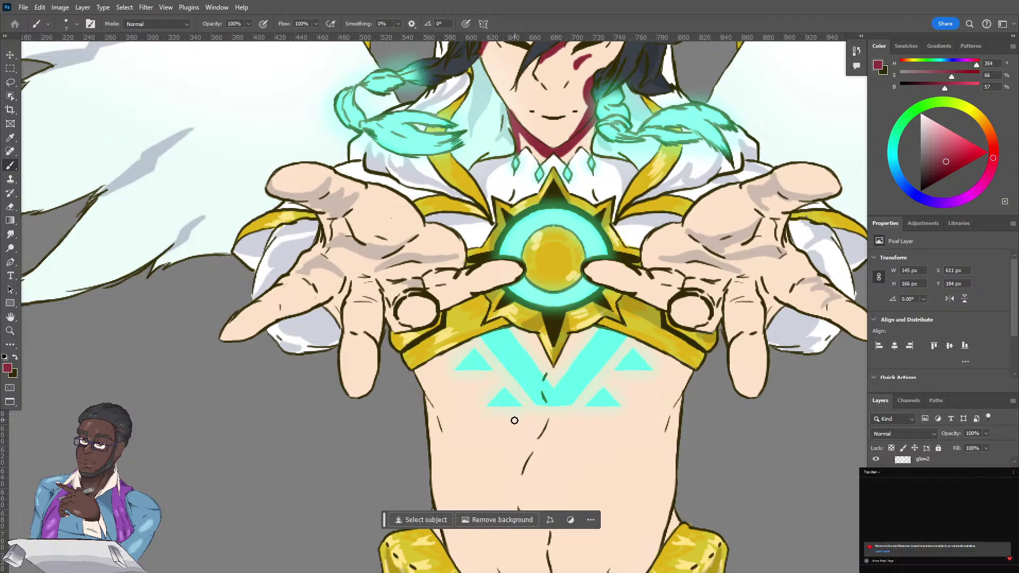
{"action": "scroll", "coordinate": [532, 391], "scroll_direction": "down", "scroll_amount": 3}
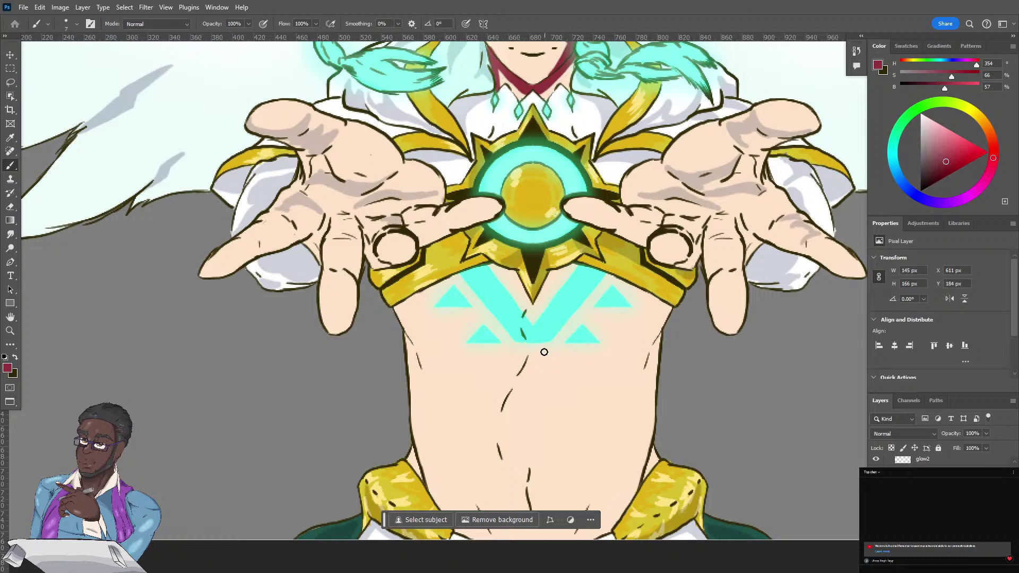
{"action": "mouse_move", "coordinate": [536, 345]}
{"action": "left_mouse_down"}
{"action": "mouse_move", "coordinate": [542, 389]}
{"action": "mouse_move", "coordinate": [545, 369]}
{"action": "mouse_move", "coordinate": [543, 385]}
{"action": "mouse_move", "coordinate": [573, 359]}
{"action": "left_mouse_up"}
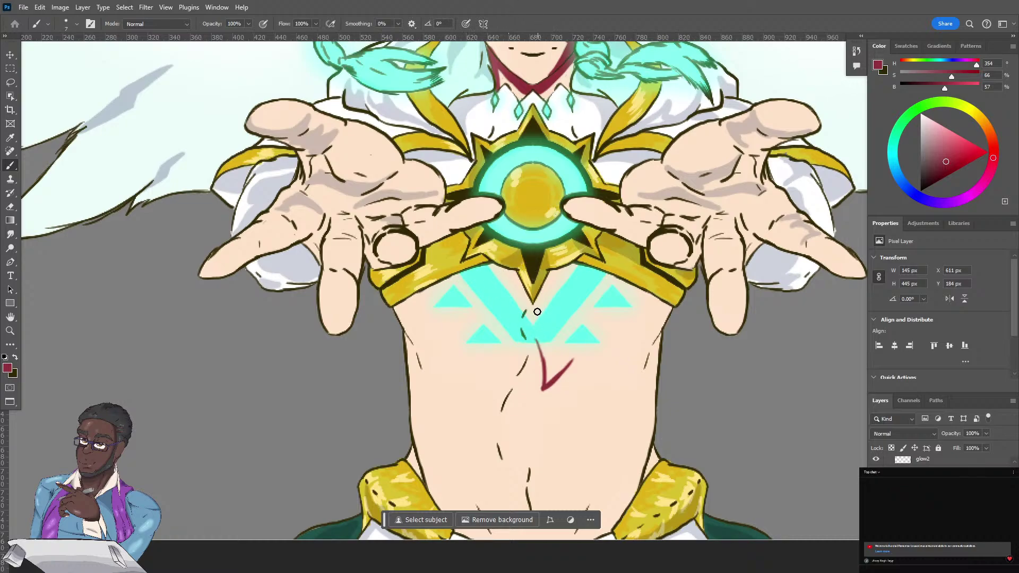
{"action": "mouse_move", "coordinate": [536, 339]}
{"action": "left_mouse_down"}
{"action": "mouse_move", "coordinate": [534, 304]}
{"action": "mouse_move", "coordinate": [545, 385]}
{"action": "mouse_move", "coordinate": [565, 361]}
{"action": "mouse_move", "coordinate": [562, 344]}
{"action": "mouse_move", "coordinate": [552, 356]}
{"action": "mouse_move", "coordinate": [537, 319]}
{"action": "mouse_move", "coordinate": [553, 354]}
{"action": "mouse_move", "coordinate": [559, 311]}
{"action": "mouse_move", "coordinate": [546, 325]}
{"action": "mouse_move", "coordinate": [541, 299]}
{"action": "mouse_move", "coordinate": [557, 276]}
{"action": "left_mouse_up"}
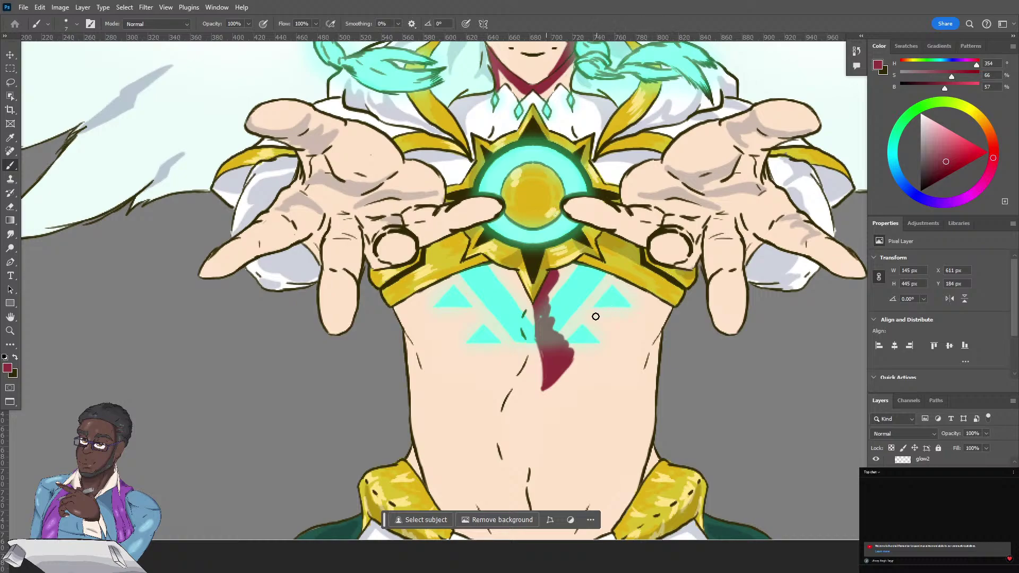
{"action": "mouse_move", "coordinate": [567, 363]}
{"action": "left_mouse_down"}
{"action": "mouse_move", "coordinate": [582, 347]}
{"action": "mouse_move", "coordinate": [628, 351]}
{"action": "mouse_move", "coordinate": [617, 350]}
{"action": "mouse_move", "coordinate": [637, 344]}
{"action": "mouse_move", "coordinate": [653, 299]}
{"action": "left_mouse_up"}
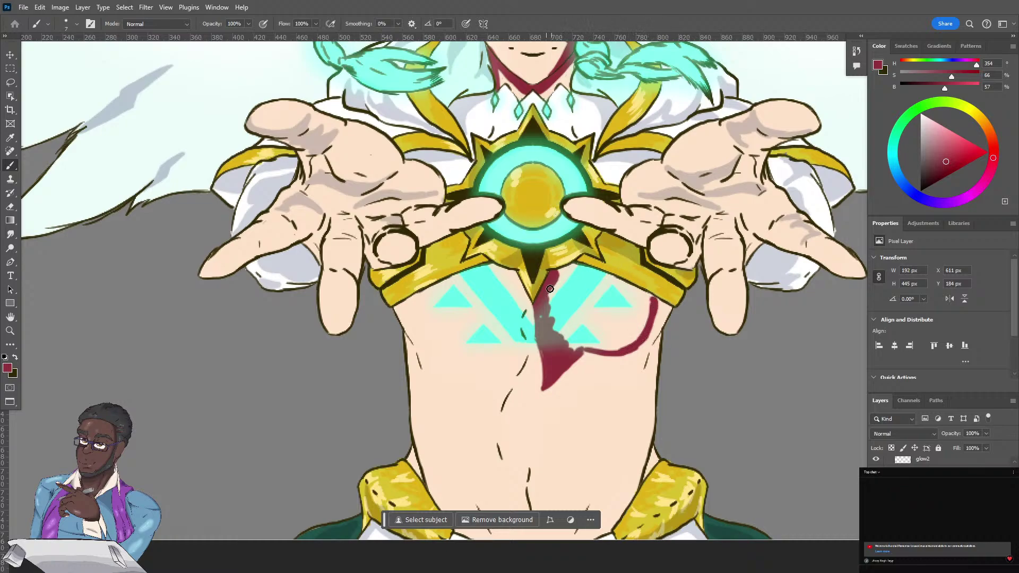
{"action": "mouse_move", "coordinate": [557, 329]}
{"action": "left_mouse_down"}
{"action": "mouse_move", "coordinate": [627, 344]}
{"action": "mouse_move", "coordinate": [571, 329]}
{"action": "mouse_move", "coordinate": [547, 292]}
{"action": "mouse_move", "coordinate": [563, 270]}
{"action": "mouse_move", "coordinate": [589, 269]}
{"action": "mouse_move", "coordinate": [650, 298]}
{"action": "mouse_move", "coordinate": [636, 331]}
{"action": "mouse_move", "coordinate": [572, 337]}
{"action": "mouse_move", "coordinate": [551, 288]}
{"action": "mouse_move", "coordinate": [573, 280]}
{"action": "mouse_move", "coordinate": [580, 292]}
{"action": "mouse_move", "coordinate": [576, 282]}
{"action": "mouse_move", "coordinate": [590, 284]}
{"action": "mouse_move", "coordinate": [582, 277]}
{"action": "mouse_move", "coordinate": [608, 284]}
{"action": "mouse_move", "coordinate": [638, 300]}
{"action": "mouse_move", "coordinate": [634, 321]}
{"action": "mouse_move", "coordinate": [650, 292]}
{"action": "left_mouse_up"}
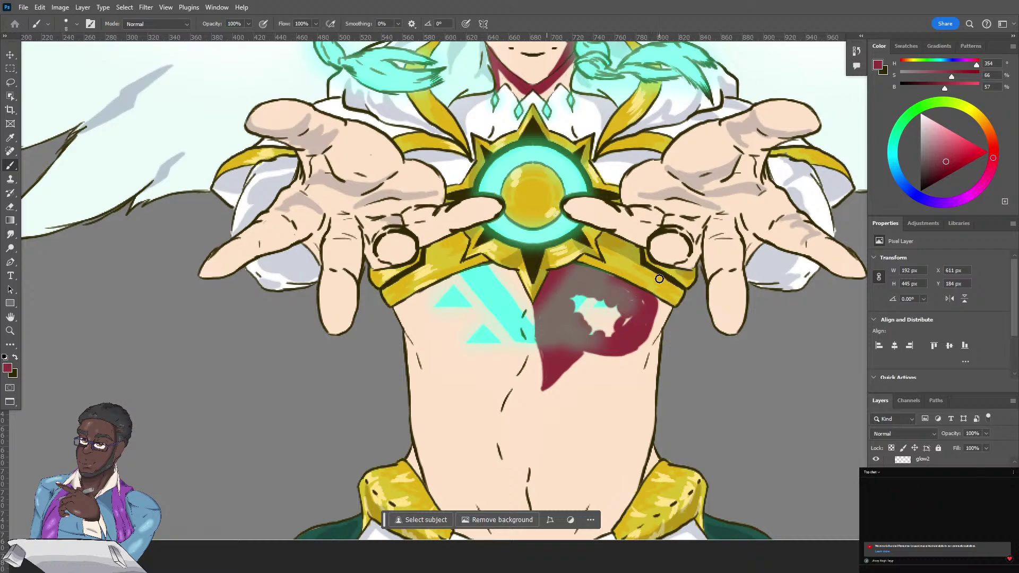
{"action": "mouse_move", "coordinate": [568, 318]}
{"action": "left_mouse_down"}
{"action": "mouse_move", "coordinate": [598, 304]}
{"action": "mouse_move", "coordinate": [613, 334]}
{"action": "mouse_move", "coordinate": [627, 307]}
{"action": "mouse_move", "coordinate": [622, 288]}
{"action": "mouse_move", "coordinate": [643, 314]}
{"action": "mouse_move", "coordinate": [636, 342]}
{"action": "left_mouse_up"}
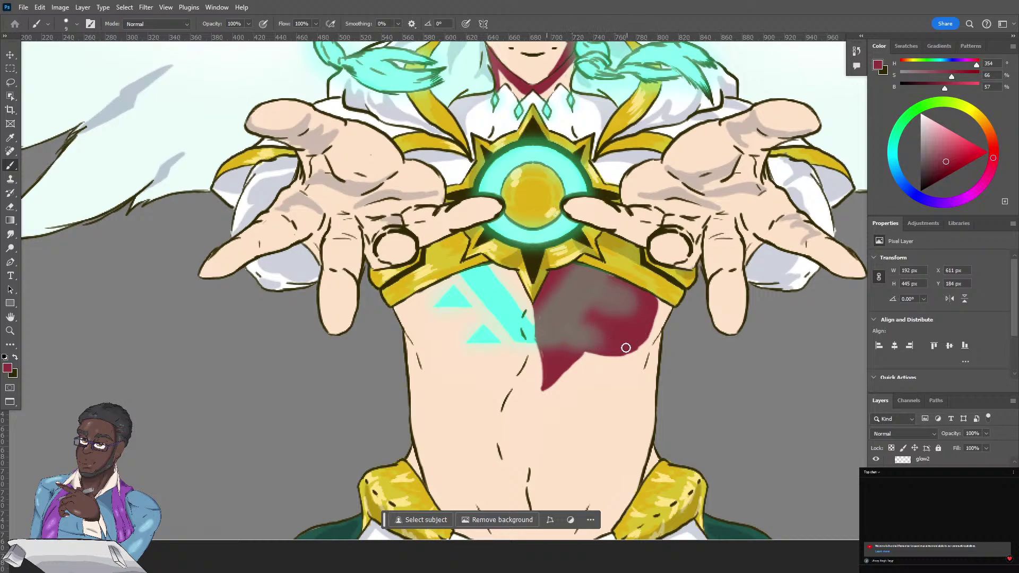
{"action": "mouse_move", "coordinate": [635, 347]}
{"action": "left_mouse_down"}
{"action": "mouse_move", "coordinate": [661, 302]}
{"action": "mouse_move", "coordinate": [649, 317]}
{"action": "left_mouse_up"}
Try dark red shadow strokes down the torso's centre line and across the lower abdomen at the artwork's right.
{"action": "left_click_drag", "start_coordinate": [542, 396], "coordinate": [533, 467]}
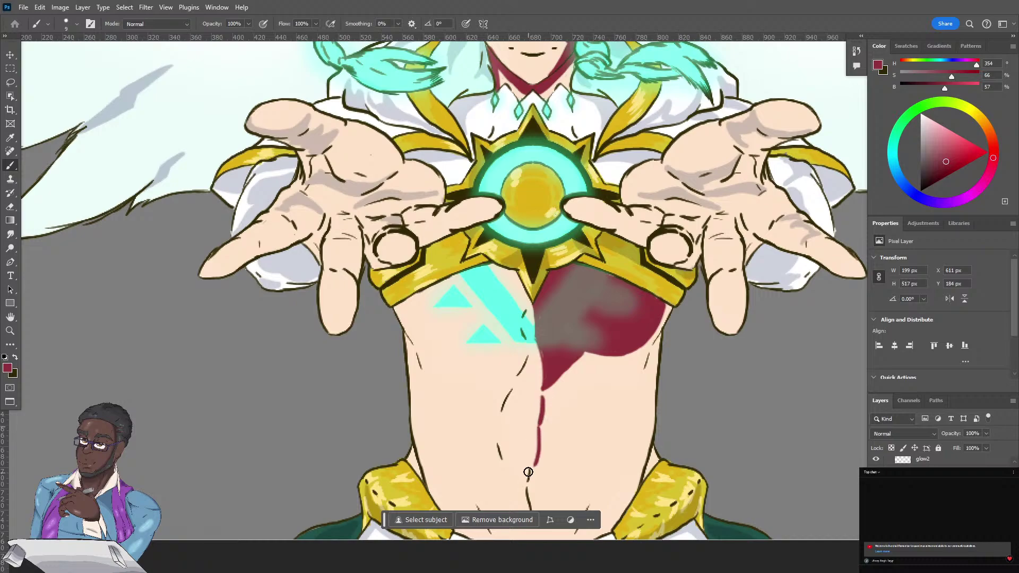
{"action": "scroll", "coordinate": [546, 419], "scroll_direction": "down", "scroll_amount": 5}
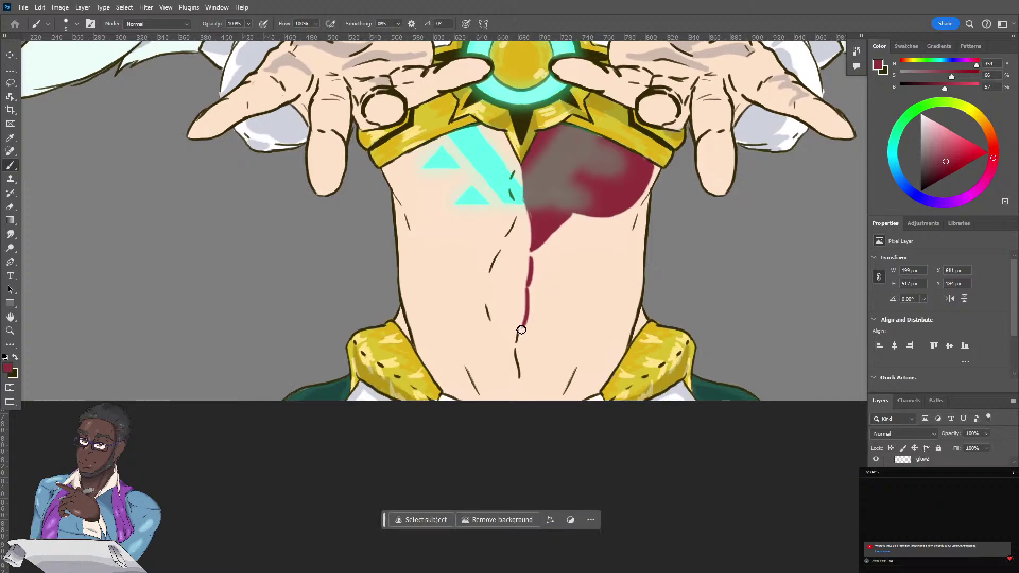
{"action": "left_click_drag", "start_coordinate": [520, 329], "coordinate": [561, 390]}
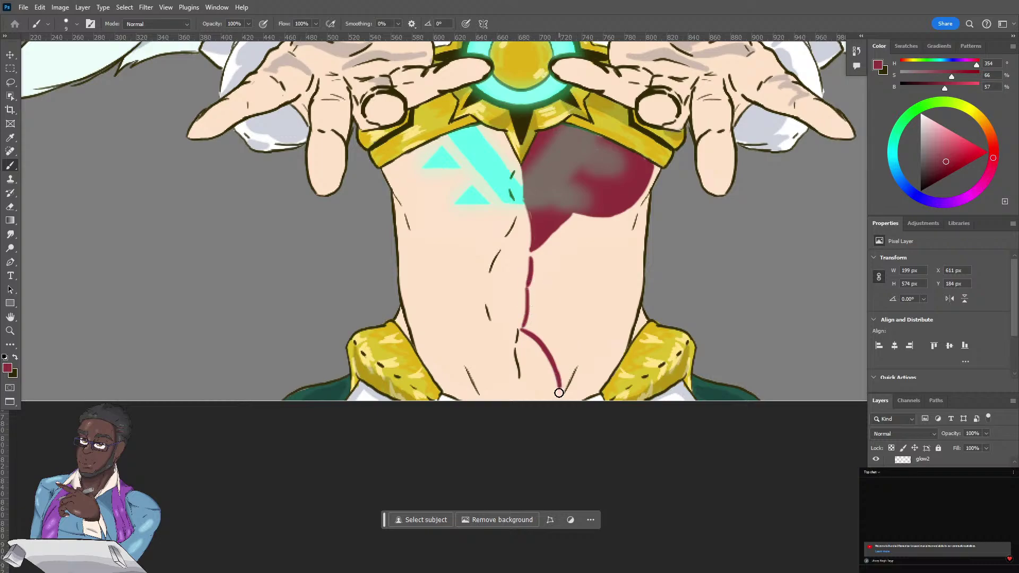
{"action": "mouse_move", "coordinate": [557, 383]}
{"action": "left_mouse_down"}
{"action": "mouse_move", "coordinate": [583, 348]}
{"action": "mouse_move", "coordinate": [560, 396]}
{"action": "mouse_move", "coordinate": [586, 371]}
{"action": "mouse_move", "coordinate": [560, 401]}
{"action": "mouse_move", "coordinate": [573, 395]}
{"action": "left_mouse_up"}
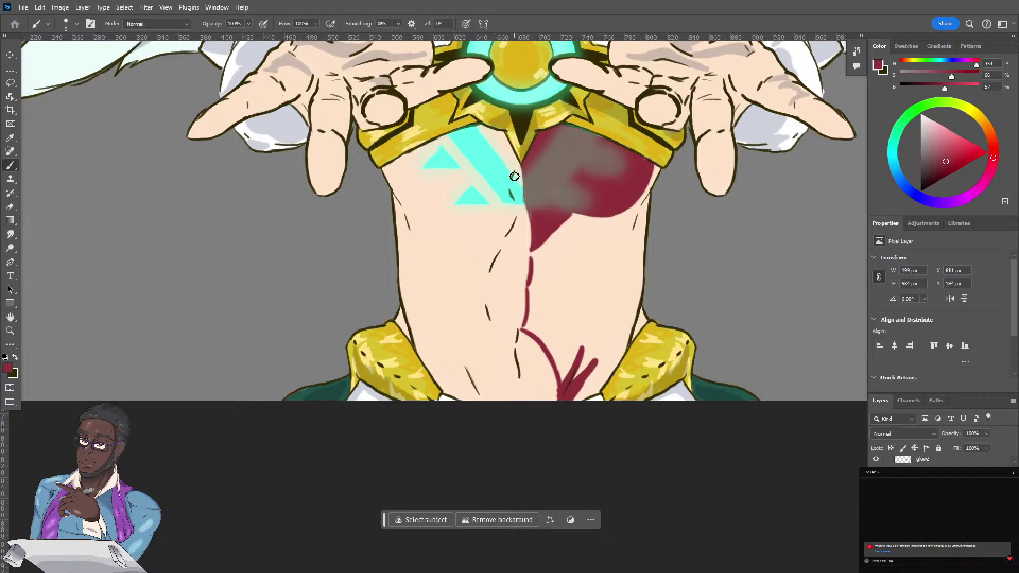
Try dark red patches on the artwork's left half of the chest, then erase the upper patch over the cyan markings.
{"action": "mouse_move", "coordinate": [514, 176]}
{"action": "left_mouse_down"}
{"action": "mouse_move", "coordinate": [515, 193]}
{"action": "mouse_move", "coordinate": [513, 173]}
{"action": "left_mouse_up"}
{"action": "mouse_move", "coordinate": [500, 161]}
{"action": "left_mouse_down"}
{"action": "mouse_move", "coordinate": [480, 151]}
{"action": "mouse_move", "coordinate": [437, 183]}
{"action": "mouse_move", "coordinate": [503, 176]}
{"action": "mouse_move", "coordinate": [495, 161]}
{"action": "mouse_move", "coordinate": [478, 161]}
{"action": "mouse_move", "coordinate": [500, 168]}
{"action": "mouse_move", "coordinate": [491, 152]}
{"action": "left_mouse_up"}
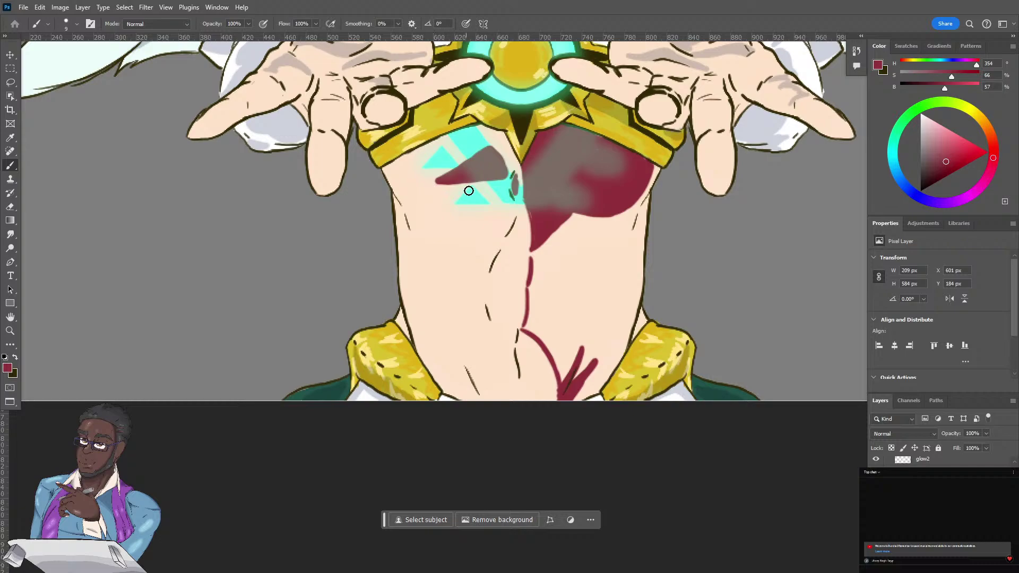
{"action": "mouse_move", "coordinate": [487, 202]}
{"action": "left_mouse_down"}
{"action": "mouse_move", "coordinate": [425, 217]}
{"action": "mouse_move", "coordinate": [430, 232]}
{"action": "mouse_move", "coordinate": [423, 224]}
{"action": "mouse_move", "coordinate": [435, 239]}
{"action": "mouse_move", "coordinate": [488, 205]}
{"action": "mouse_move", "coordinate": [441, 228]}
{"action": "mouse_move", "coordinate": [429, 219]}
{"action": "mouse_move", "coordinate": [461, 213]}
{"action": "mouse_move", "coordinate": [432, 234]}
{"action": "mouse_move", "coordinate": [452, 211]}
{"action": "left_mouse_up"}
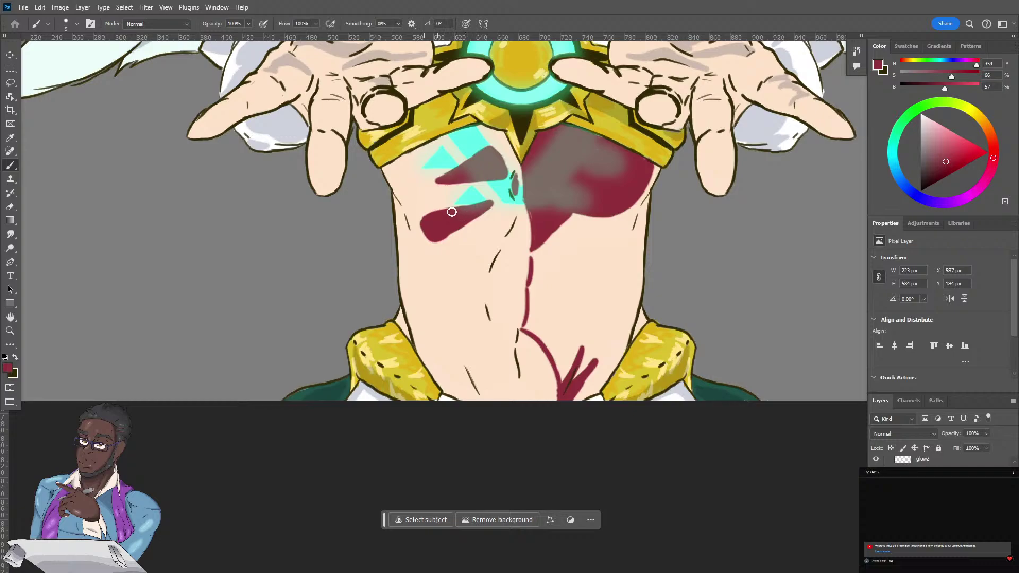
{"action": "mouse_move", "coordinate": [443, 183]}
{"action": "left_mouse_down"}
{"action": "mouse_move", "coordinate": [430, 181]}
{"action": "mouse_move", "coordinate": [504, 173]}
{"action": "mouse_move", "coordinate": [500, 154]}
{"action": "mouse_move", "coordinate": [470, 158]}
{"action": "mouse_move", "coordinate": [456, 186]}
{"action": "mouse_move", "coordinate": [489, 177]}
{"action": "mouse_move", "coordinate": [505, 165]}
{"action": "mouse_move", "coordinate": [471, 154]}
{"action": "mouse_move", "coordinate": [434, 184]}
{"action": "left_mouse_up"}
{"action": "key", "text": "e"}
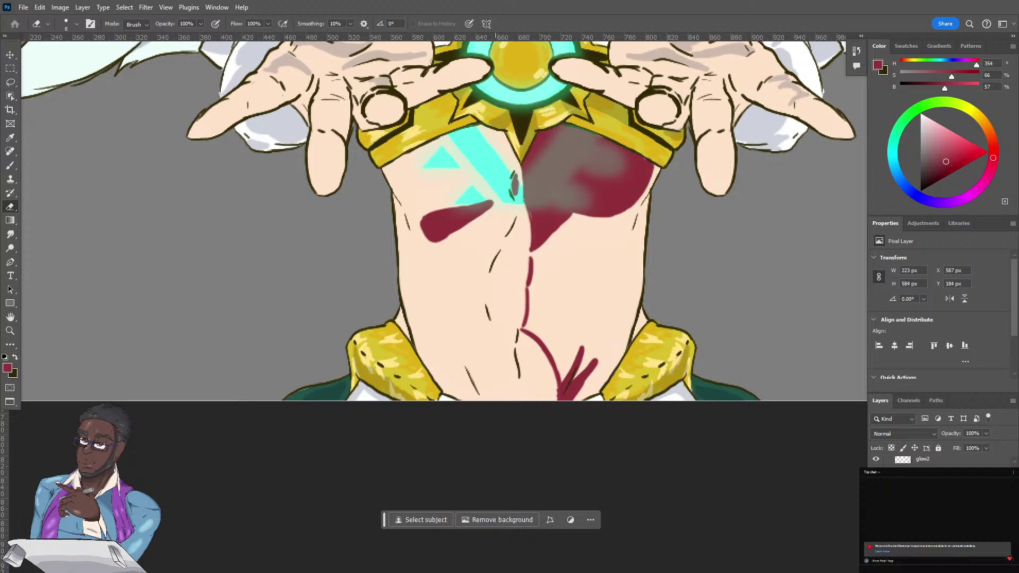
Show the rough sketch group at 16% opacity over the artwork as an anatomy guide.
{"action": "scroll", "coordinate": [939, 461], "scroll_direction": "down", "scroll_amount": 3}
{"action": "left_click_drag", "start_coordinate": [911, 490], "coordinate": [909, 457]}
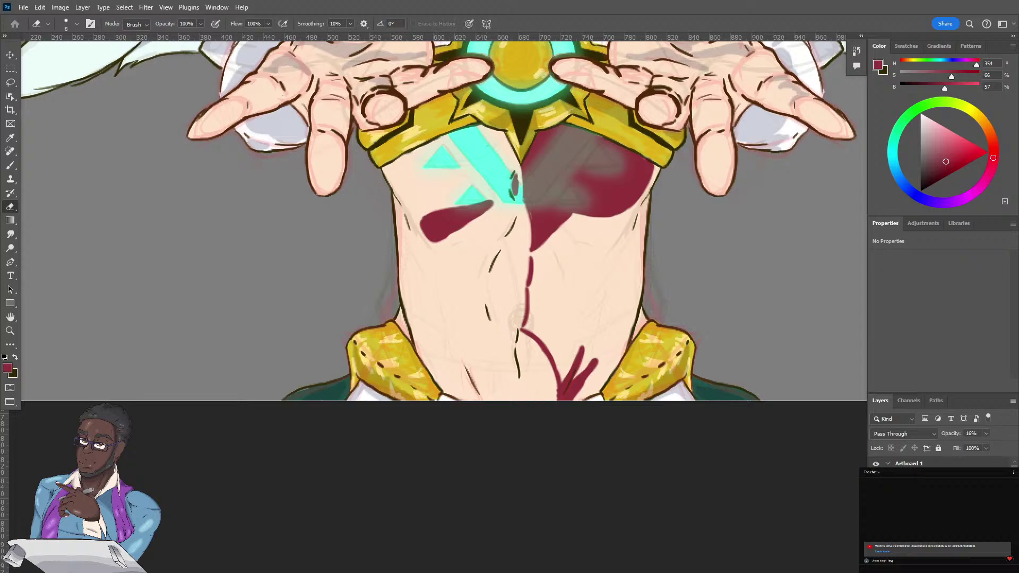
{"action": "scroll", "coordinate": [939, 463], "scroll_direction": "down", "scroll_amount": 3}
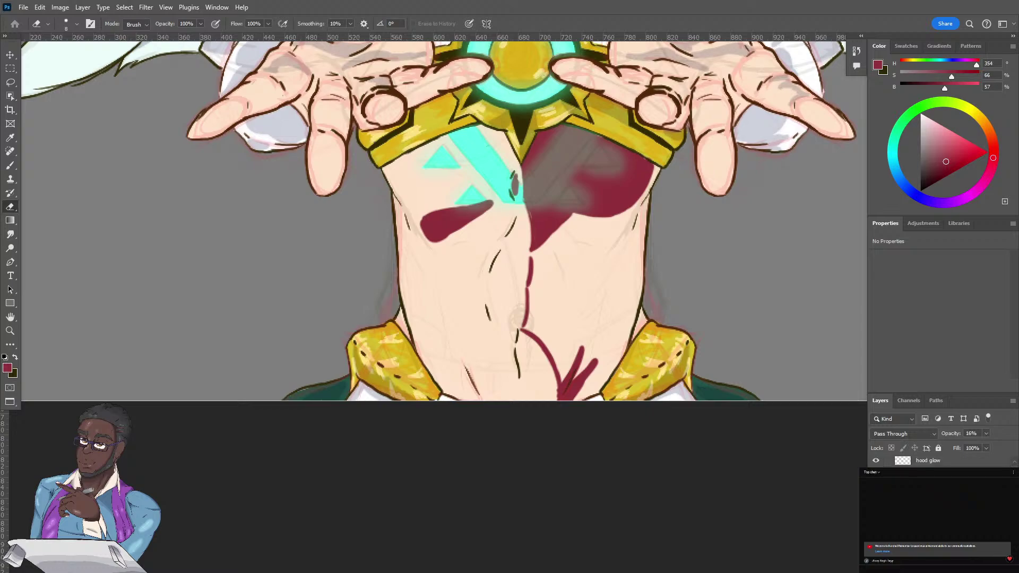
Enlarge the eraser to 25 px and erase all the dark red shading from the chest and abdomen on its layer.
{"action": "left_click", "coordinate": [933, 510]}
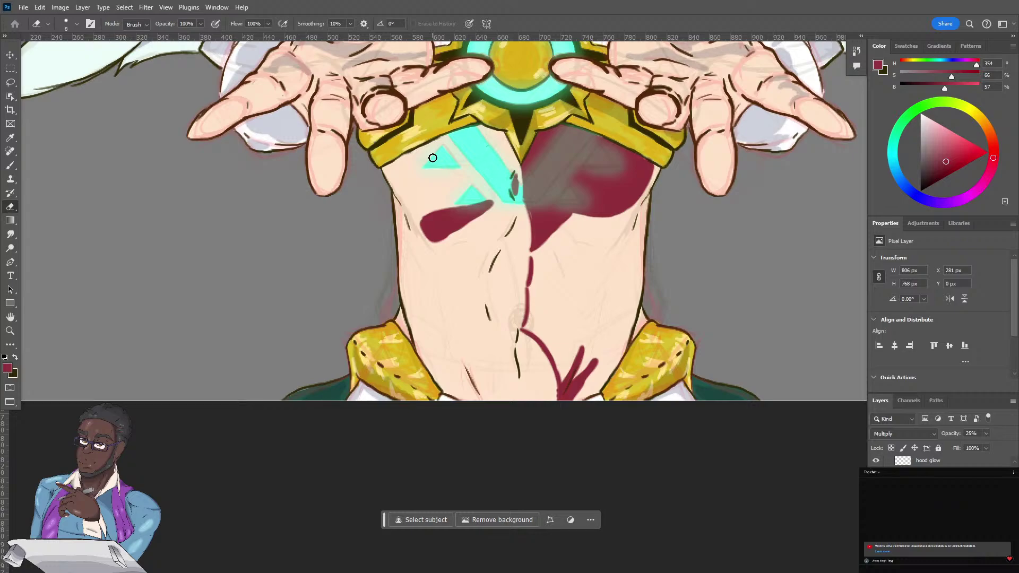
{"action": "key", "text": "bracketright"}
{"action": "key", "text": "bracketright"}
{"action": "key", "text": "bracketright"}
{"action": "key", "text": "bracketright"}
{"action": "key", "text": "bracketright"}
{"action": "left_click", "coordinate": [876, 509]}
{"action": "left_click", "coordinate": [876, 510]}
{"action": "left_click", "coordinate": [928, 509]}
{"action": "mouse_move", "coordinate": [430, 217]}
{"action": "left_mouse_down"}
{"action": "mouse_move", "coordinate": [465, 201]}
{"action": "mouse_move", "coordinate": [494, 216]}
{"action": "mouse_move", "coordinate": [517, 210]}
{"action": "mouse_move", "coordinate": [565, 173]}
{"action": "mouse_move", "coordinate": [640, 154]}
{"action": "mouse_move", "coordinate": [614, 159]}
{"action": "mouse_move", "coordinate": [593, 183]}
{"action": "mouse_move", "coordinate": [580, 237]}
{"action": "mouse_move", "coordinate": [520, 316]}
{"action": "mouse_move", "coordinate": [578, 359]}
{"action": "mouse_move", "coordinate": [596, 342]}
{"action": "mouse_move", "coordinate": [569, 394]}
{"action": "left_mouse_up"}
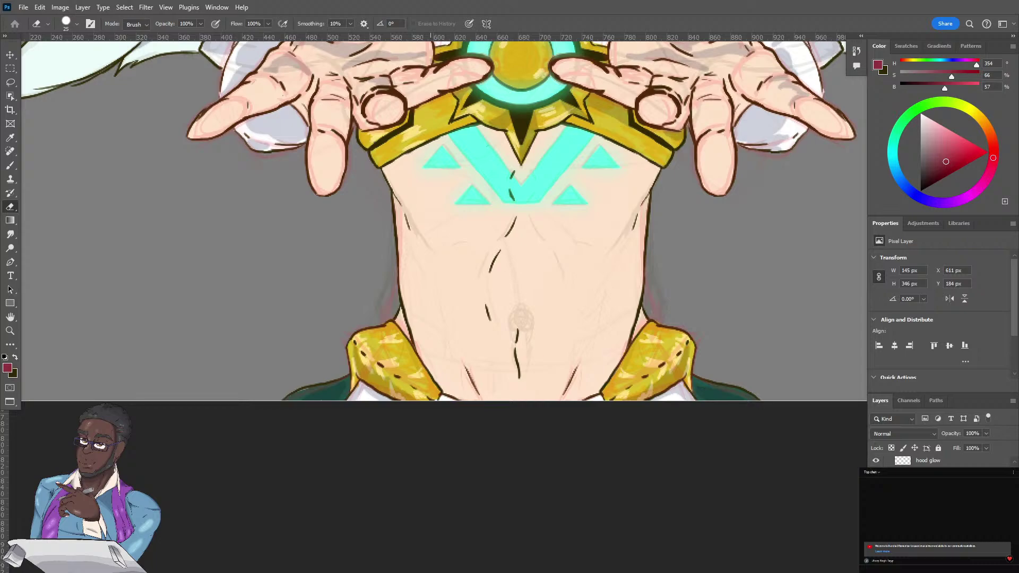
Target an empty Normal-mode layer near the sketch group and ready the Brush with the dark brown background colour swapped to foreground.
{"action": "left_click_drag", "start_coordinate": [1014, 504], "coordinate": [1010, 452]}
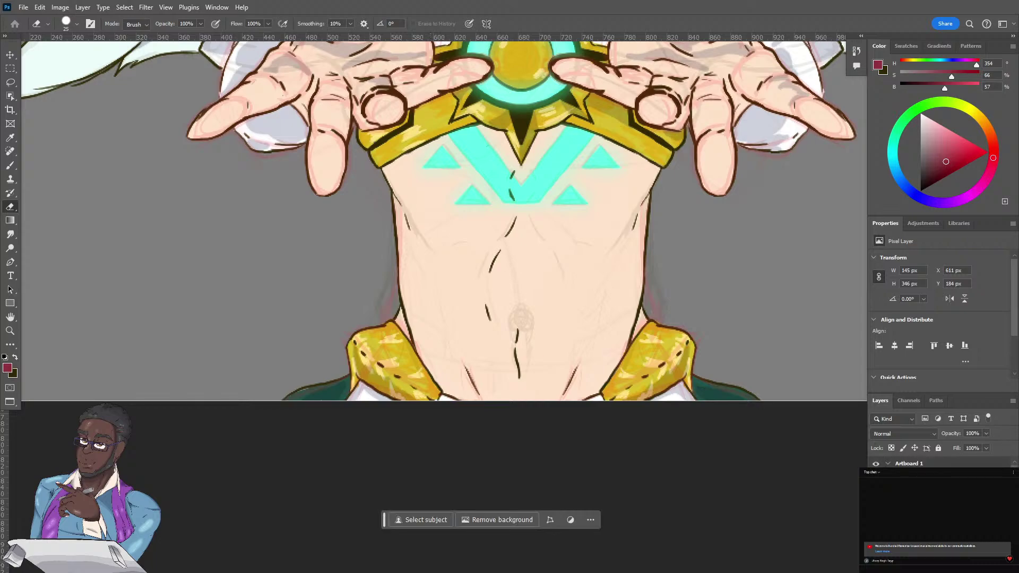
{"action": "left_click", "coordinate": [925, 493]}
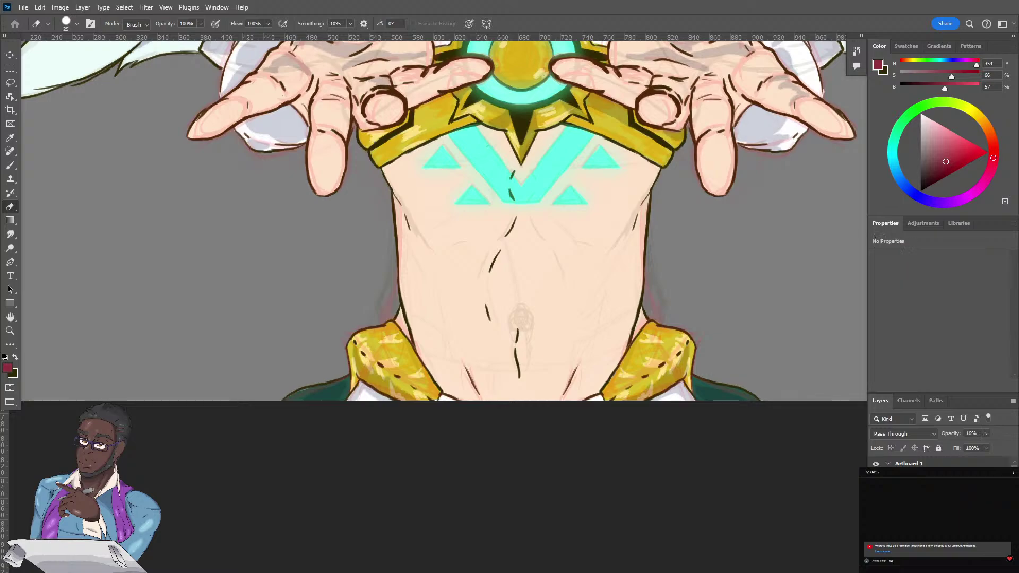
{"action": "left_click", "coordinate": [922, 522]}
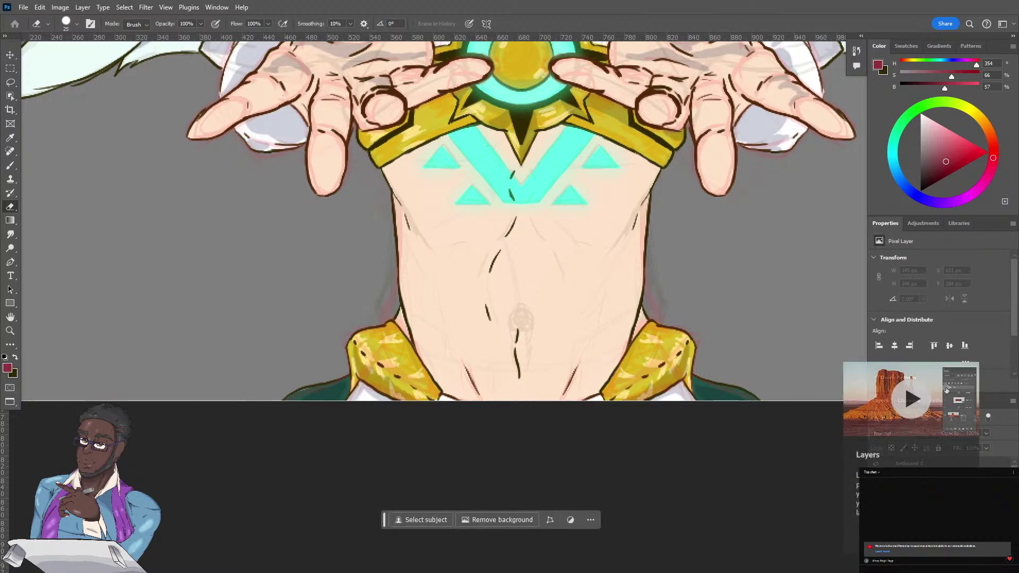
{"action": "left_click", "coordinate": [14, 357]}
{"action": "left_click", "coordinate": [10, 165]}
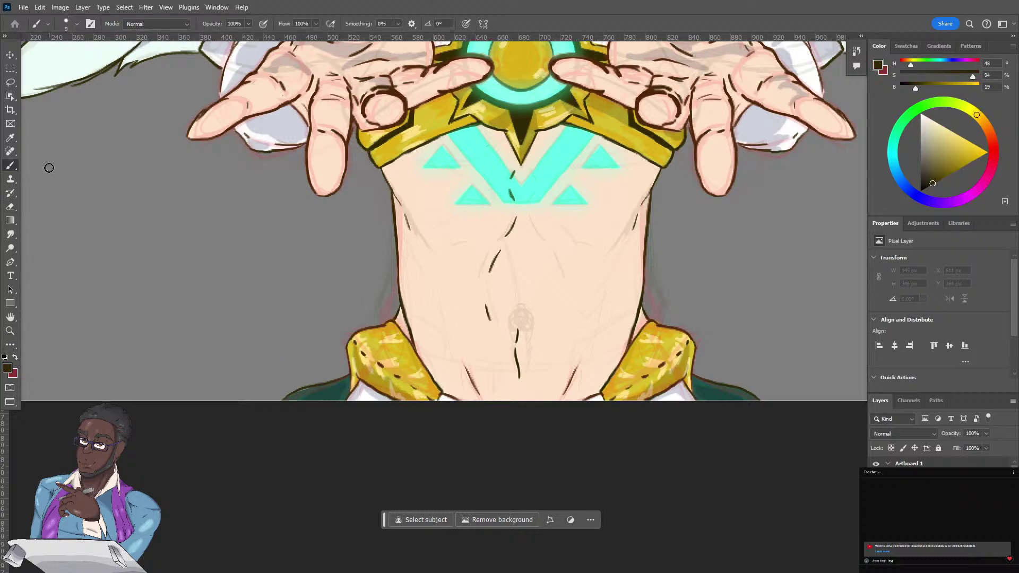
Reduce the brush to 5 px and set the foreground colour to bright red ff0000.
{"action": "scroll", "coordinate": [308, 382], "scroll_direction": "up", "scroll_amount": 5}
{"action": "scroll", "coordinate": [308, 382], "scroll_direction": "right", "scroll_amount": 2}
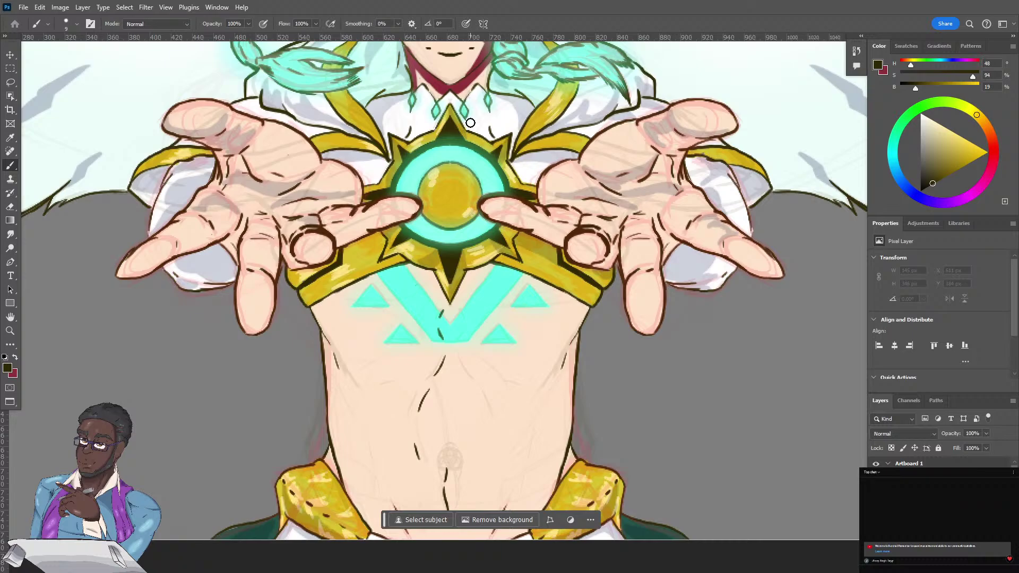
{"action": "key", "text": "bracketleft"}
{"action": "key", "text": "bracketleft"}
{"action": "key", "text": "bracketleft"}
{"action": "key", "text": "bracketleft"}
{"action": "left_click", "coordinate": [8, 368]}
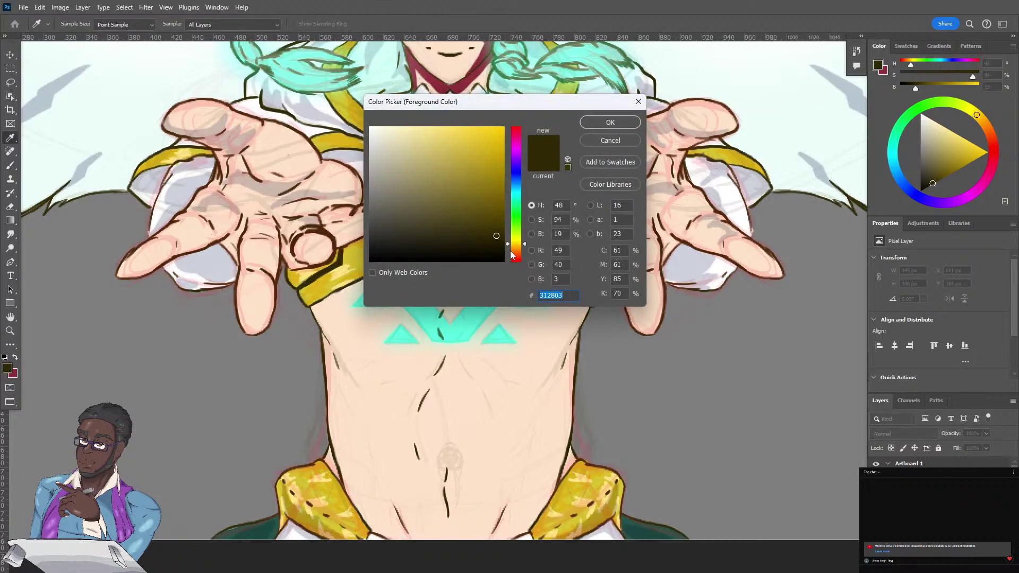
{"action": "left_click_drag", "start_coordinate": [512, 255], "coordinate": [513, 116]}
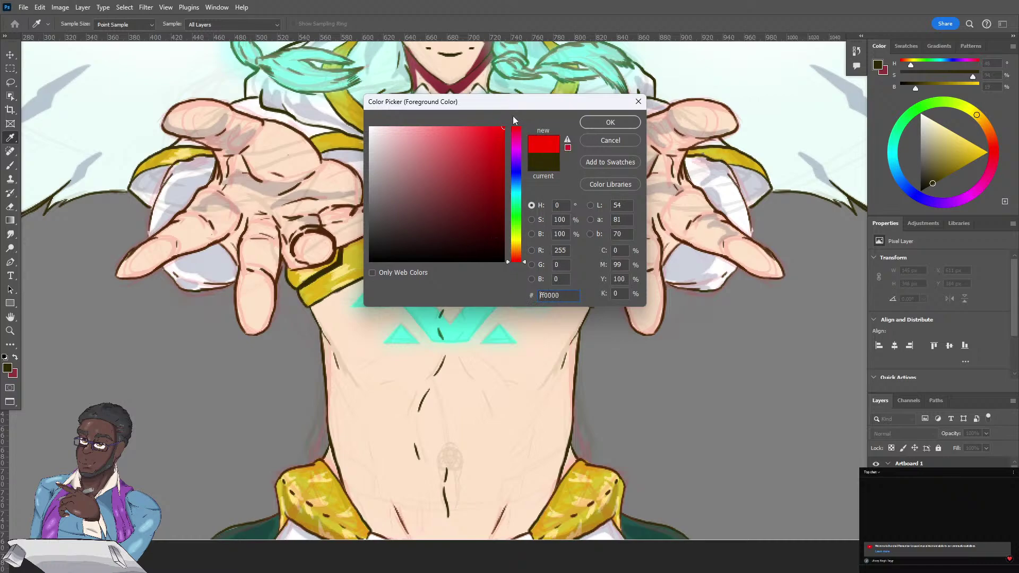
{"action": "left_click", "coordinate": [610, 123]}
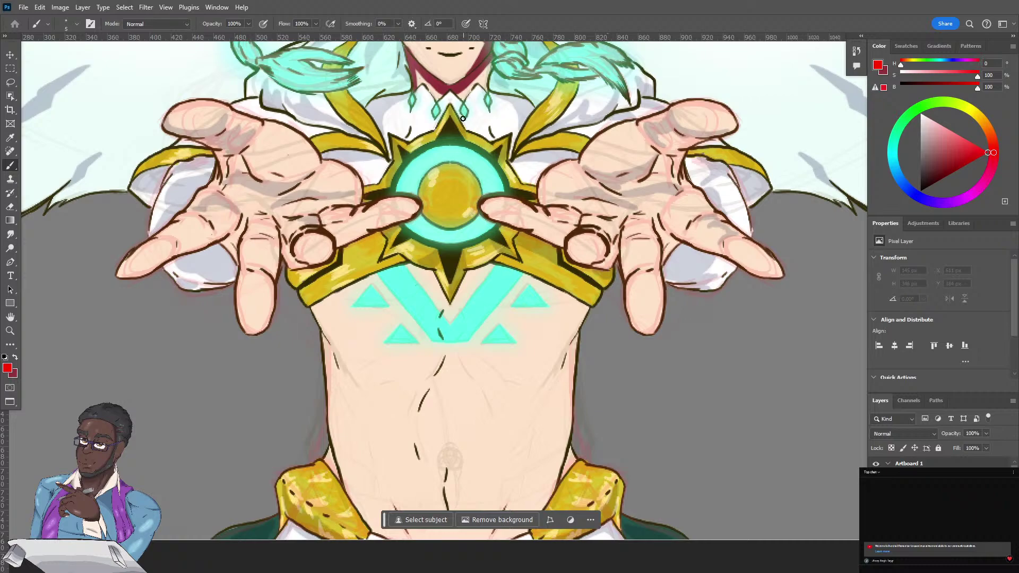
Sketch red collarbone lines beside the emblem, a short centre line, and paired upper-chest curves across the gold collar.
{"action": "mouse_move", "coordinate": [458, 140]}
{"action": "left_mouse_down"}
{"action": "mouse_move", "coordinate": [450, 146]}
{"action": "mouse_move", "coordinate": [552, 134]}
{"action": "left_mouse_up"}
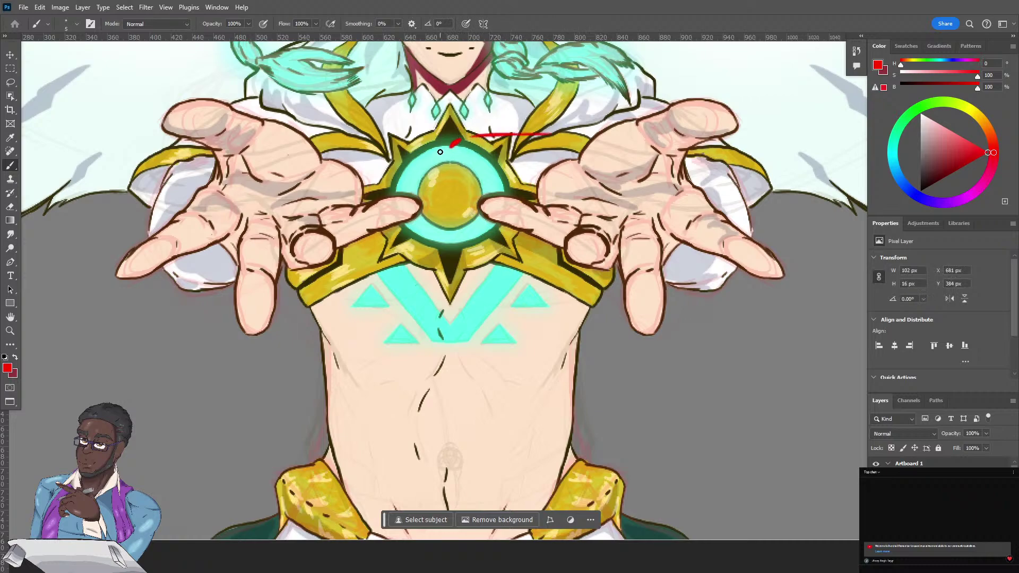
{"action": "left_click_drag", "start_coordinate": [440, 150], "coordinate": [333, 124]}
{"action": "mouse_move", "coordinate": [450, 161]}
{"action": "left_mouse_down"}
{"action": "mouse_move", "coordinate": [489, 253]}
{"action": "mouse_move", "coordinate": [550, 268]}
{"action": "mouse_move", "coordinate": [602, 245]}
{"action": "left_mouse_up"}
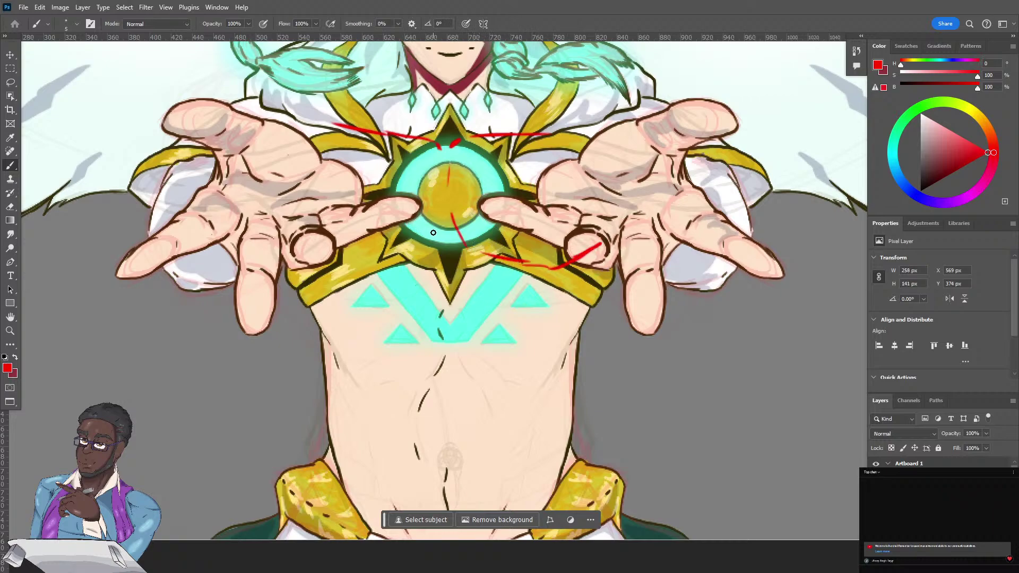
{"action": "mouse_move", "coordinate": [451, 215]}
{"action": "left_mouse_down"}
{"action": "mouse_move", "coordinate": [424, 246]}
{"action": "mouse_move", "coordinate": [367, 266]}
{"action": "mouse_move", "coordinate": [393, 255]}
{"action": "mouse_move", "coordinate": [344, 268]}
{"action": "mouse_move", "coordinate": [328, 257]}
{"action": "mouse_move", "coordinate": [353, 263]}
{"action": "mouse_move", "coordinate": [295, 245]}
{"action": "left_mouse_up"}
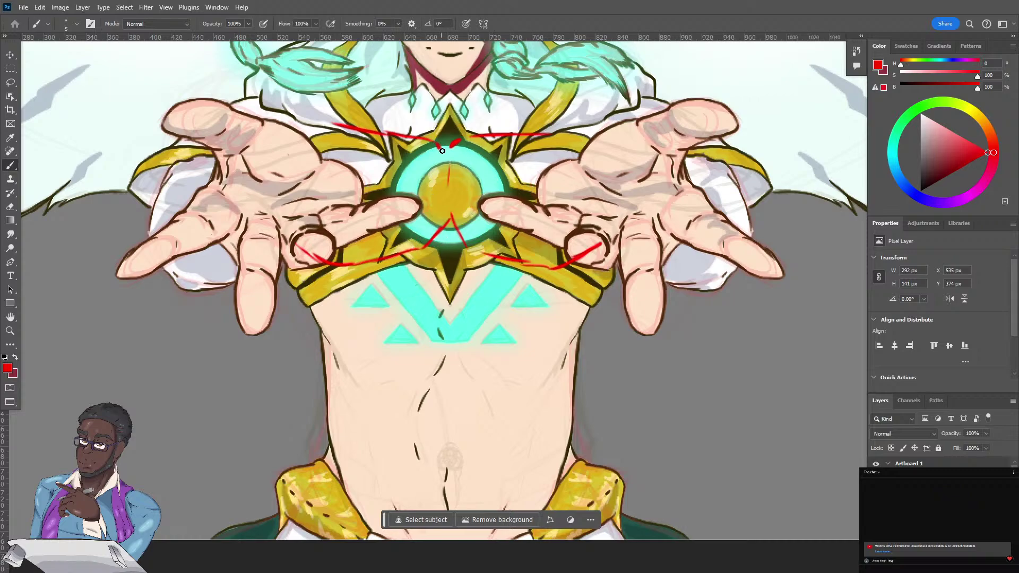
{"action": "mouse_move", "coordinate": [441, 149]}
{"action": "left_mouse_down"}
{"action": "mouse_move", "coordinate": [450, 219]}
{"action": "mouse_move", "coordinate": [475, 282]}
{"action": "mouse_move", "coordinate": [549, 281]}
{"action": "mouse_move", "coordinate": [608, 260]}
{"action": "left_mouse_up"}
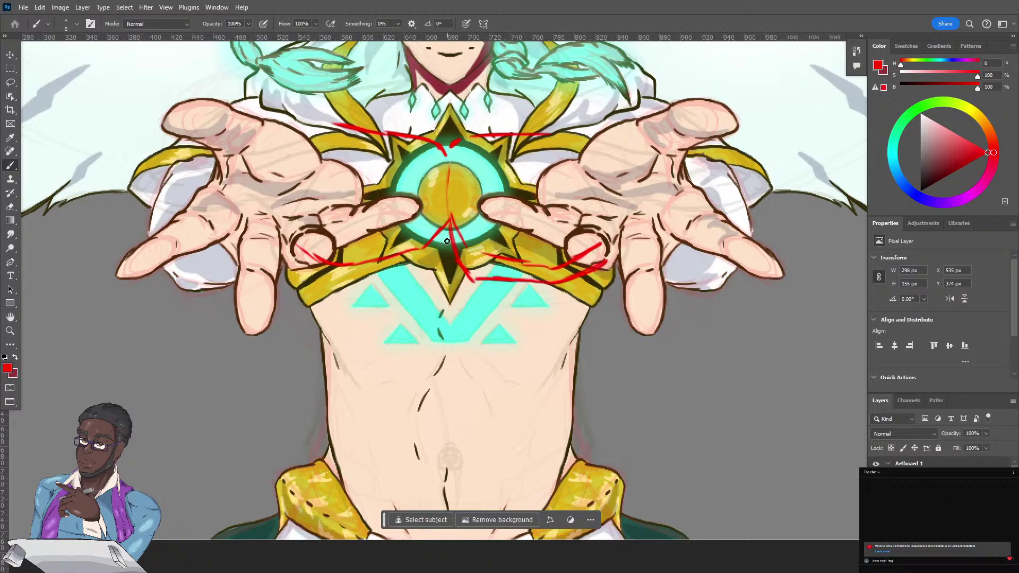
{"action": "mouse_move", "coordinate": [448, 226]}
{"action": "left_mouse_down"}
{"action": "mouse_move", "coordinate": [418, 277]}
{"action": "mouse_move", "coordinate": [332, 292]}
{"action": "mouse_move", "coordinate": [293, 260]}
{"action": "mouse_move", "coordinate": [310, 282]}
{"action": "left_mouse_up"}
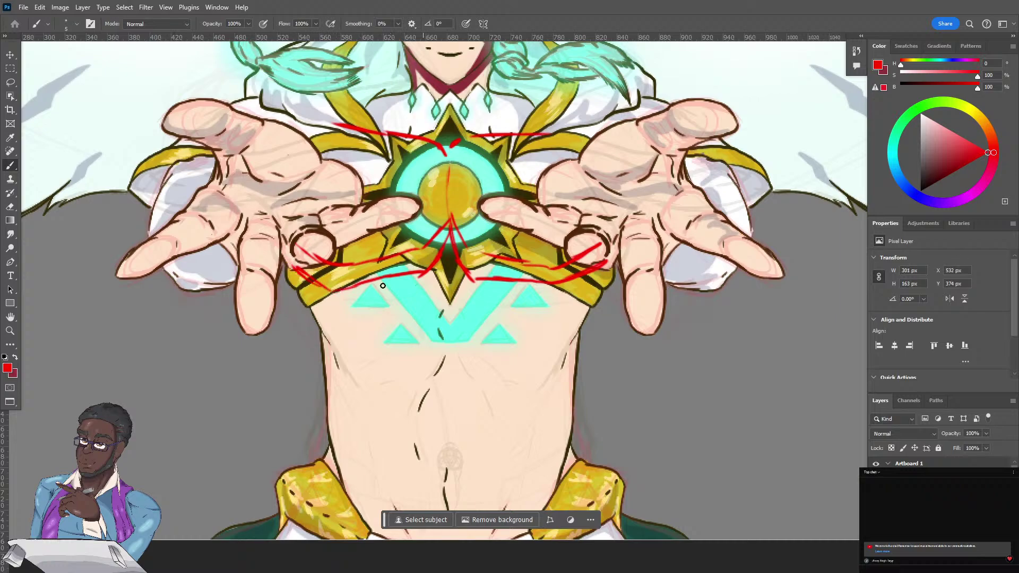
Sketch a red teardrop for the sternum below the emblem and the angular lower contours of both pectorals.
{"action": "mouse_move", "coordinate": [444, 287]}
{"action": "left_mouse_down"}
{"action": "mouse_move", "coordinate": [434, 331]}
{"action": "mouse_move", "coordinate": [457, 341]}
{"action": "mouse_move", "coordinate": [462, 321]}
{"action": "left_mouse_up"}
{"action": "left_click_drag", "start_coordinate": [455, 290], "coordinate": [450, 344]}
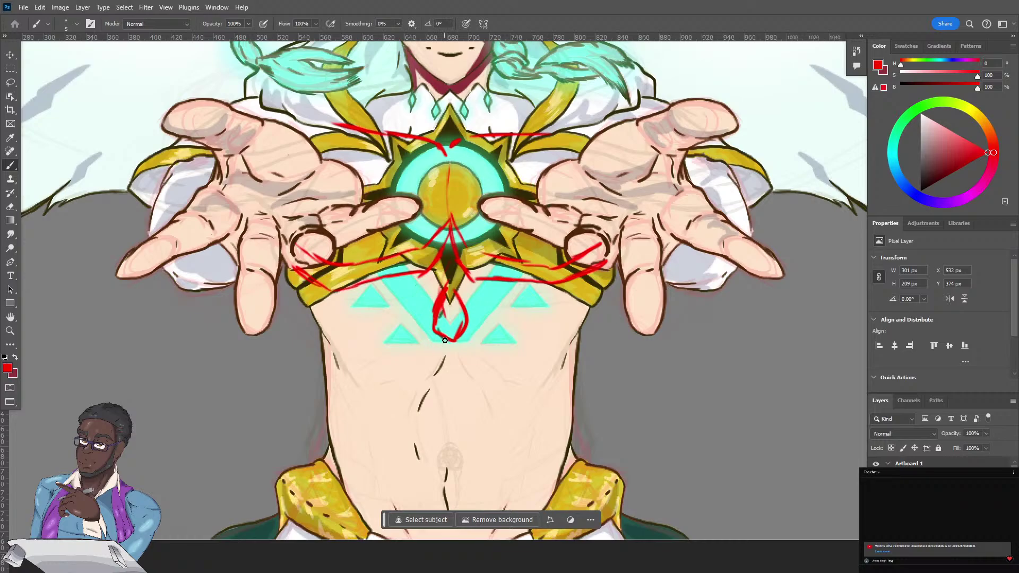
{"action": "mouse_move", "coordinate": [419, 348]}
{"action": "left_mouse_down"}
{"action": "mouse_move", "coordinate": [373, 384]}
{"action": "mouse_move", "coordinate": [301, 307]}
{"action": "left_mouse_up"}
{"action": "mouse_move", "coordinate": [300, 304]}
{"action": "left_mouse_down"}
{"action": "mouse_move", "coordinate": [352, 361]}
{"action": "mouse_move", "coordinate": [442, 347]}
{"action": "mouse_move", "coordinate": [515, 377]}
{"action": "mouse_move", "coordinate": [570, 345]}
{"action": "mouse_move", "coordinate": [589, 303]}
{"action": "left_mouse_up"}
{"action": "left_click_drag", "start_coordinate": [539, 376], "coordinate": [565, 339]}
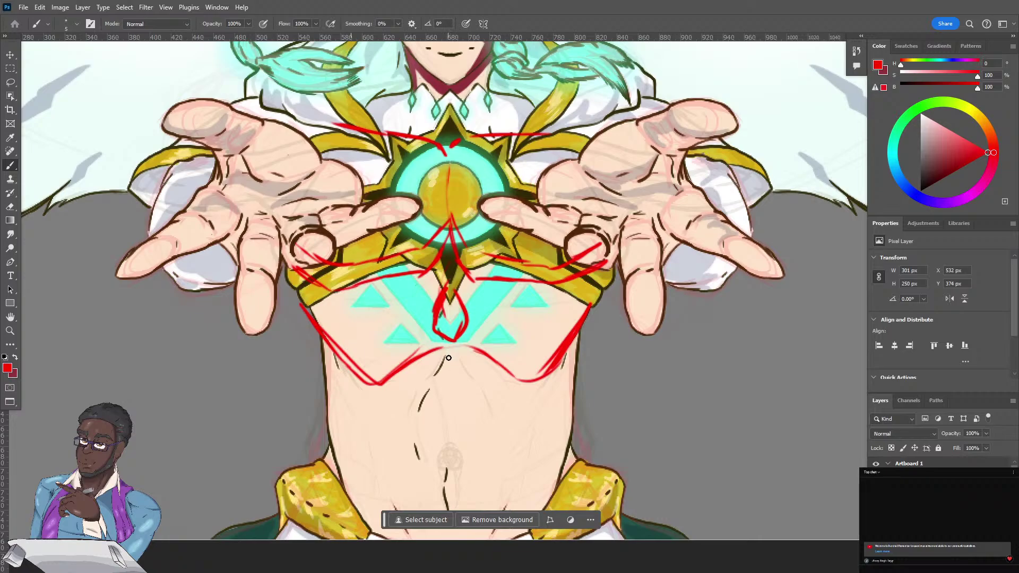
Draw the red centre line down the abdomen, a small oval navel, and a horizontal guide across it.
{"action": "mouse_move", "coordinate": [450, 352]}
{"action": "left_mouse_down"}
{"action": "mouse_move", "coordinate": [467, 277]}
{"action": "mouse_move", "coordinate": [469, 367]}
{"action": "left_mouse_up"}
{"action": "left_click_drag", "start_coordinate": [475, 334], "coordinate": [467, 438]}
{"action": "left_click_drag", "start_coordinate": [469, 396], "coordinate": [464, 414]}
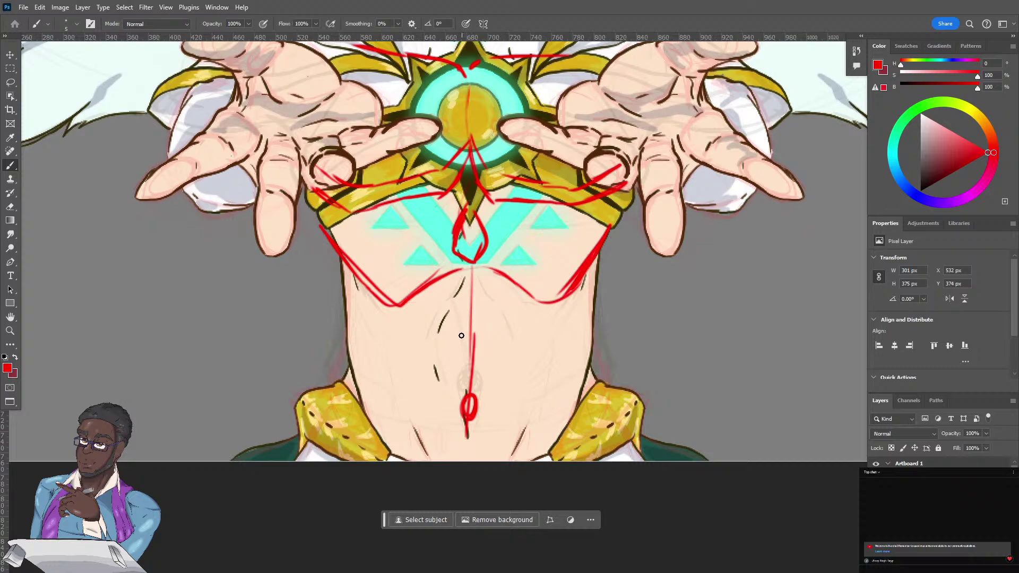
{"action": "left_click_drag", "start_coordinate": [388, 210], "coordinate": [378, 261]}
{"action": "mouse_move", "coordinate": [517, 410]}
{"action": "left_mouse_down"}
{"action": "mouse_move", "coordinate": [418, 412]}
{"action": "mouse_move", "coordinate": [539, 402]}
{"action": "left_mouse_up"}
{"action": "left_click_drag", "start_coordinate": [535, 405], "coordinate": [411, 408]}
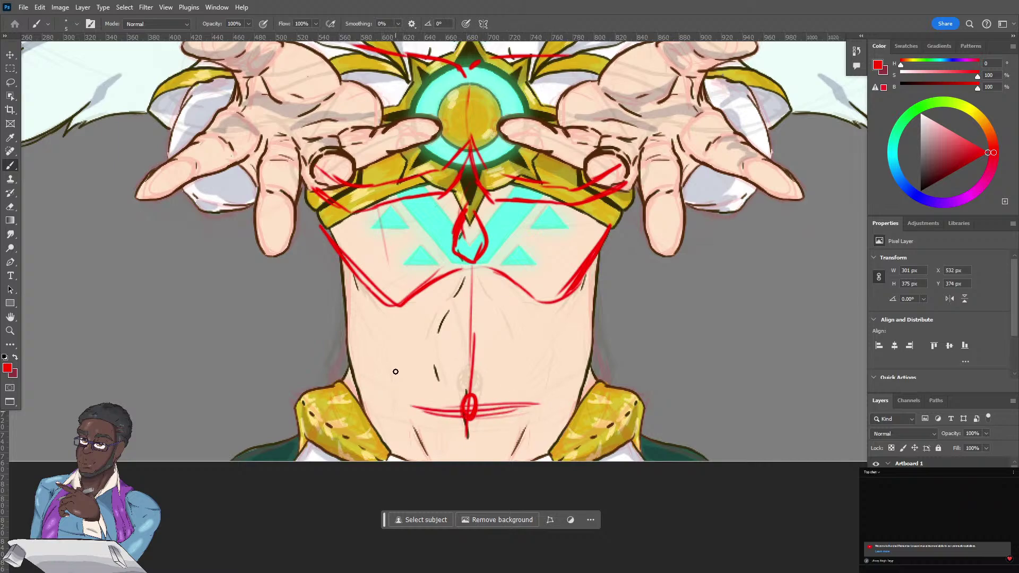
Draw two slightly converging vertical guides from the chest down both sides of the abdomen to the navel line.
{"action": "left_click_drag", "start_coordinate": [376, 214], "coordinate": [412, 429]}
{"action": "left_click_drag", "start_coordinate": [389, 239], "coordinate": [406, 366]}
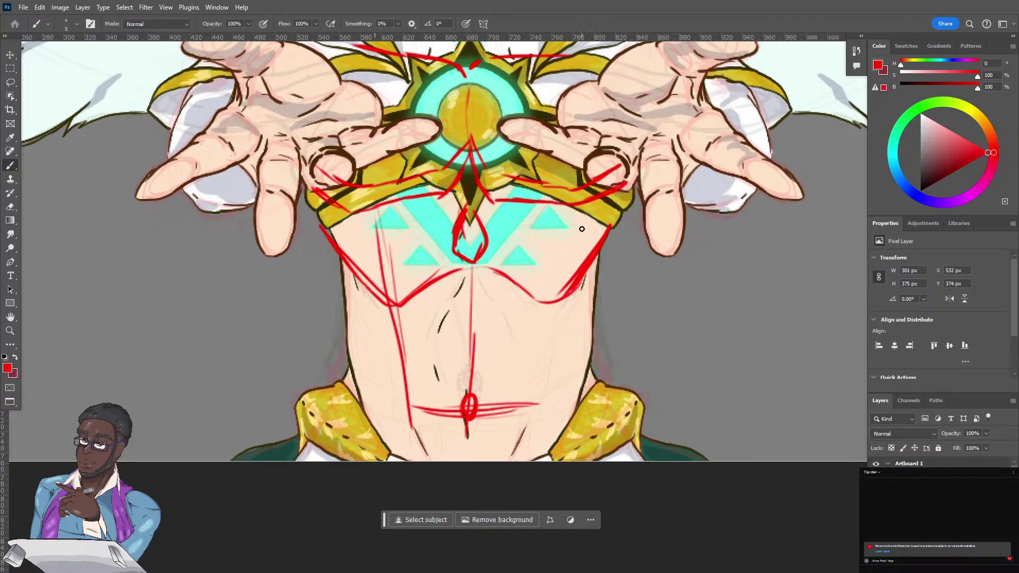
{"action": "left_click_drag", "start_coordinate": [560, 203], "coordinate": [549, 366]}
{"action": "left_click_drag", "start_coordinate": [556, 302], "coordinate": [536, 403]}
{"action": "left_click_drag", "start_coordinate": [549, 352], "coordinate": [534, 412]}
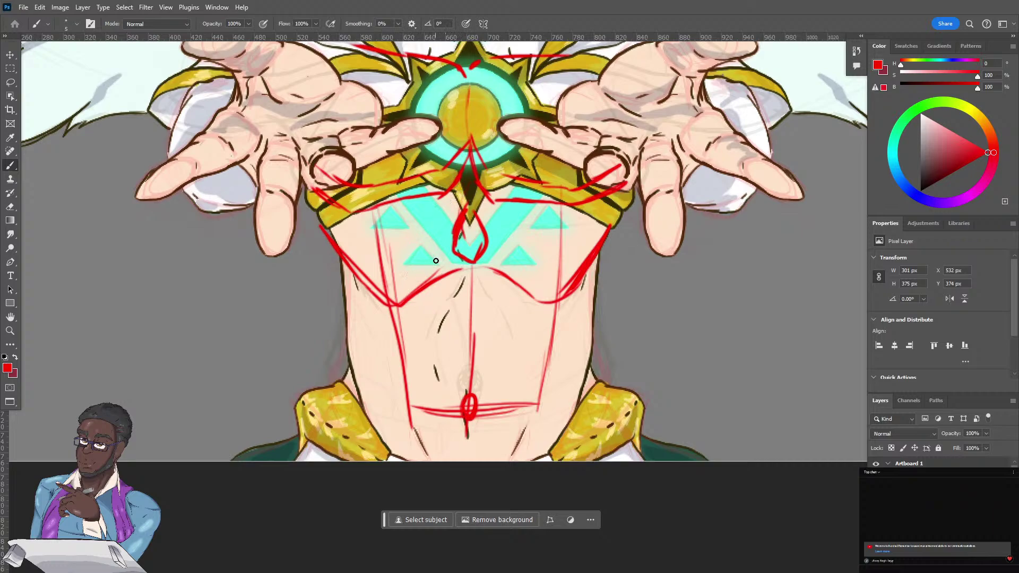
Redraw both lower pectoral contours as thicker, higher curves and add the rib-cage arch beneath them.
{"action": "mouse_move", "coordinate": [592, 234]}
{"action": "left_mouse_down"}
{"action": "mouse_move", "coordinate": [554, 287]}
{"action": "mouse_move", "coordinate": [480, 259]}
{"action": "mouse_move", "coordinate": [550, 290]}
{"action": "mouse_move", "coordinate": [575, 278]}
{"action": "left_mouse_up"}
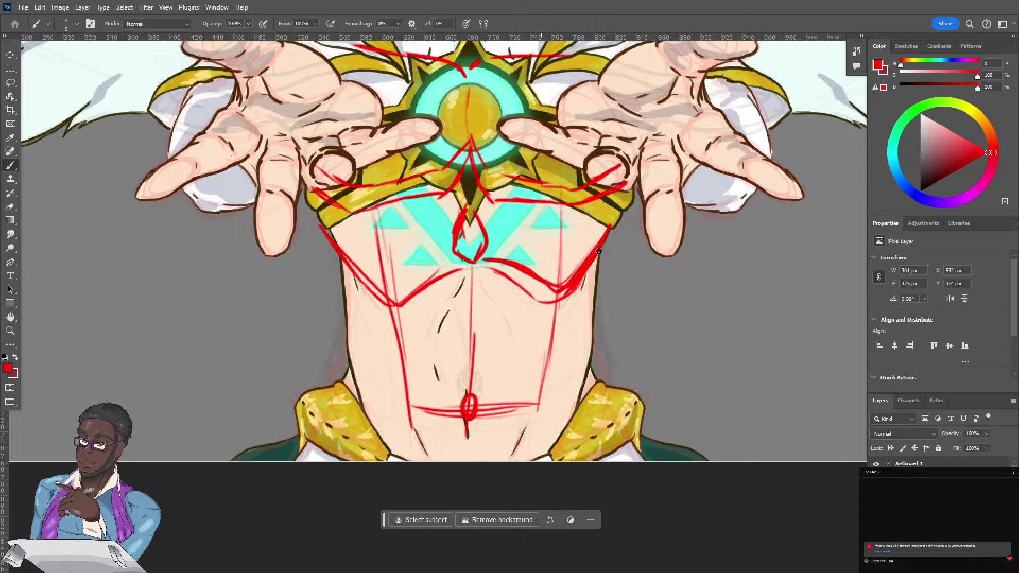
{"action": "mouse_move", "coordinate": [448, 259]}
{"action": "left_mouse_down"}
{"action": "mouse_move", "coordinate": [415, 275]}
{"action": "mouse_move", "coordinate": [368, 271]}
{"action": "mouse_move", "coordinate": [325, 231]}
{"action": "mouse_move", "coordinate": [366, 274]}
{"action": "mouse_move", "coordinate": [400, 278]}
{"action": "mouse_move", "coordinate": [447, 257]}
{"action": "mouse_move", "coordinate": [428, 268]}
{"action": "mouse_move", "coordinate": [491, 259]}
{"action": "mouse_move", "coordinate": [568, 281]}
{"action": "mouse_move", "coordinate": [544, 282]}
{"action": "mouse_move", "coordinate": [581, 265]}
{"action": "left_mouse_up"}
{"action": "left_click_drag", "start_coordinate": [454, 236], "coordinate": [458, 254]}
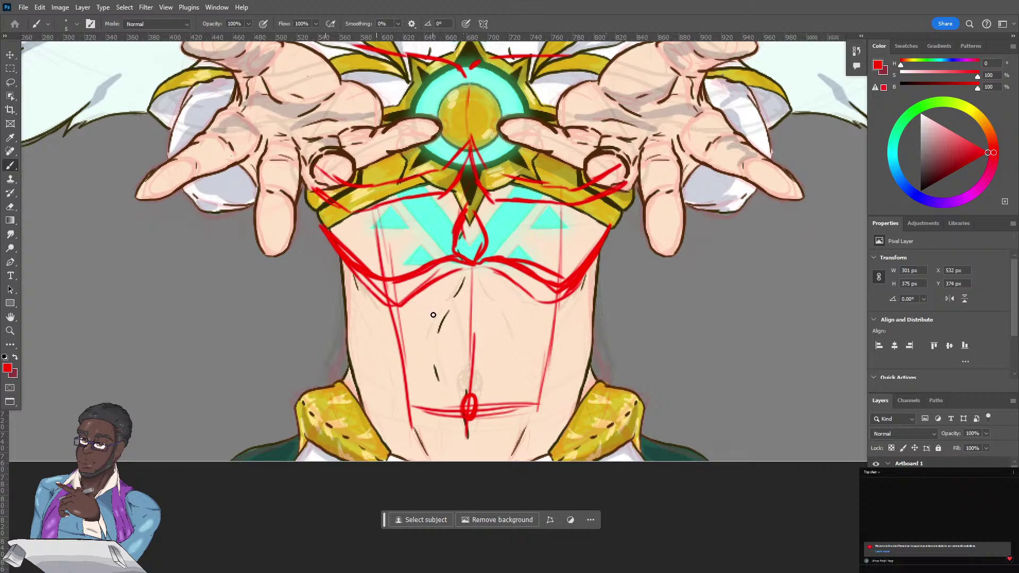
{"action": "mouse_move", "coordinate": [469, 267]}
{"action": "left_mouse_down"}
{"action": "mouse_move", "coordinate": [477, 286]}
{"action": "mouse_move", "coordinate": [540, 320]}
{"action": "mouse_move", "coordinate": [560, 279]}
{"action": "left_mouse_up"}
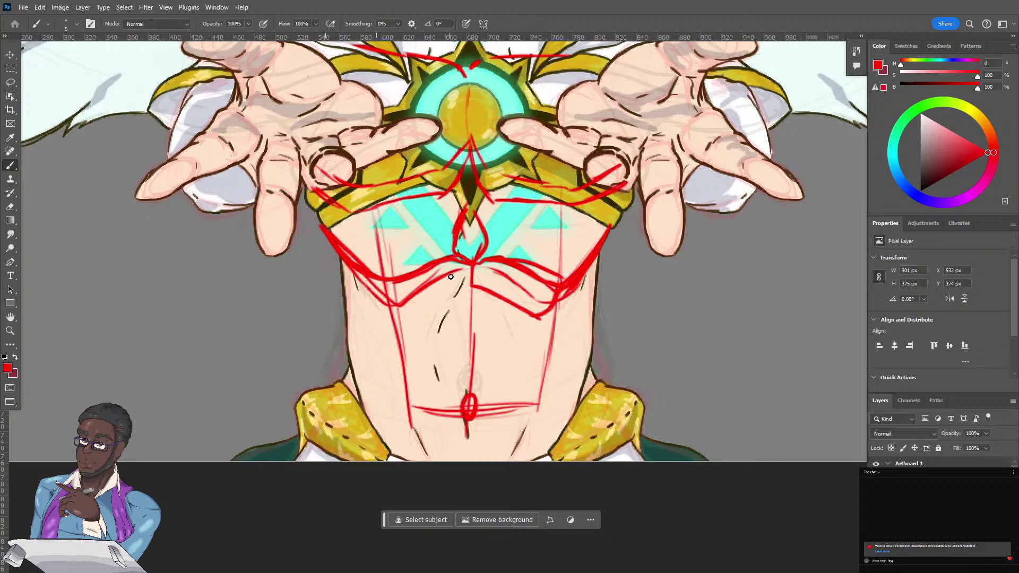
{"action": "mouse_move", "coordinate": [476, 278]}
{"action": "left_mouse_down"}
{"action": "mouse_move", "coordinate": [400, 312]}
{"action": "mouse_move", "coordinate": [383, 282]}
{"action": "mouse_move", "coordinate": [403, 311]}
{"action": "mouse_move", "coordinate": [471, 285]}
{"action": "mouse_move", "coordinate": [466, 262]}
{"action": "left_mouse_up"}
Sketch the abdominal muscle blocks with a horizontal divider, a stronger centre line, and rounded outer edges.
{"action": "mouse_move", "coordinate": [539, 350]}
{"action": "left_mouse_down"}
{"action": "mouse_move", "coordinate": [445, 365]}
{"action": "mouse_move", "coordinate": [410, 352]}
{"action": "left_mouse_up"}
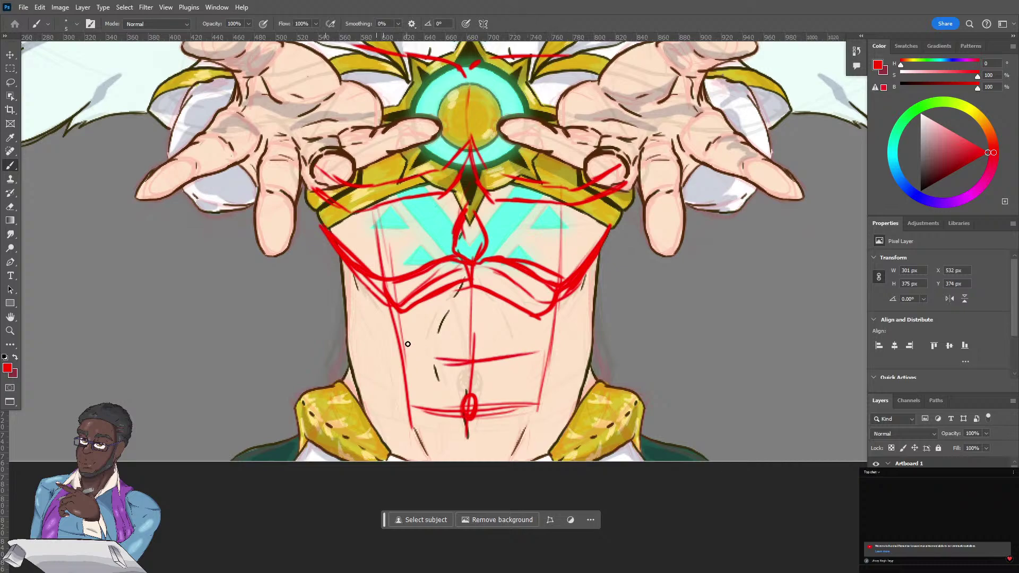
{"action": "left_click_drag", "start_coordinate": [470, 370], "coordinate": [467, 396]}
{"action": "mouse_move", "coordinate": [411, 352]}
{"action": "left_mouse_down"}
{"action": "mouse_move", "coordinate": [401, 381]}
{"action": "mouse_move", "coordinate": [408, 408]}
{"action": "left_mouse_up"}
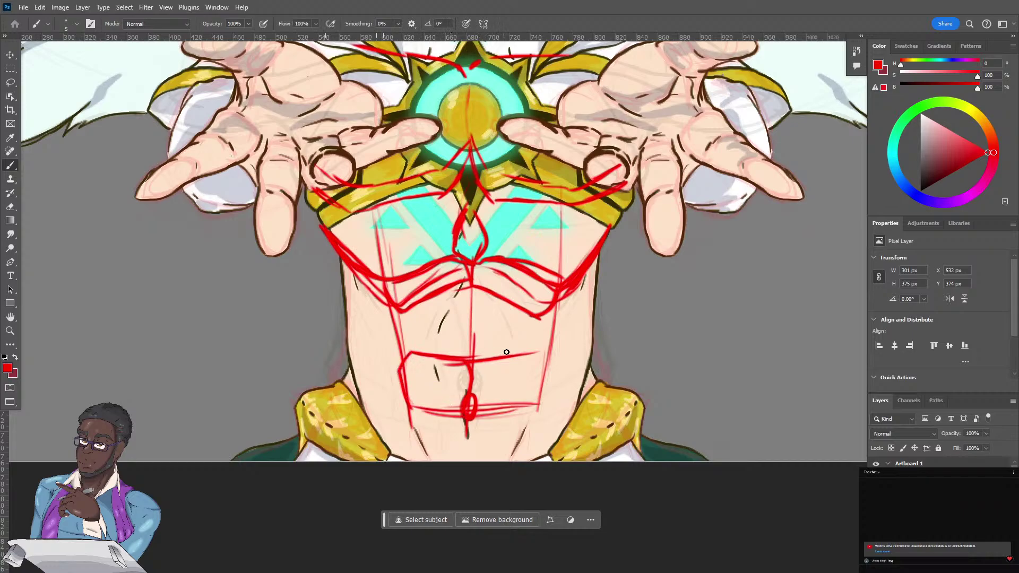
{"action": "mouse_move", "coordinate": [534, 351]}
{"action": "left_mouse_down"}
{"action": "mouse_move", "coordinate": [544, 372]}
{"action": "mouse_move", "coordinate": [542, 362]}
{"action": "mouse_move", "coordinate": [516, 413]}
{"action": "left_mouse_up"}
{"action": "mouse_move", "coordinate": [402, 311]}
{"action": "left_mouse_down"}
{"action": "mouse_move", "coordinate": [403, 346]}
{"action": "mouse_move", "coordinate": [411, 310]}
{"action": "left_mouse_up"}
{"action": "mouse_move", "coordinate": [539, 317]}
{"action": "left_mouse_down"}
{"action": "mouse_move", "coordinate": [548, 330]}
{"action": "mouse_move", "coordinate": [537, 356]}
{"action": "mouse_move", "coordinate": [545, 330]}
{"action": "left_mouse_up"}
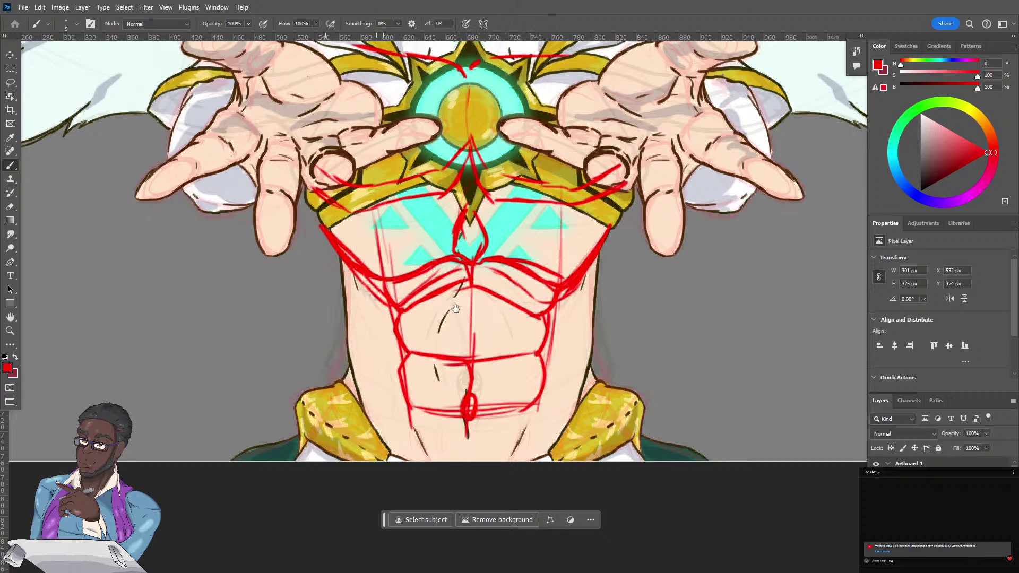
Draw the red V-shaped lower-abdomen lines running from the navel level toward the waistband on both sides.
{"action": "scroll", "coordinate": [457, 311], "scroll_direction": "down", "scroll_amount": 3}
{"action": "left_click_drag", "start_coordinate": [420, 326], "coordinate": [453, 402]}
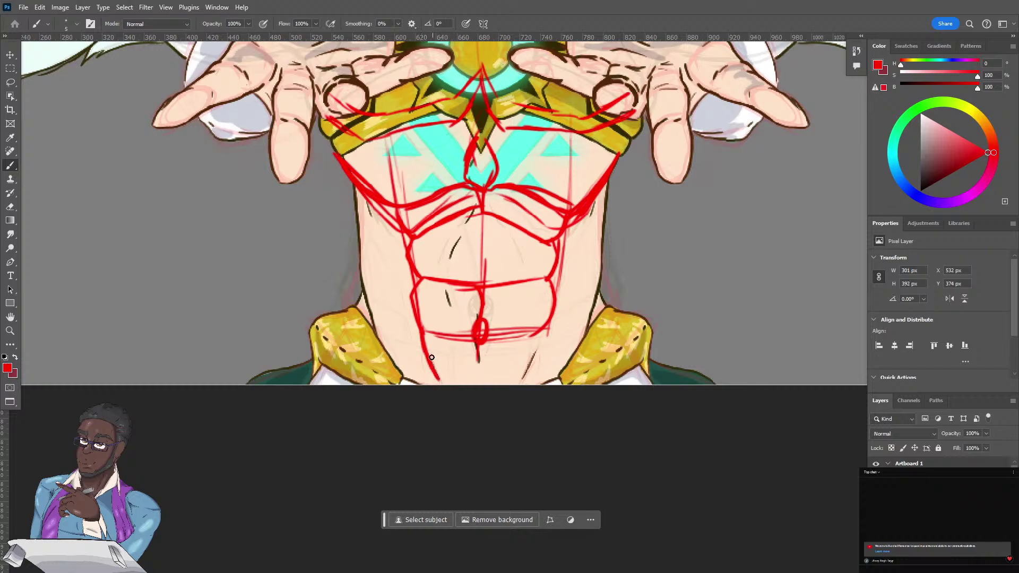
{"action": "left_click_drag", "start_coordinate": [545, 324], "coordinate": [528, 382]}
{"action": "left_click_drag", "start_coordinate": [410, 350], "coordinate": [439, 383]}
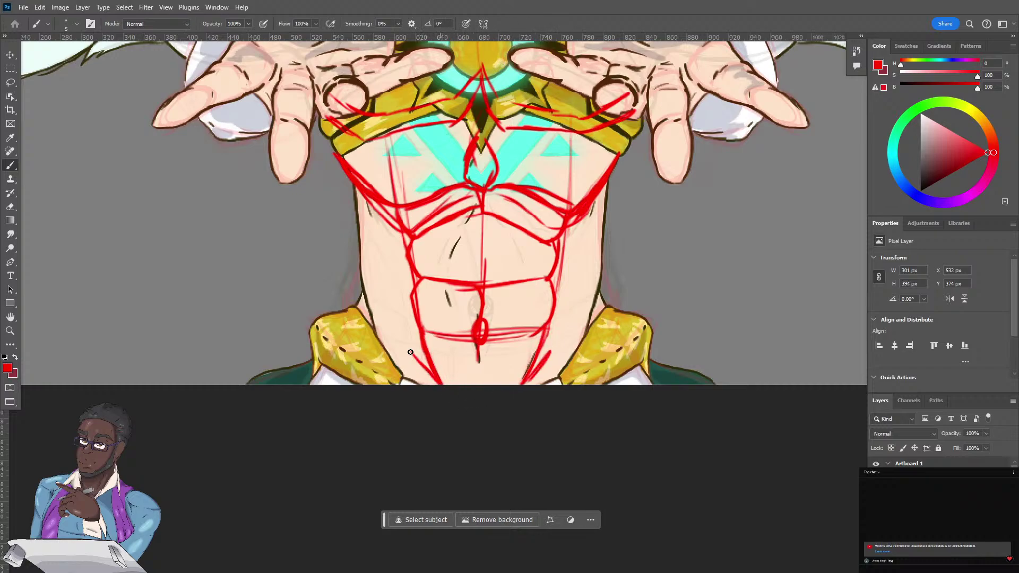
Sketch the side muscle contours along both flanks and short hip lines flaring out above the gold waist trim.
{"action": "left_click_drag", "start_coordinate": [394, 212], "coordinate": [394, 301]}
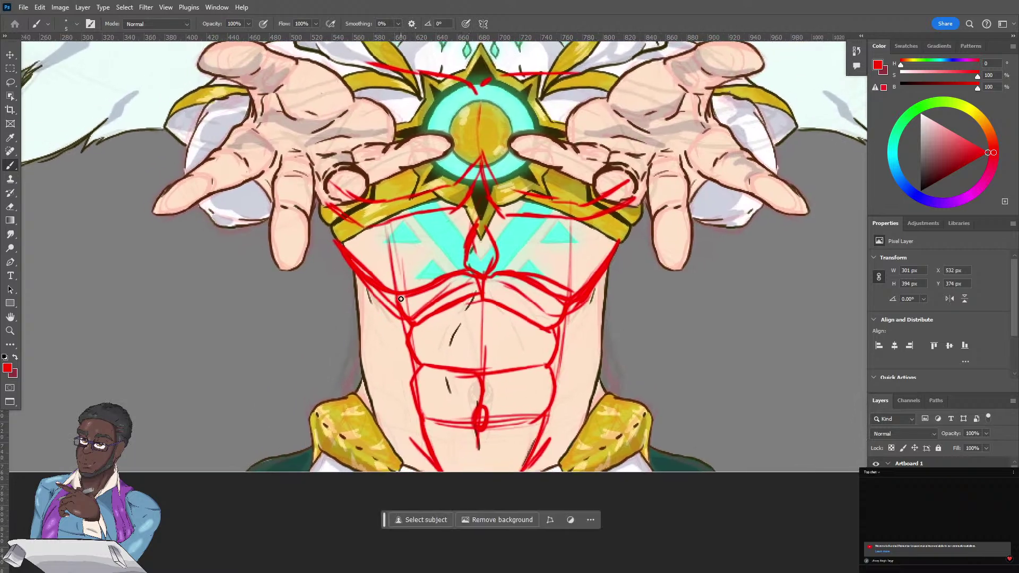
{"action": "mouse_move", "coordinate": [608, 268]}
{"action": "left_mouse_down"}
{"action": "mouse_move", "coordinate": [599, 336]}
{"action": "mouse_move", "coordinate": [573, 395]}
{"action": "left_mouse_up"}
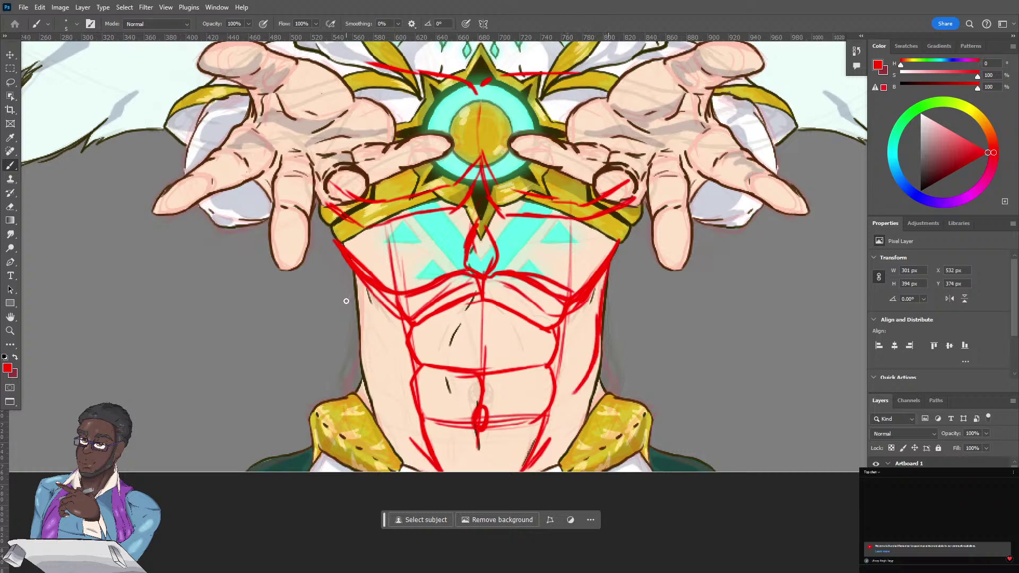
{"action": "mouse_move", "coordinate": [354, 269]}
{"action": "left_mouse_down"}
{"action": "mouse_move", "coordinate": [362, 359]}
{"action": "mouse_move", "coordinate": [364, 331]}
{"action": "mouse_move", "coordinate": [385, 395]}
{"action": "mouse_move", "coordinate": [361, 354]}
{"action": "mouse_move", "coordinate": [356, 287]}
{"action": "left_mouse_up"}
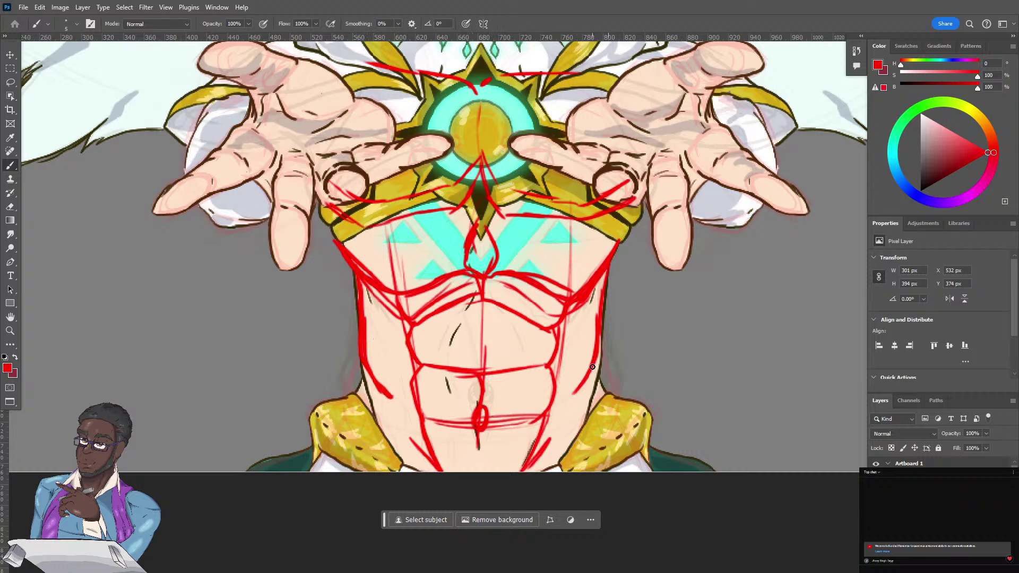
{"action": "left_click_drag", "start_coordinate": [592, 369], "coordinate": [608, 395]}
{"action": "left_click_drag", "start_coordinate": [366, 372], "coordinate": [352, 390]}
Hide the faint rough sketch and the new red anatomy guide from the artwork.
{"action": "left_click", "coordinate": [876, 509]}
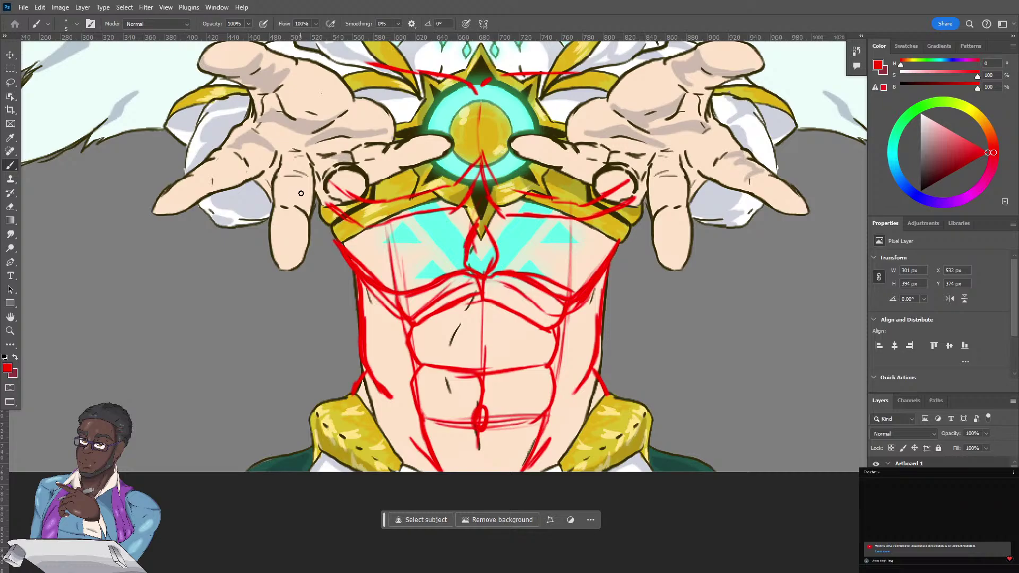
{"action": "left_click_drag", "start_coordinate": [285, 280], "coordinate": [253, 428]}
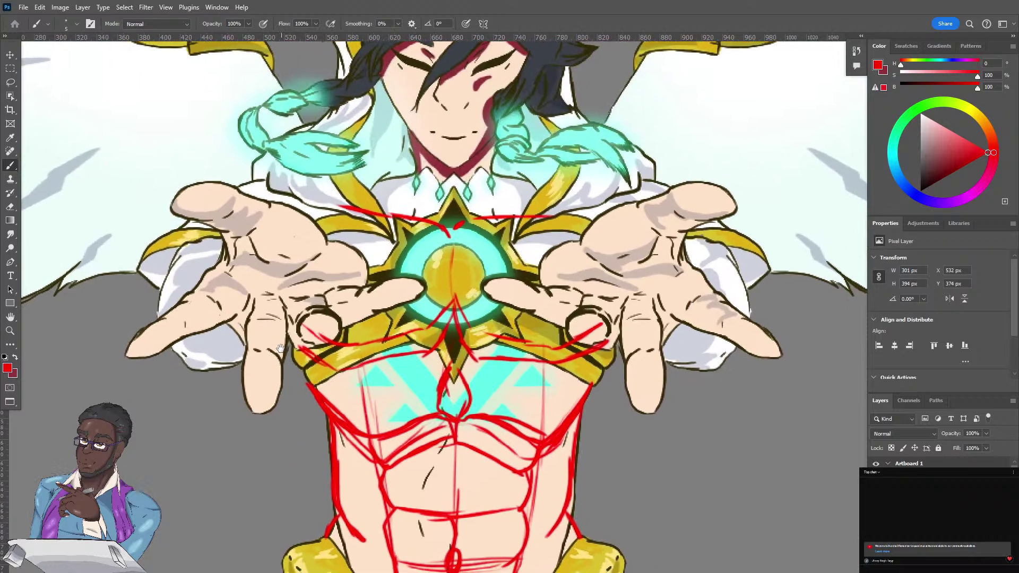
{"action": "left_click_drag", "start_coordinate": [276, 352], "coordinate": [294, 340]}
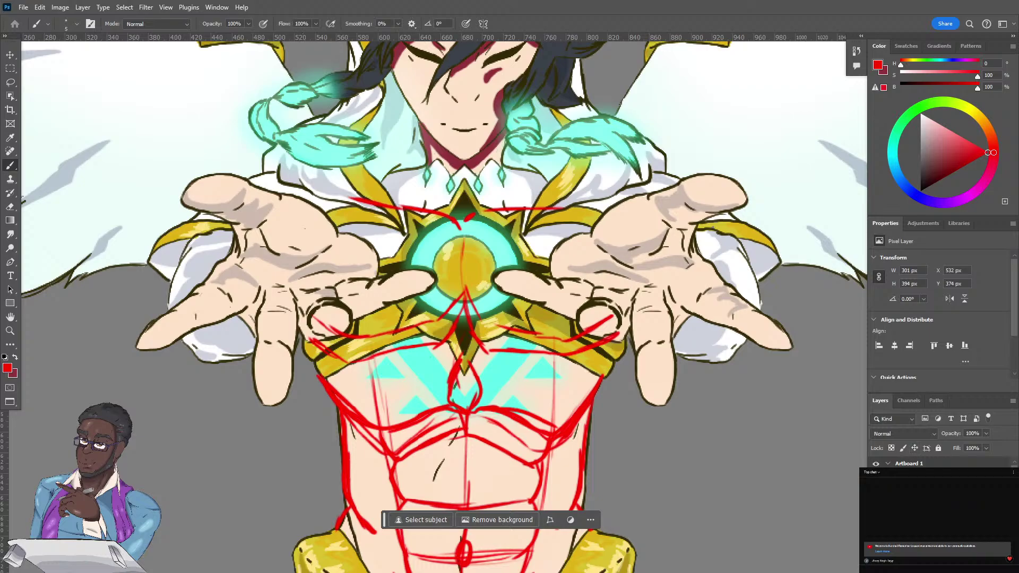
{"action": "left_click", "coordinate": [876, 508]}
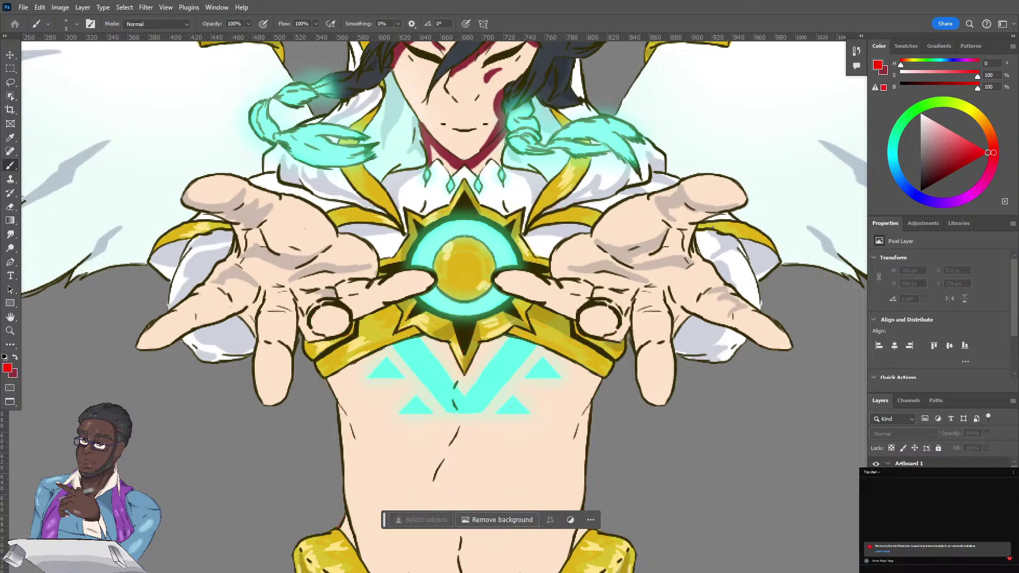
Swap the foreground back to dark red and select the layer holding the red face and neck shadows.
{"action": "left_click", "coordinate": [16, 357]}
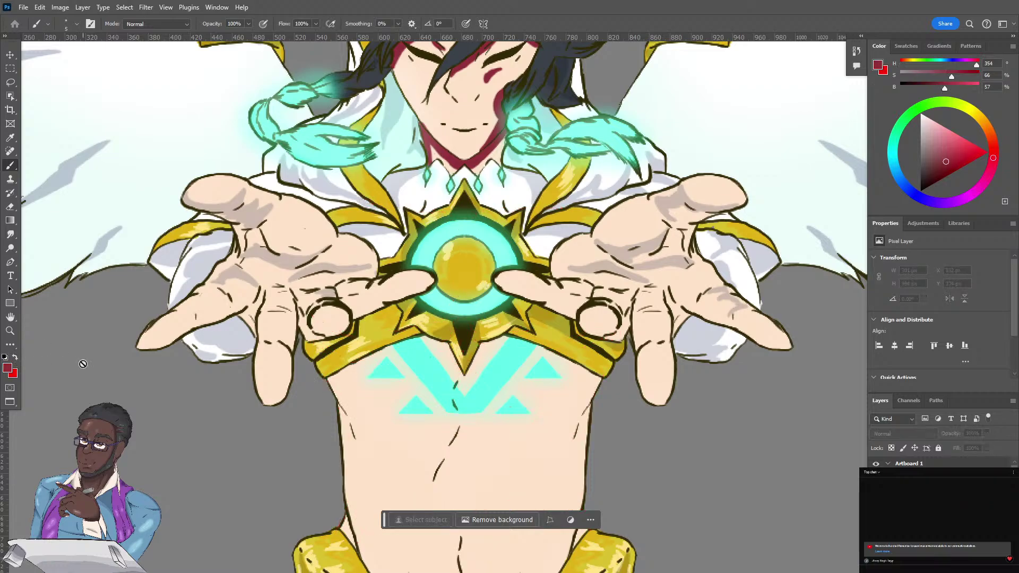
{"action": "left_click", "coordinate": [923, 510]}
{"action": "scroll", "coordinate": [923, 509], "scroll_direction": "down", "scroll_amount": 5}
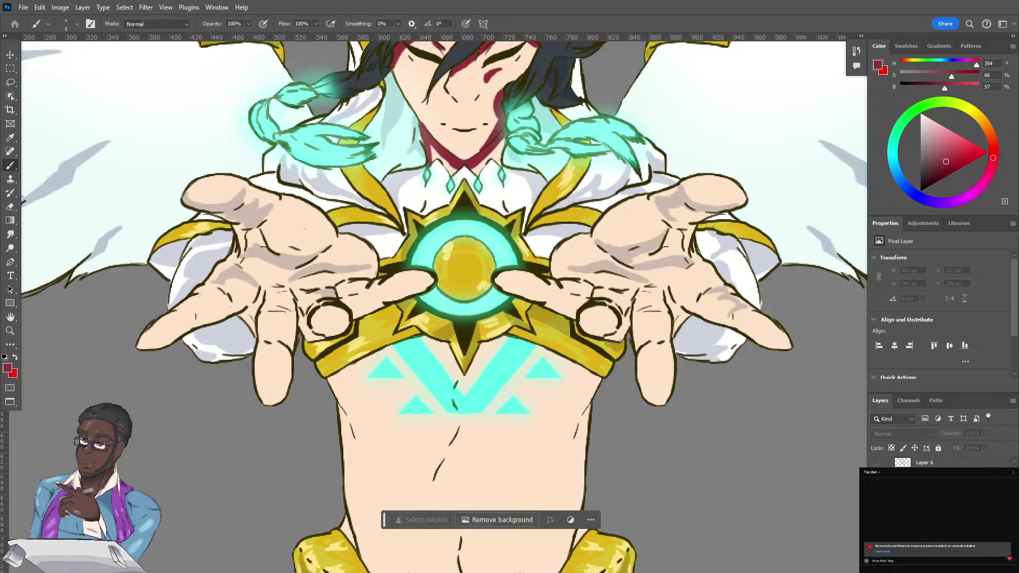
{"action": "scroll", "coordinate": [923, 461], "scroll_direction": "down", "scroll_amount": 1}
{"action": "left_click", "coordinate": [927, 509]}
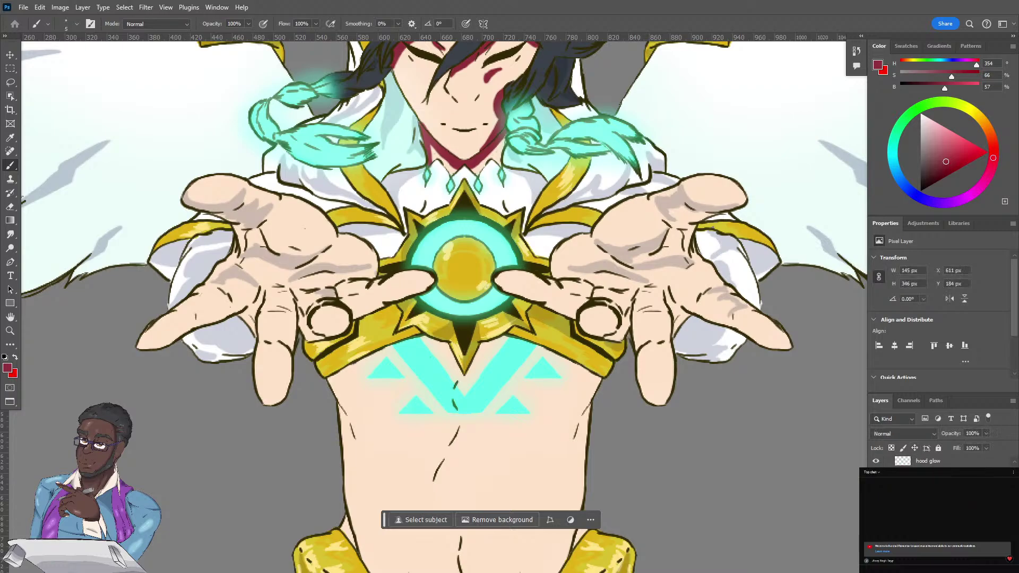
Blend the face and neck shadow layer with Multiply at 20% opacity.
{"action": "left_click_drag", "start_coordinate": [401, 185], "coordinate": [421, 356]}
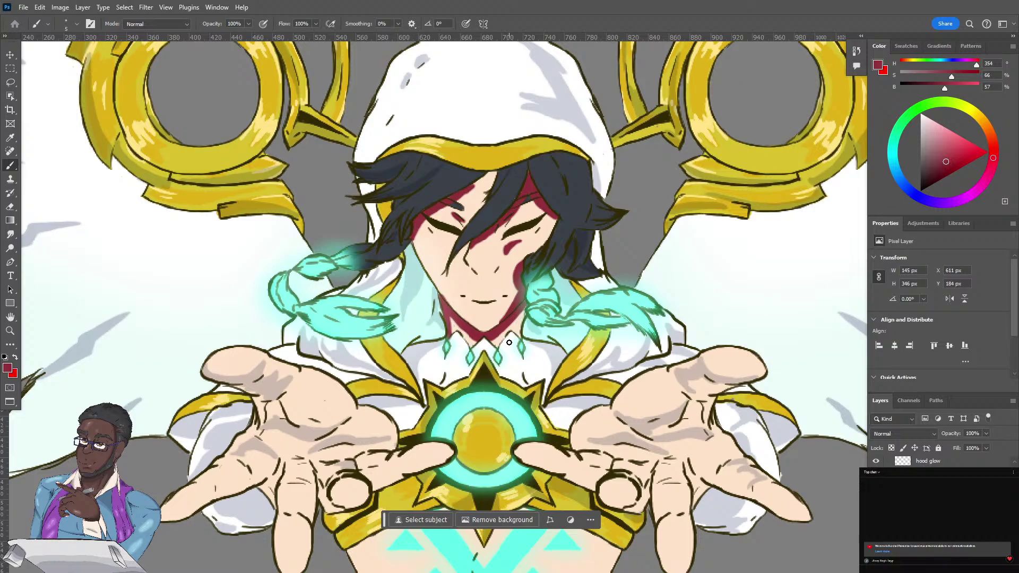
{"action": "left_click", "coordinate": [903, 435]}
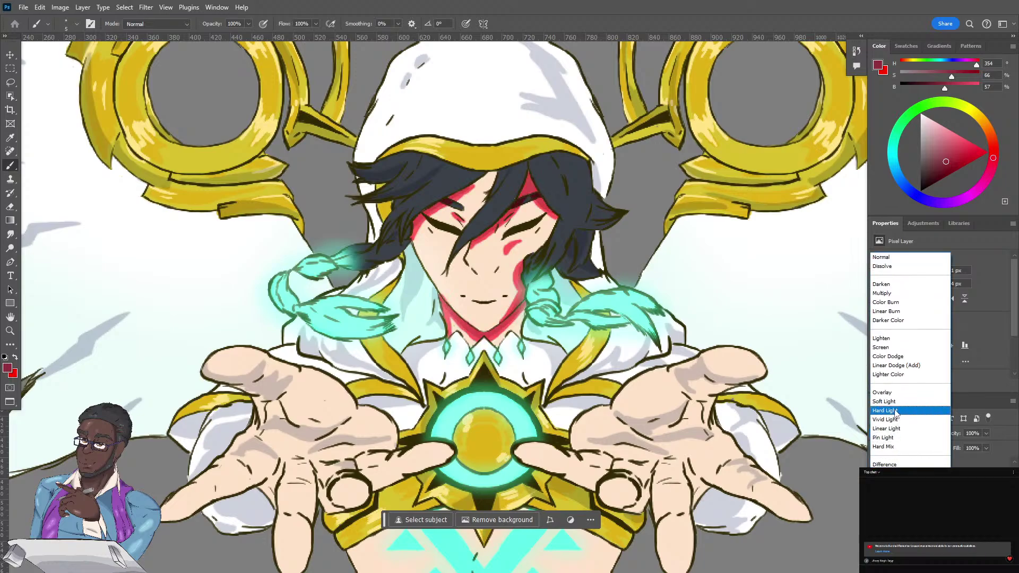
{"action": "left_click", "coordinate": [876, 293]}
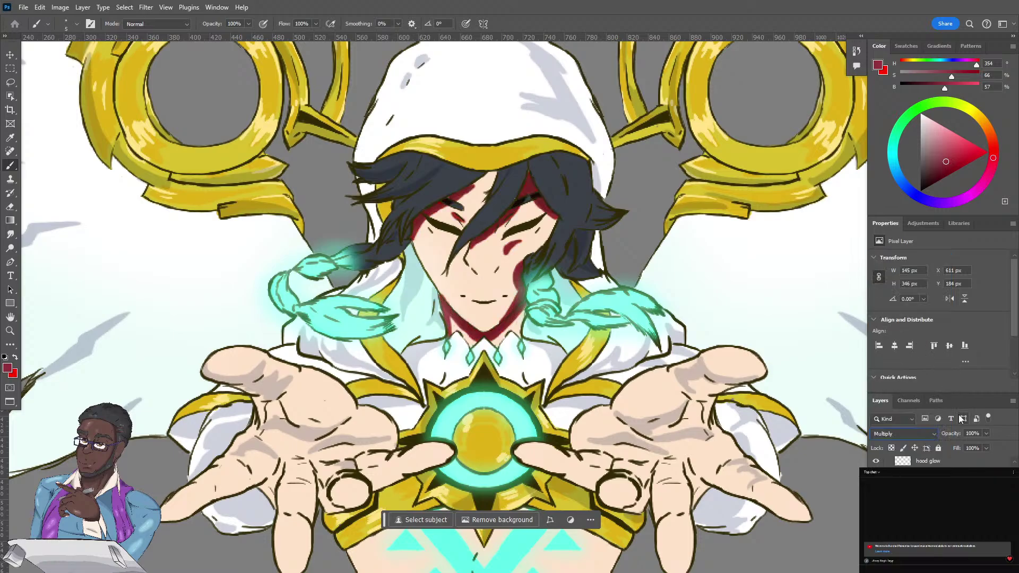
{"action": "left_click", "coordinate": [985, 448]}
{"action": "left_click_drag", "start_coordinate": [973, 450], "coordinate": [972, 450]}
{"action": "left_click_drag", "start_coordinate": [965, 453], "coordinate": [964, 455]}
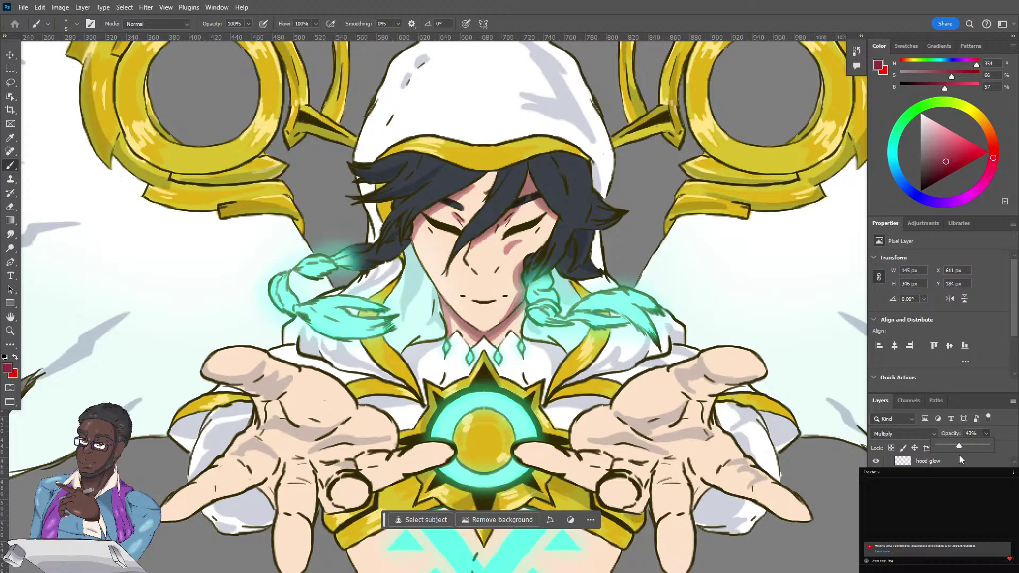
{"action": "left_click_drag", "start_coordinate": [957, 455], "coordinate": [959, 455]}
{"action": "left_click_drag", "start_coordinate": [952, 449], "coordinate": [948, 450]}
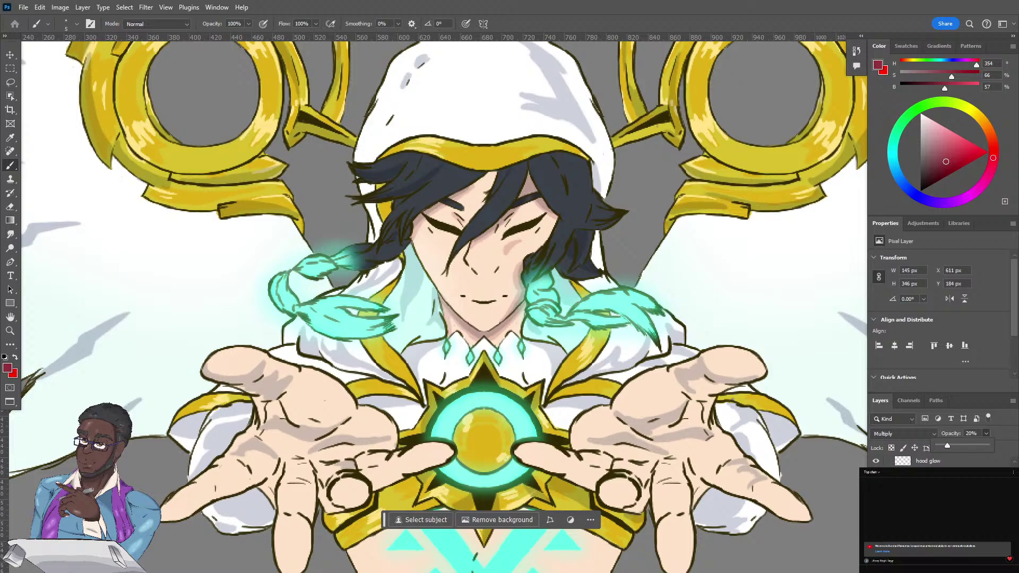
{"action": "key", "text": "Return"}
Select the larger Multiply shadow layer and check the face shading against the rest of the skin.
{"action": "left_click", "coordinate": [928, 510]}
{"action": "scroll", "coordinate": [468, 233], "scroll_direction": "up", "scroll_amount": 5}
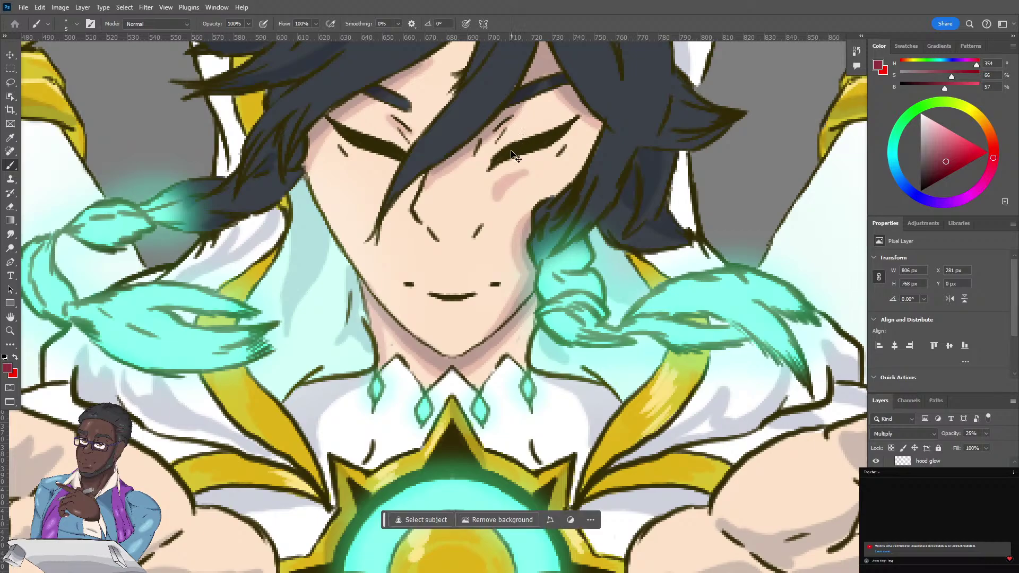
{"action": "key", "text": "ctrl+minus"}
{"action": "key", "text": "ctrl+minus"}
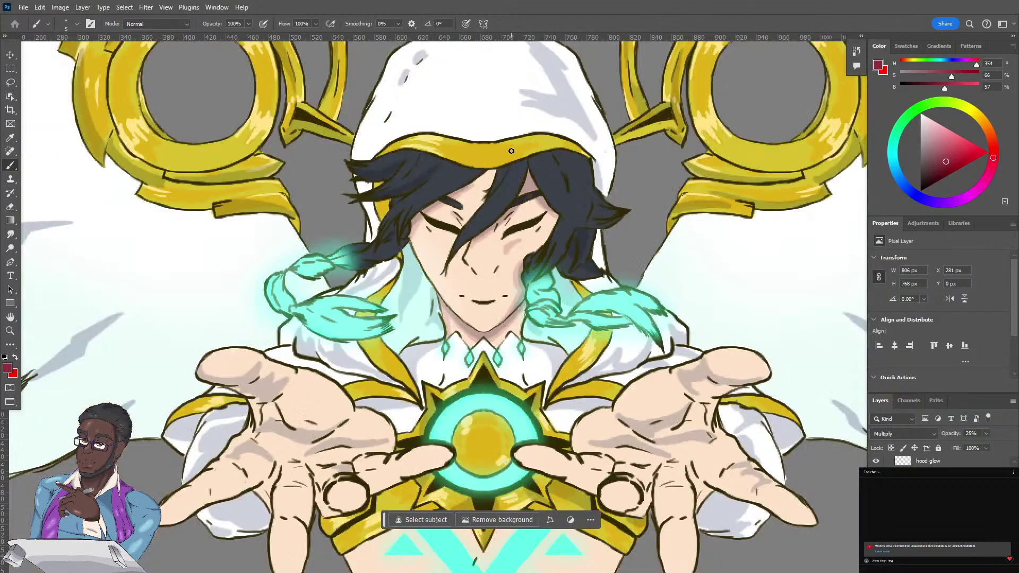